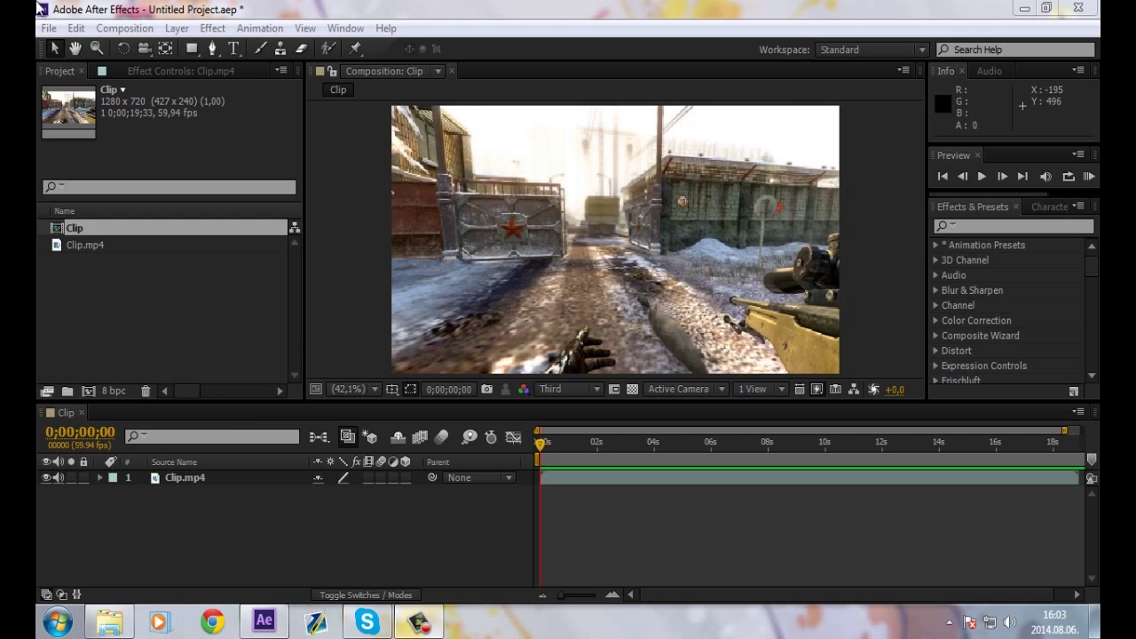
Locate the first scoped-in shot frame by frame and select the Clip.mp4 layer
{"action": "mouse_move", "coordinate": [548, 431]}
{"action": "left_mouse_down"}
{"action": "mouse_move", "coordinate": [730, 462]}
{"action": "mouse_move", "coordinate": [656, 462]}
{"action": "mouse_move", "coordinate": [968, 453]}
{"action": "mouse_move", "coordinate": [633, 460]}
{"action": "mouse_move", "coordinate": [750, 456]}
{"action": "mouse_move", "coordinate": [666, 456]}
{"action": "mouse_move", "coordinate": [814, 444]}
{"action": "mouse_move", "coordinate": [870, 421]}
{"action": "mouse_move", "coordinate": [665, 439]}
{"action": "mouse_move", "coordinate": [657, 450]}
{"action": "left_mouse_up"}
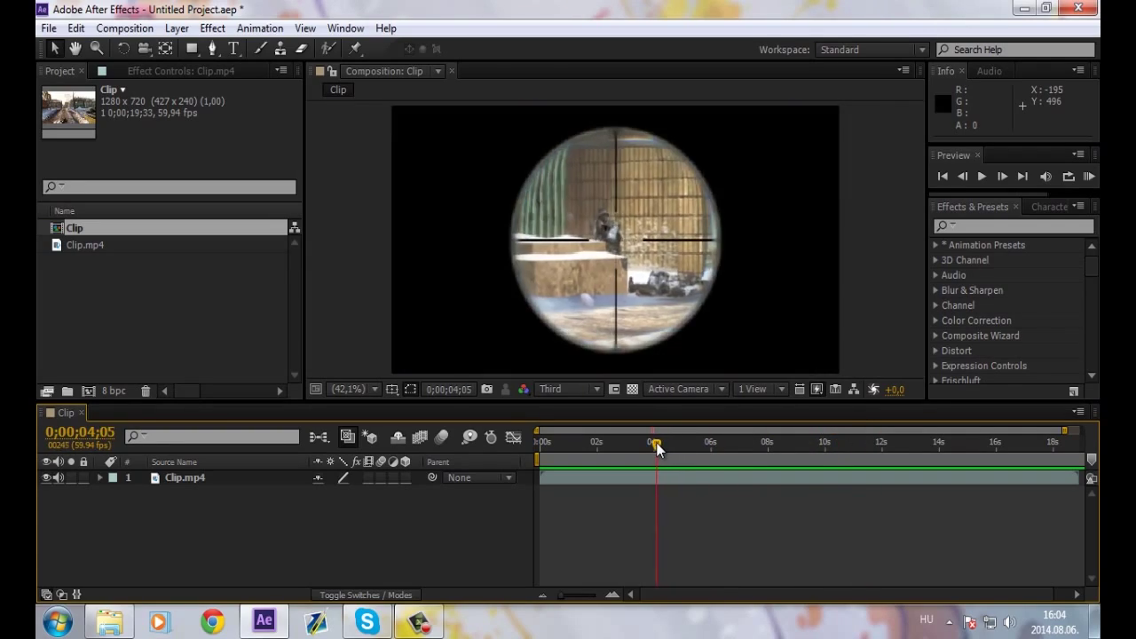
{"action": "left_click", "coordinate": [1003, 177]}
{"action": "left_click", "coordinate": [1005, 177]}
{"action": "left_click", "coordinate": [942, 176]}
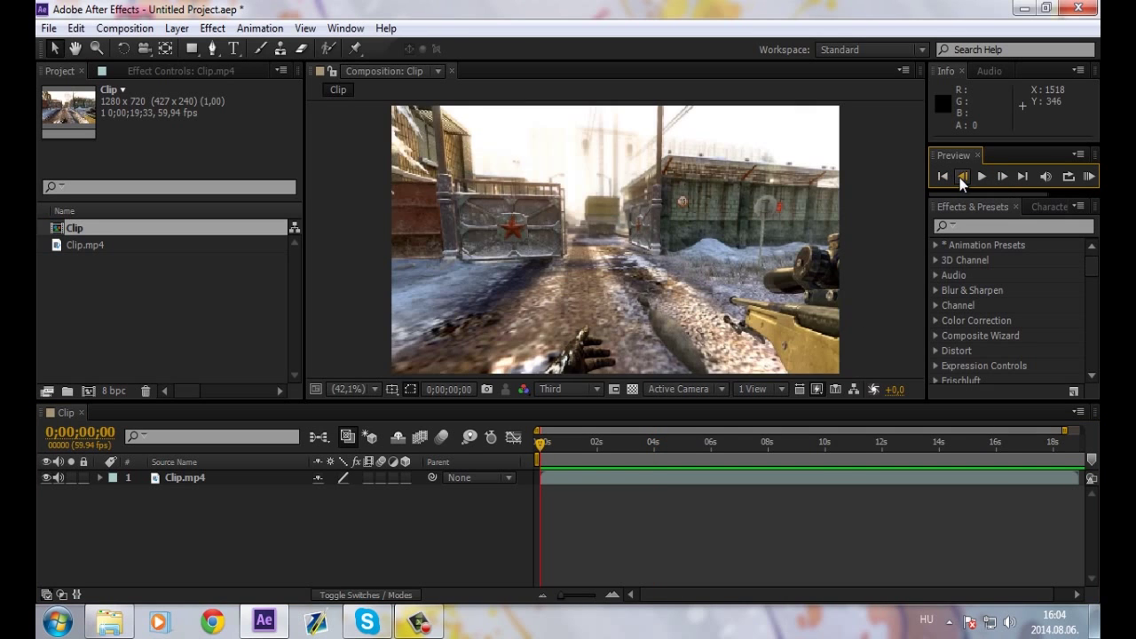
{"action": "left_click_drag", "start_coordinate": [539, 441], "coordinate": [658, 442]}
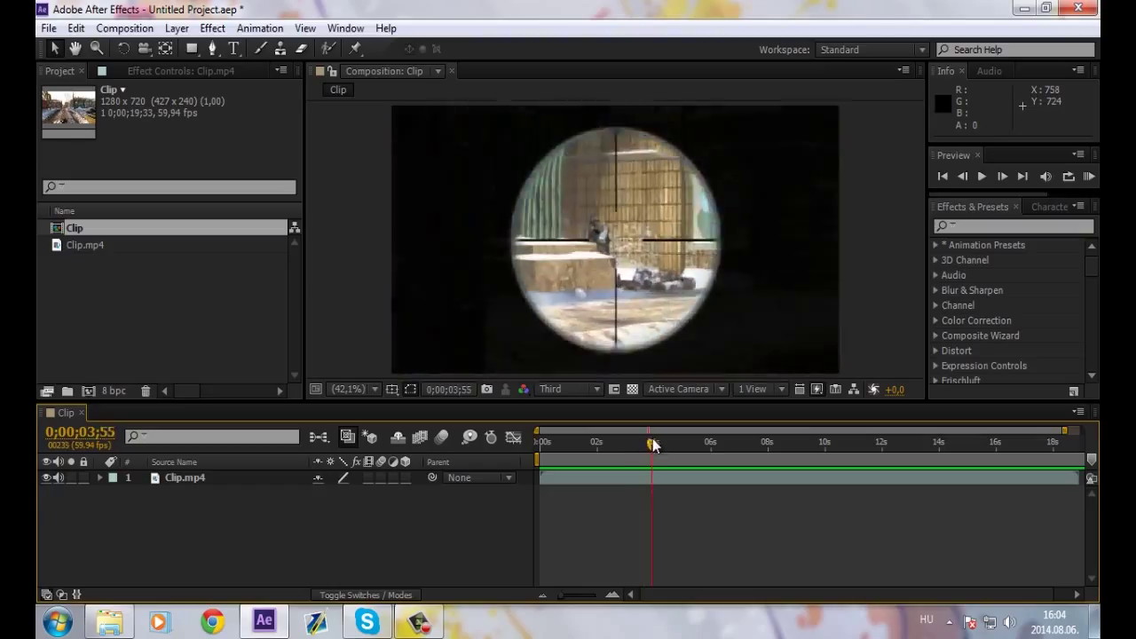
{"action": "left_click", "coordinate": [997, 174]}
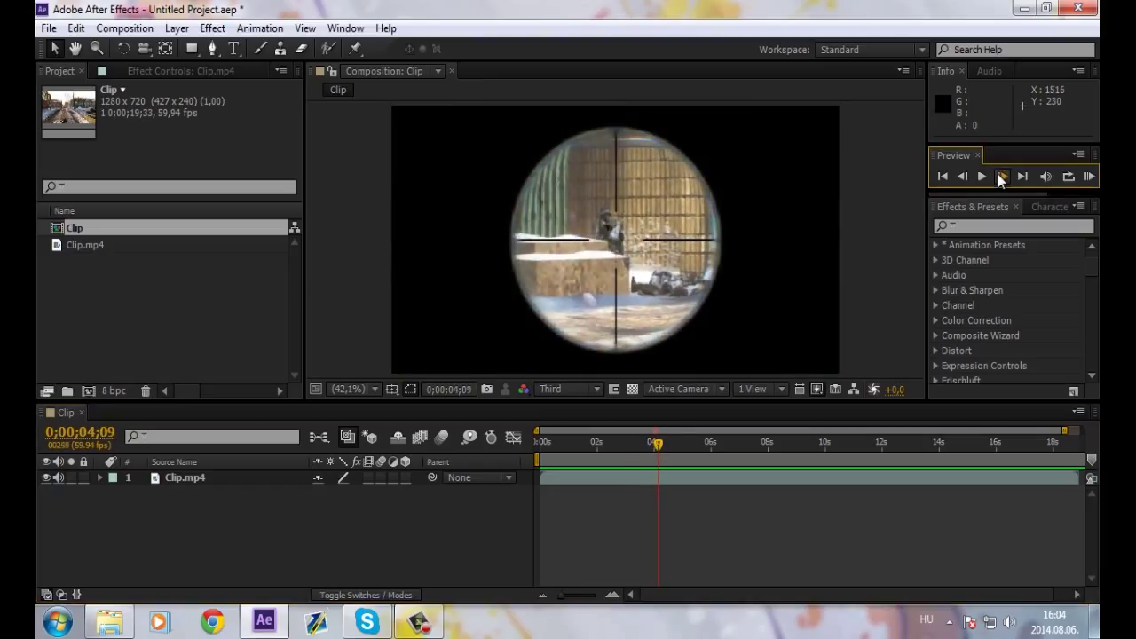
{"action": "left_click", "coordinate": [998, 174]}
{"action": "left_click", "coordinate": [629, 480]}
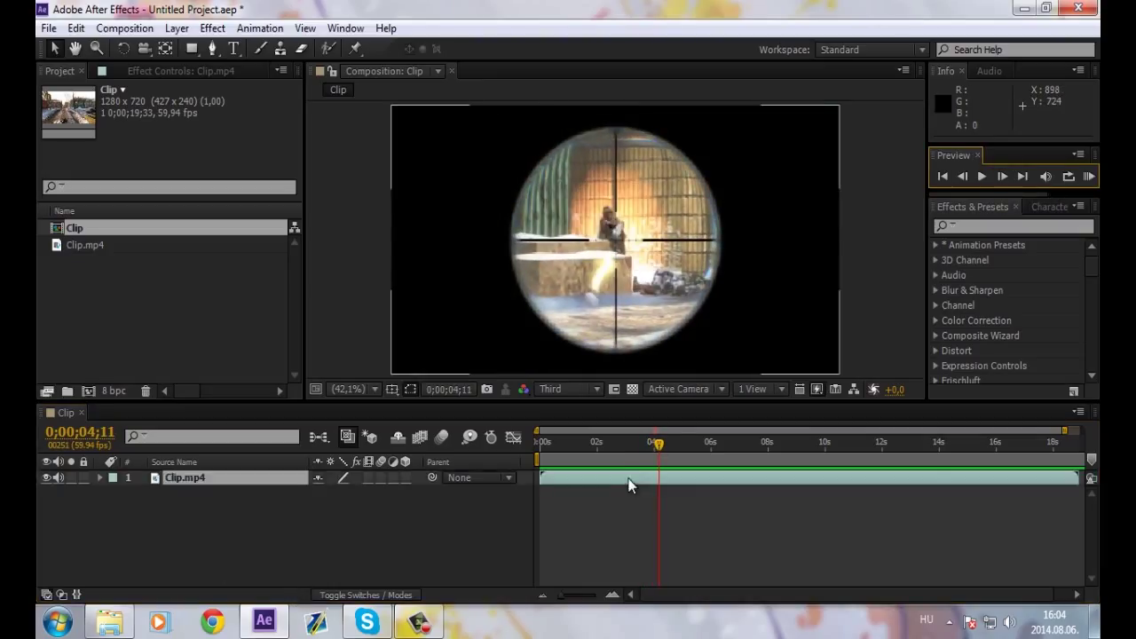
Advance to the next scoped-in shots and add a layer marker on Clip.mp4
{"action": "left_click_drag", "start_coordinate": [658, 442], "coordinate": [760, 441]}
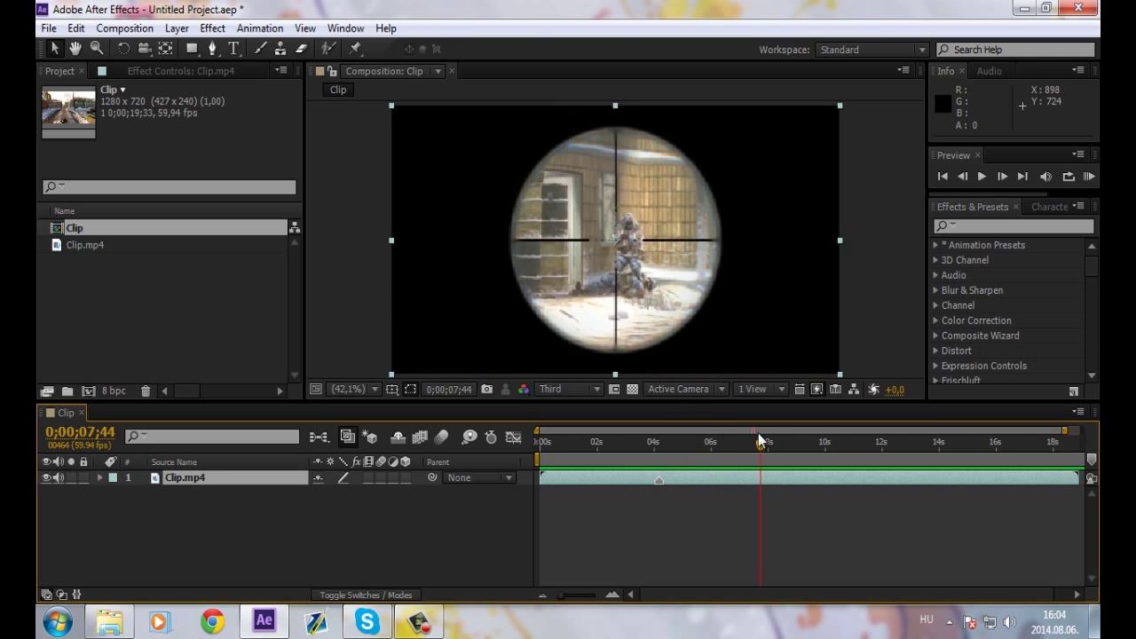
{"action": "left_click", "coordinate": [1003, 177]}
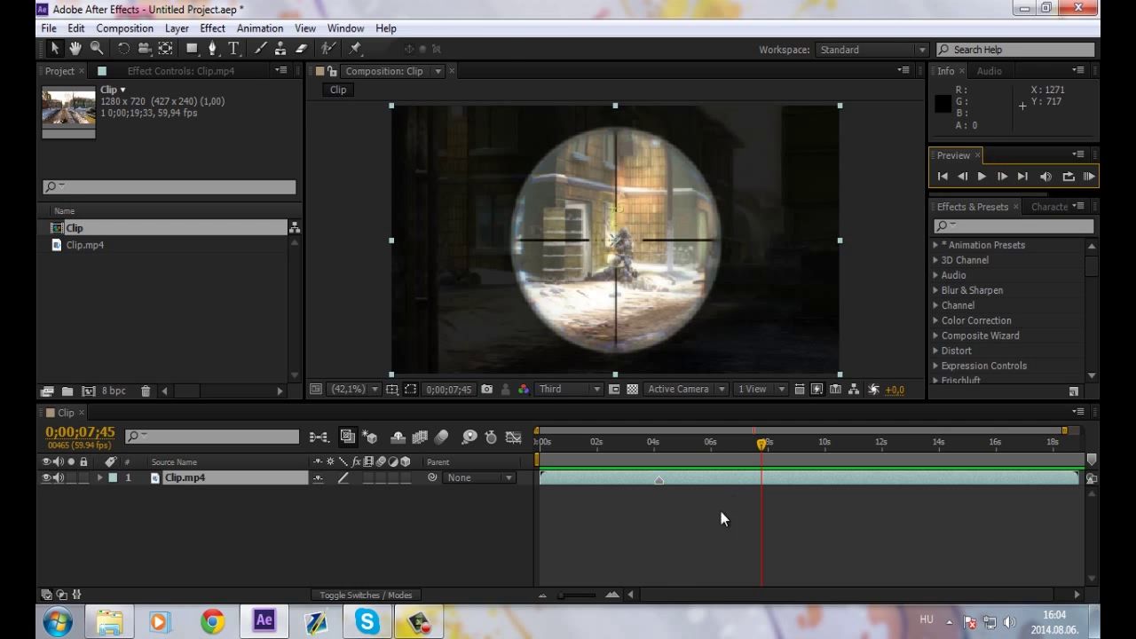
{"action": "mouse_move", "coordinate": [761, 442]}
{"action": "left_mouse_down"}
{"action": "mouse_move", "coordinate": [823, 459]}
{"action": "mouse_move", "coordinate": [861, 446]}
{"action": "left_mouse_up"}
{"action": "left_click", "coordinate": [1004, 176]}
{"action": "left_click", "coordinate": [966, 415]}
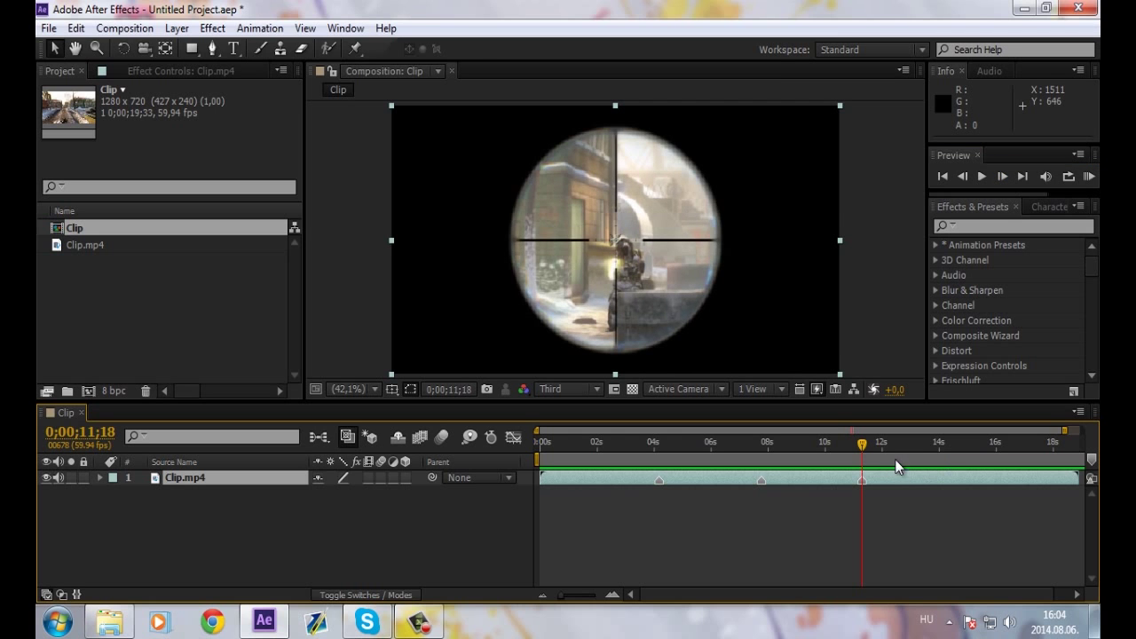
{"action": "key", "text": "KP_Multiply"}
Add a layer marker at the fourth scoped-in shot
{"action": "mouse_move", "coordinate": [864, 442]}
{"action": "left_mouse_down"}
{"action": "mouse_move", "coordinate": [934, 447]}
{"action": "mouse_move", "coordinate": [956, 435]}
{"action": "left_mouse_up"}
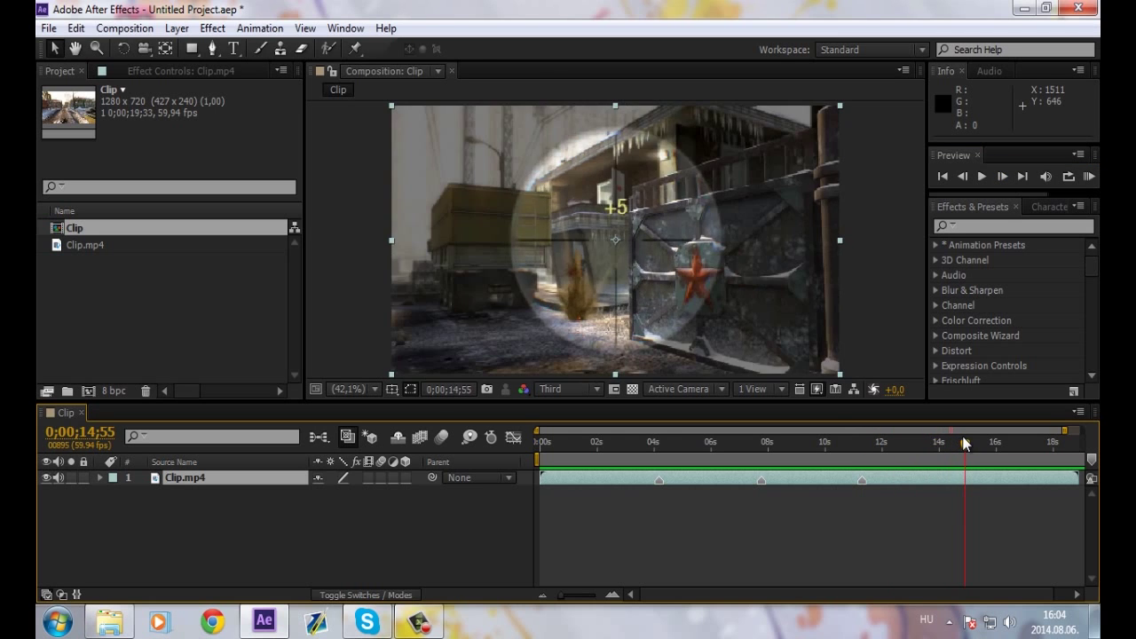
{"action": "left_click", "coordinate": [1003, 178]}
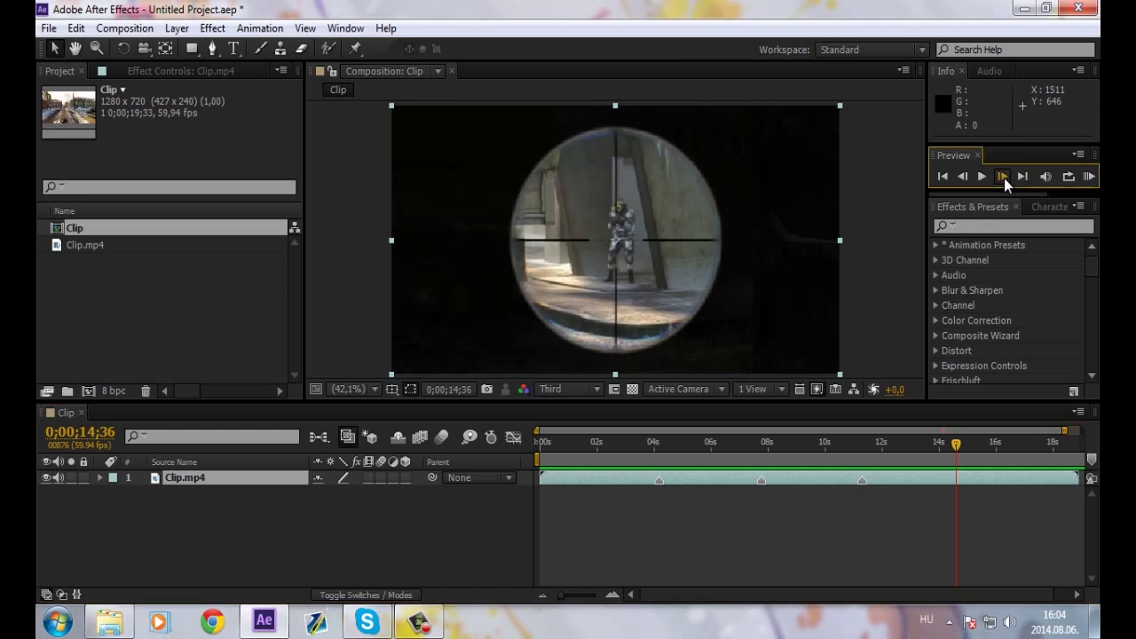
{"action": "left_click", "coordinate": [945, 509]}
{"action": "key", "text": "KP_Multiply"}
Review the marked shots, then open the 4k l96 footage folder
{"action": "mouse_move", "coordinate": [947, 450]}
{"action": "left_mouse_down"}
{"action": "mouse_move", "coordinate": [674, 459]}
{"action": "mouse_move", "coordinate": [873, 441]}
{"action": "left_mouse_up"}
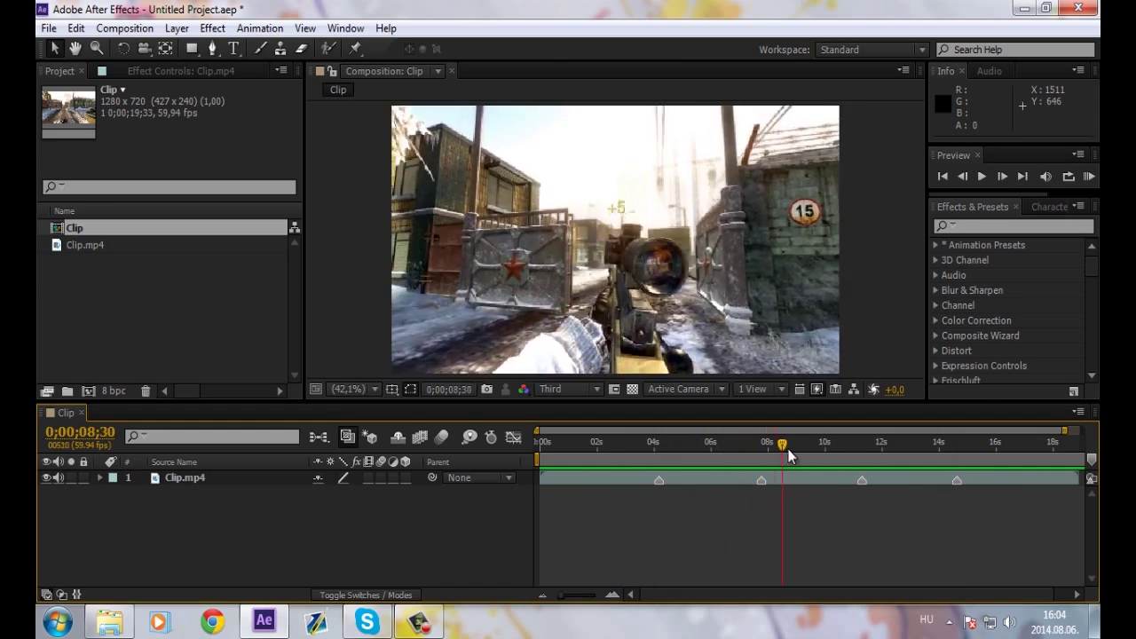
{"action": "left_click_drag", "start_coordinate": [872, 441], "coordinate": [1028, 426]}
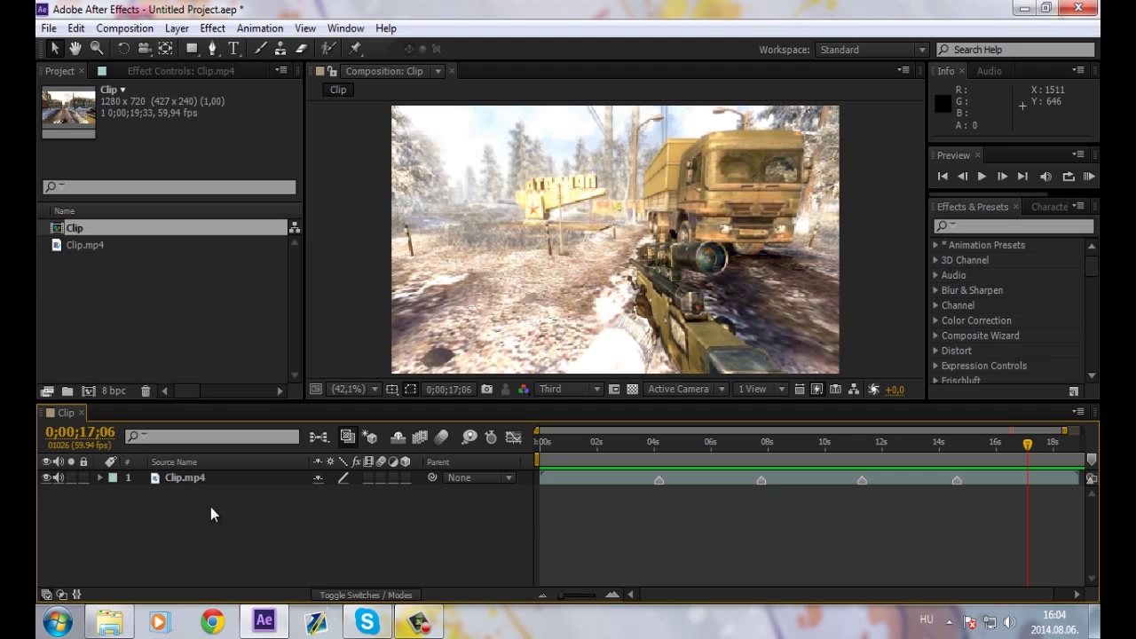
{"action": "left_click_drag", "start_coordinate": [1027, 441], "coordinate": [882, 441]}
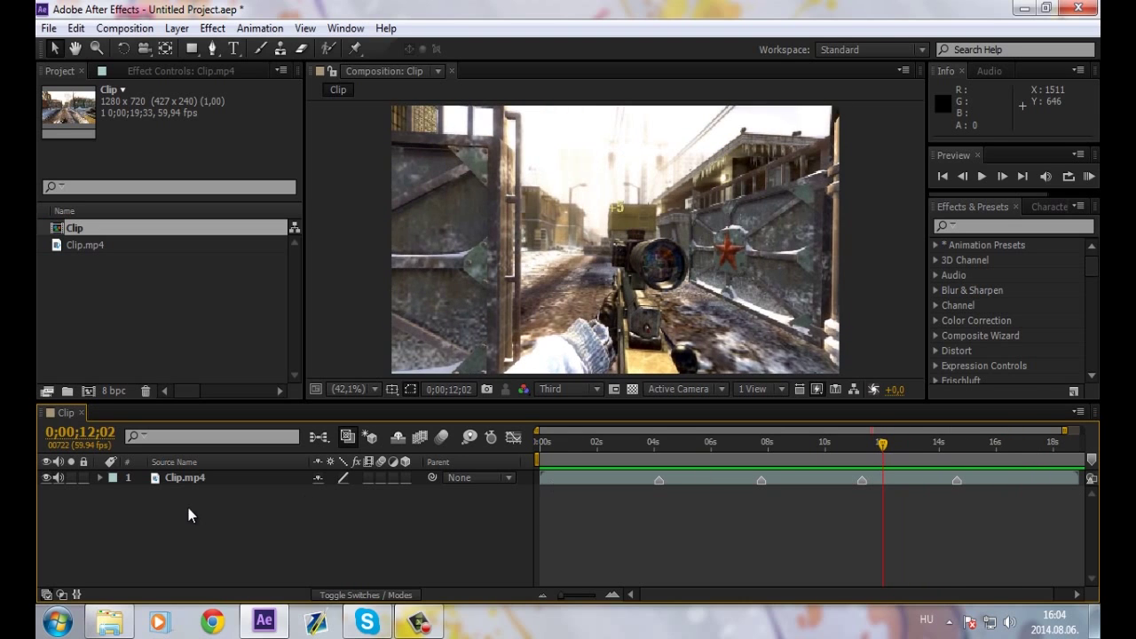
{"action": "left_click", "coordinate": [120, 620]}
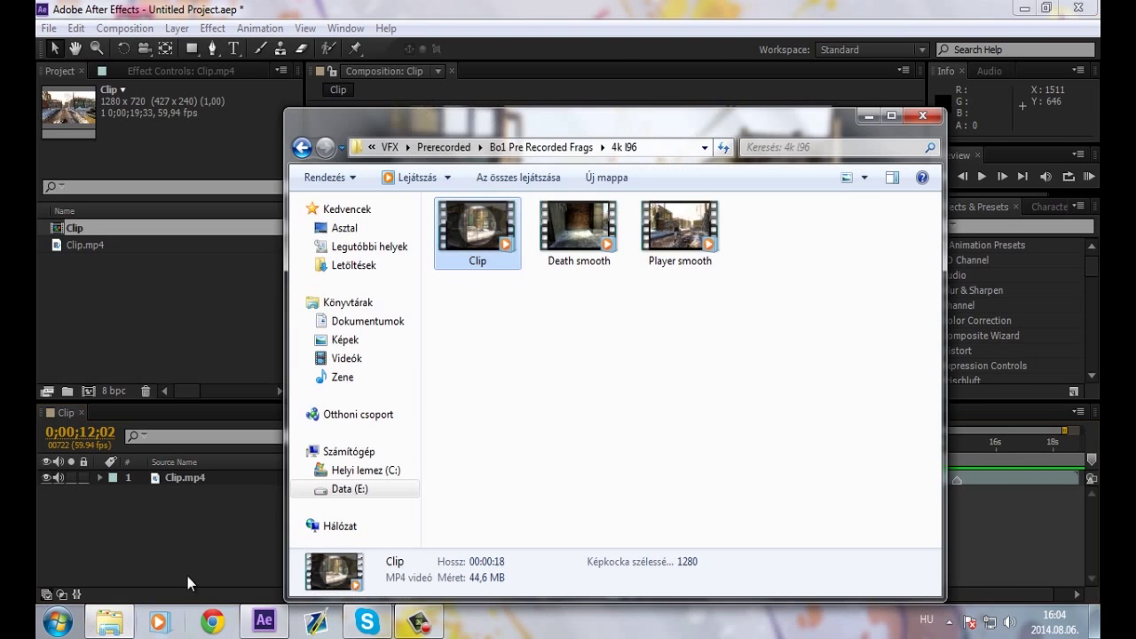
Import Player smooth.mp4, extend Clip to 0;00;35;33, and add the footage as a layer
{"action": "left_click", "coordinate": [664, 231]}
{"action": "mouse_move", "coordinate": [661, 218]}
{"action": "left_mouse_down"}
{"action": "mouse_move", "coordinate": [461, 260]}
{"action": "mouse_move", "coordinate": [140, 353]}
{"action": "left_mouse_up"}
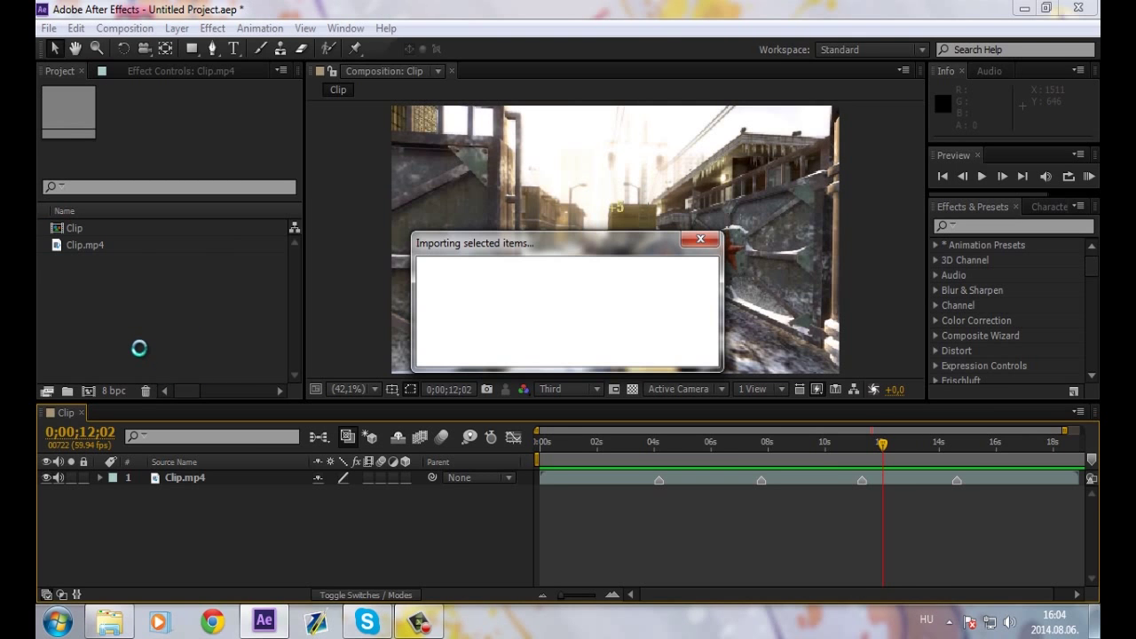
{"action": "left_click", "coordinate": [81, 228]}
{"action": "right_click", "coordinate": [81, 228]}
{"action": "left_click", "coordinate": [116, 233]}
{"action": "double_click", "coordinate": [577, 373]}
{"action": "type", "text": "35"}
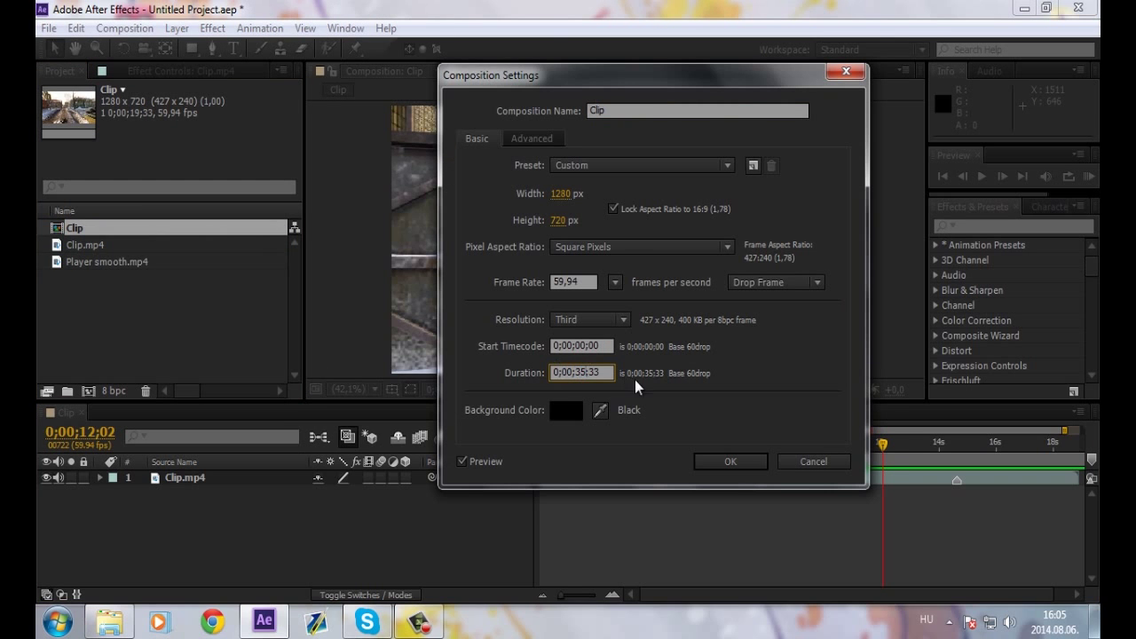
{"action": "key", "text": "Return"}
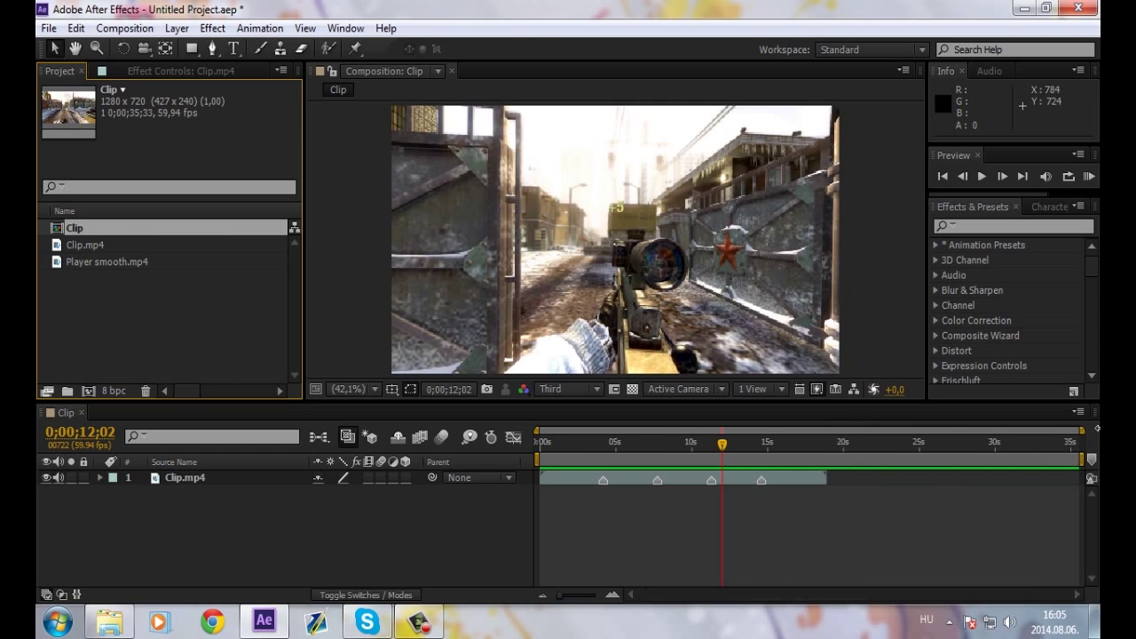
{"action": "mouse_move", "coordinate": [81, 262]}
{"action": "left_mouse_down"}
{"action": "mouse_move", "coordinate": [850, 488]}
{"action": "mouse_move", "coordinate": [846, 496]}
{"action": "left_mouse_up"}
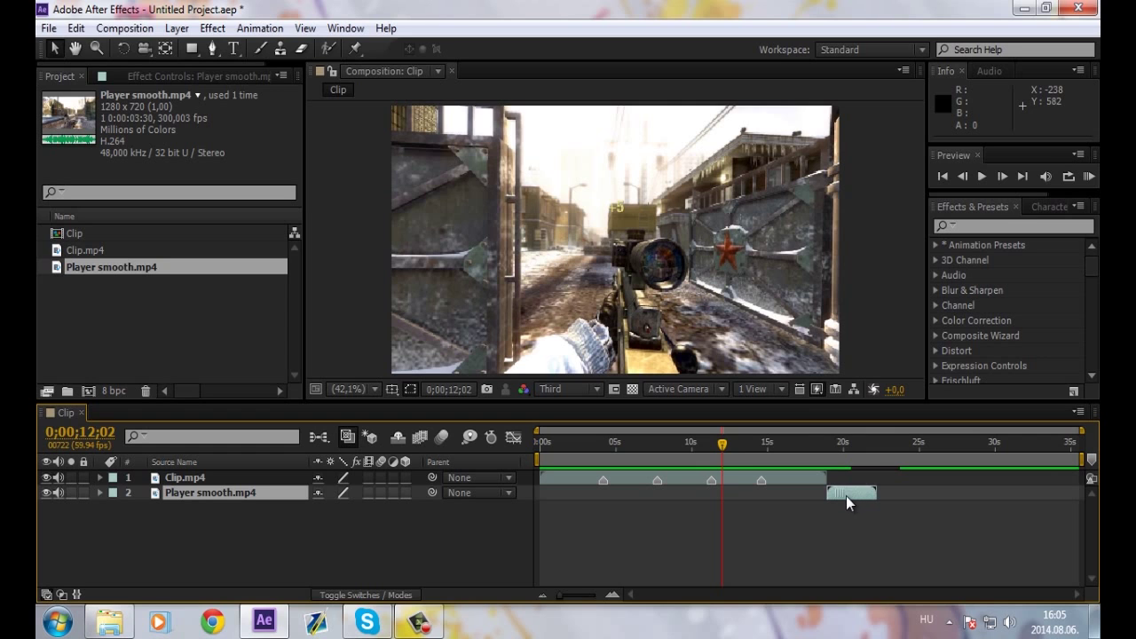
Start Player smooth.mp4 right where Clip.mp4 ends and review the footage
{"action": "left_click_drag", "start_coordinate": [720, 441], "coordinate": [852, 451]}
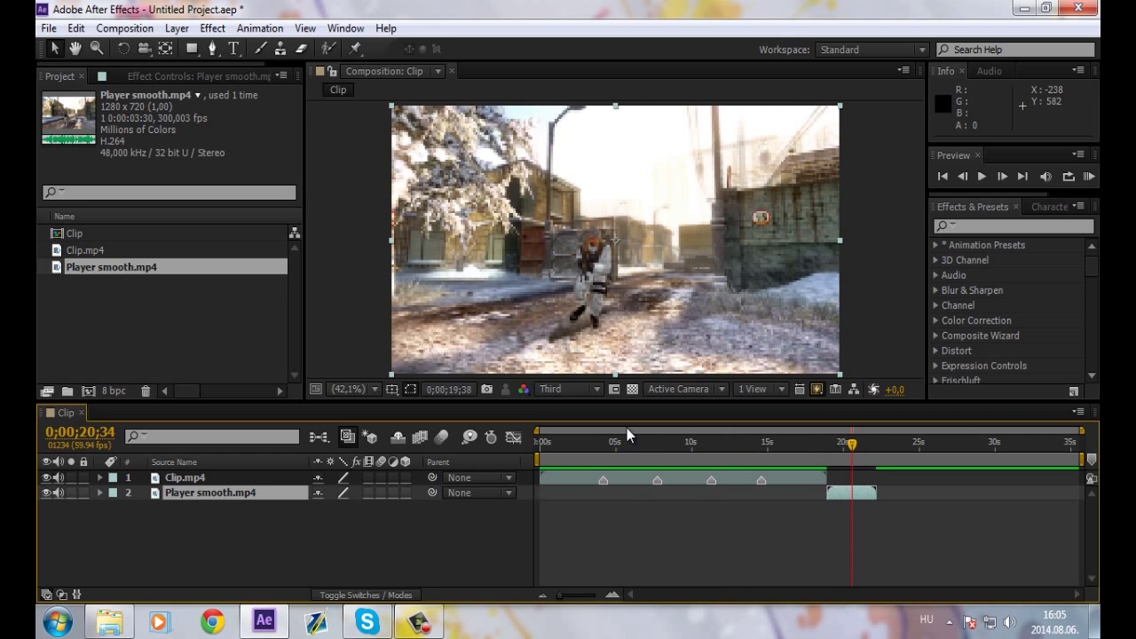
{"action": "left_click", "coordinate": [645, 442]}
{"action": "mouse_move", "coordinate": [645, 444]}
{"action": "left_mouse_down"}
{"action": "mouse_move", "coordinate": [768, 439]}
{"action": "mouse_move", "coordinate": [700, 441]}
{"action": "left_mouse_up"}
{"action": "left_click", "coordinate": [535, 506]}
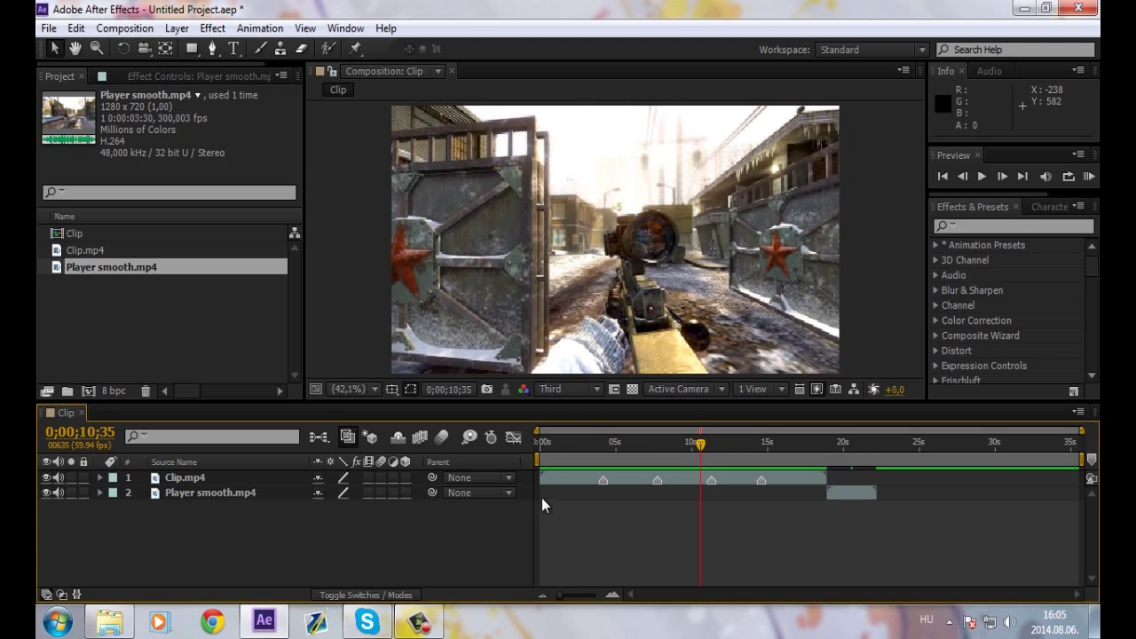
{"action": "left_click_drag", "start_coordinate": [684, 456], "coordinate": [531, 458]}
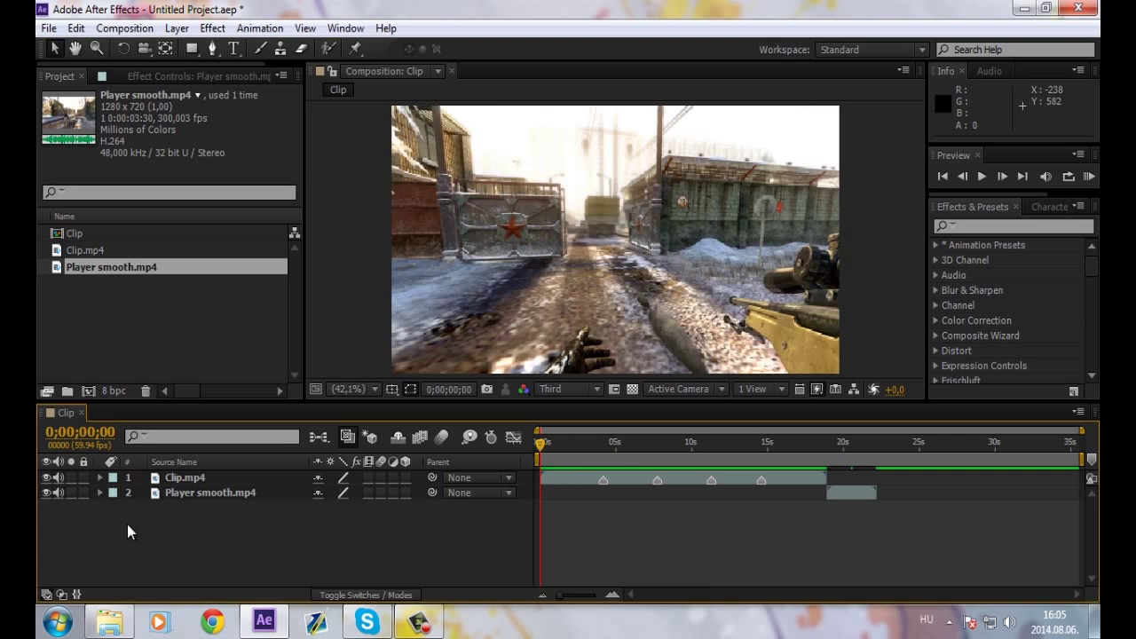
Move the Player smooth.mp4 layer above Clip.mp4
{"action": "left_click", "coordinate": [177, 493]}
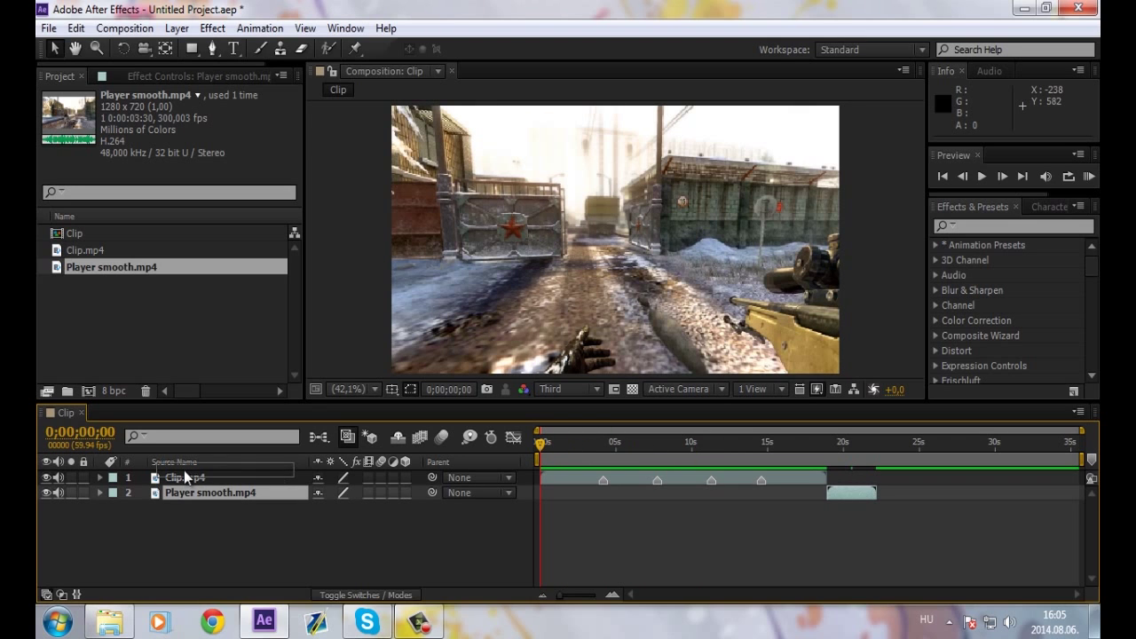
{"action": "left_click_drag", "start_coordinate": [183, 492], "coordinate": [177, 473]}
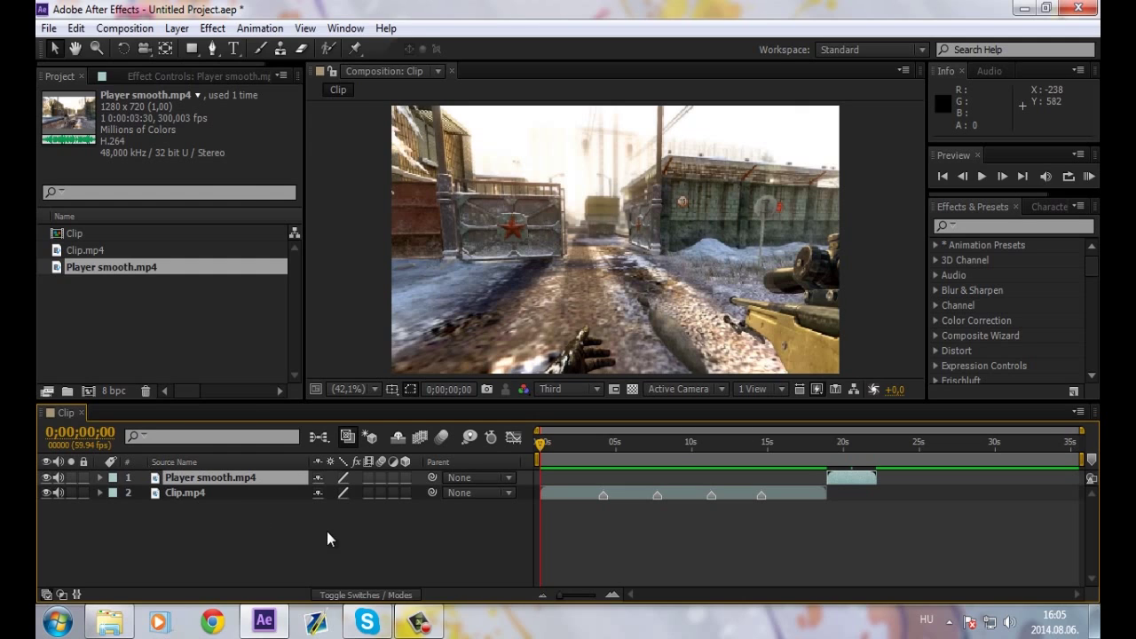
{"action": "left_click", "coordinate": [519, 522]}
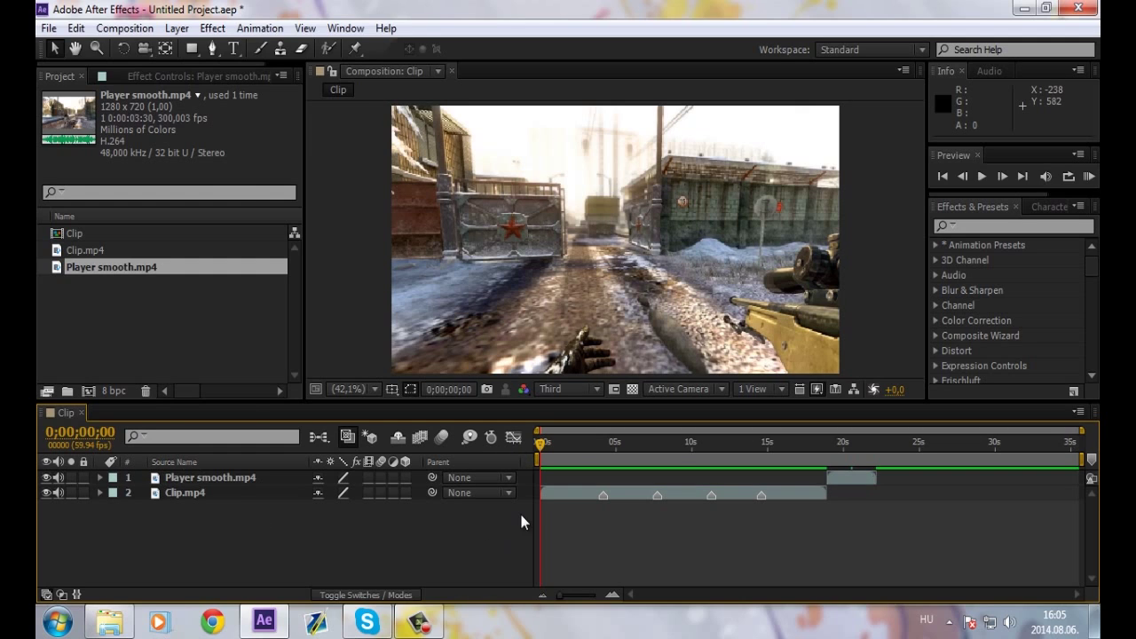
{"action": "left_click", "coordinate": [195, 477]}
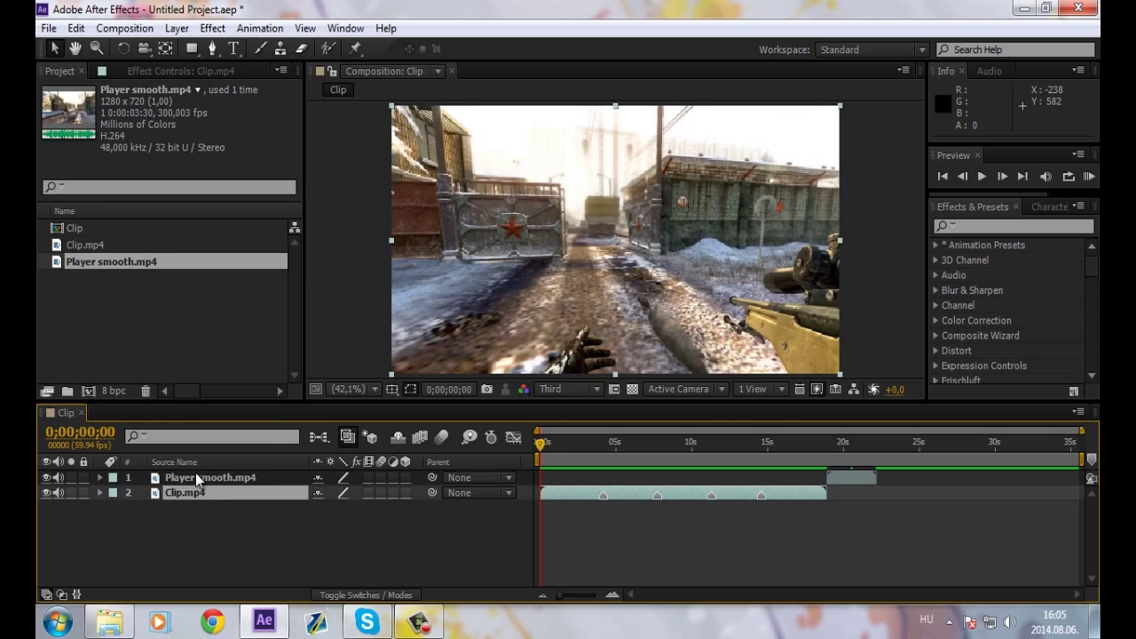
Preview the composition and select both Player smooth.mp4 and Clip.mp4 layers
{"action": "left_click", "coordinate": [542, 443]}
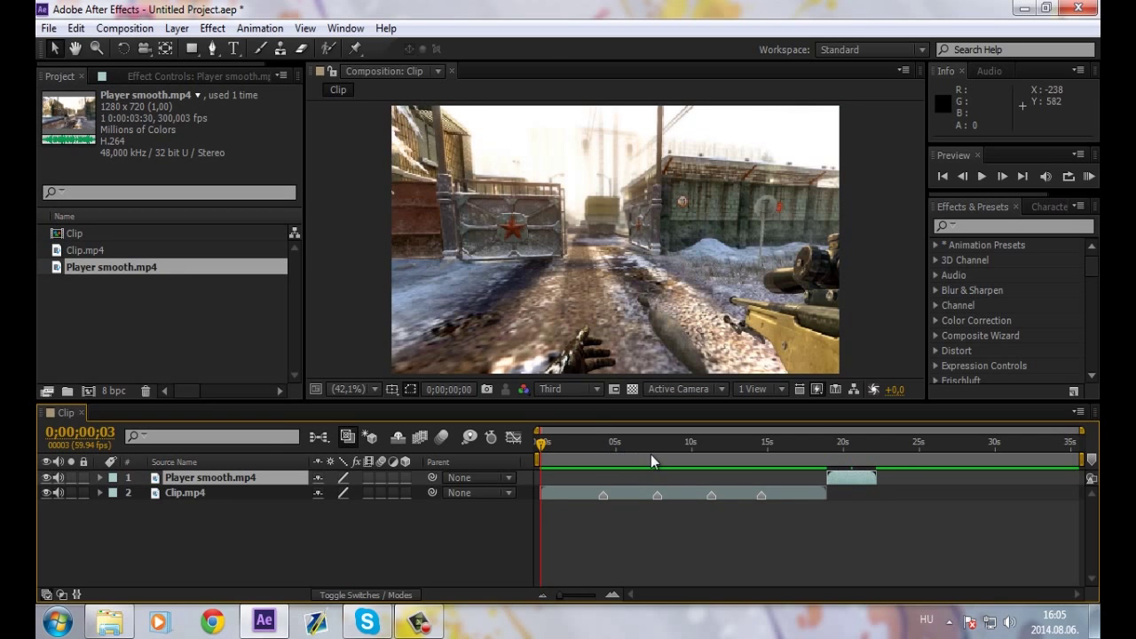
{"action": "left_click_drag", "start_coordinate": [650, 446], "coordinate": [847, 444]}
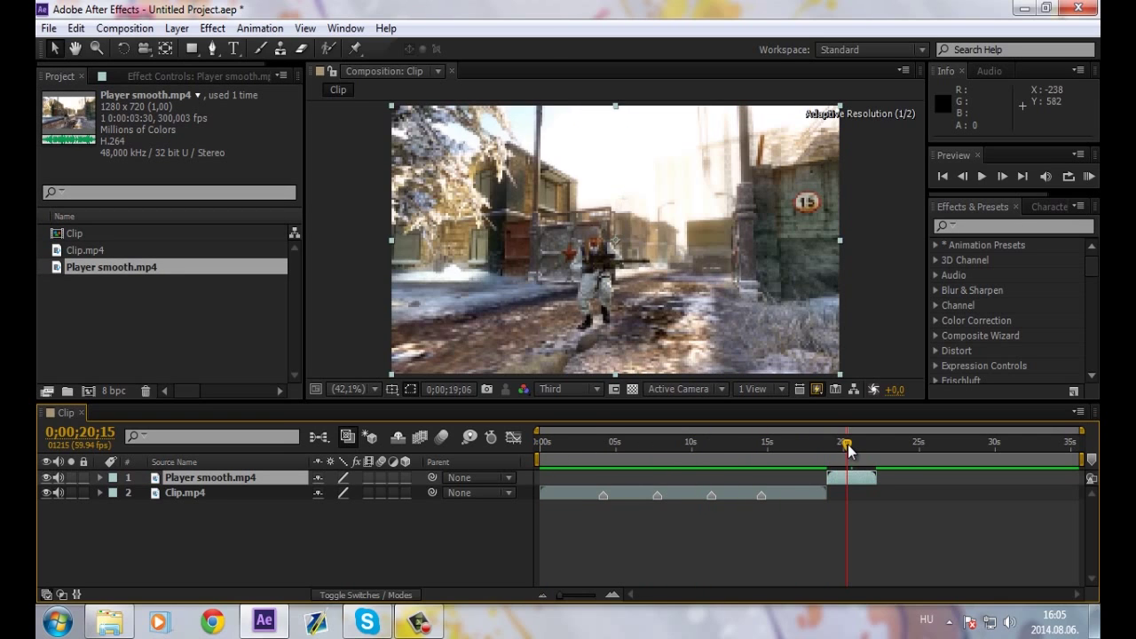
{"action": "left_click_drag", "start_coordinate": [666, 454], "coordinate": [775, 450]}
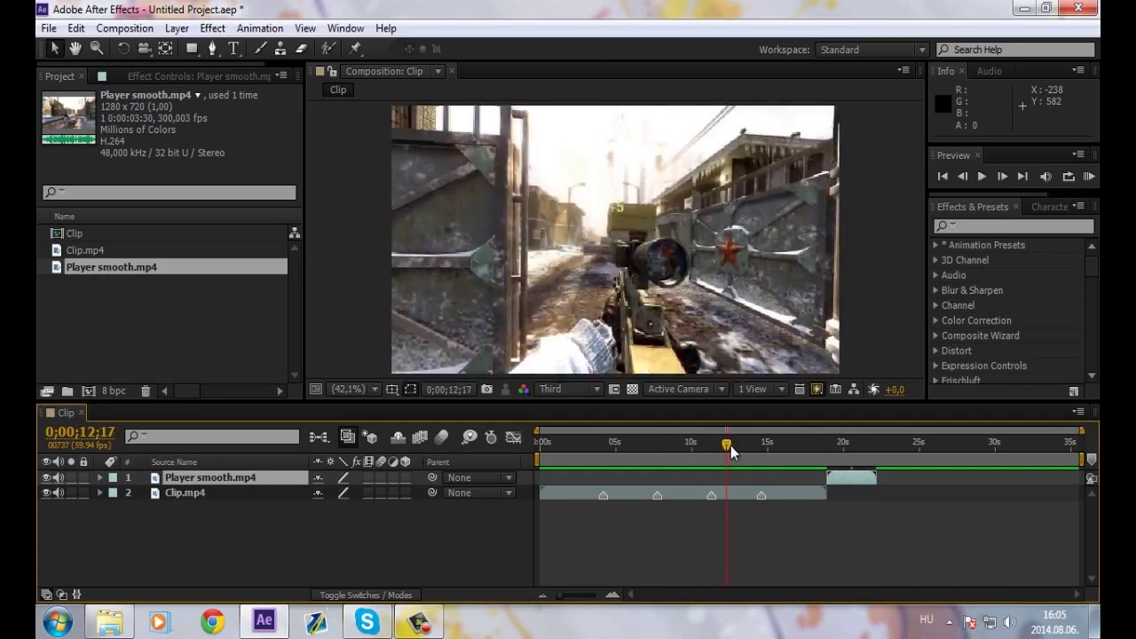
{"action": "left_click_drag", "start_coordinate": [774, 450], "coordinate": [628, 448]}
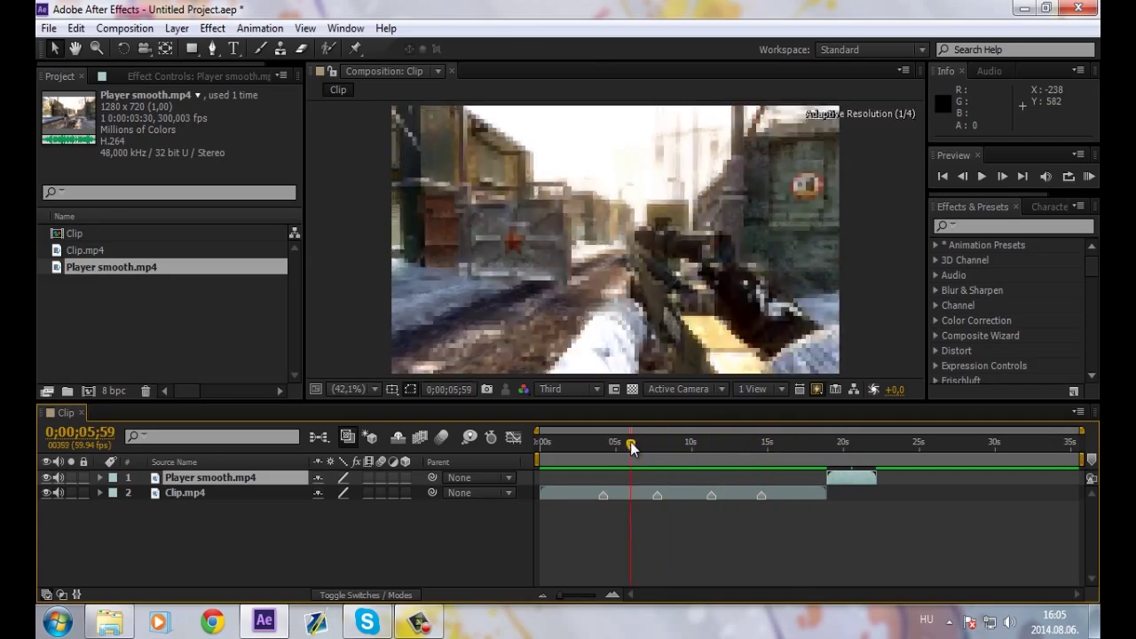
{"action": "left_click", "coordinate": [587, 519]}
{"action": "left_click", "coordinate": [248, 492]}
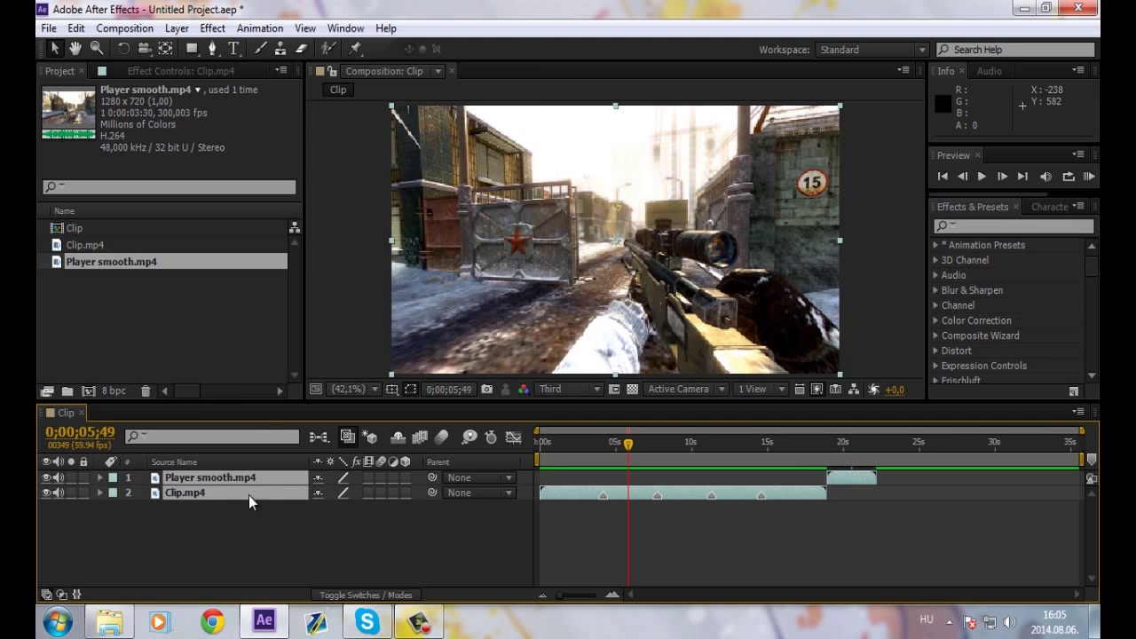
{"action": "right_click", "coordinate": [254, 477]}
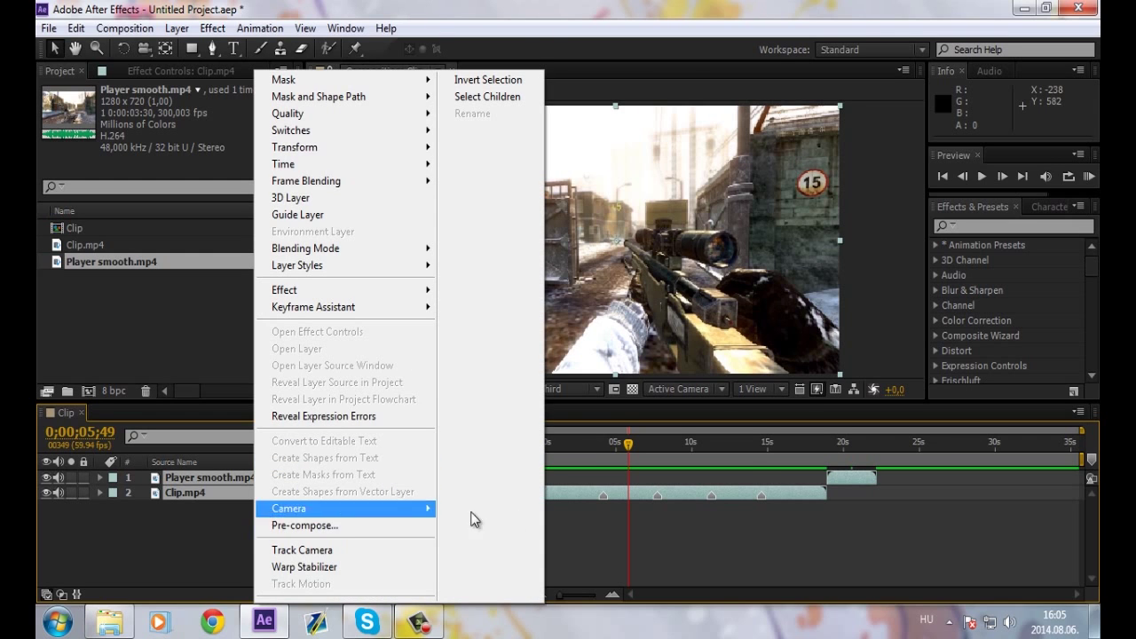
Pre-compose the two footage layers into a new composition named v2, moving all attributes
{"action": "left_click", "coordinate": [361, 527]}
{"action": "type", "text": "mainco"}
{"action": "key", "text": "BackSpace"}
{"action": "key", "text": "BackSpace"}
{"action": "key", "text": "BackSpace"}
{"action": "key", "text": "BackSpace"}
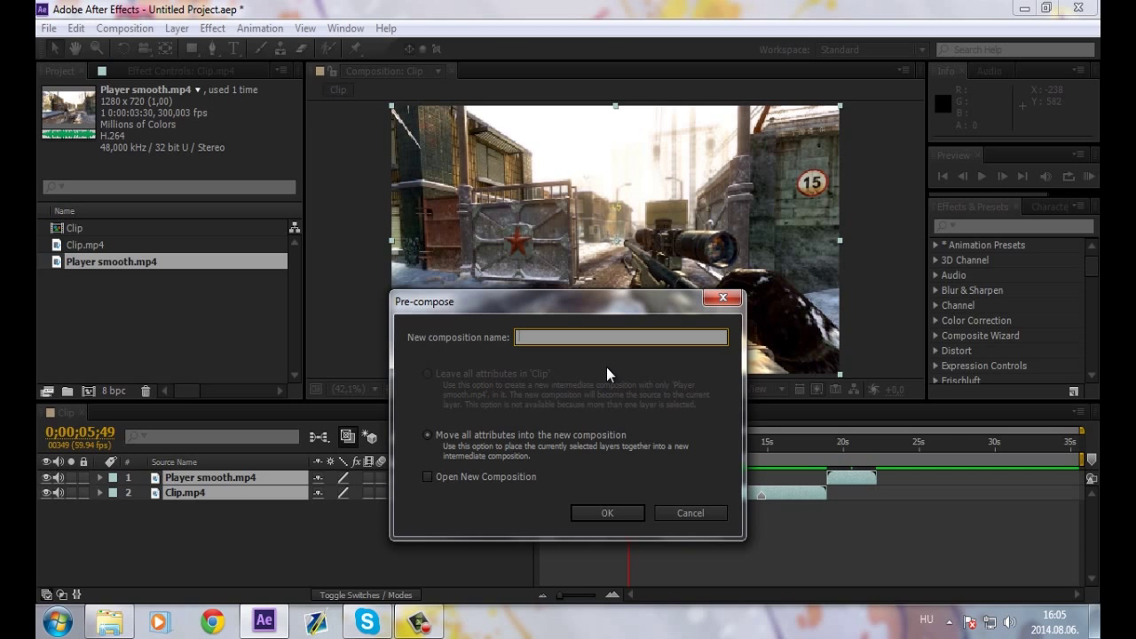
{"action": "type", "text": "v2"}
{"action": "key", "text": "Return"}
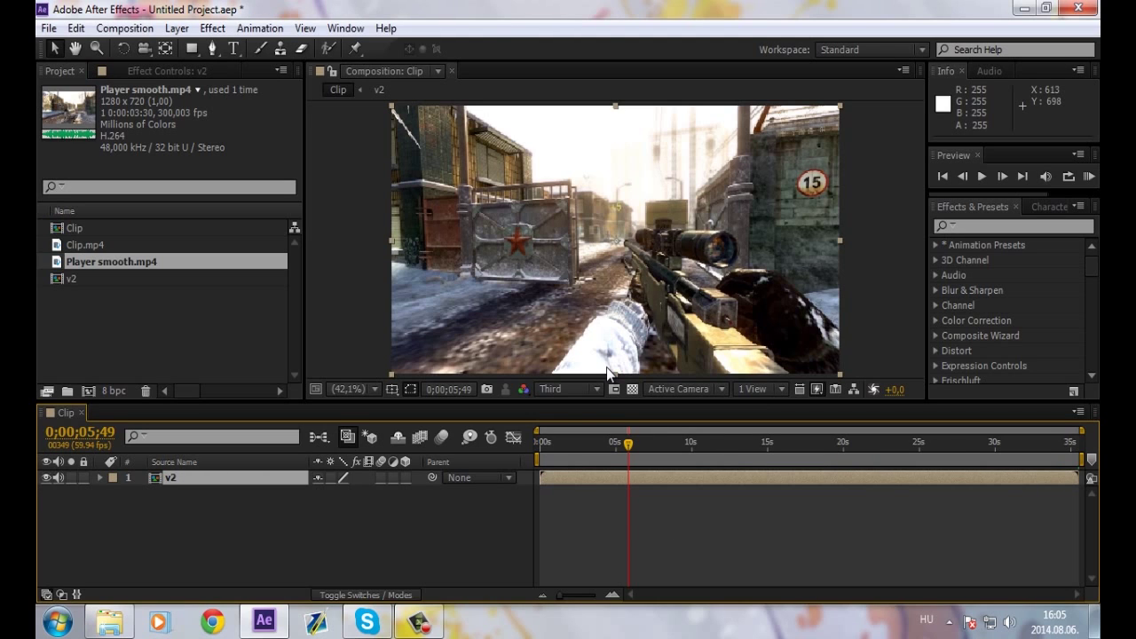
{"action": "left_click_drag", "start_coordinate": [628, 443], "coordinate": [839, 443]}
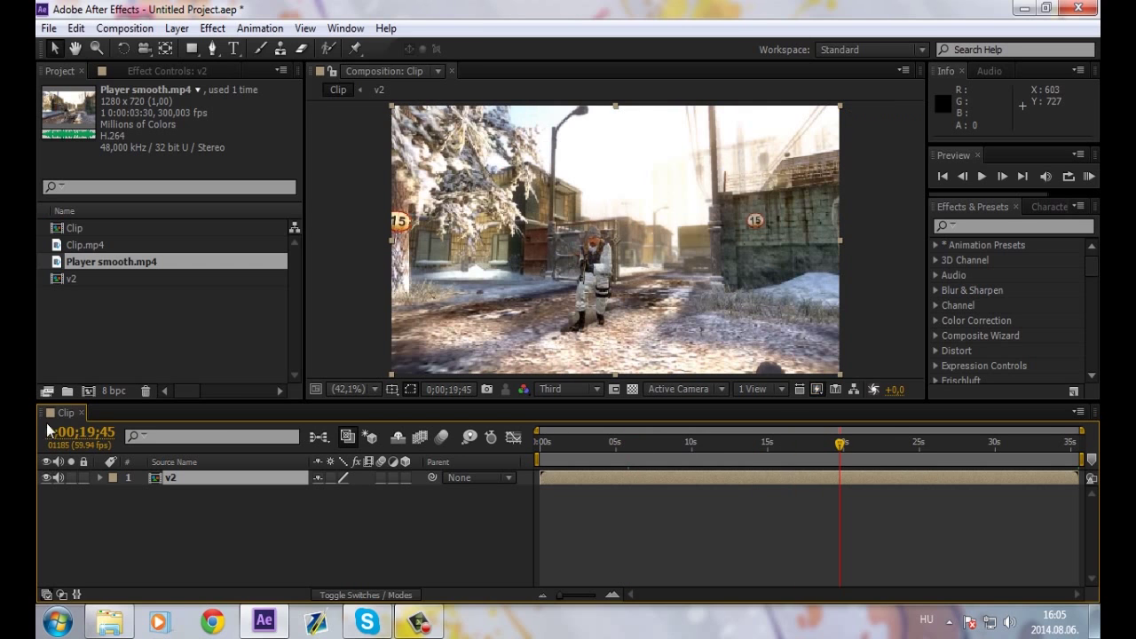
{"action": "left_click", "coordinate": [845, 443]}
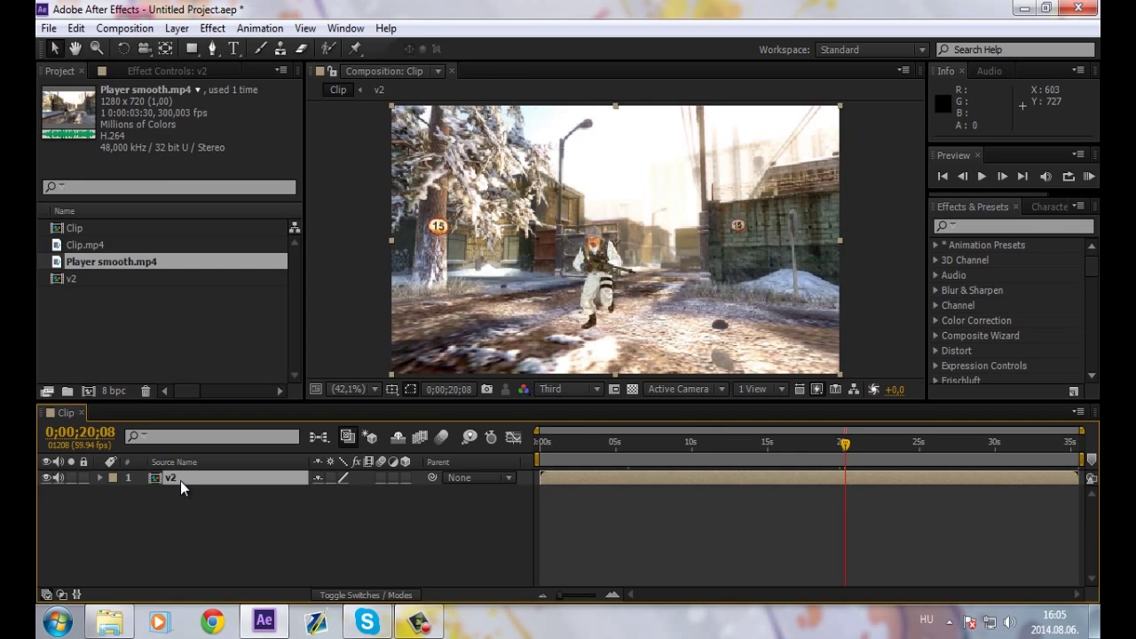
End the v2 layer and work area near 22 seconds and trim the comp to it
{"action": "double_click", "coordinate": [180, 479]}
{"action": "left_click_drag", "start_coordinate": [845, 443], "coordinate": [875, 448]}
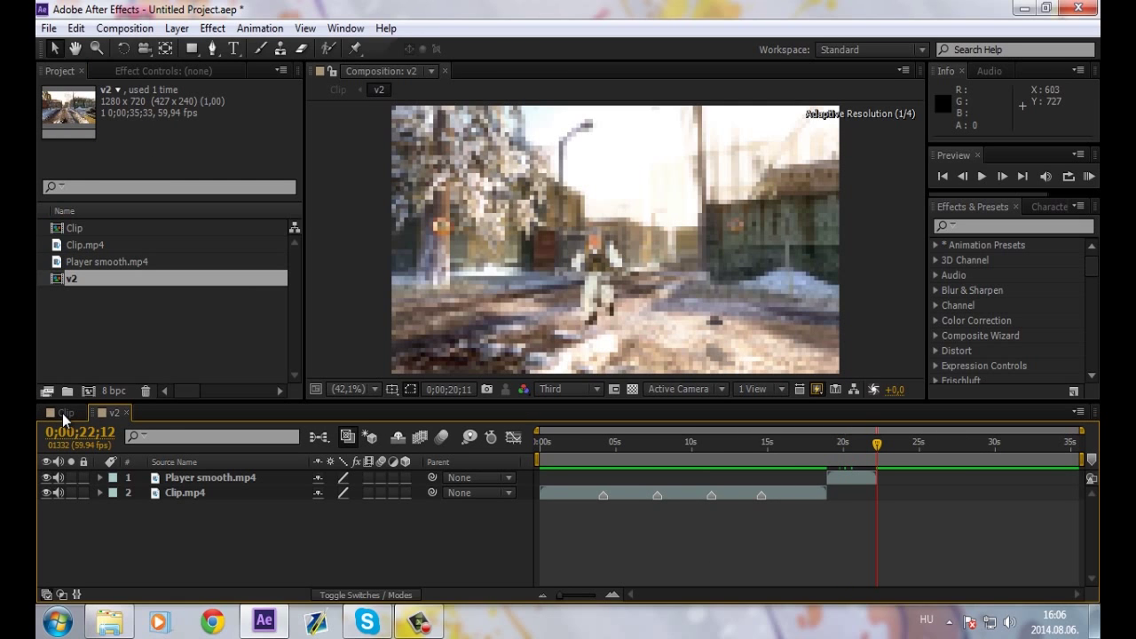
{"action": "left_click", "coordinate": [62, 413]}
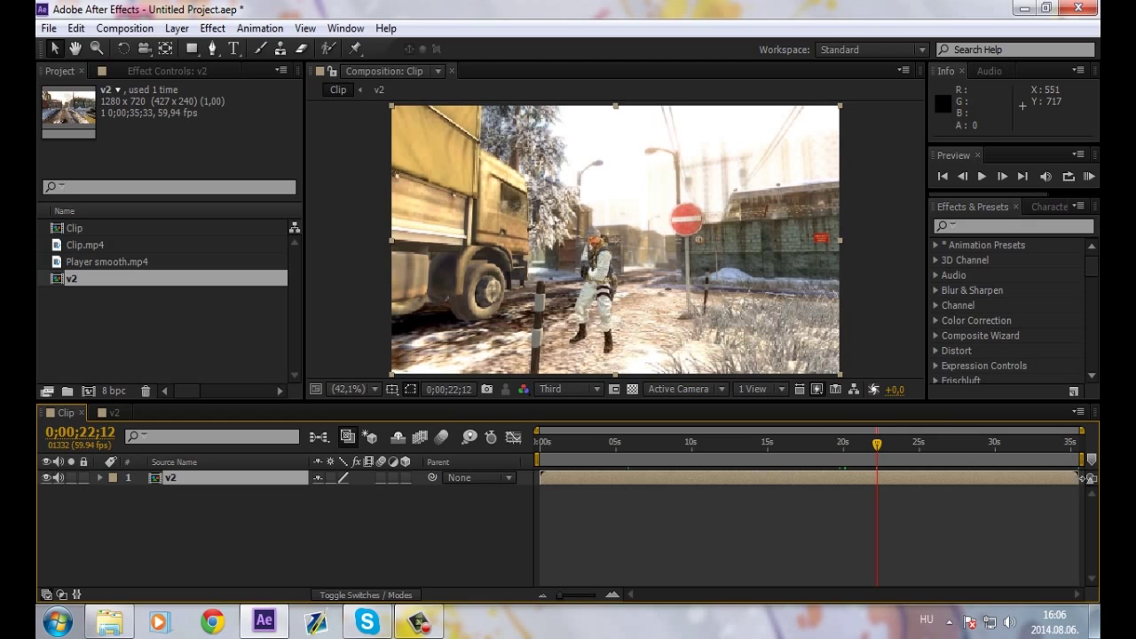
{"action": "left_click_drag", "start_coordinate": [1086, 479], "coordinate": [887, 480]}
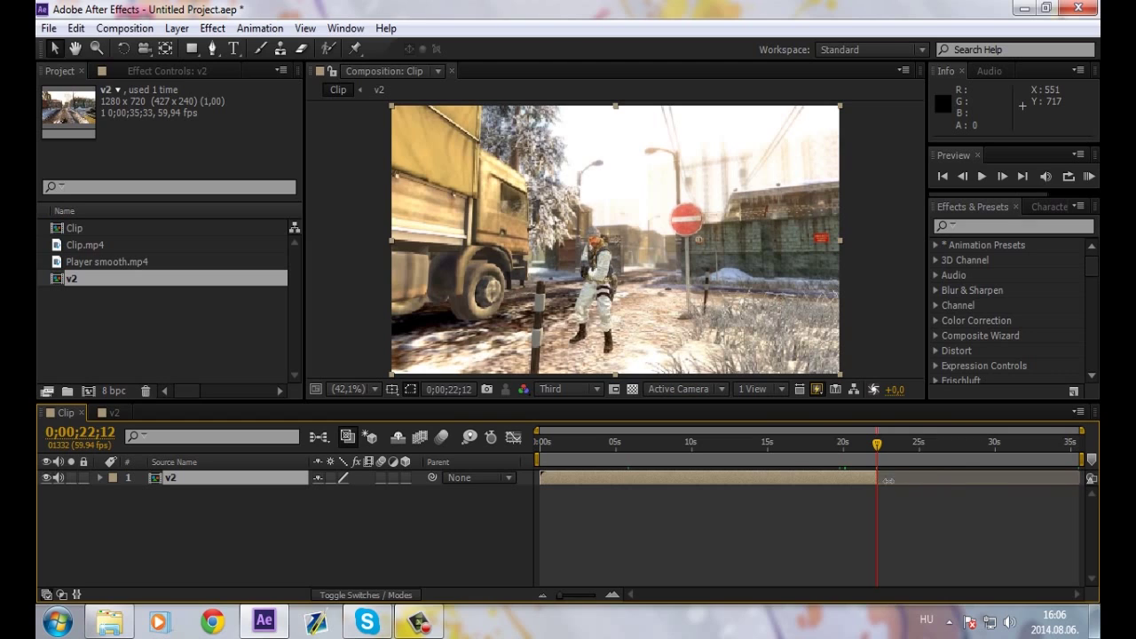
{"action": "key", "text": "Page_Down"}
{"action": "key", "text": "Page_Down"}
{"action": "key", "text": "n"}
{"action": "right_click", "coordinate": [797, 460]}
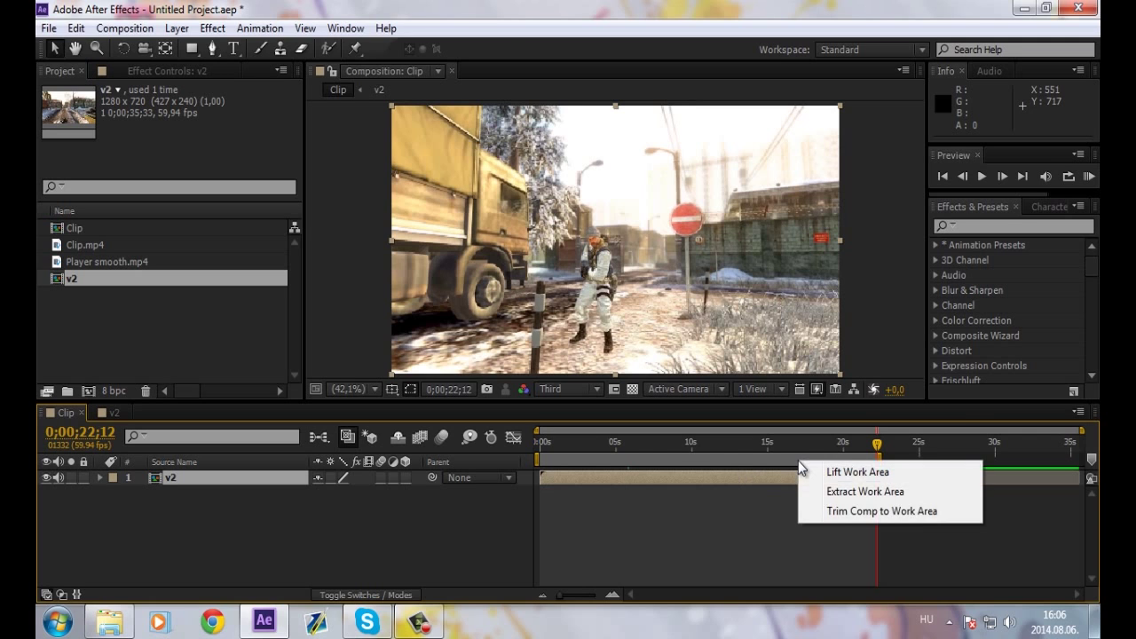
{"action": "left_click", "coordinate": [821, 513]}
Add a layer marker on v2 at its first keyframe, about 4 seconds
{"action": "left_click", "coordinate": [639, 444]}
{"action": "left_click_drag", "start_coordinate": [658, 446], "coordinate": [715, 456]}
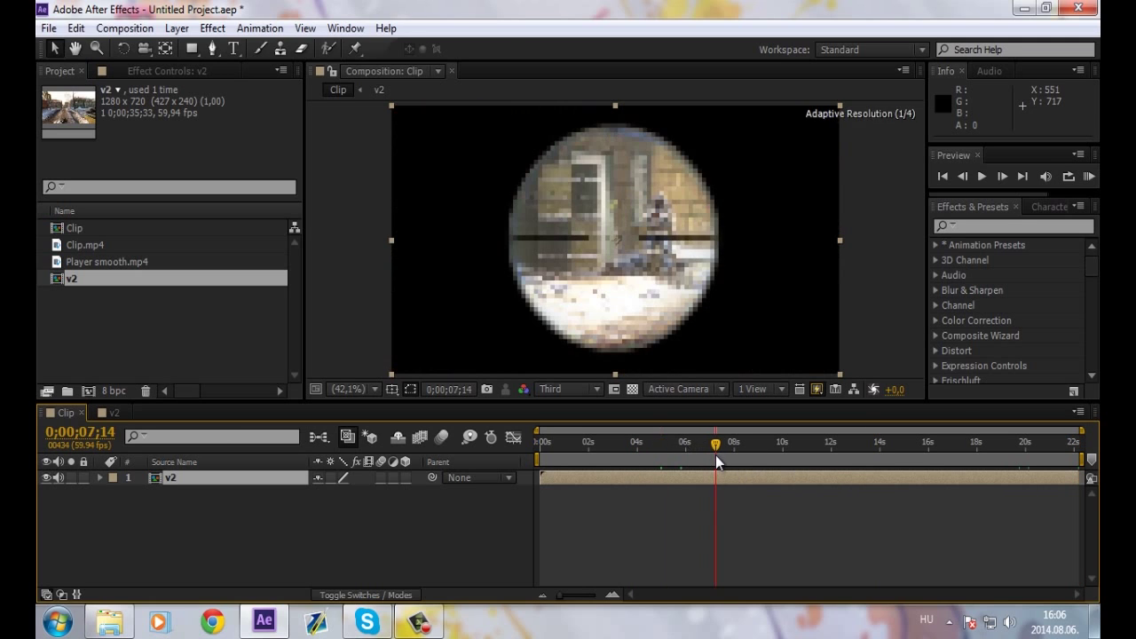
{"action": "left_click", "coordinate": [108, 412]}
{"action": "left_click_drag", "start_coordinate": [649, 444], "coordinate": [603, 444]}
{"action": "left_click", "coordinate": [66, 412]}
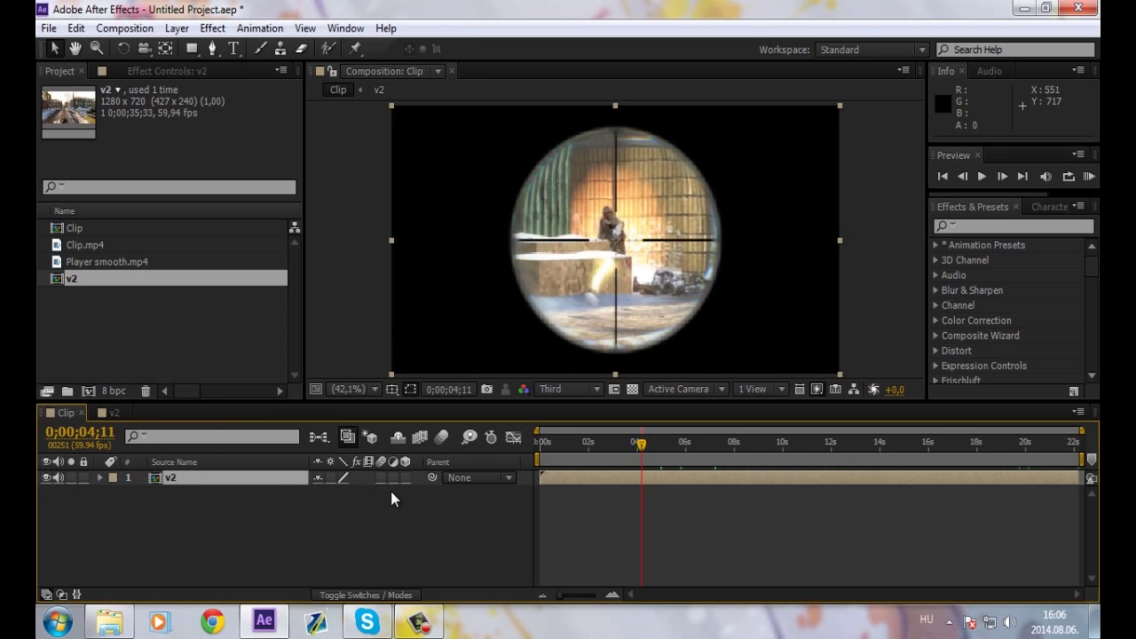
{"action": "key", "text": "KP_Multiply"}
Add v2 layer markers at the 7;45 and 11;18 keyframes
{"action": "left_click", "coordinate": [114, 413]}
{"action": "left_click_drag", "start_coordinate": [611, 448], "coordinate": [658, 448]}
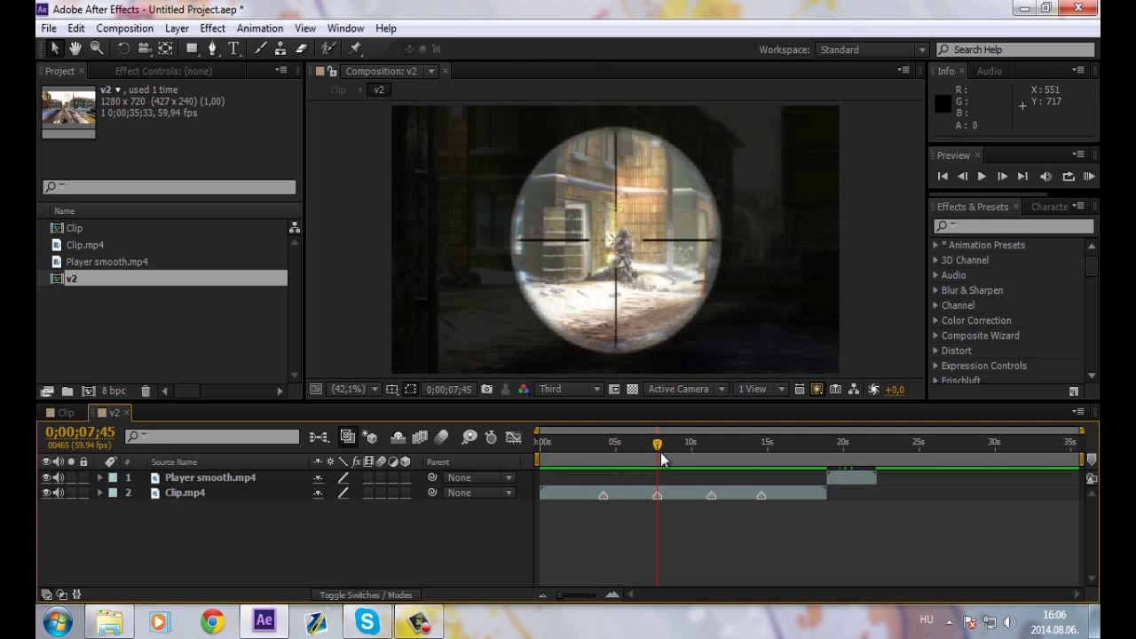
{"action": "left_click", "coordinate": [65, 412]}
{"action": "key", "text": "KP_Multiply"}
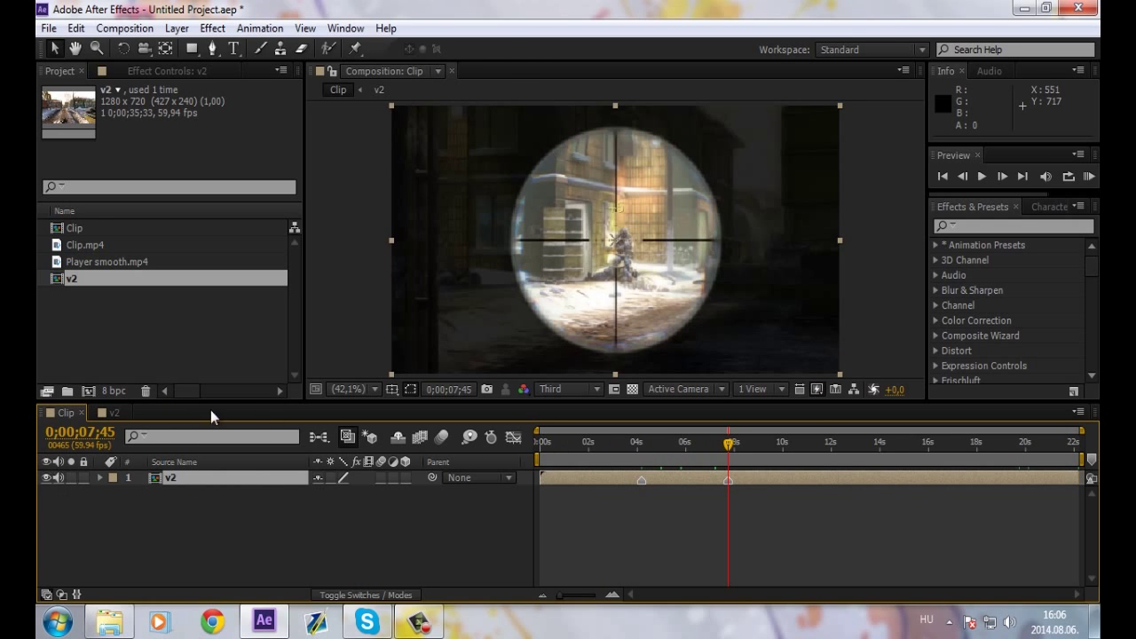
{"action": "left_click", "coordinate": [111, 412]}
{"action": "left_click_drag", "start_coordinate": [656, 450], "coordinate": [709, 448]}
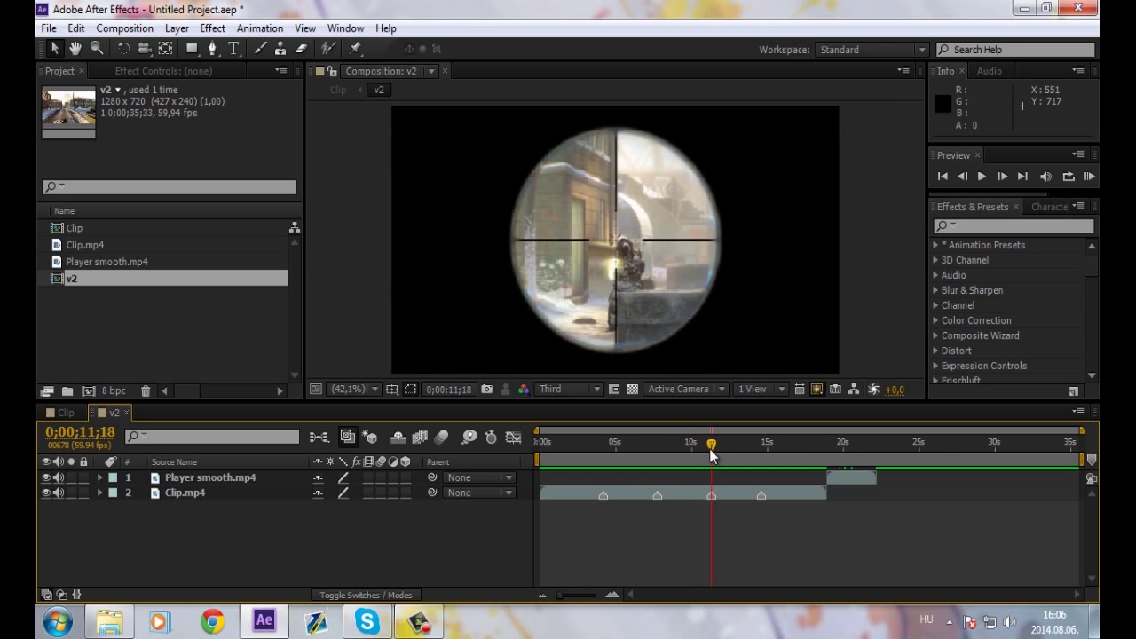
{"action": "left_click", "coordinate": [66, 413]}
{"action": "key", "text": "KP_Multiply"}
Locate the v2 moments near 14;37 and 18;55, then return to the composition start
{"action": "left_click", "coordinate": [112, 412]}
{"action": "left_click_drag", "start_coordinate": [701, 448], "coordinate": [762, 448]}
{"action": "left_click", "coordinate": [67, 412]}
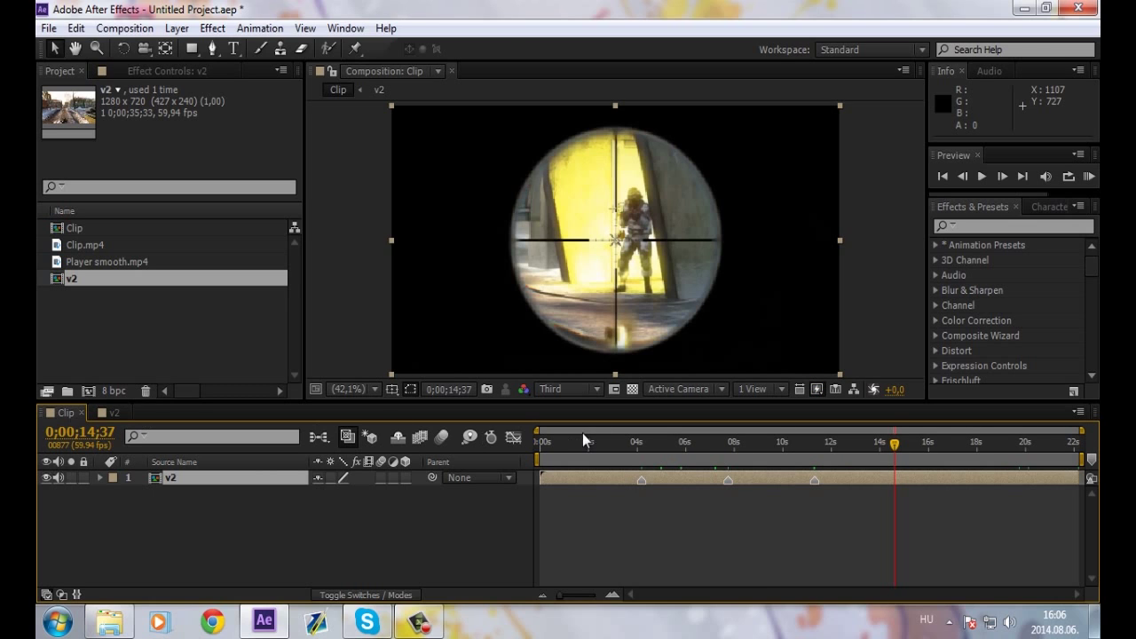
{"action": "left_click", "coordinate": [111, 412]}
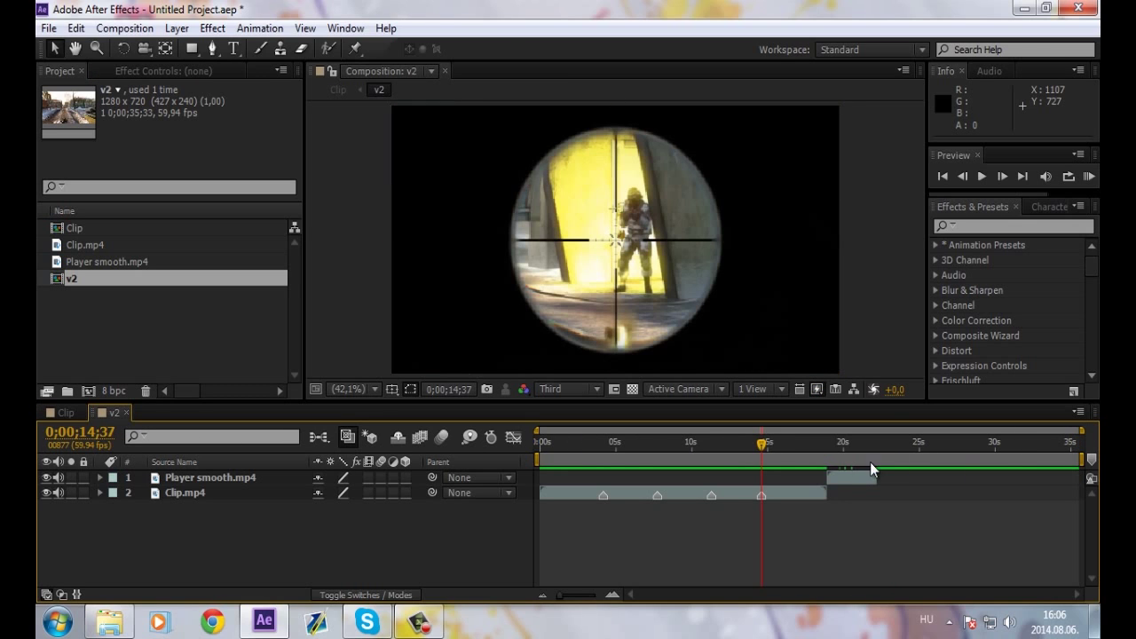
{"action": "left_click_drag", "start_coordinate": [764, 448], "coordinate": [817, 448]}
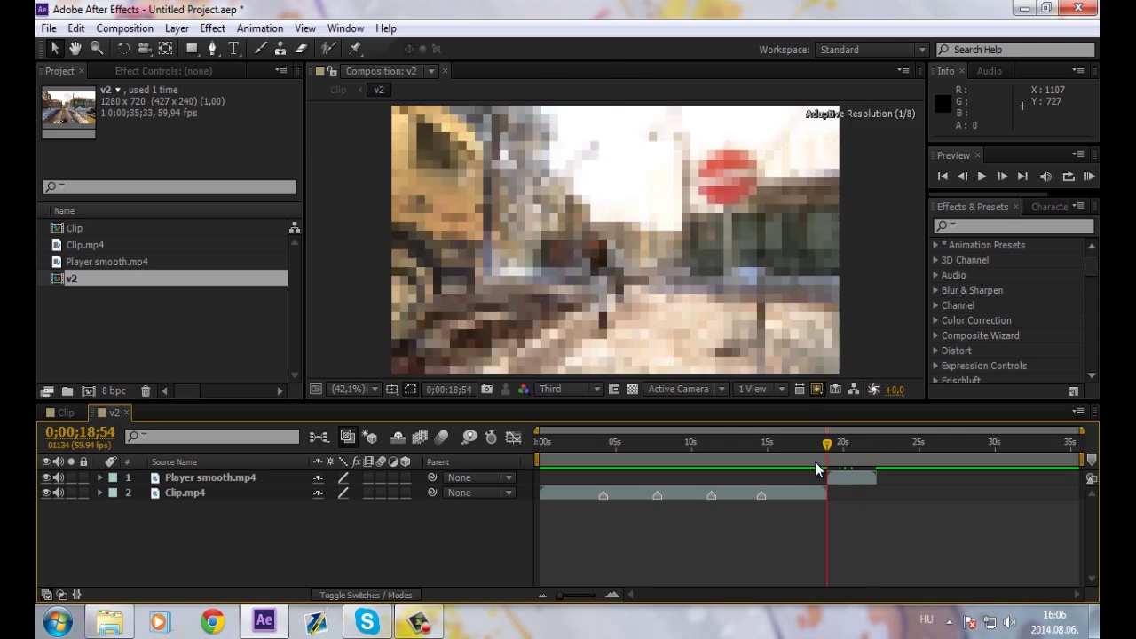
{"action": "left_click", "coordinate": [827, 447]}
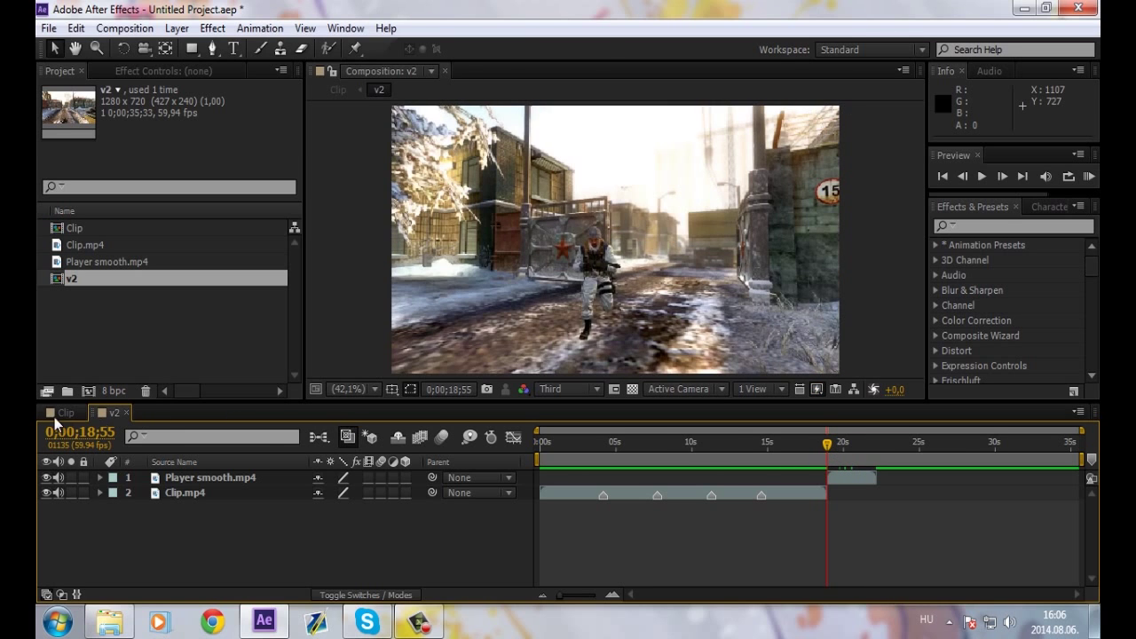
{"action": "left_click", "coordinate": [62, 412]}
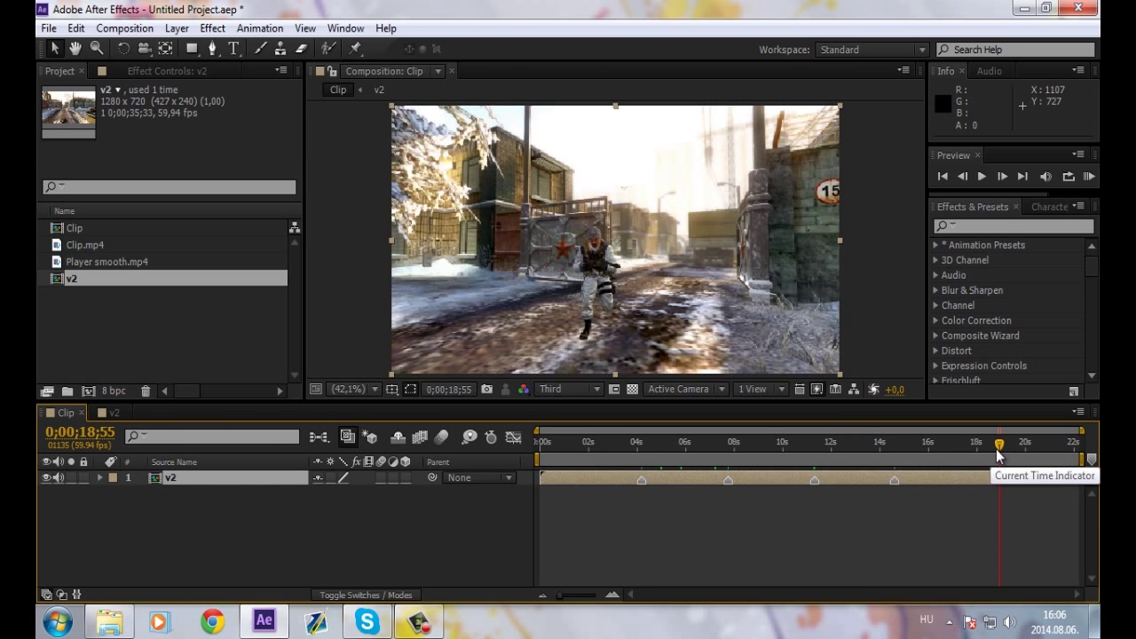
{"action": "left_click_drag", "start_coordinate": [999, 476], "coordinate": [435, 473]}
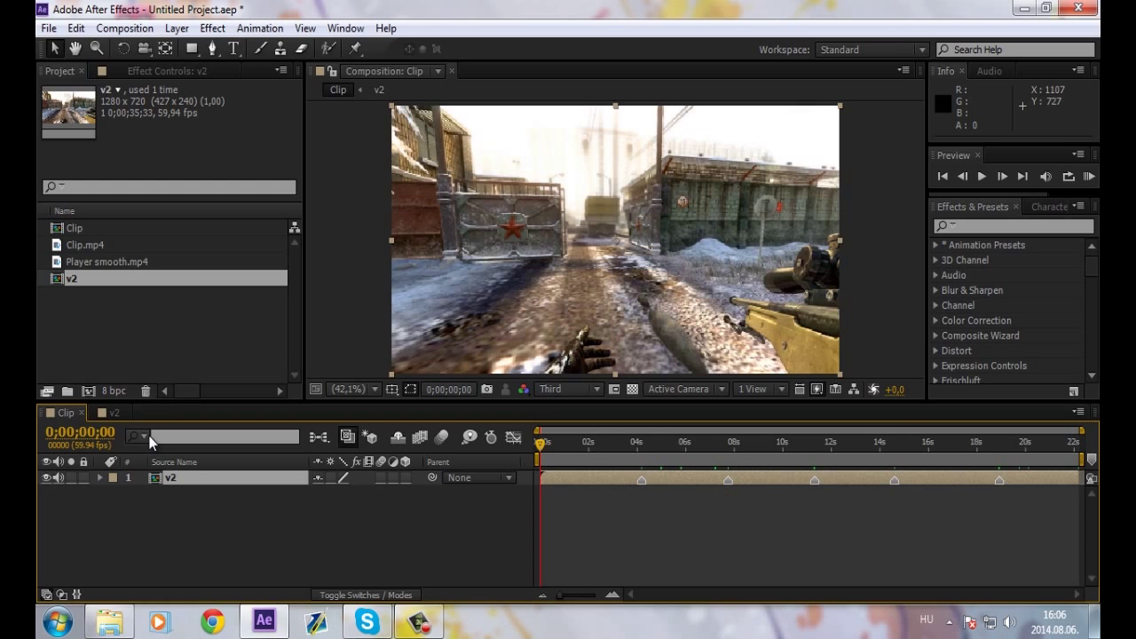
Show the v2 Scale property and try a 110% Scale keyframe around 2–3 seconds
{"action": "key", "text": "s"}
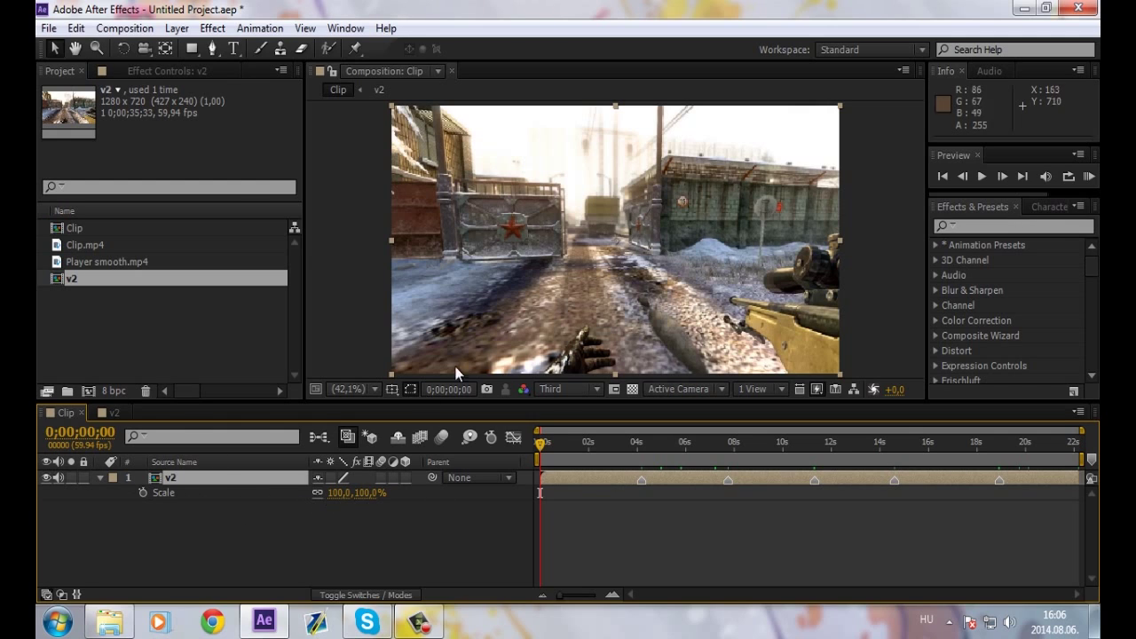
{"action": "left_click", "coordinate": [547, 441]}
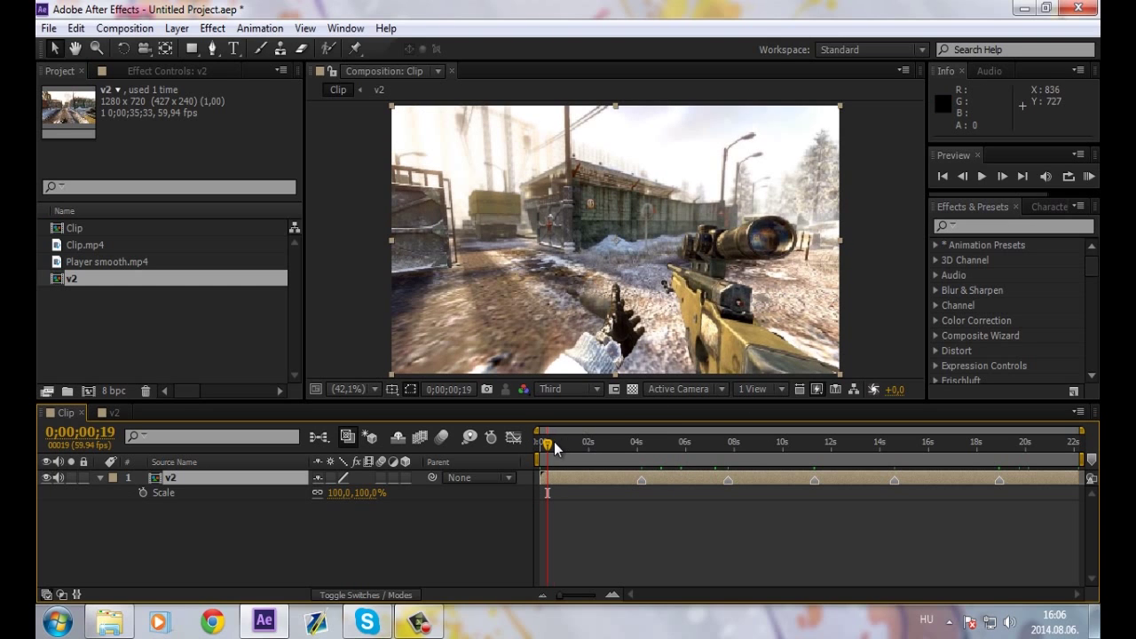
{"action": "left_click_drag", "start_coordinate": [553, 442], "coordinate": [596, 442]}
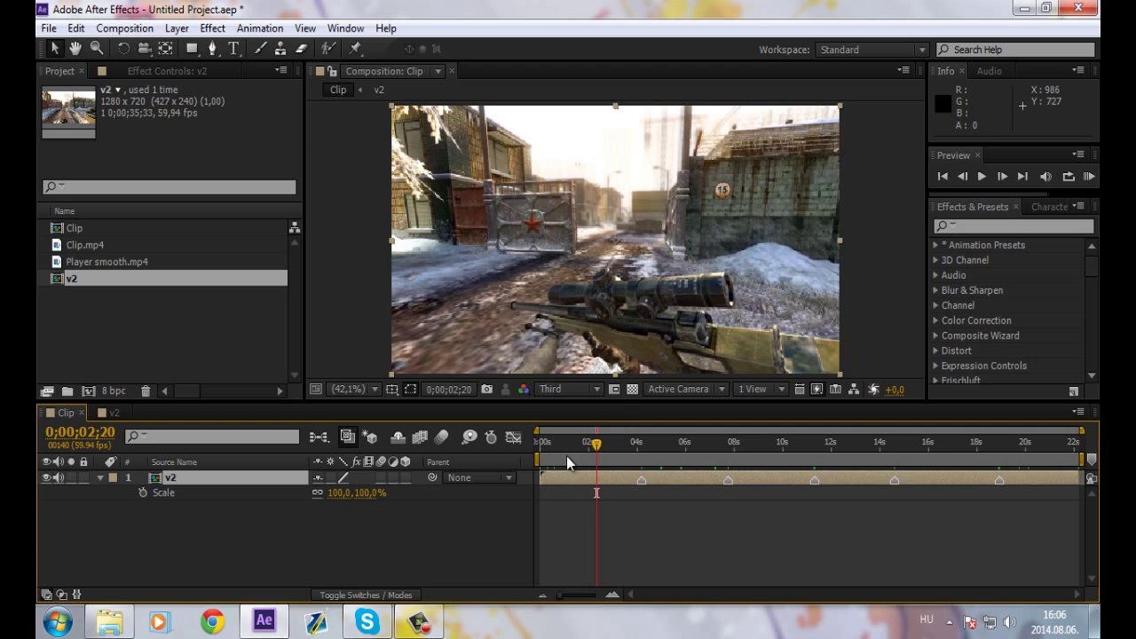
{"action": "left_click_drag", "start_coordinate": [596, 449], "coordinate": [571, 455]}
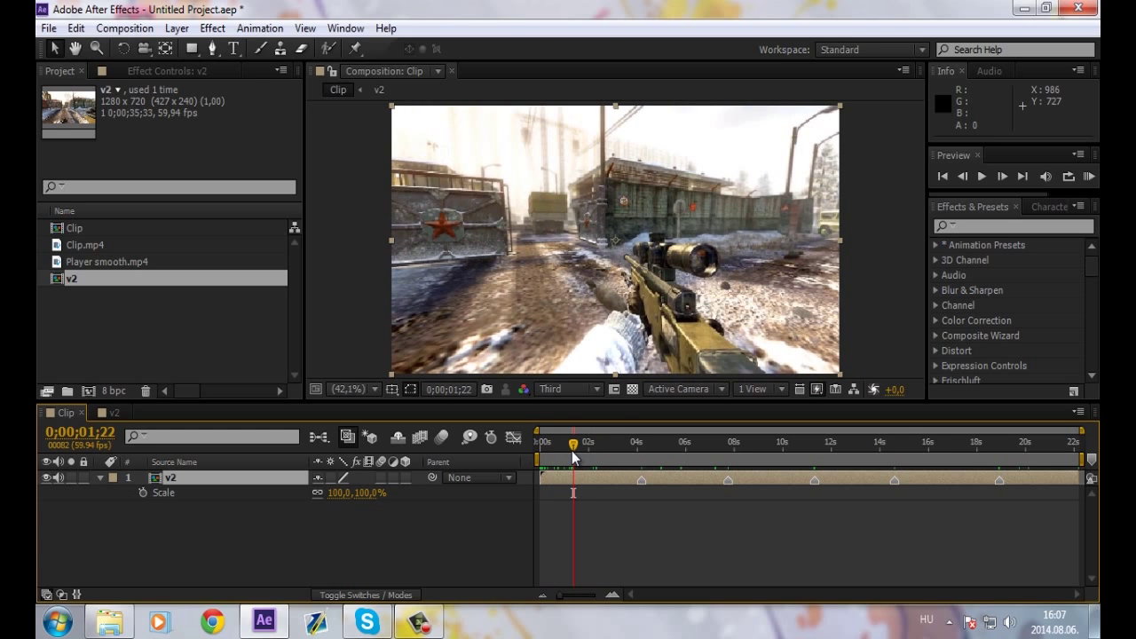
{"action": "left_click", "coordinate": [340, 493]}
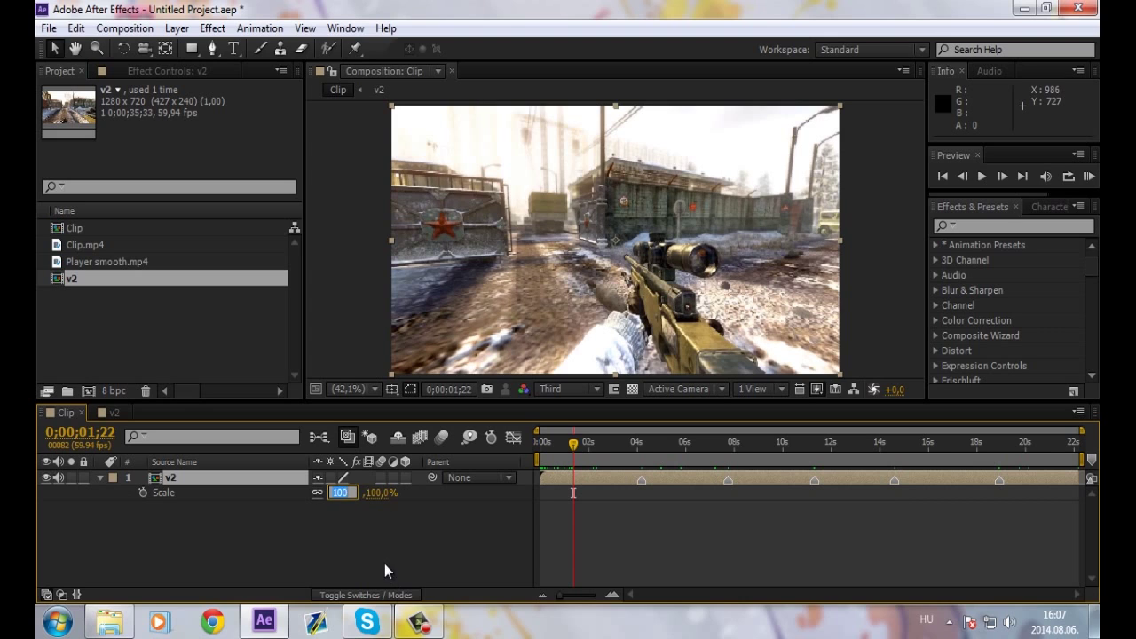
{"action": "type", "text": "110"}
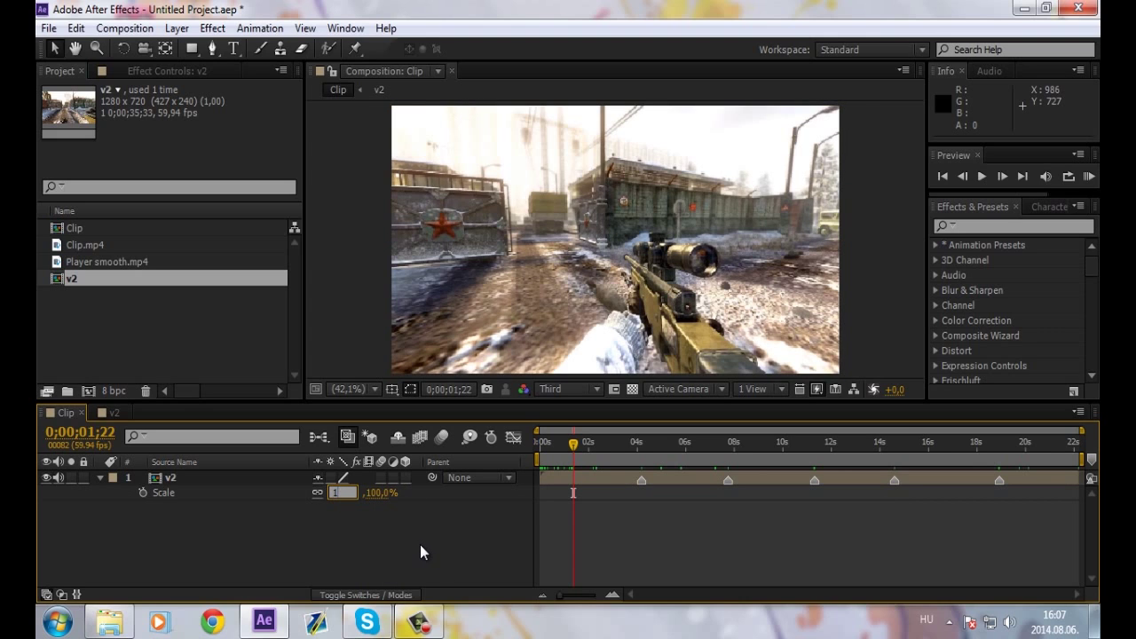
{"action": "key", "text": "Return"}
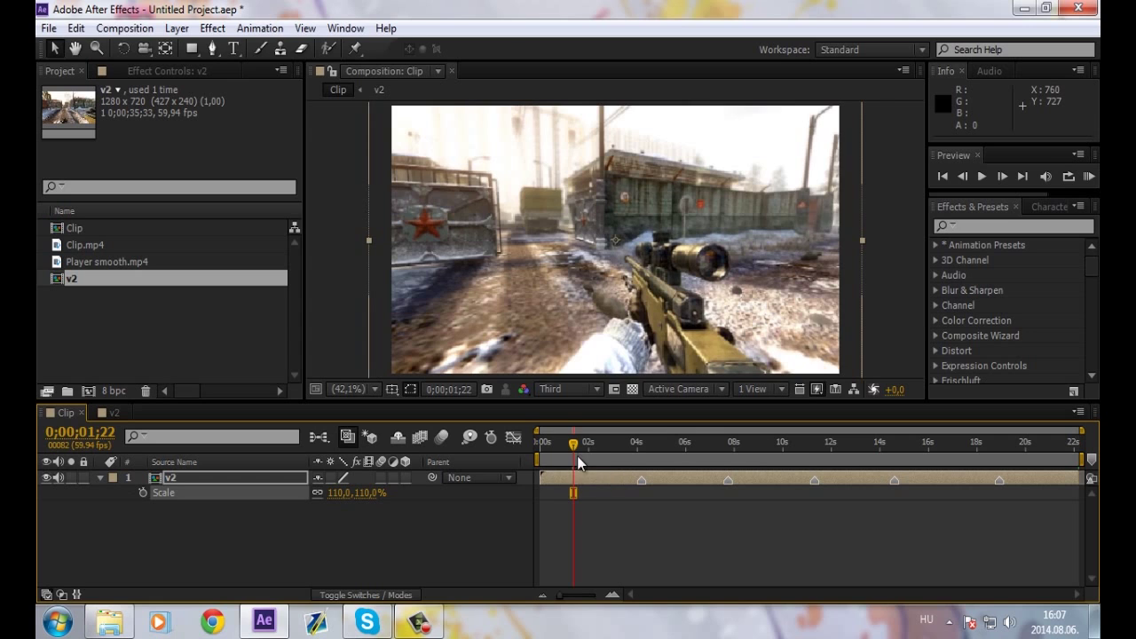
{"action": "left_click", "coordinate": [611, 442]}
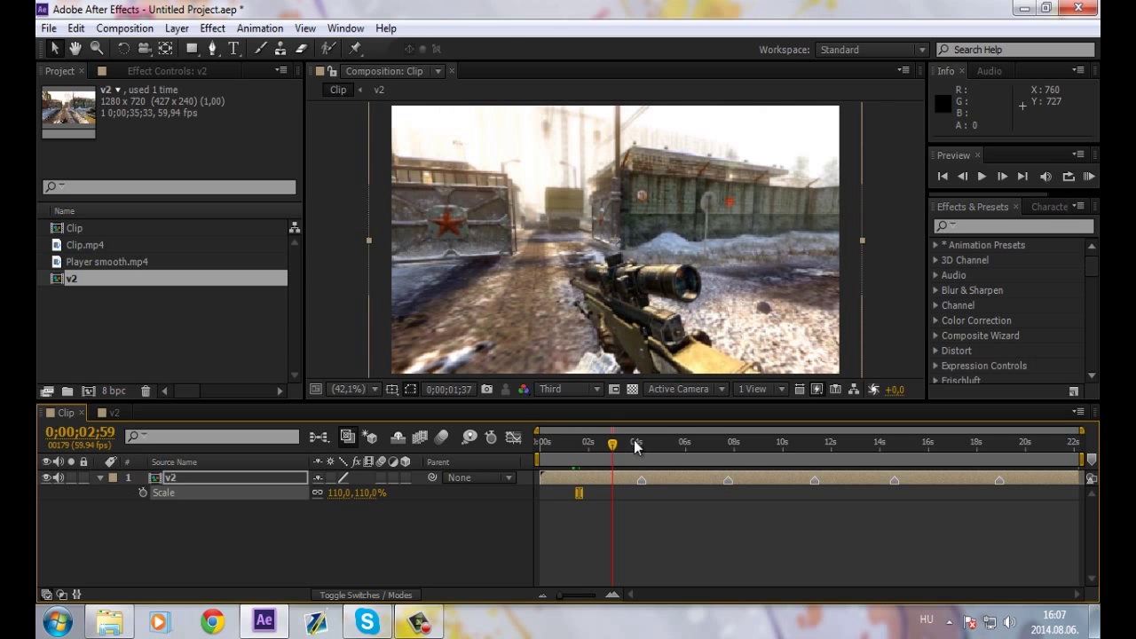
{"action": "left_click_drag", "start_coordinate": [579, 492], "coordinate": [611, 492]}
{"action": "left_click", "coordinate": [605, 442]}
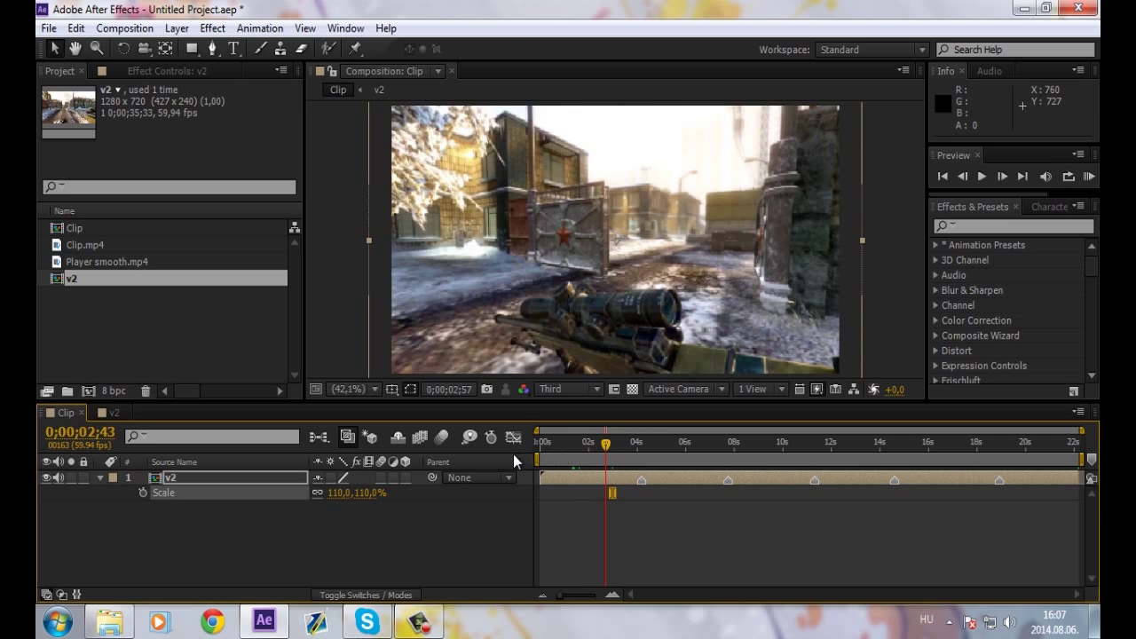
Enable Scale keyframing at the start and add a Scale keyframe at 0;00;04;11
{"action": "key", "text": "Home"}
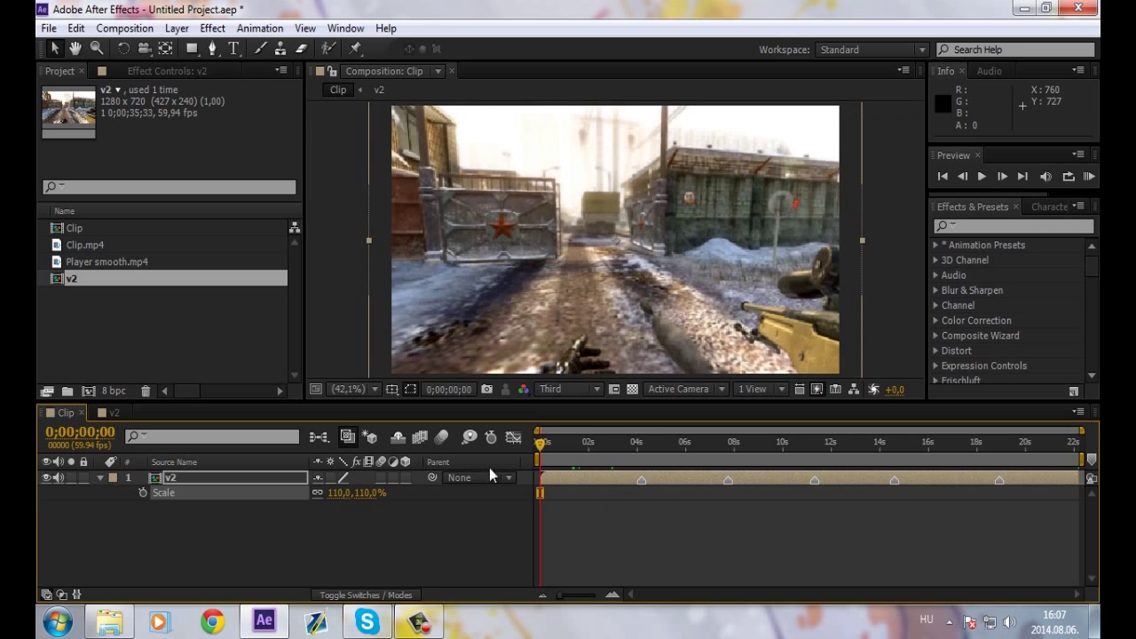
{"action": "left_click", "coordinate": [142, 492]}
{"action": "left_click_drag", "start_coordinate": [541, 443], "coordinate": [578, 443]}
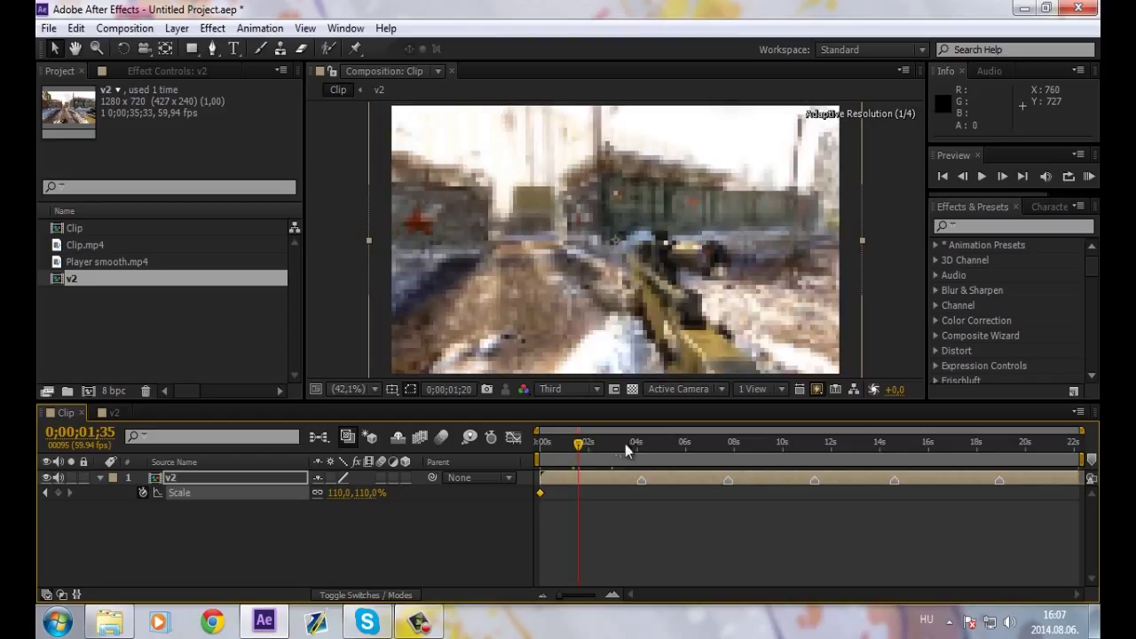
{"action": "left_click", "coordinate": [640, 448]}
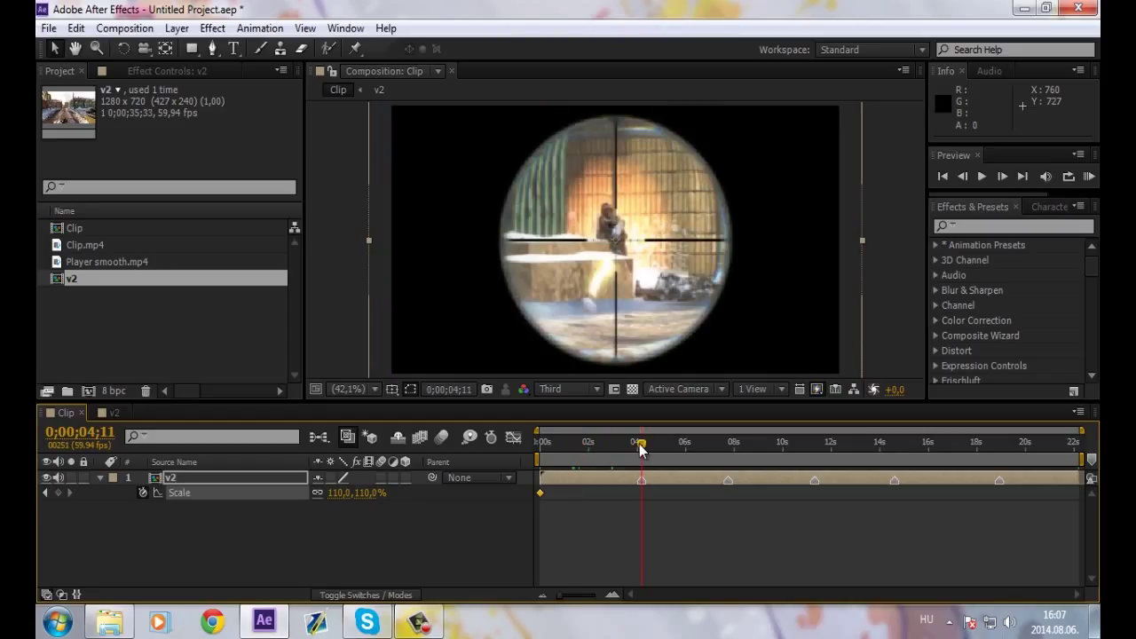
{"action": "left_click", "coordinate": [57, 492]}
{"action": "left_click_drag", "start_coordinate": [642, 444], "coordinate": [653, 448]}
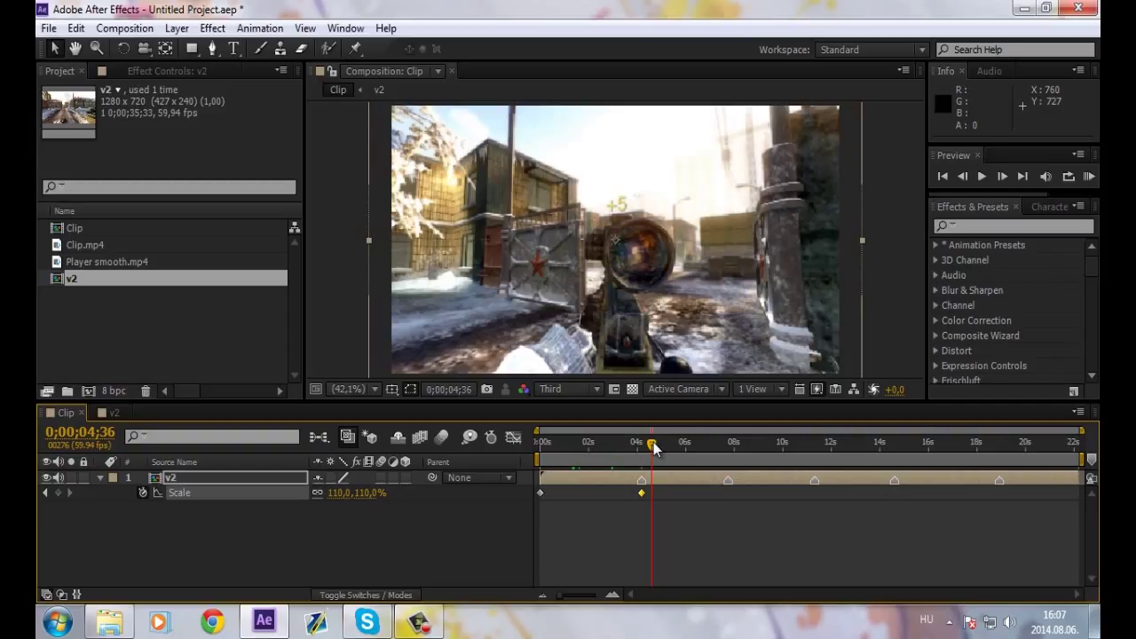
{"action": "mouse_move", "coordinate": [432, 619]}
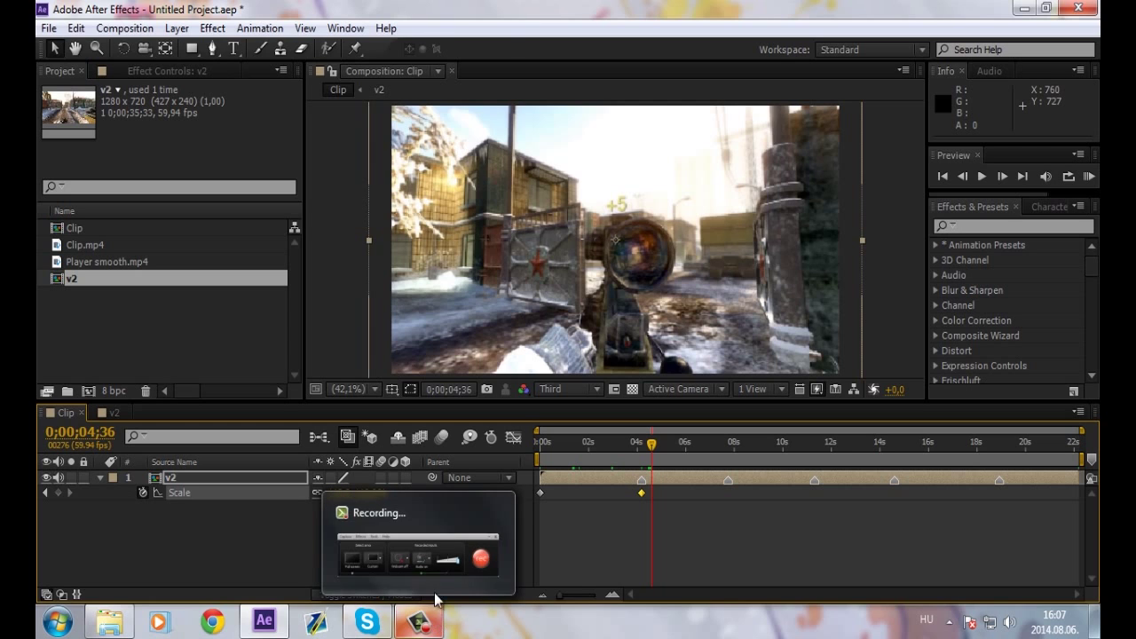
{"action": "left_click", "coordinate": [421, 556]}
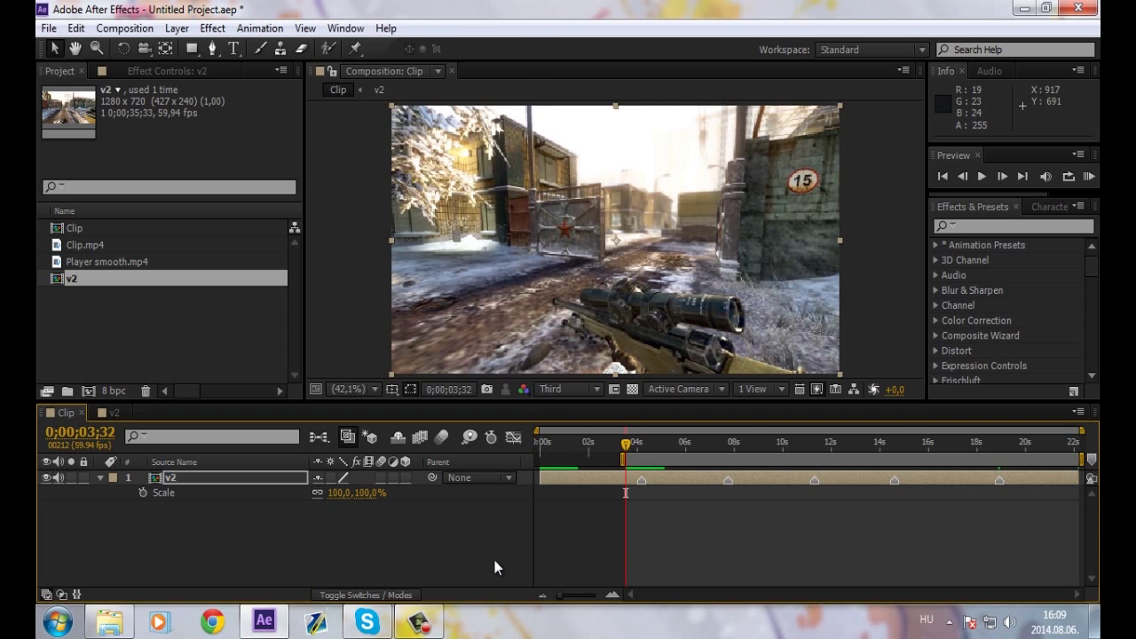
Extend the work area to start at 0s and return to the timeline start
{"action": "left_click_drag", "start_coordinate": [622, 459], "coordinate": [537, 459]}
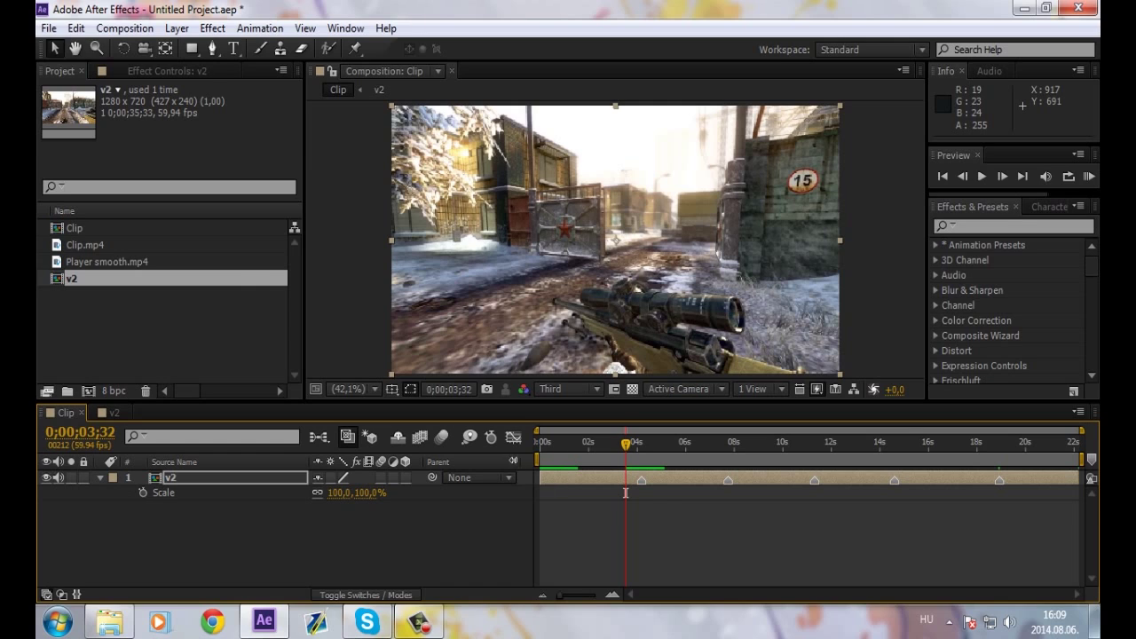
{"action": "left_click", "coordinate": [626, 443]}
{"action": "left_click", "coordinate": [51, 478]}
{"action": "left_click_drag", "start_coordinate": [648, 444], "coordinate": [487, 447]}
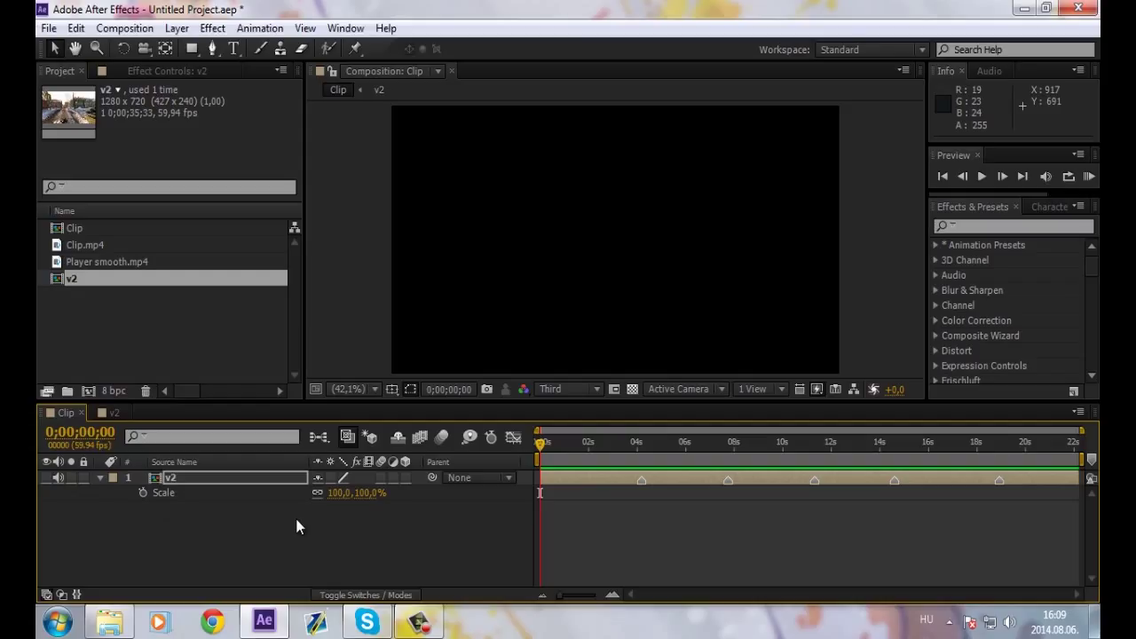
Set v2 Scale to 110% and start Scale keyframing at the composition start
{"action": "left_click", "coordinate": [344, 493]}
{"action": "type", "text": "110"}
{"action": "key", "text": "Return"}
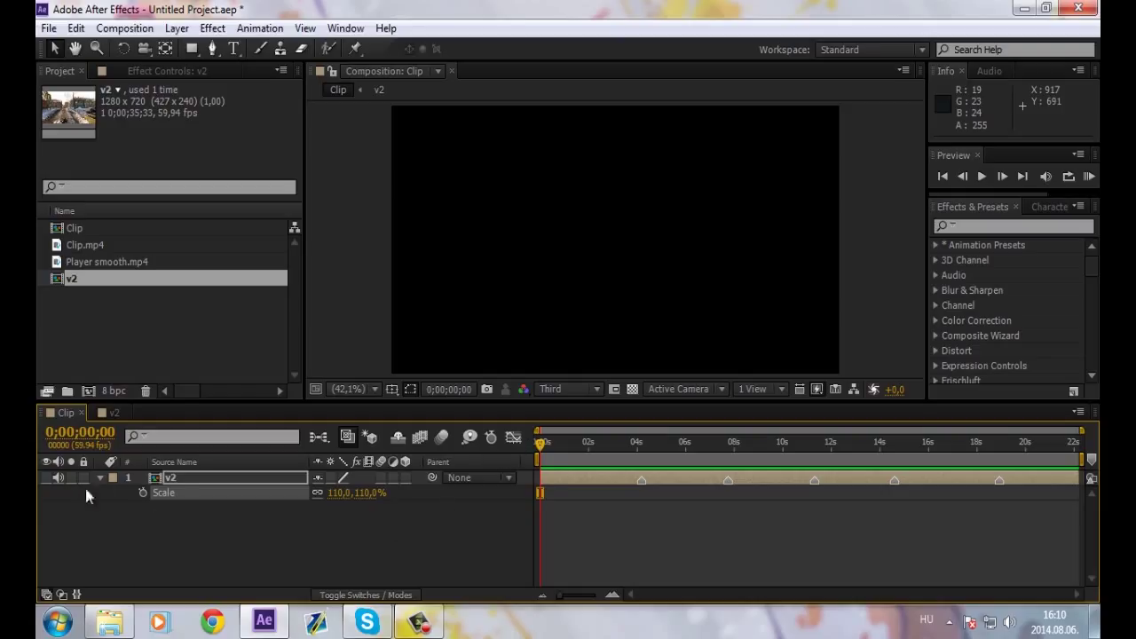
{"action": "left_click", "coordinate": [143, 493]}
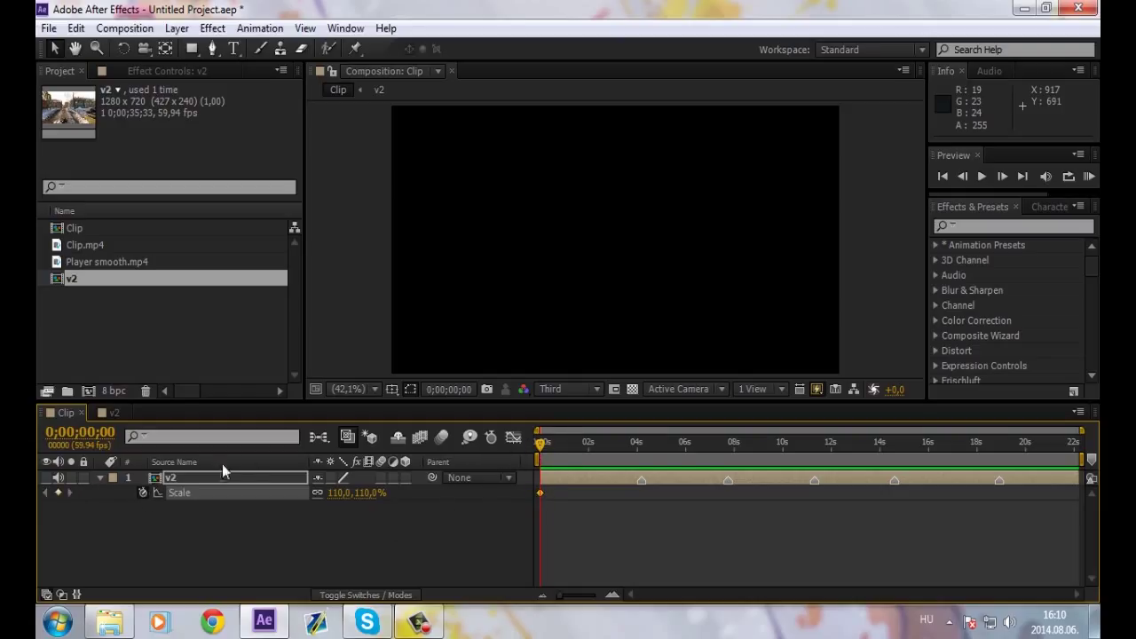
Move to 0;00;04;11 and step forward three frames toward the zoom-pulse point
{"action": "left_click_drag", "start_coordinate": [672, 442], "coordinate": [641, 460]}
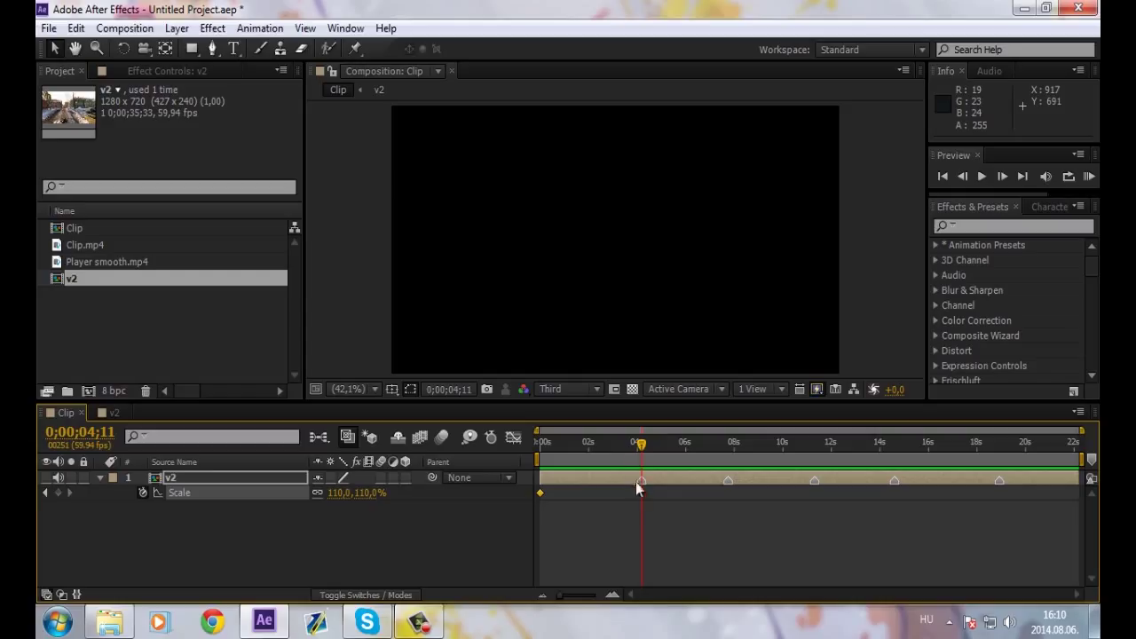
{"action": "left_click", "coordinate": [49, 477]}
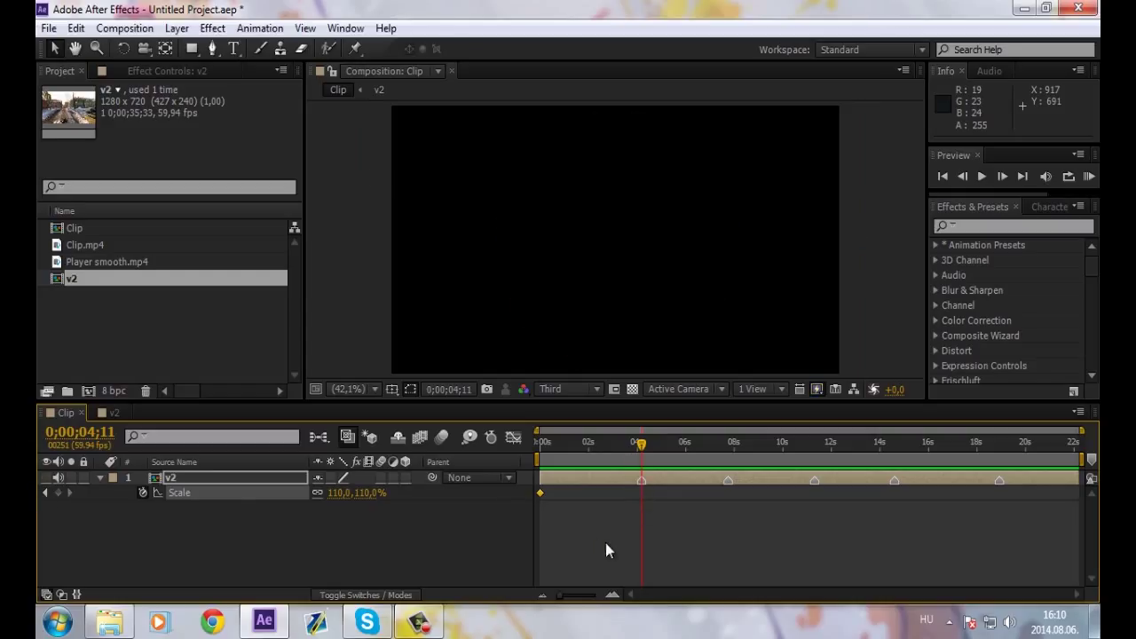
{"action": "left_click", "coordinate": [47, 476]}
{"action": "left_click", "coordinate": [1002, 177]}
{"action": "left_click", "coordinate": [1002, 177]}
{"action": "left_click", "coordinate": [1002, 176]}
{"action": "left_click", "coordinate": [1001, 177]}
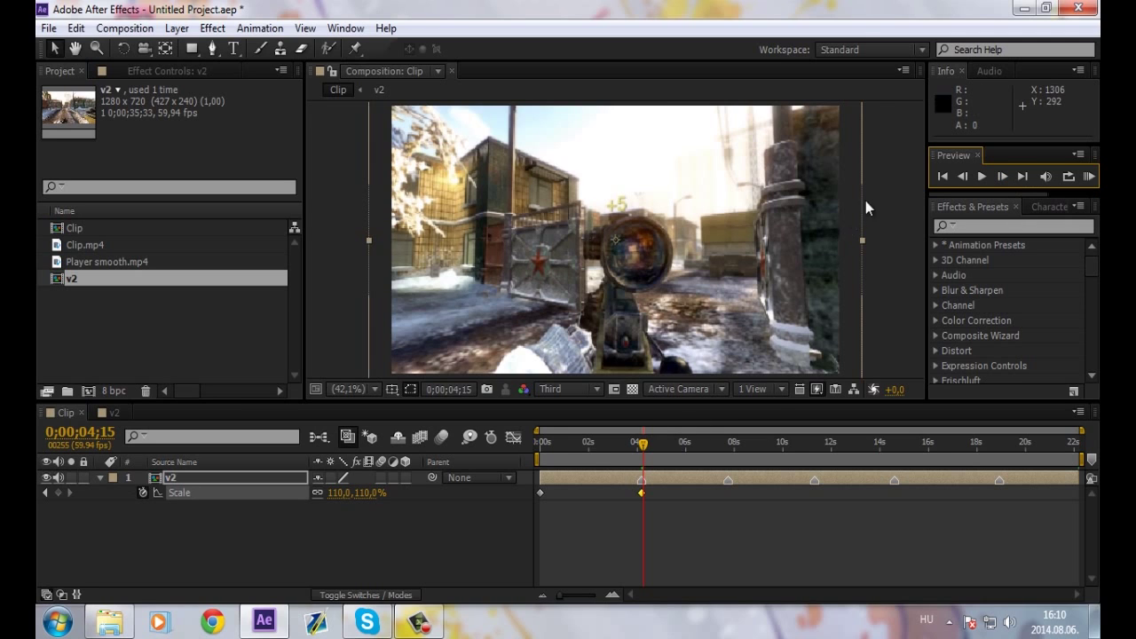
Set a 140% Scale keyframe on v2 at 0;00;04;16
{"action": "left_click", "coordinate": [642, 443]}
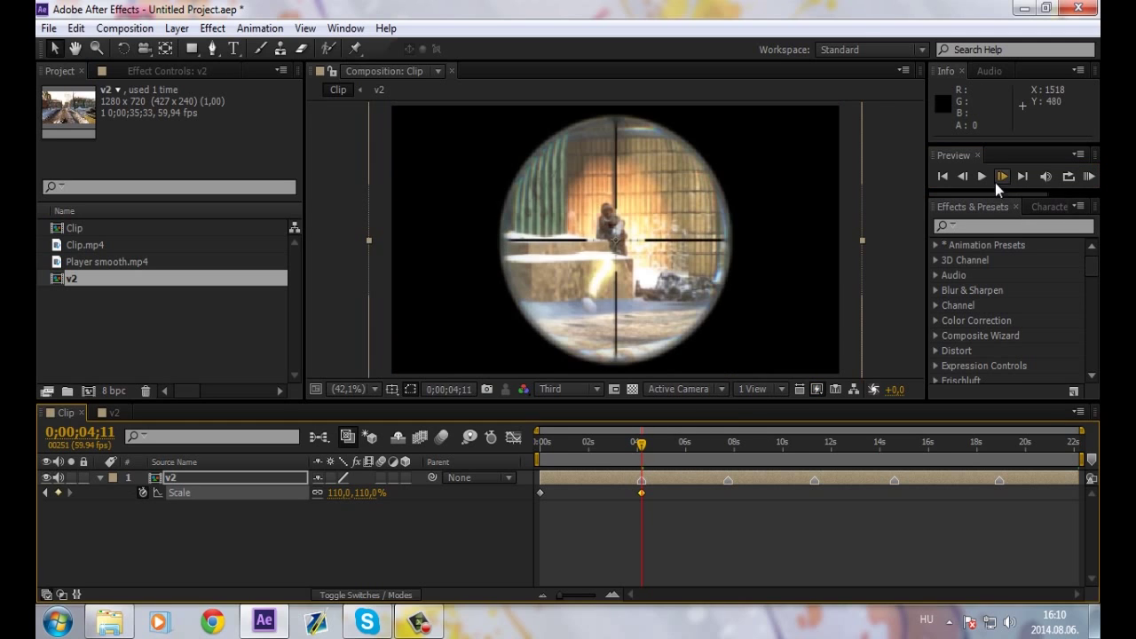
{"action": "left_click", "coordinate": [1001, 178]}
{"action": "left_click", "coordinate": [1001, 178]}
{"action": "left_click", "coordinate": [1001, 178]}
{"action": "left_click", "coordinate": [1001, 179]}
{"action": "left_click", "coordinate": [1000, 179]}
{"action": "left_click", "coordinate": [337, 493]}
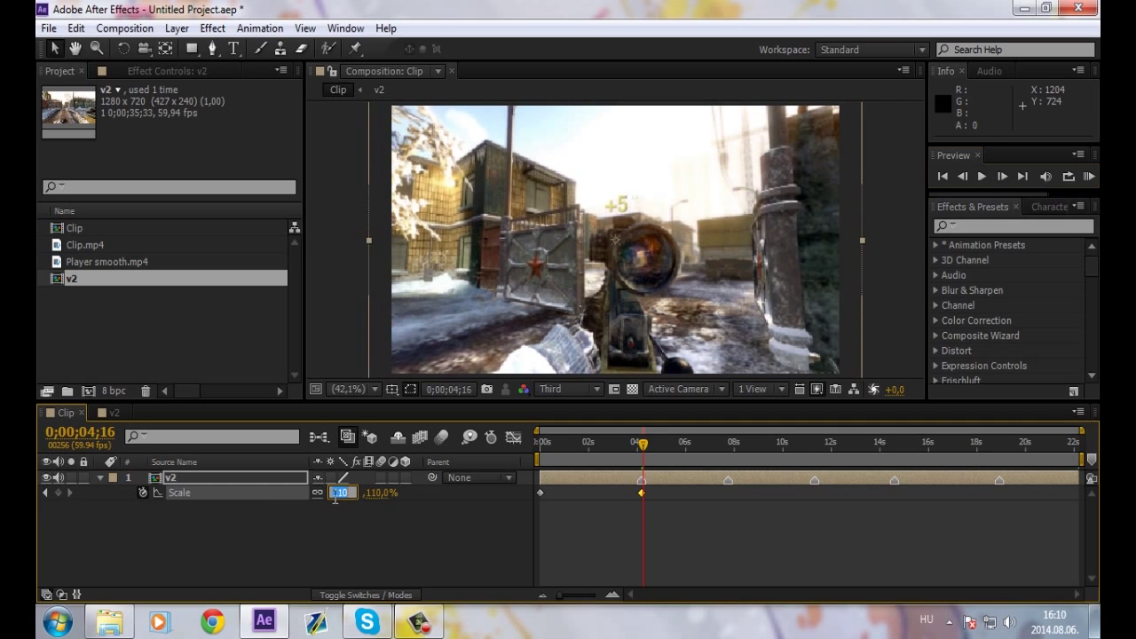
{"action": "type", "text": "140"}
{"action": "key", "text": "Return"}
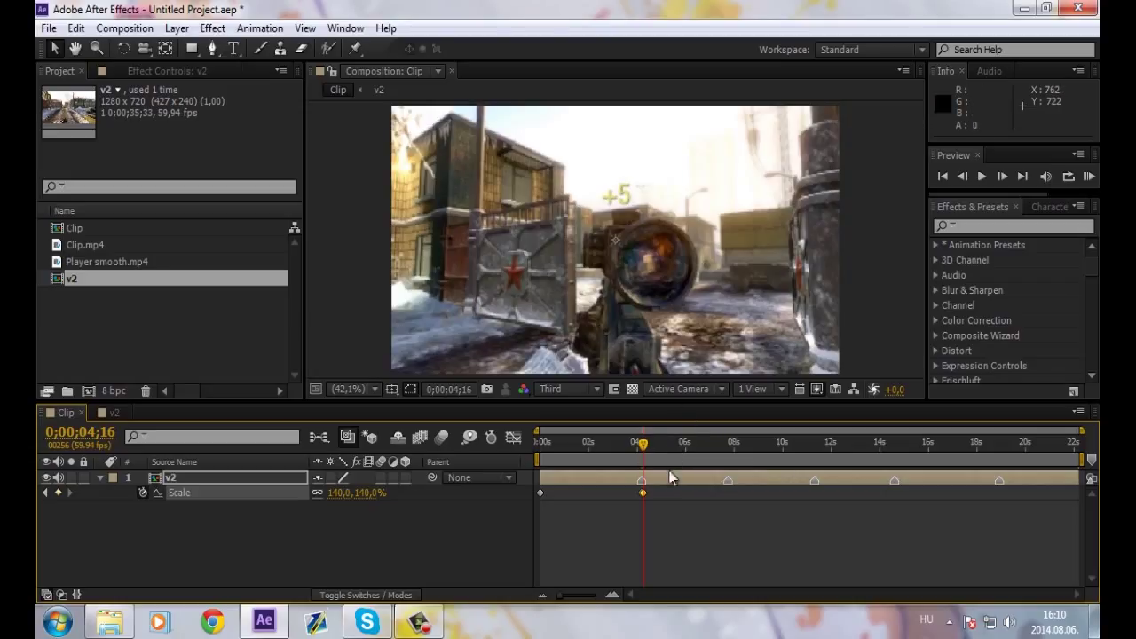
Add a 125% Scale keyframe at 0;00;07;45
{"action": "left_click_drag", "start_coordinate": [644, 444], "coordinate": [714, 462]}
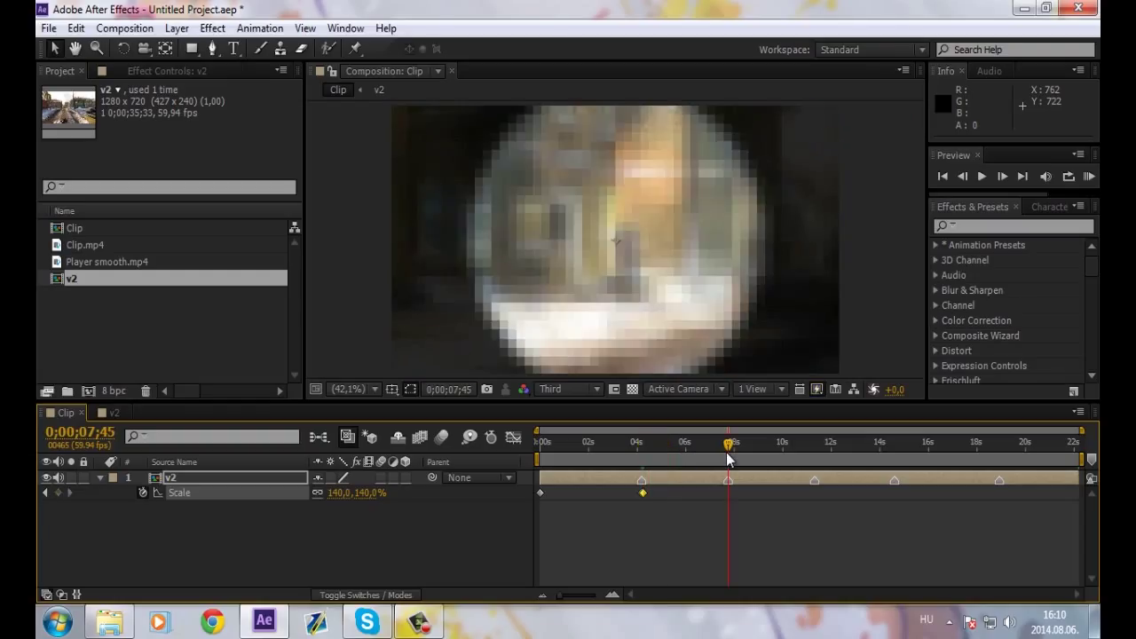
{"action": "left_click", "coordinate": [336, 493]}
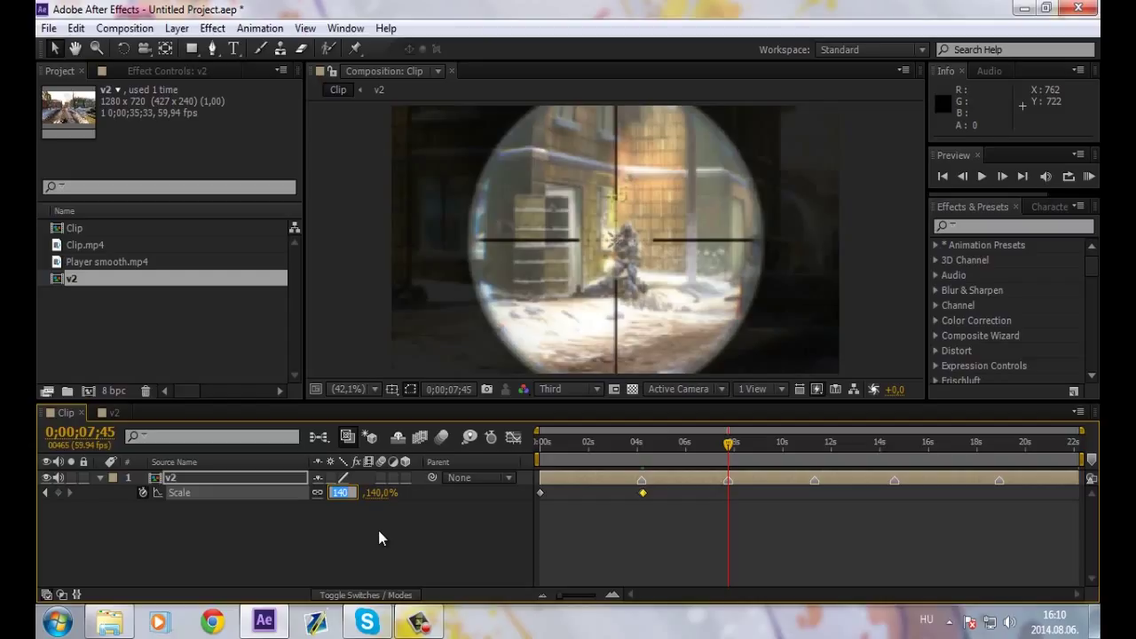
{"action": "type", "text": "125"}
{"action": "key", "text": "Return"}
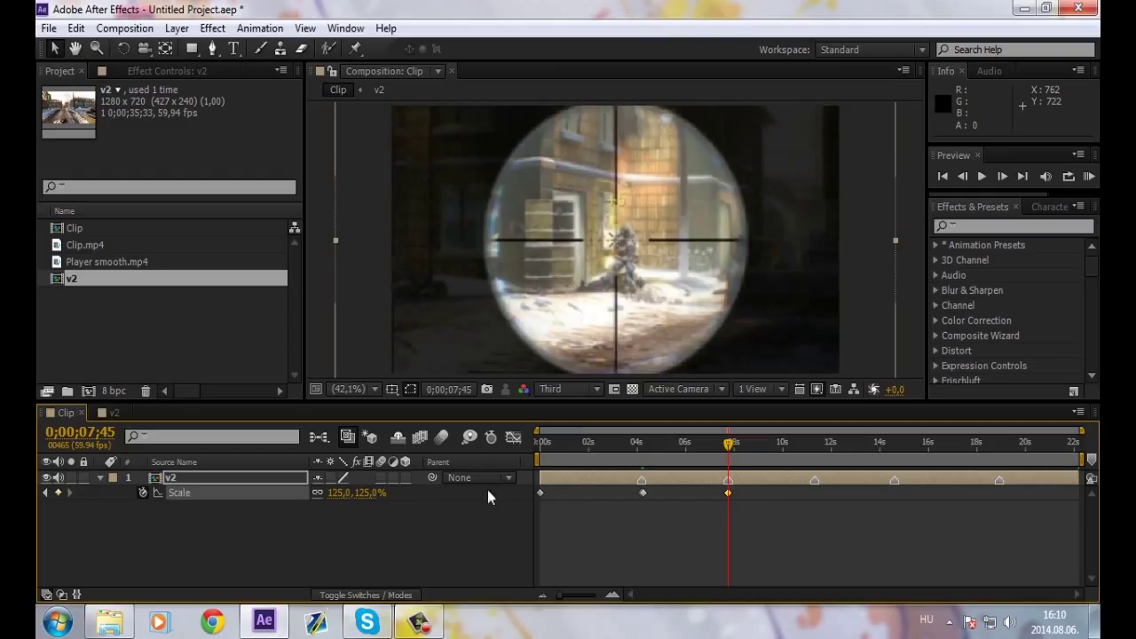
{"action": "mouse_move", "coordinate": [733, 450]}
{"action": "left_mouse_down"}
{"action": "mouse_move", "coordinate": [674, 450]}
{"action": "mouse_move", "coordinate": [726, 448]}
{"action": "left_mouse_up"}
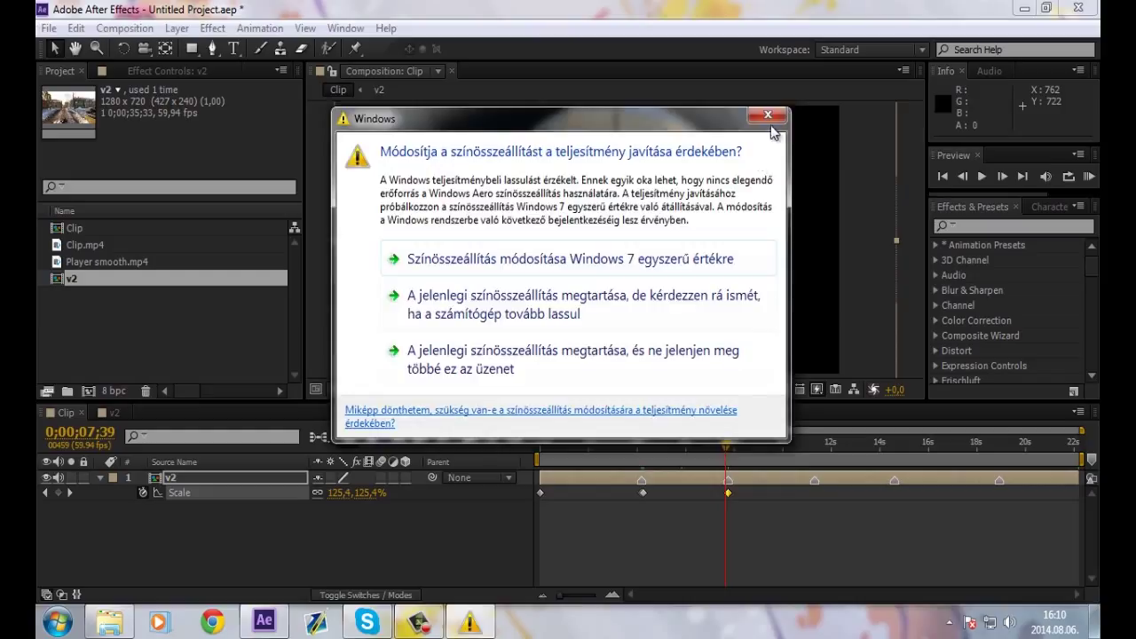
Set v2's Scale to 140% four frames after 0;00;07;45
{"action": "left_click", "coordinate": [772, 124]}
{"action": "left_click", "coordinate": [731, 447]}
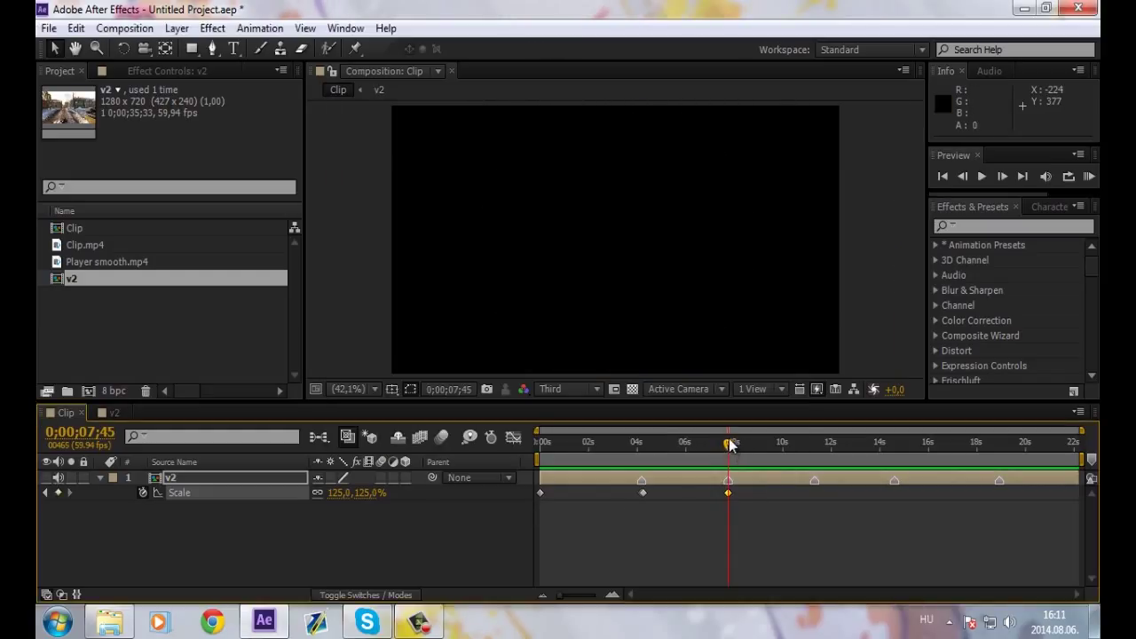
{"action": "left_click", "coordinate": [1001, 177]}
{"action": "left_click", "coordinate": [1002, 177]}
{"action": "left_click", "coordinate": [1002, 177]}
{"action": "left_click", "coordinate": [1002, 177]}
{"action": "left_click", "coordinate": [1003, 177]}
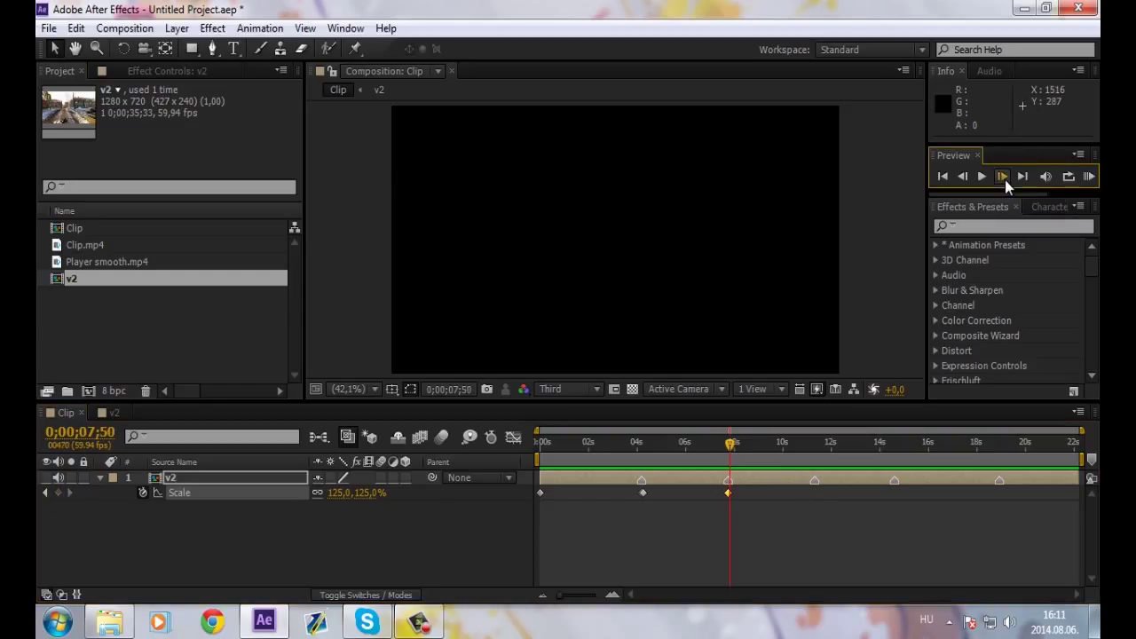
{"action": "left_click", "coordinate": [340, 493]}
{"action": "type", "text": "140"}
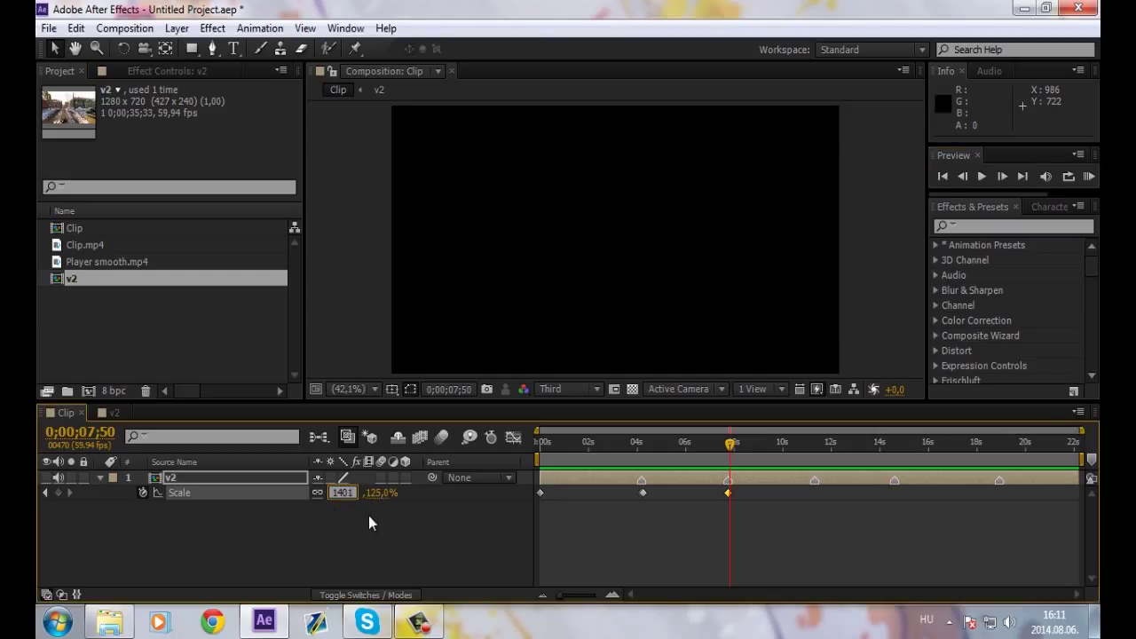
{"action": "key", "text": "Return"}
Keyframe Scale at 125% around 0;00;11;18, then 140% four frames later
{"action": "left_click_drag", "start_coordinate": [731, 443], "coordinate": [815, 448]}
{"action": "left_click", "coordinate": [340, 493]}
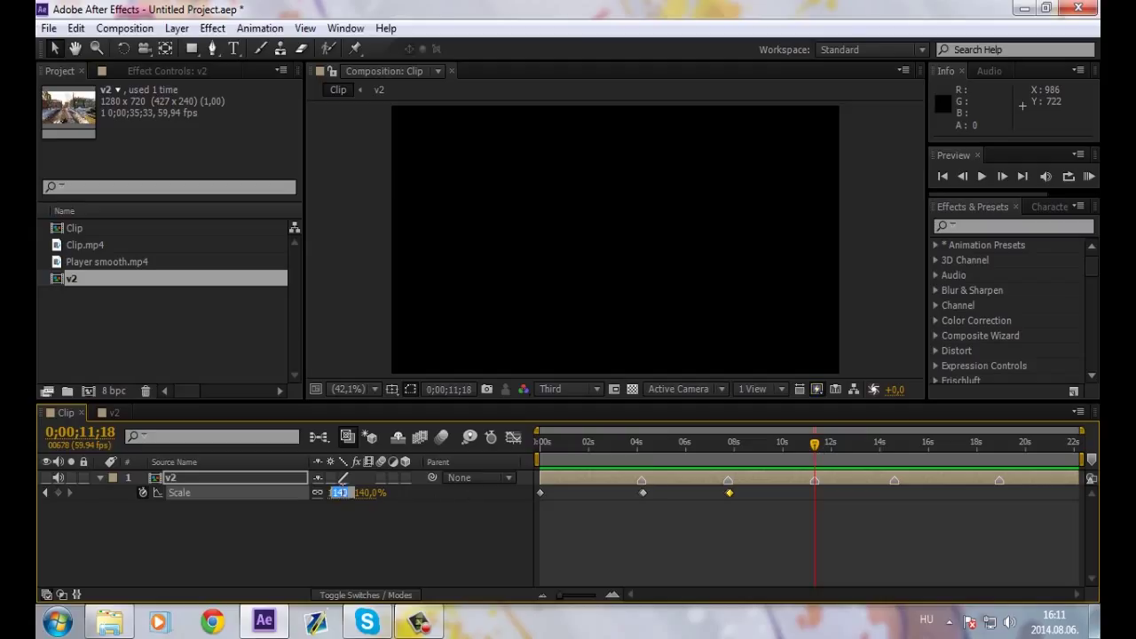
{"action": "type", "text": "125"}
{"action": "key", "text": "Return"}
{"action": "left_click", "coordinate": [1008, 178]}
{"action": "left_click", "coordinate": [1008, 179]}
{"action": "left_click", "coordinate": [1008, 178]}
{"action": "left_click", "coordinate": [1001, 176]}
{"action": "left_click", "coordinate": [1001, 176]}
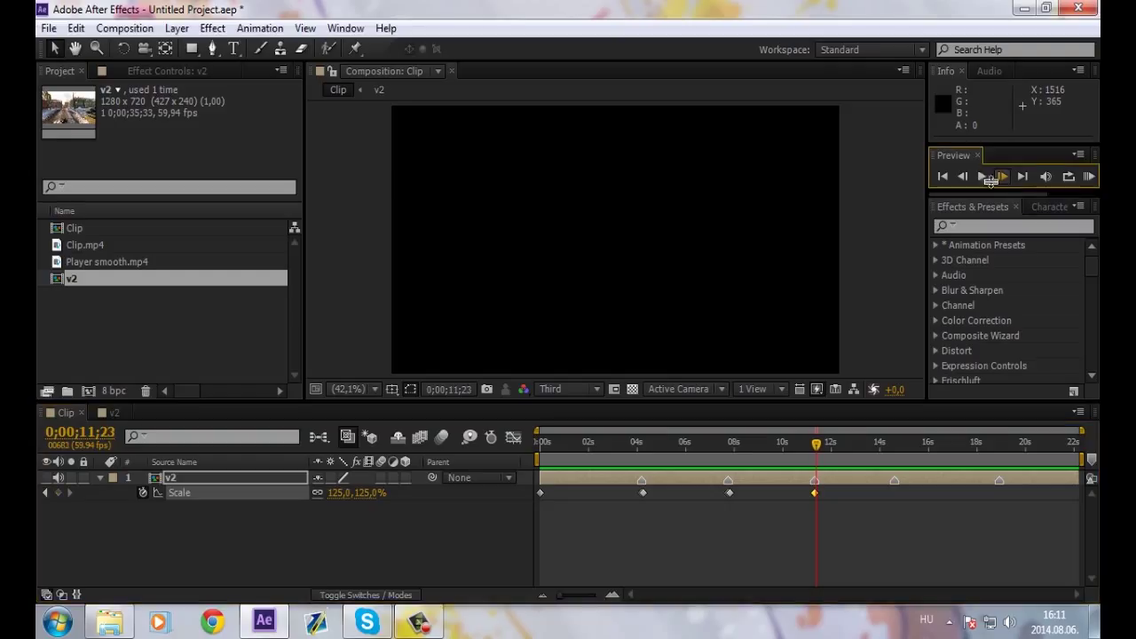
{"action": "left_click", "coordinate": [342, 493]}
{"action": "type", "text": "40"}
{"action": "key", "text": "Return"}
Keyframe Scale at 125% at 0;00;14;37, then 140% a few frames later
{"action": "left_click_drag", "start_coordinate": [818, 453], "coordinate": [894, 453]}
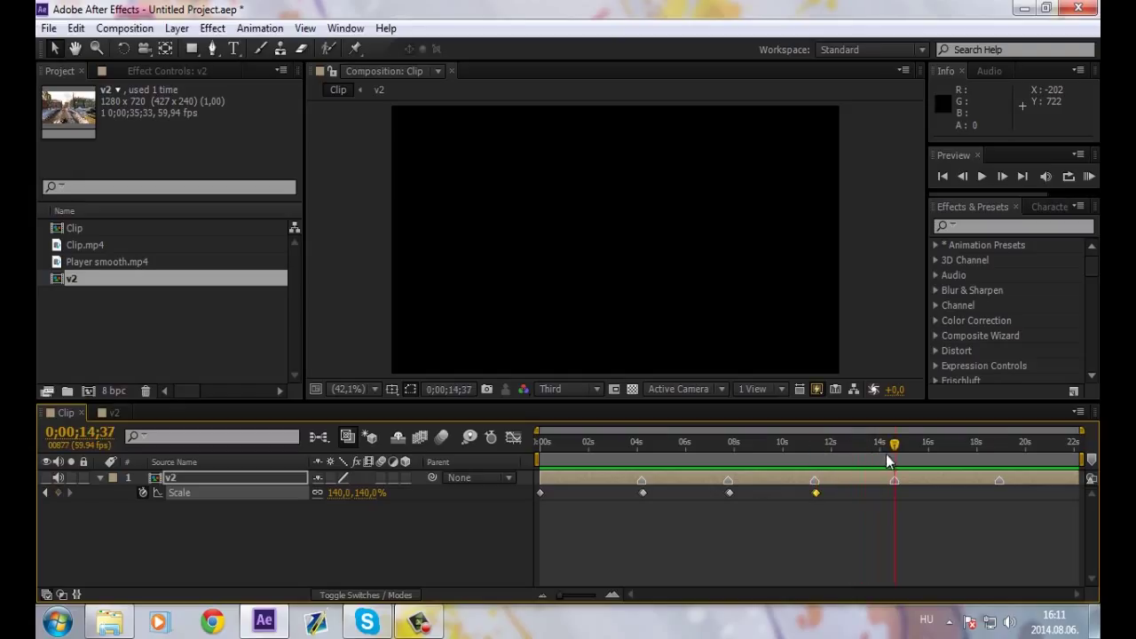
{"action": "left_click", "coordinate": [344, 494]}
{"action": "type", "text": "125"}
{"action": "key", "text": "Return"}
{"action": "left_click", "coordinate": [1002, 176]}
{"action": "left_click", "coordinate": [1002, 177]}
{"action": "left_click", "coordinate": [1002, 177]}
{"action": "left_click", "coordinate": [361, 566]}
{"action": "left_click", "coordinate": [336, 490]}
{"action": "type", "text": "140"}
{"action": "key", "text": "Return"}
Show v2's video and add a Scale keyframe at 18;54, undoing an accidental 0% edit
{"action": "left_click_drag", "start_coordinate": [899, 448], "coordinate": [999, 444]}
{"action": "left_click", "coordinate": [46, 477]}
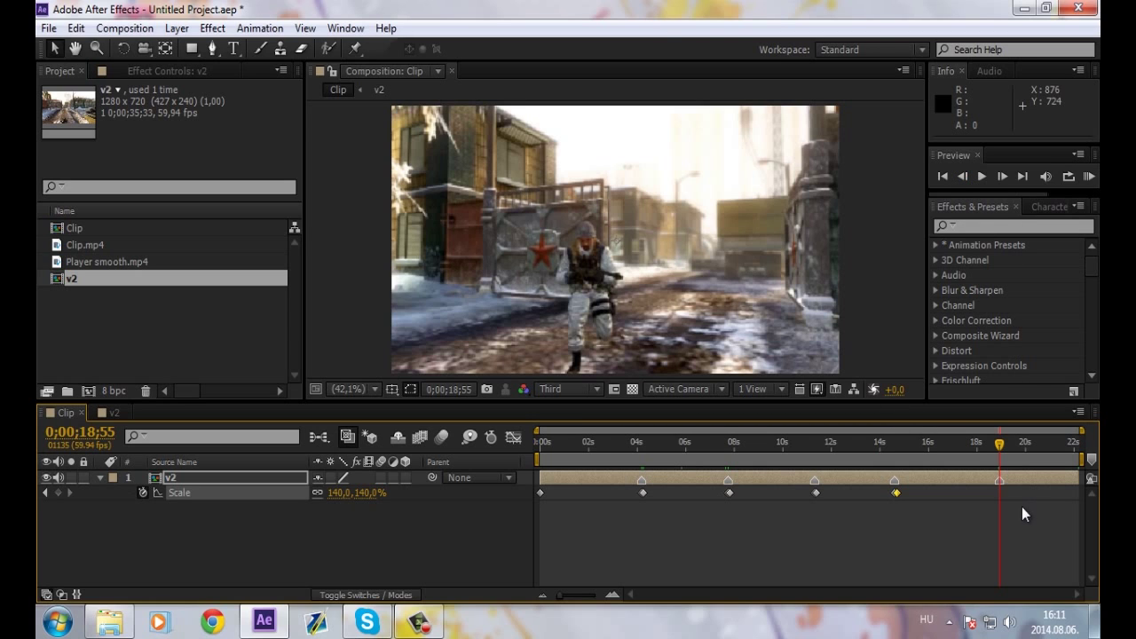
{"action": "left_click", "coordinate": [961, 177]}
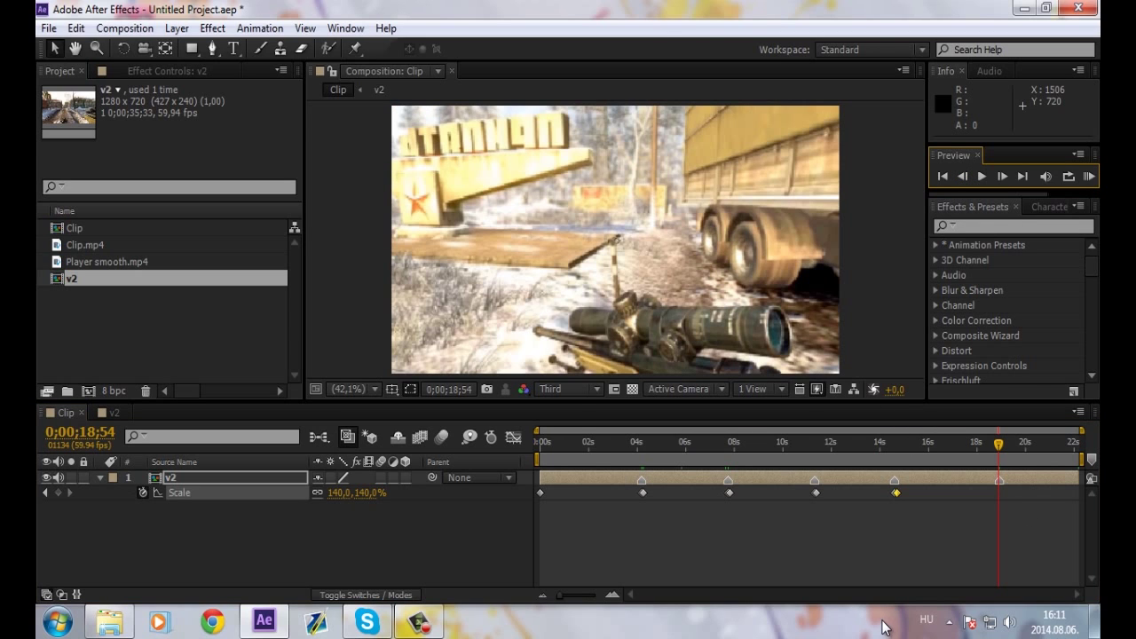
{"action": "left_click", "coordinate": [58, 493]}
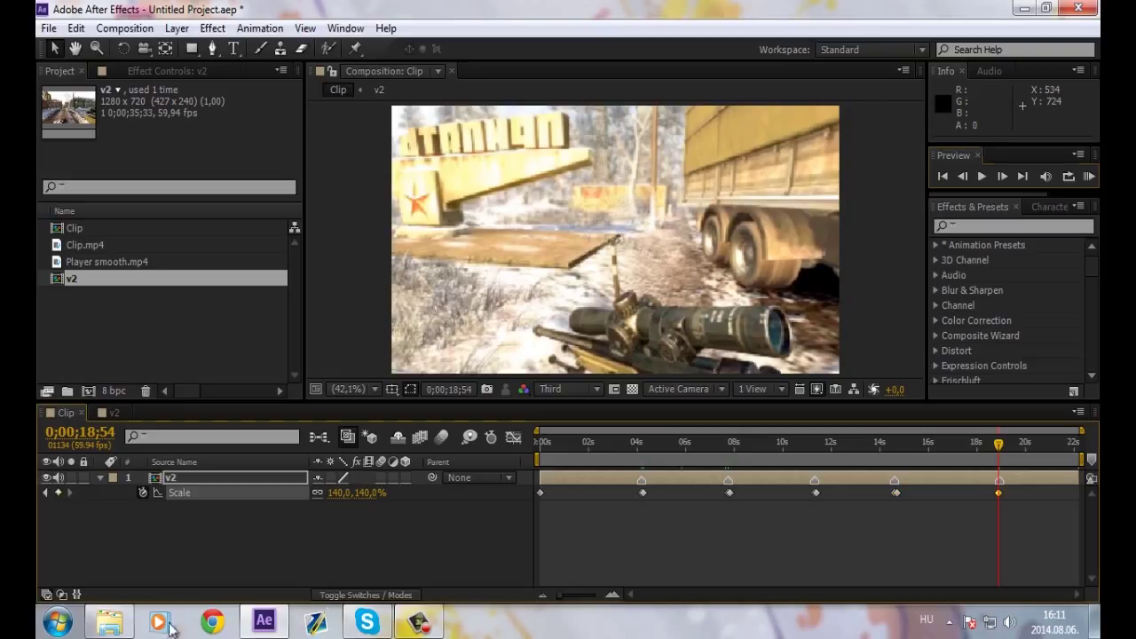
{"action": "left_click", "coordinate": [340, 492]}
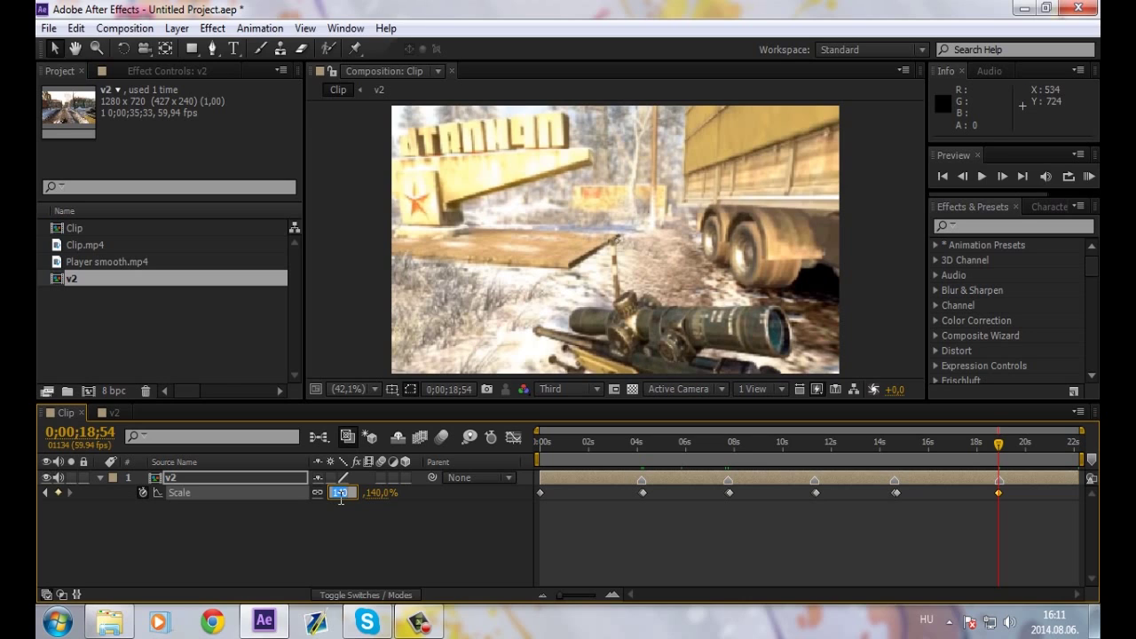
{"action": "left_click", "coordinate": [995, 493]}
{"action": "type", "text": "0"}
{"action": "key", "text": "Return"}
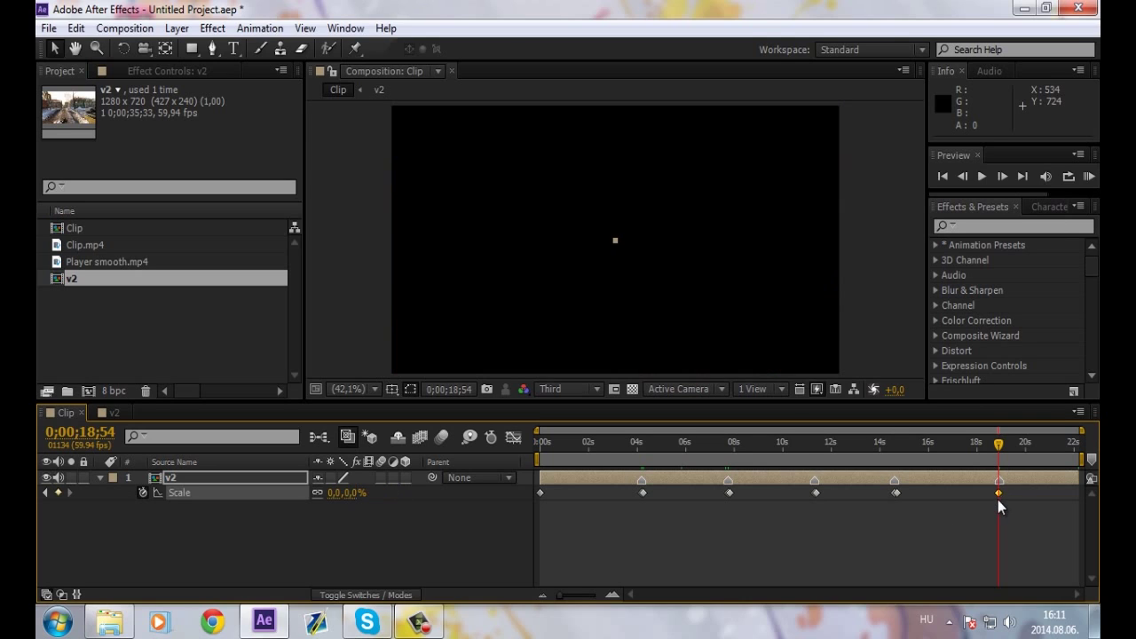
{"action": "key", "text": "Delete"}
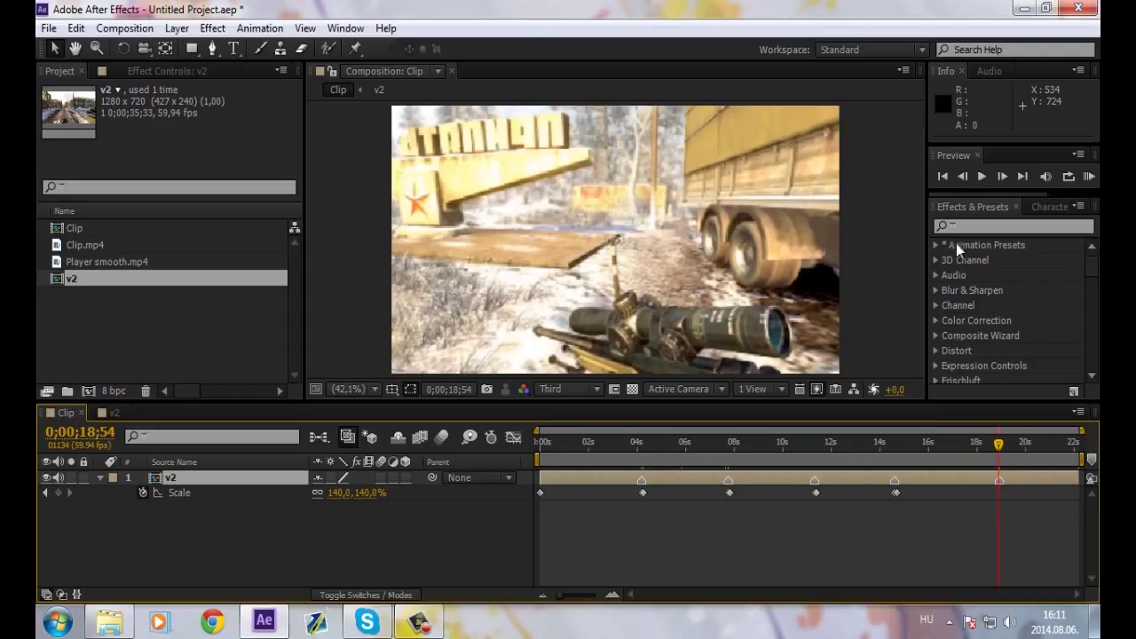
Add a 125% Scale keyframe one frame earlier, then delete that stray keyframe
{"action": "left_click", "coordinate": [963, 177]}
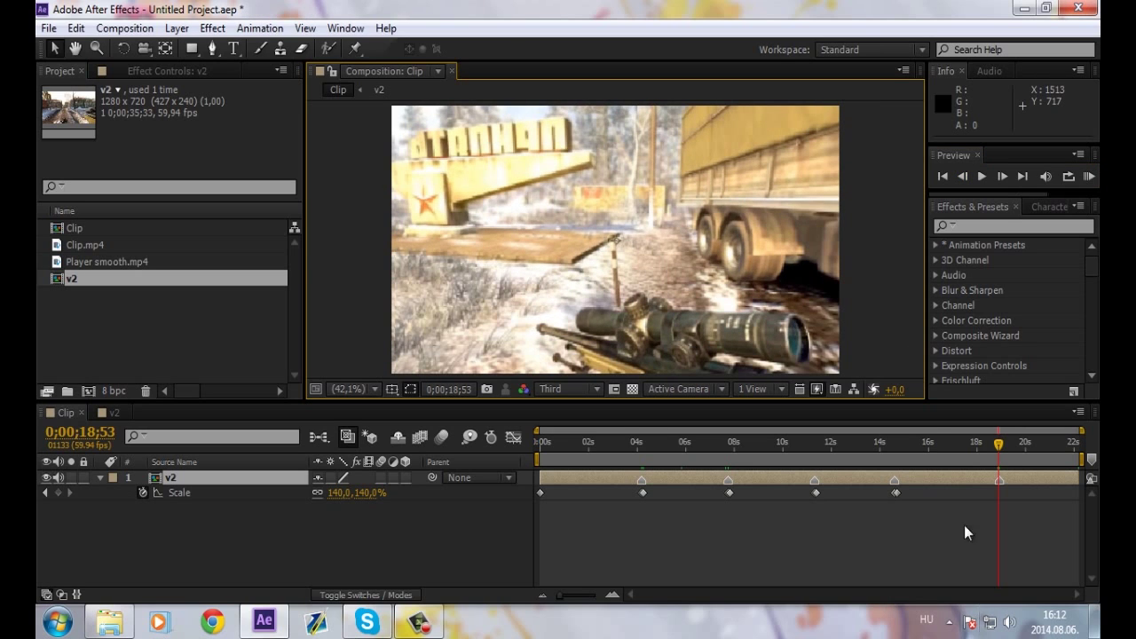
{"action": "left_click", "coordinate": [58, 493]}
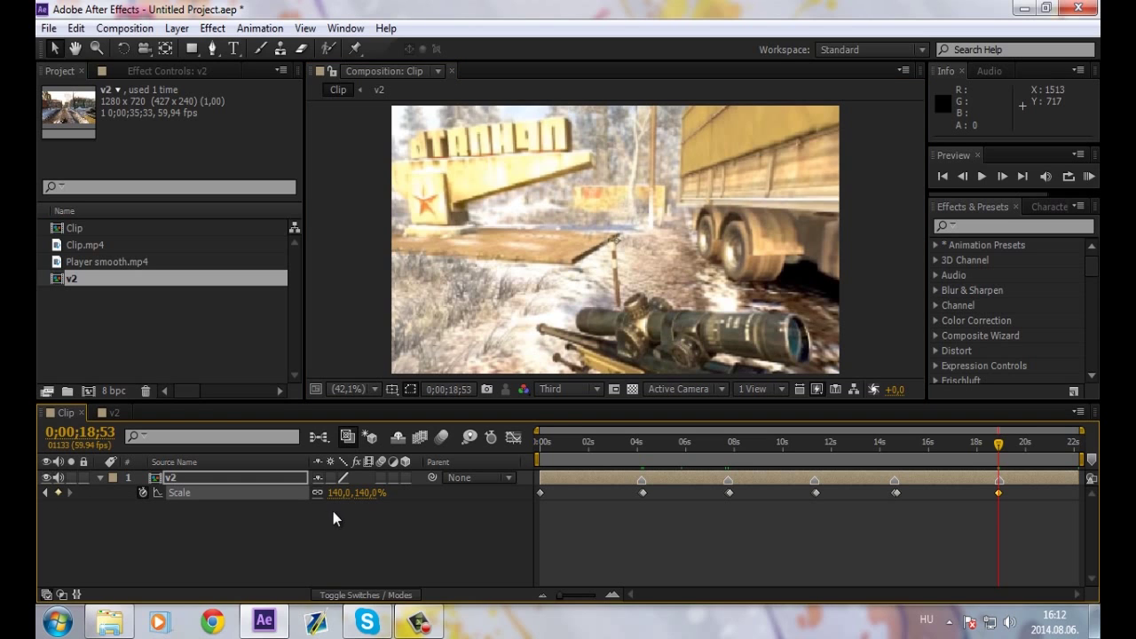
{"action": "left_click", "coordinate": [339, 493]}
{"action": "type", "text": "125"}
{"action": "key", "text": "Return"}
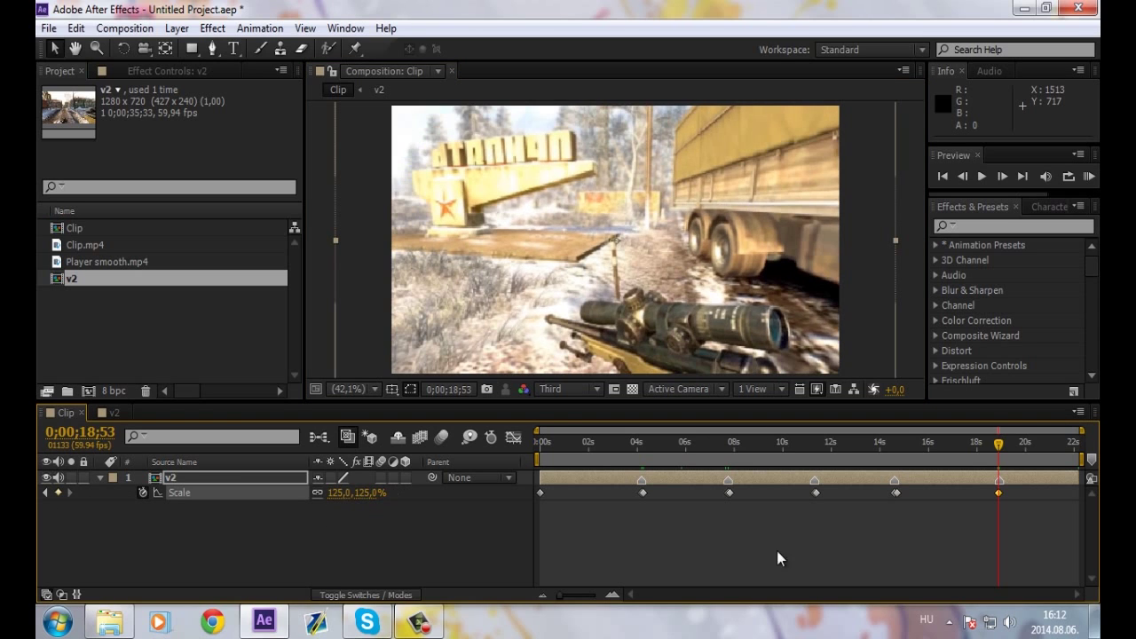
{"action": "left_click", "coordinate": [1002, 176]}
{"action": "left_click", "coordinate": [1002, 176]}
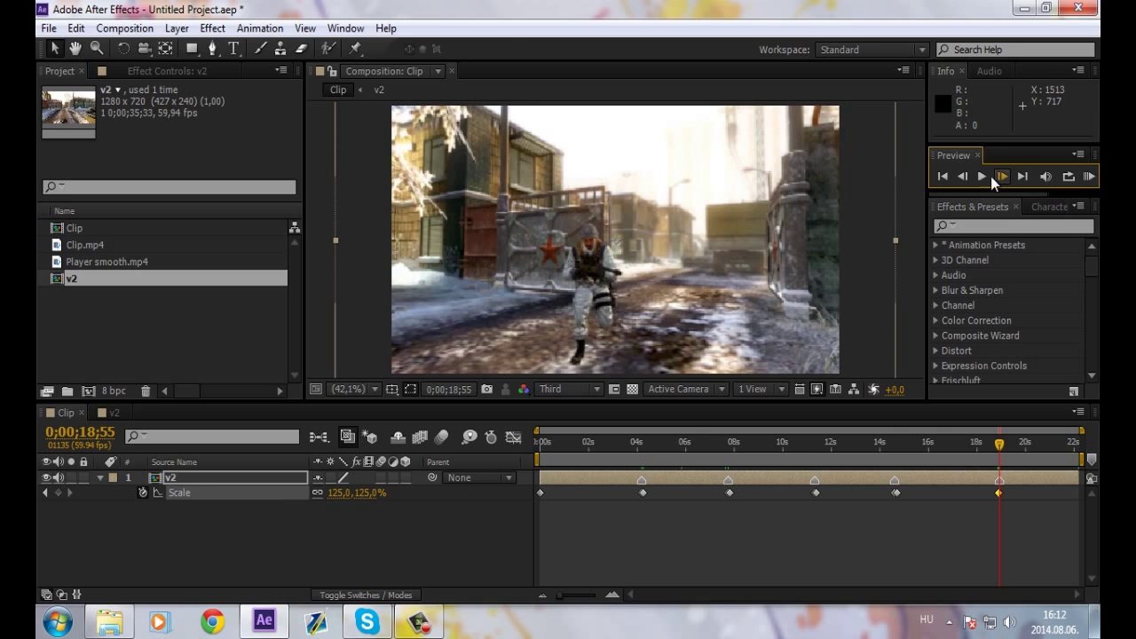
{"action": "left_click", "coordinate": [958, 178]}
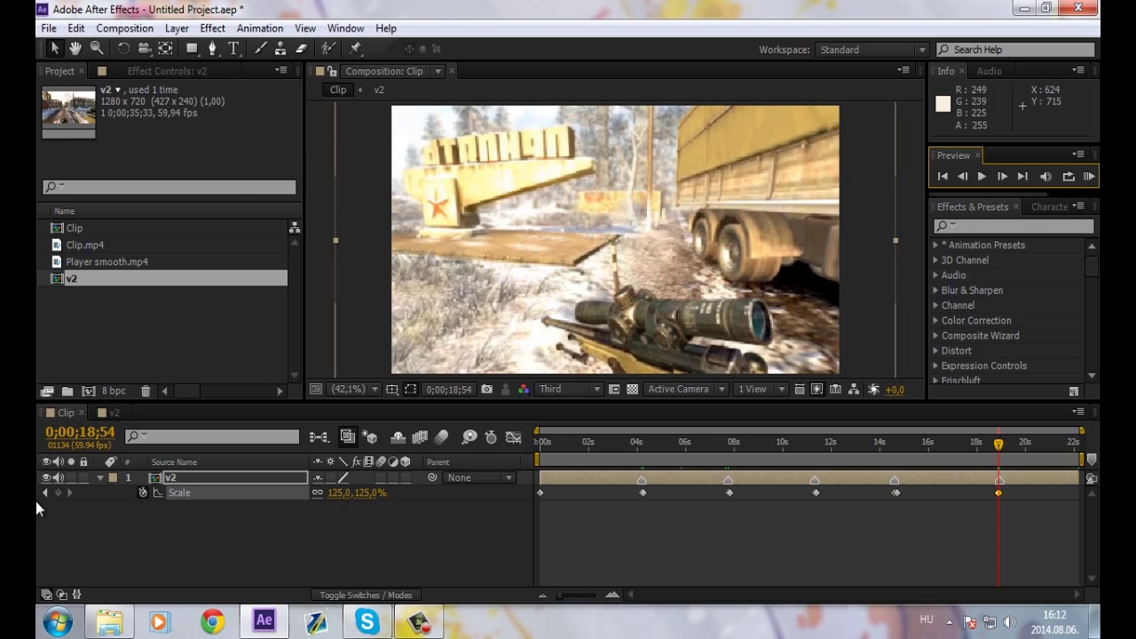
{"action": "left_click", "coordinate": [58, 492]}
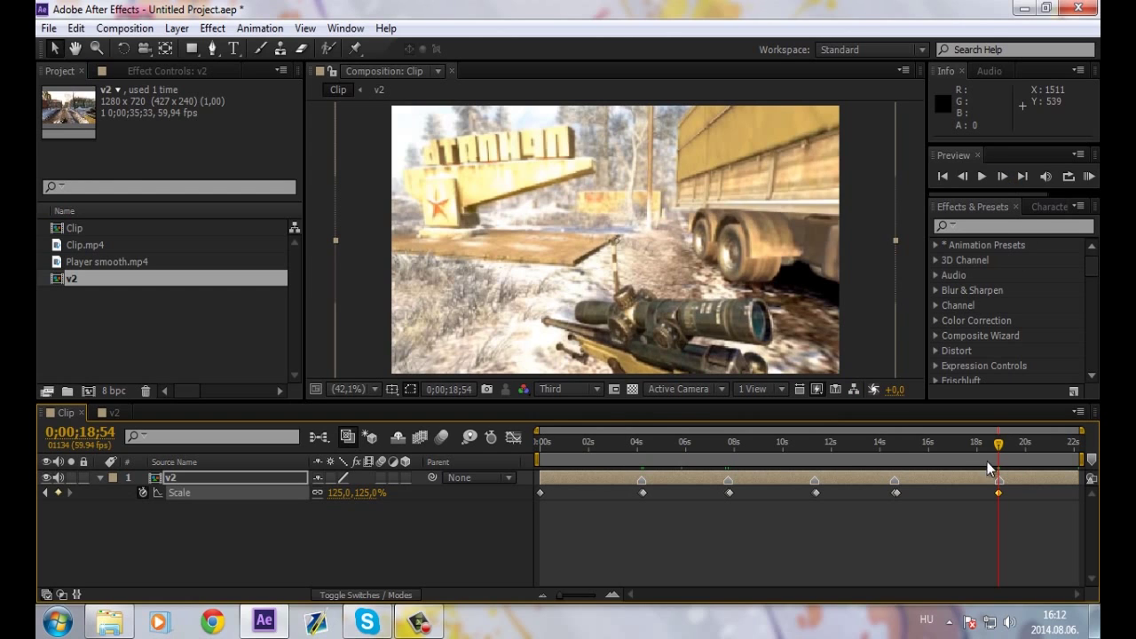
{"action": "key", "text": "Delete"}
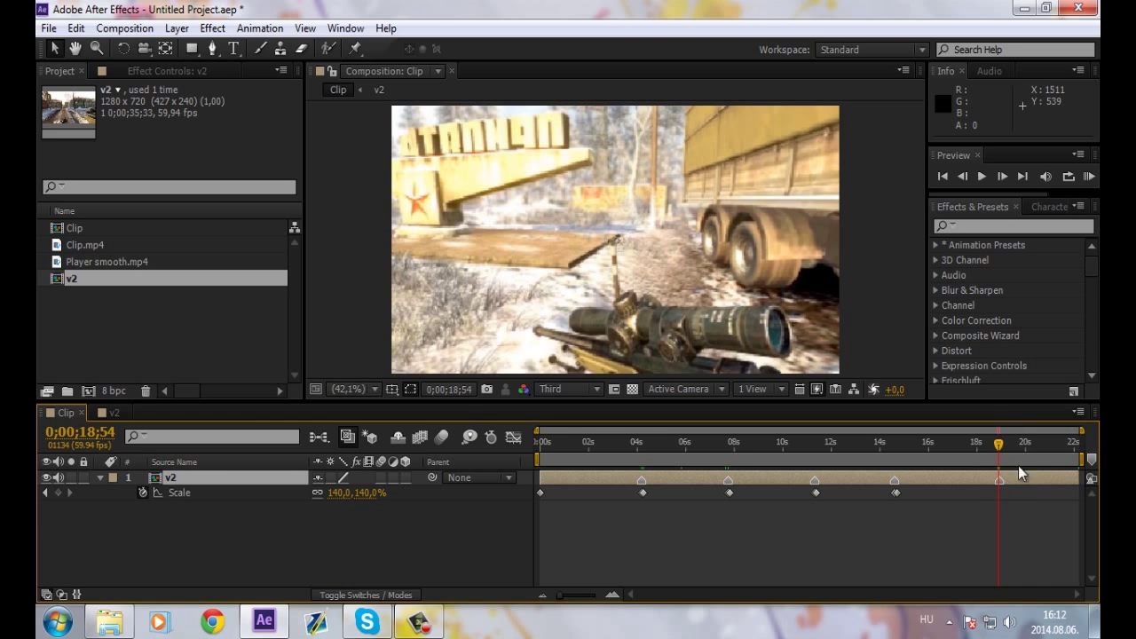
Set Scale to 125% at 18;54 and 150% at 18;55
{"action": "left_click_drag", "start_coordinate": [997, 438], "coordinate": [1001, 444]}
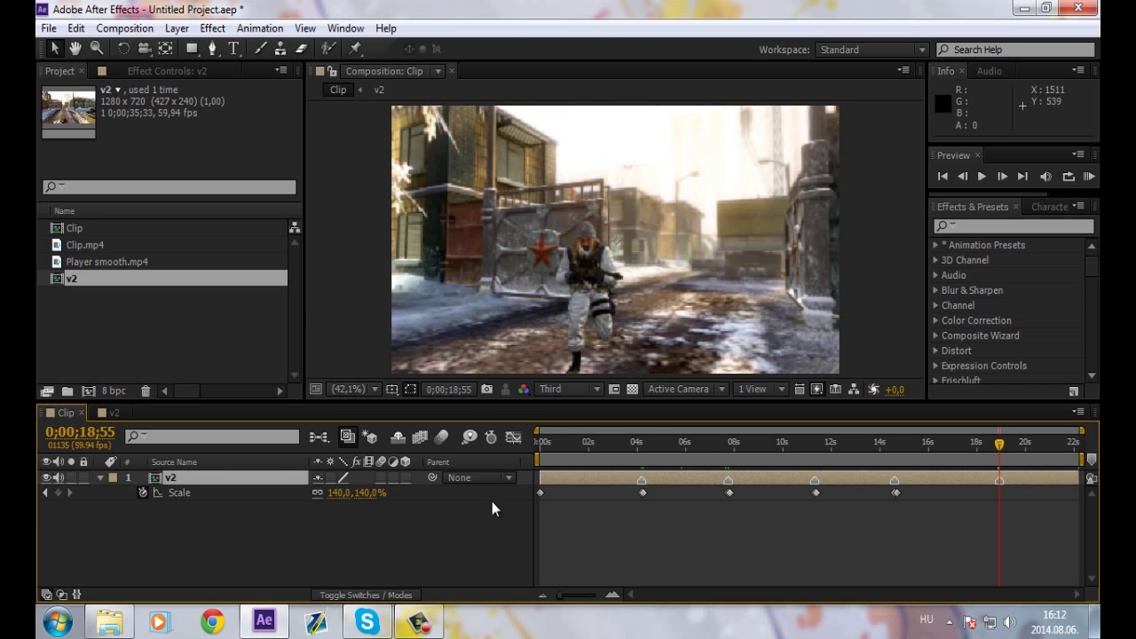
{"action": "left_click", "coordinate": [966, 175]}
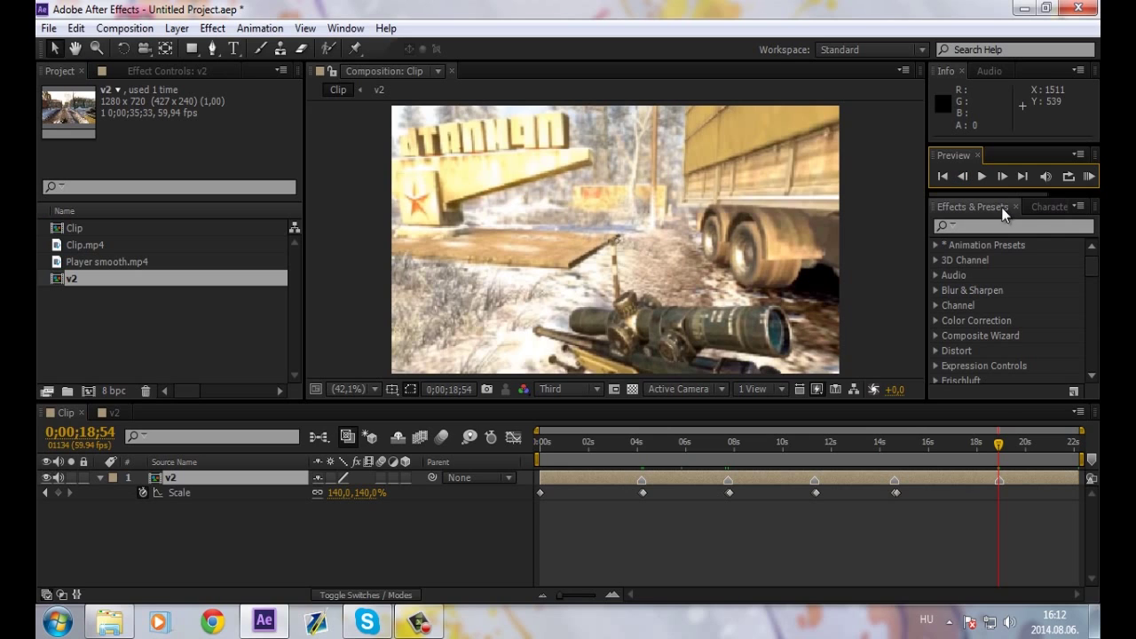
{"action": "left_click", "coordinate": [339, 492]}
{"action": "type", "text": "125"}
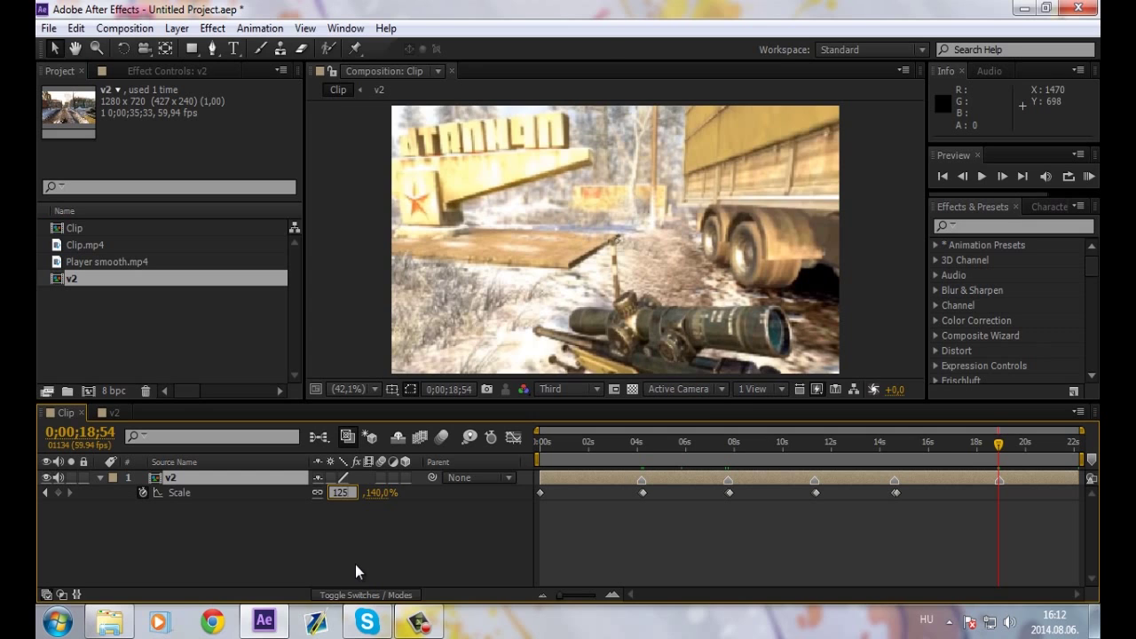
{"action": "key", "text": "Return"}
{"action": "left_click", "coordinate": [1004, 175]}
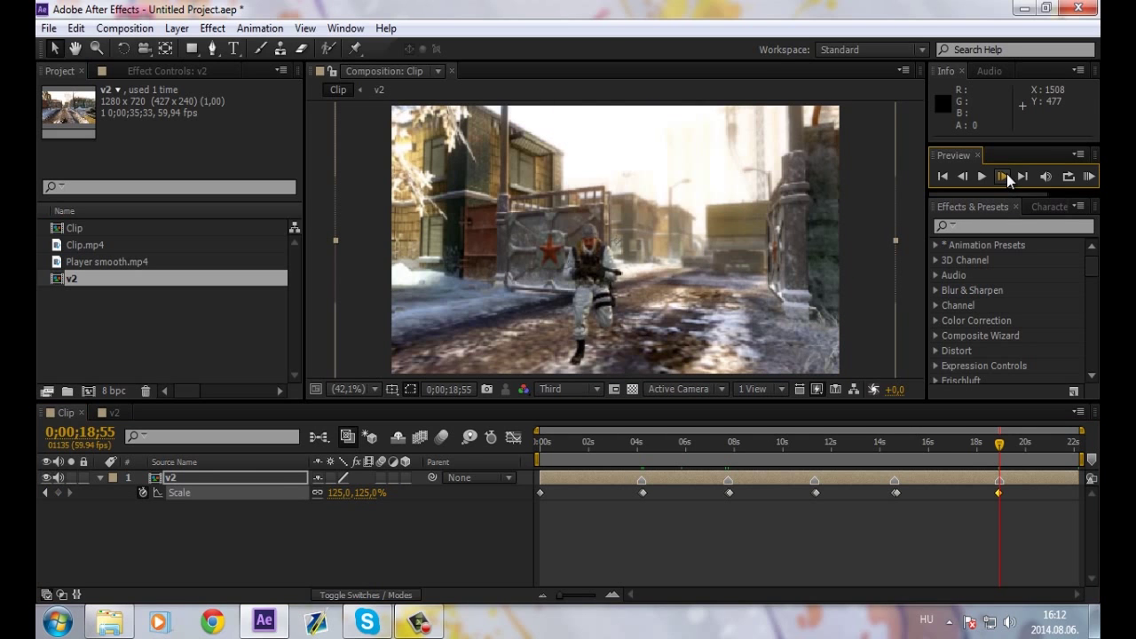
{"action": "left_click", "coordinate": [340, 495]}
{"action": "type", "text": "1"}
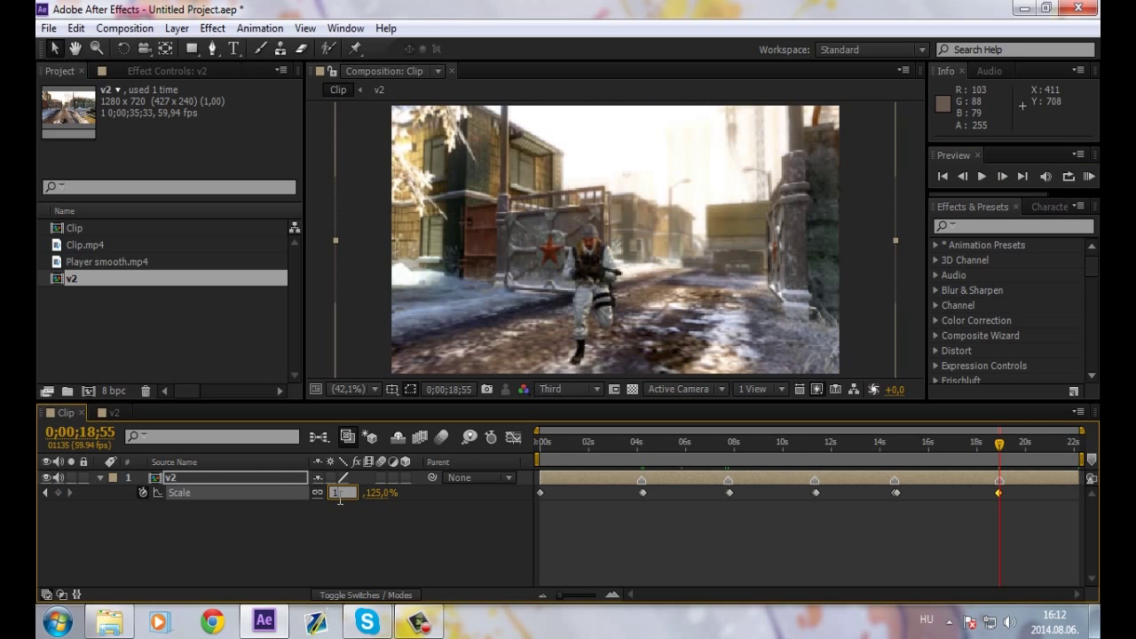
{"action": "key", "text": "Return"}
{"action": "left_click", "coordinate": [1029, 443]}
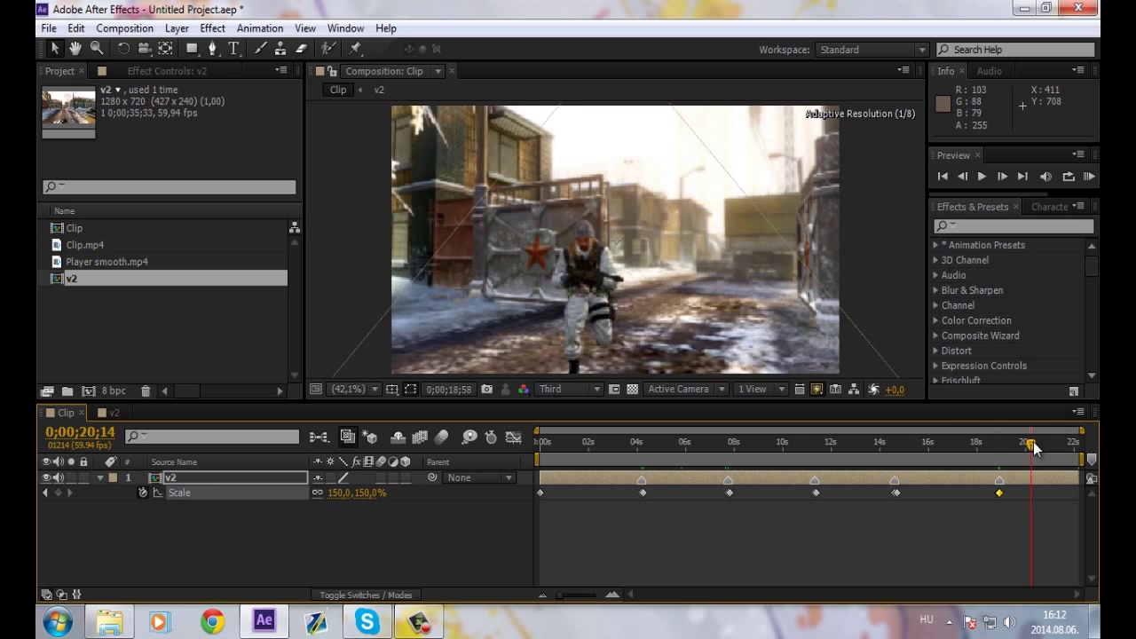
Keyframe v2's Scale at 125% at the clip's end, 22;12
{"action": "left_click_drag", "start_coordinate": [1029, 443], "coordinate": [1079, 444]}
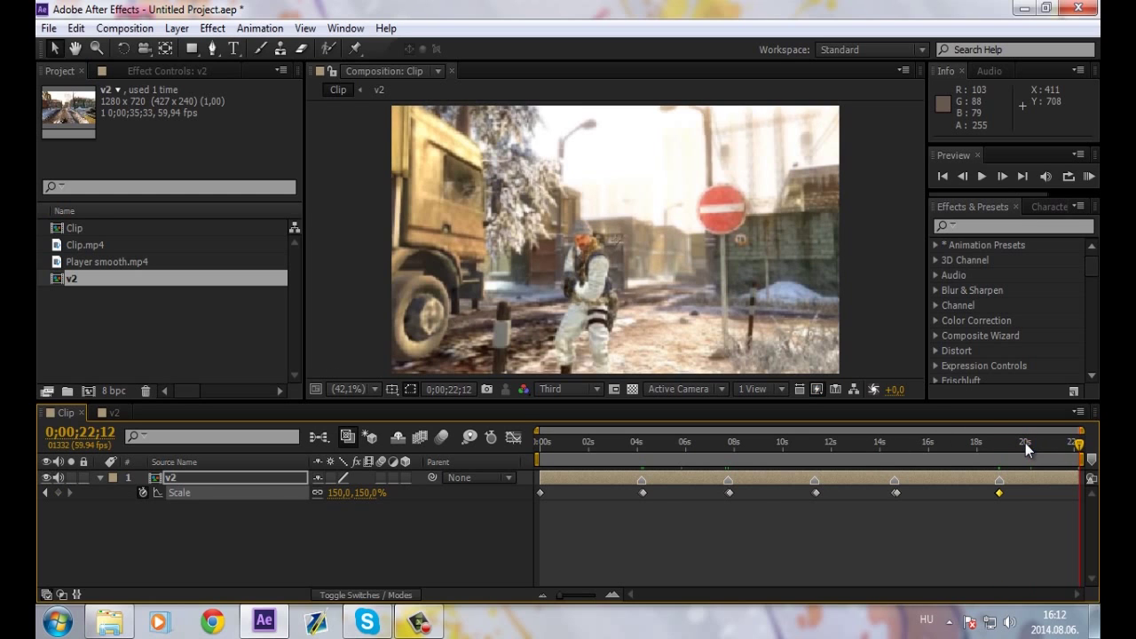
{"action": "left_click", "coordinate": [340, 492]}
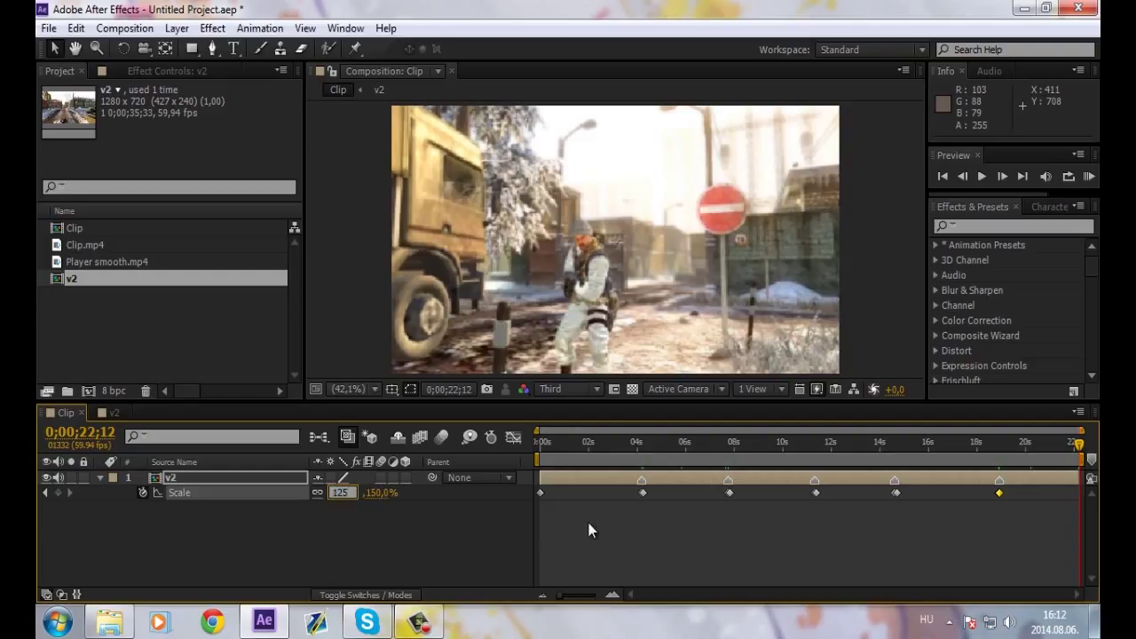
{"action": "type", "text": "125"}
{"action": "key", "text": "Return"}
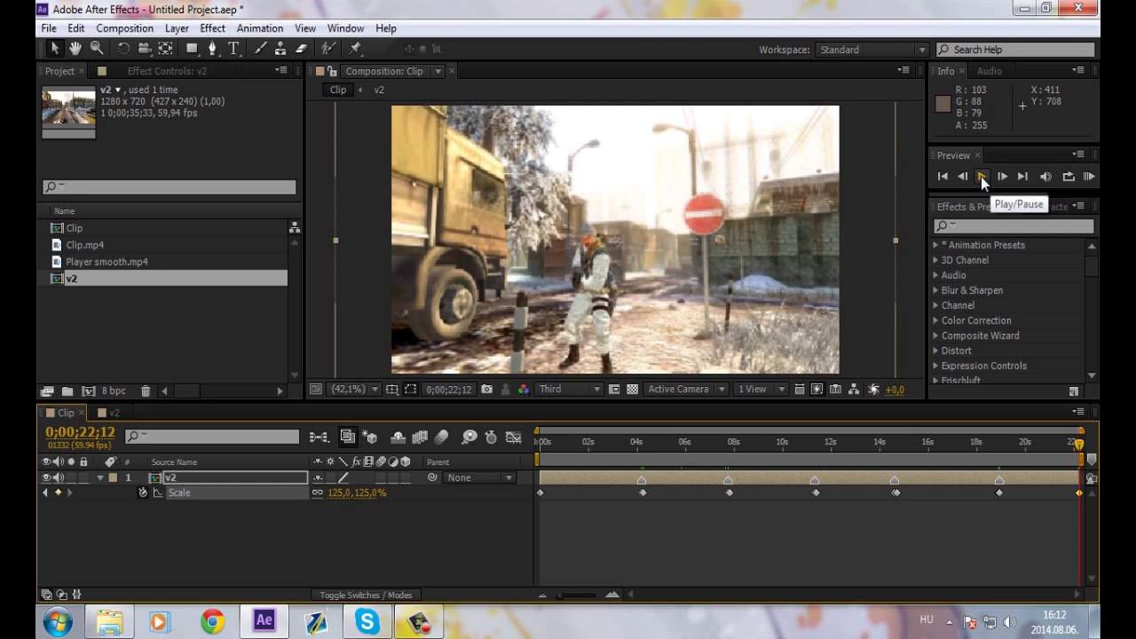
{"action": "key", "text": "Page_Up"}
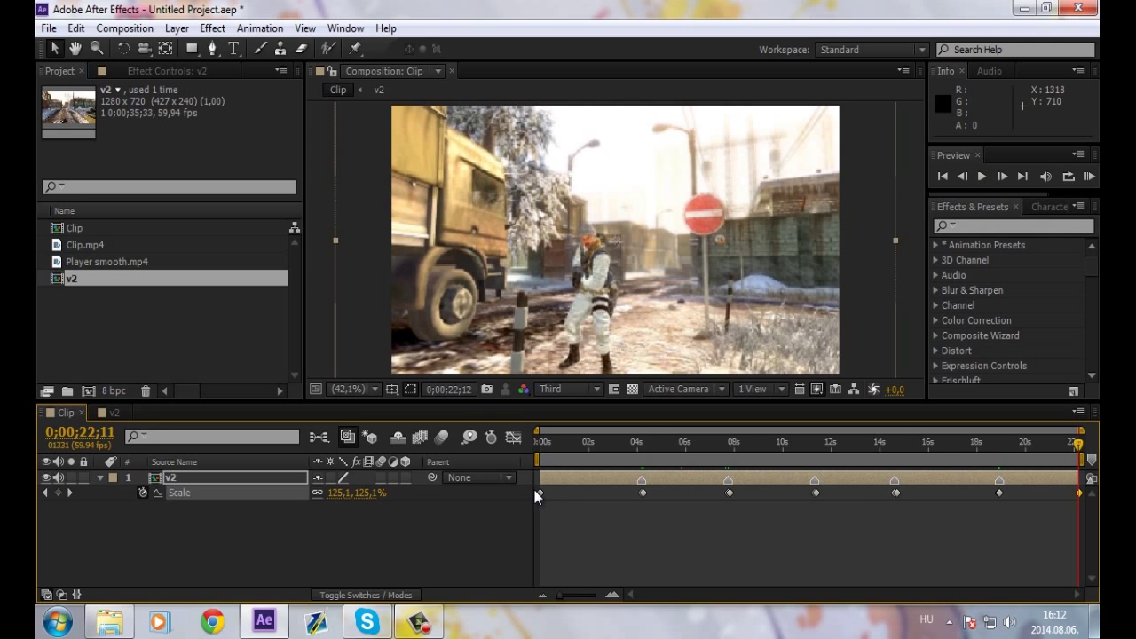
Apply Easy Ease to all Scale keyframes and view them in the Graph Editor
{"action": "left_click", "coordinate": [565, 501]}
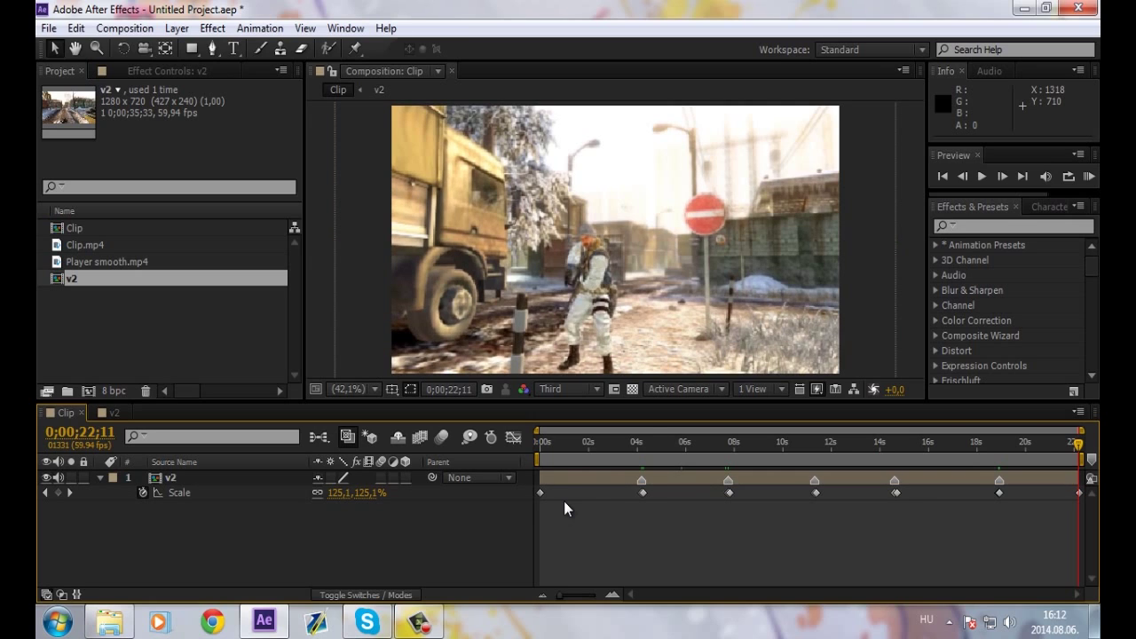
{"action": "left_click_drag", "start_coordinate": [530, 486], "coordinate": [1082, 533]}
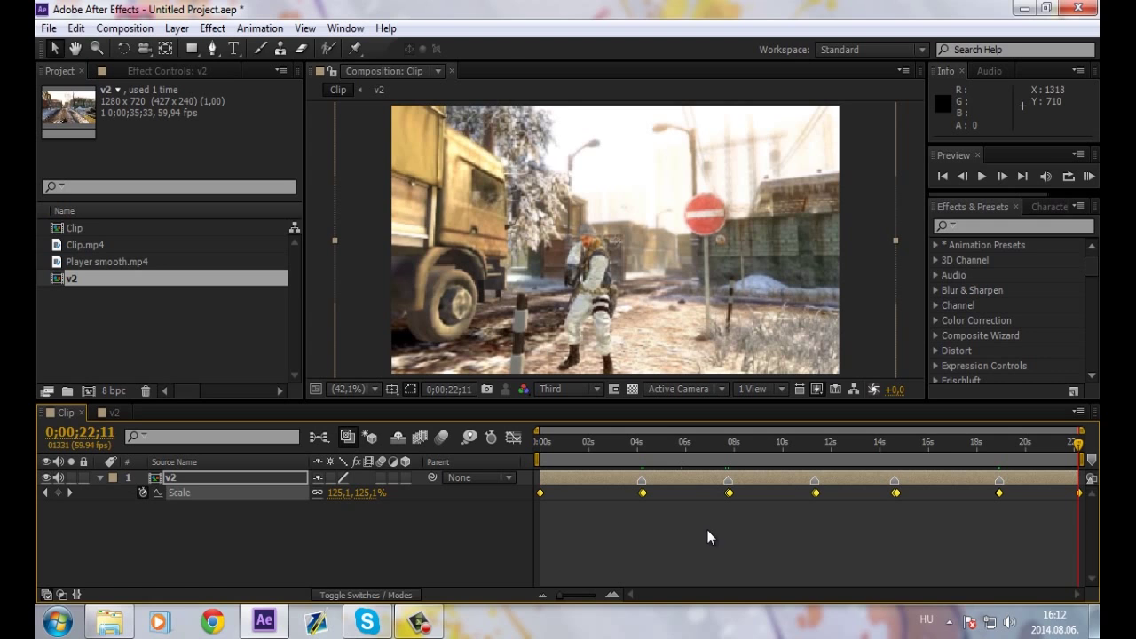
{"action": "right_click", "coordinate": [642, 493]}
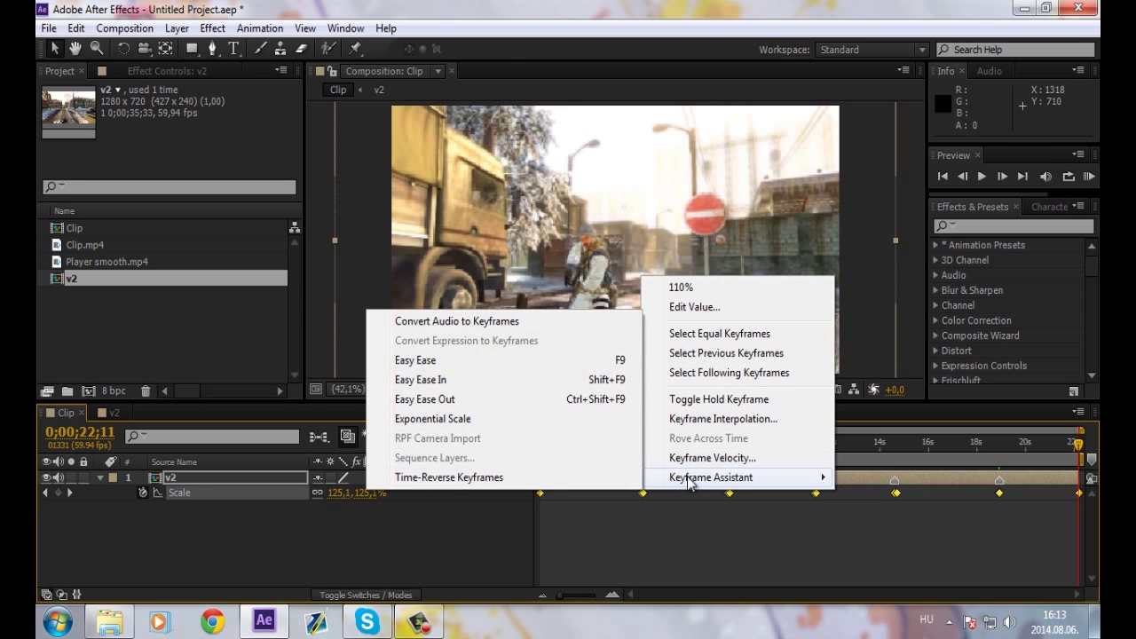
{"action": "mouse_move", "coordinate": [694, 482]}
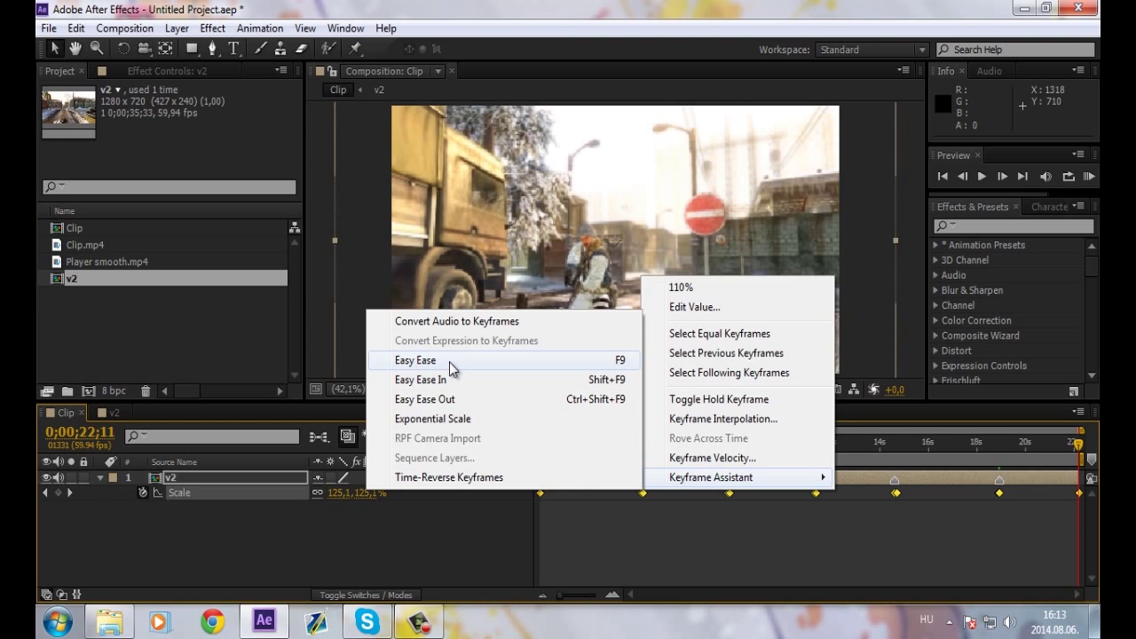
{"action": "left_click", "coordinate": [449, 362]}
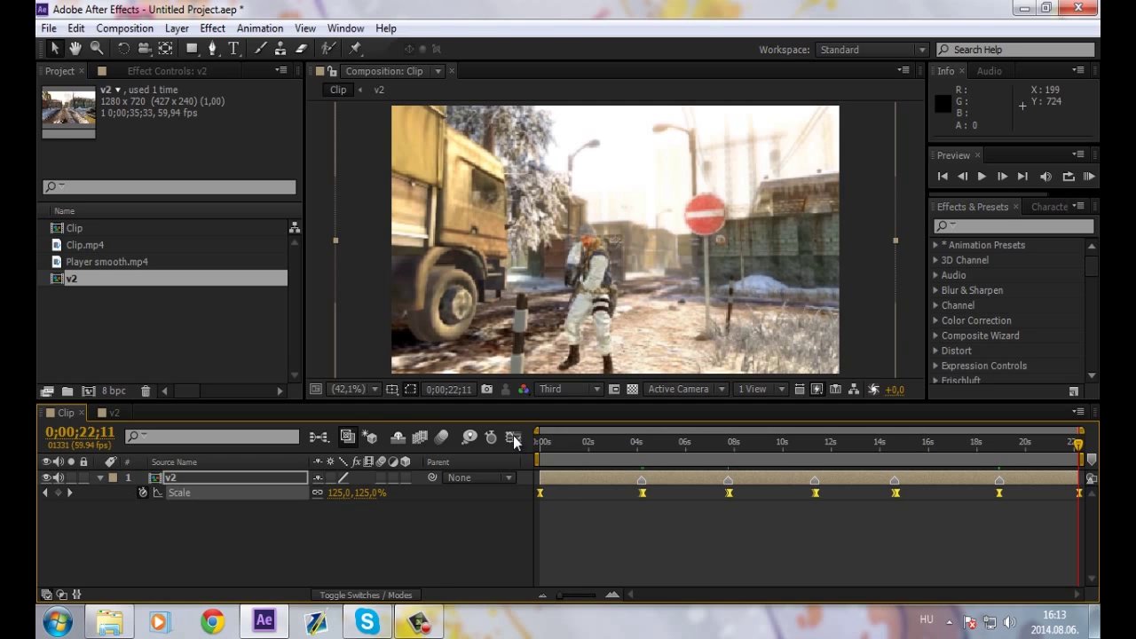
{"action": "left_click", "coordinate": [512, 435]}
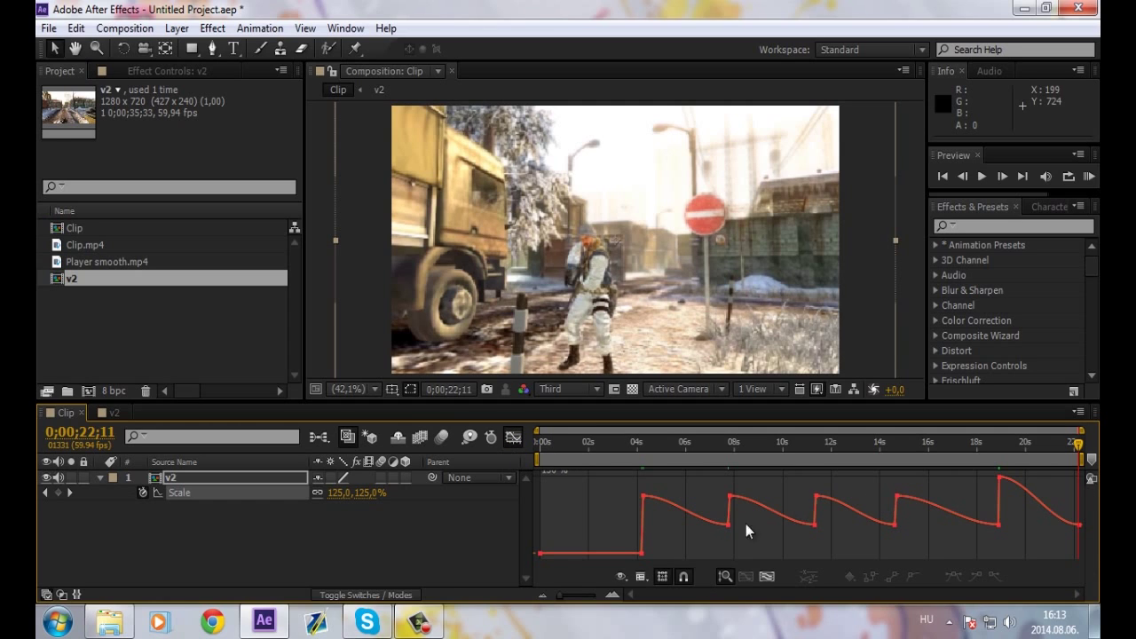
Drag the Bezier handles around 4s and 08s so the pulse drops sharply
{"action": "left_click", "coordinate": [612, 592]}
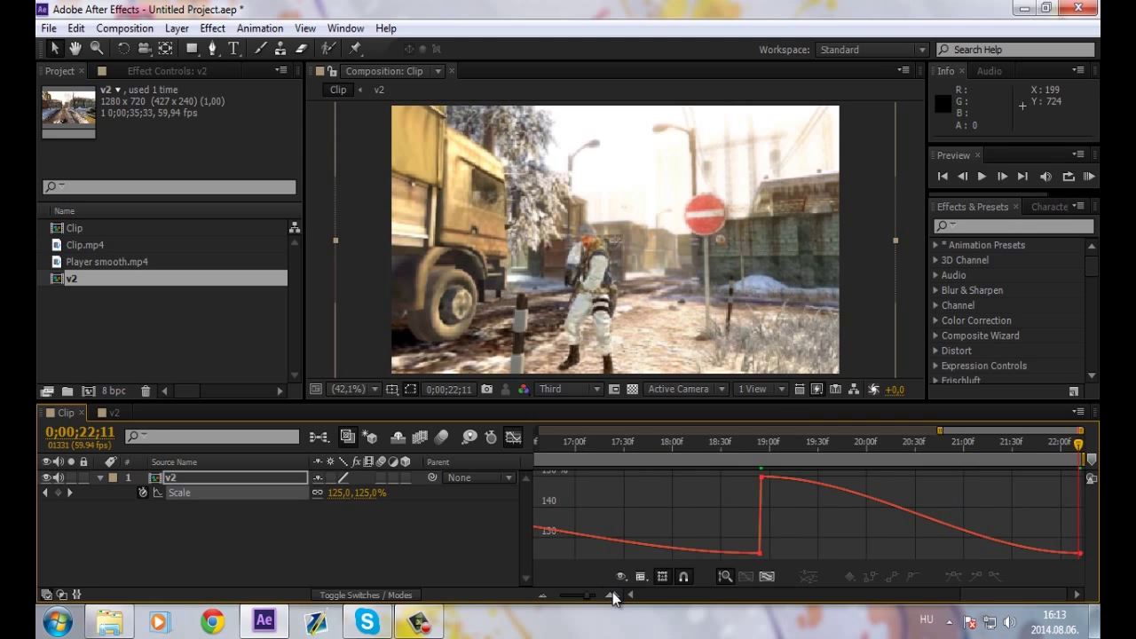
{"action": "left_click_drag", "start_coordinate": [594, 594], "coordinate": [564, 594]}
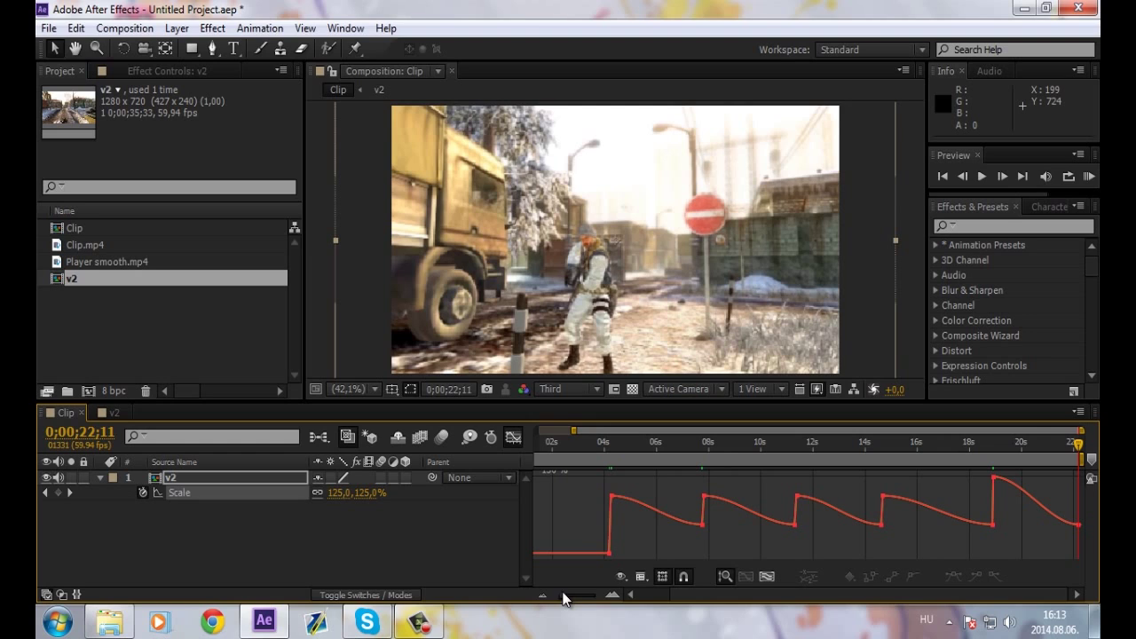
{"action": "left_click", "coordinate": [612, 497]}
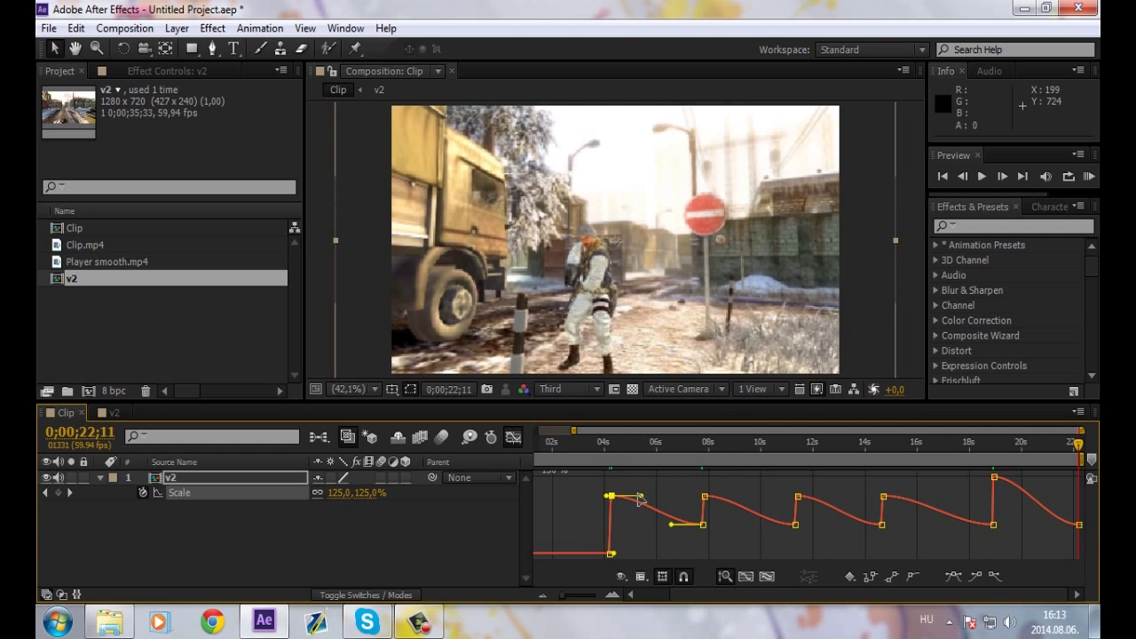
{"action": "left_click_drag", "start_coordinate": [641, 498], "coordinate": [613, 551]}
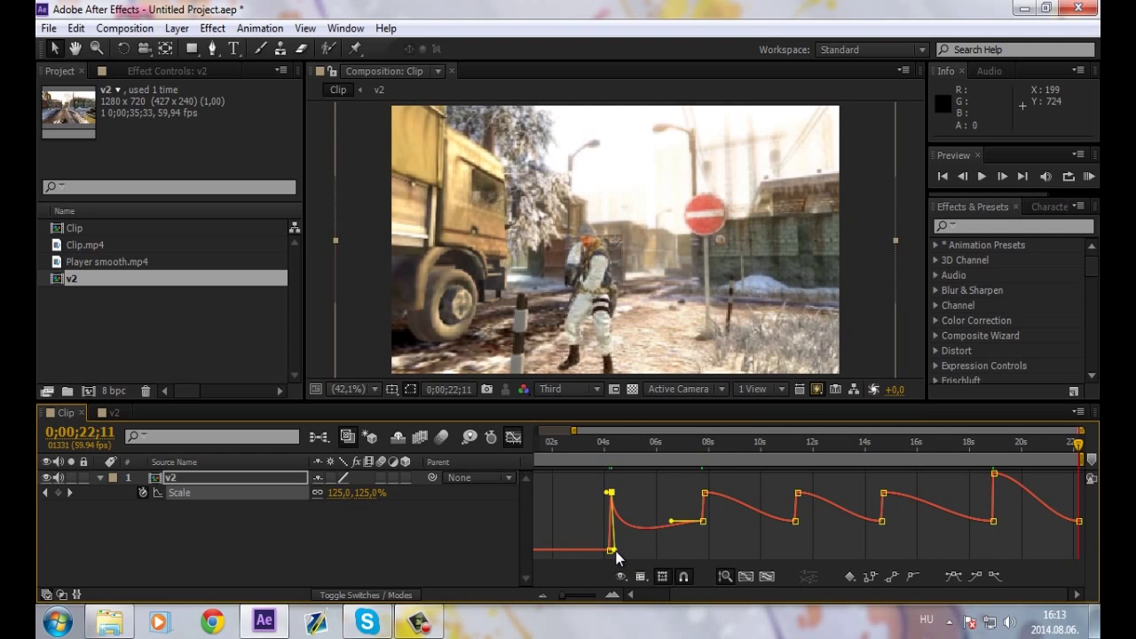
{"action": "mouse_move", "coordinate": [672, 524]}
{"action": "left_mouse_down"}
{"action": "mouse_move", "coordinate": [693, 552]}
{"action": "mouse_move", "coordinate": [703, 546]}
{"action": "left_mouse_up"}
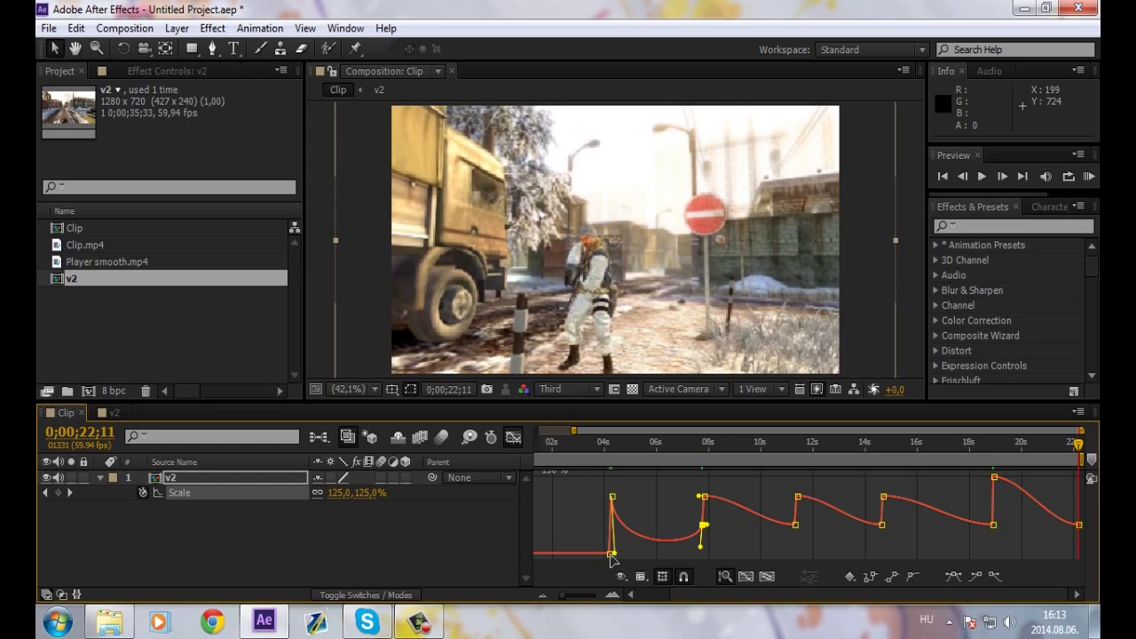
{"action": "mouse_move", "coordinate": [701, 546]}
{"action": "left_mouse_down"}
{"action": "mouse_move", "coordinate": [703, 525]}
{"action": "mouse_move", "coordinate": [718, 527]}
{"action": "left_mouse_up"}
{"action": "left_click", "coordinate": [703, 496]}
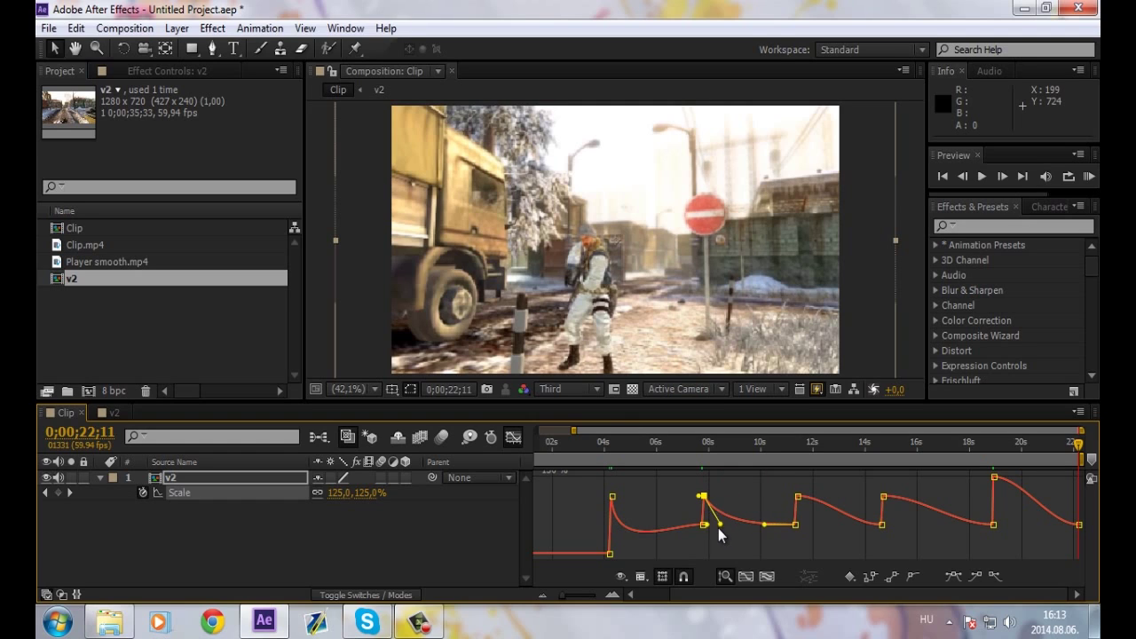
{"action": "left_click_drag", "start_coordinate": [764, 525], "coordinate": [793, 500]}
Reshape the curve handles at 12s and into 14s to ease the fall-off
{"action": "left_click", "coordinate": [797, 496]}
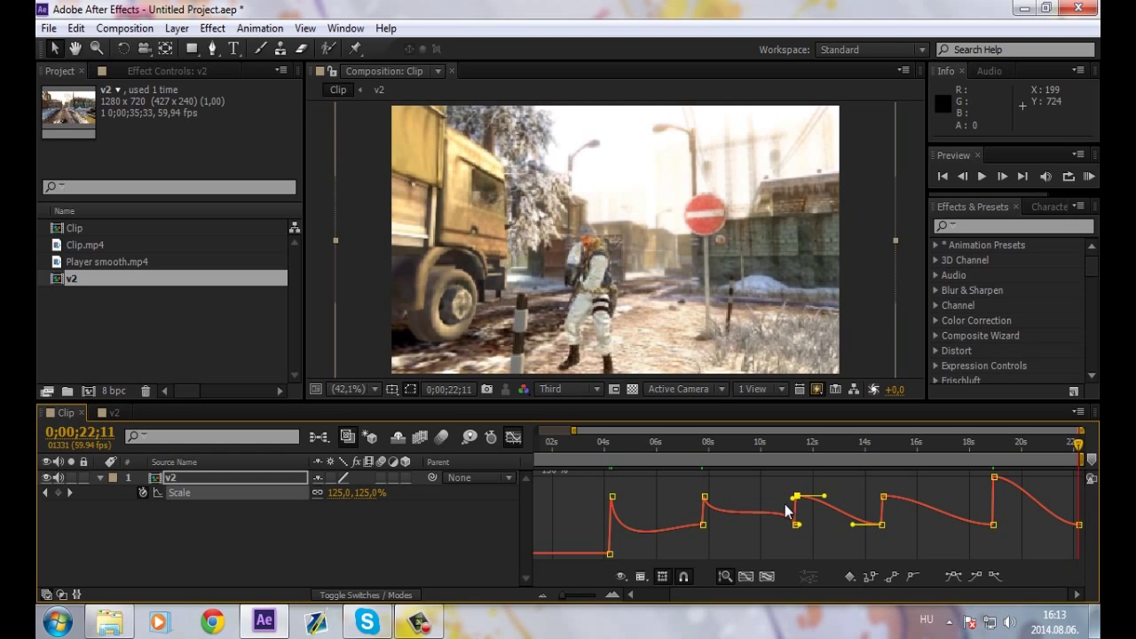
{"action": "left_click", "coordinate": [795, 524]}
{"action": "left_click_drag", "start_coordinate": [788, 525], "coordinate": [800, 539]}
{"action": "left_click", "coordinate": [797, 496]}
{"action": "left_click_drag", "start_coordinate": [825, 496], "coordinate": [805, 529]}
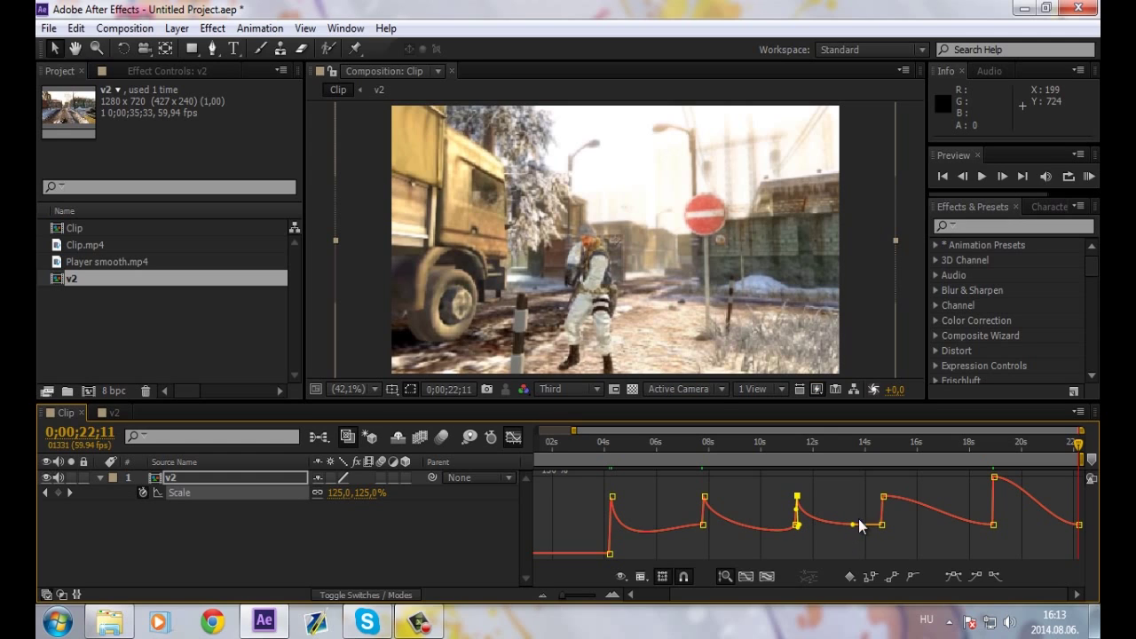
{"action": "mouse_move", "coordinate": [854, 524]}
{"action": "left_mouse_down"}
{"action": "mouse_move", "coordinate": [865, 537]}
{"action": "mouse_move", "coordinate": [884, 502]}
{"action": "left_mouse_up"}
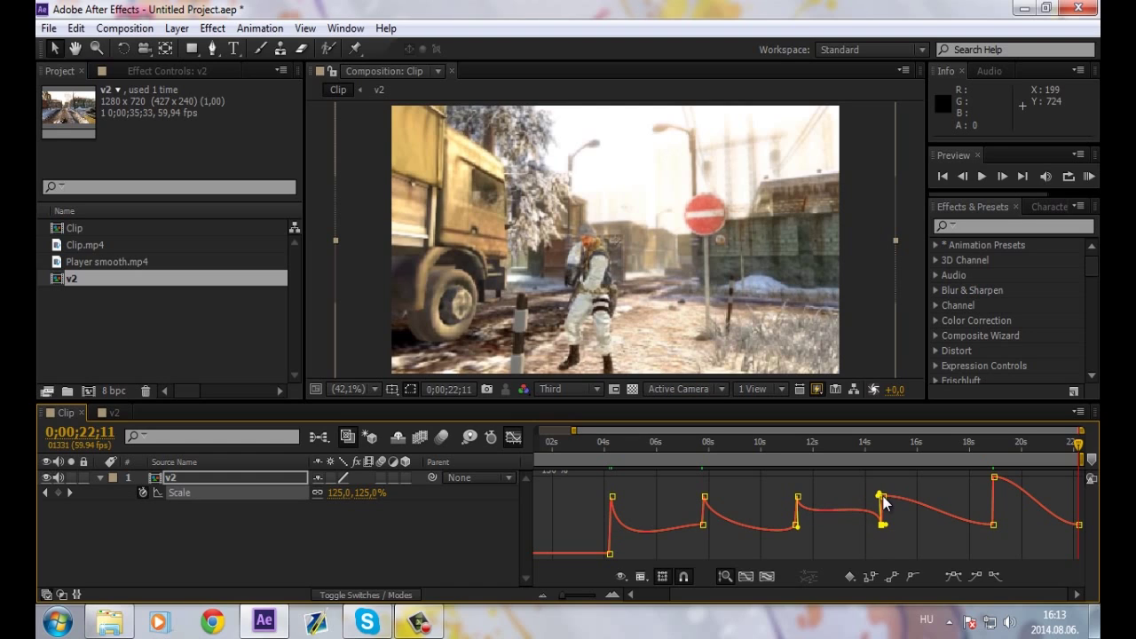
{"action": "left_click", "coordinate": [796, 524]}
{"action": "left_click", "coordinate": [611, 594]}
{"action": "left_click", "coordinate": [738, 477]}
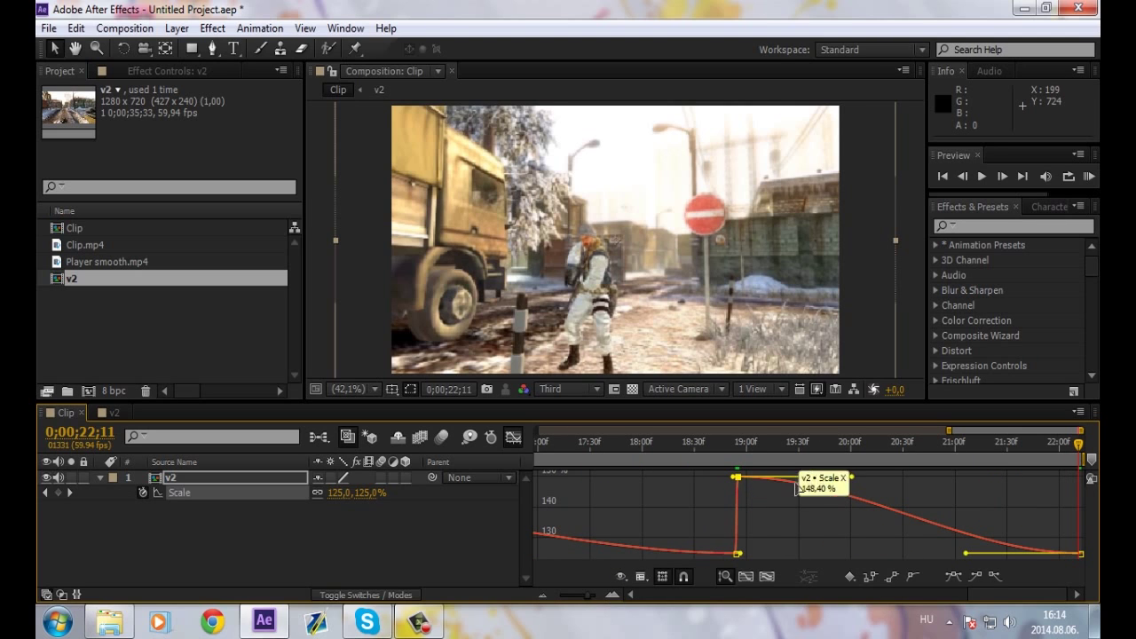
Pull the outgoing handles down after the 19s and 14:45 peaks for steep drops
{"action": "left_click_drag", "start_coordinate": [850, 479], "coordinate": [753, 568]}
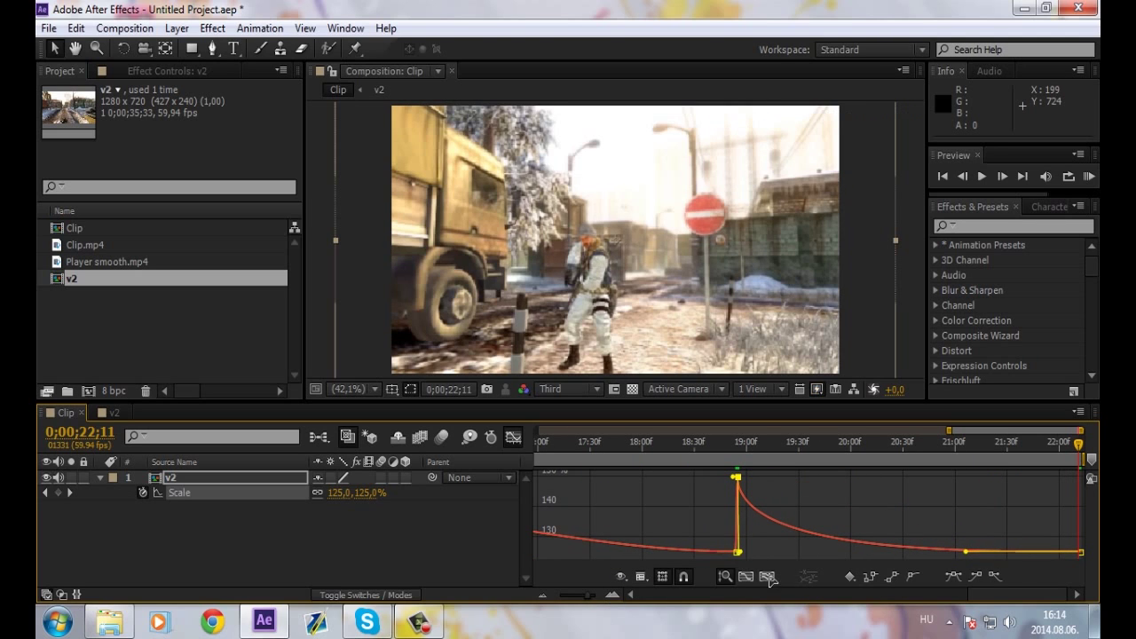
{"action": "left_click_drag", "start_coordinate": [1029, 596], "coordinate": [900, 602]}
{"action": "left_click", "coordinate": [763, 477]}
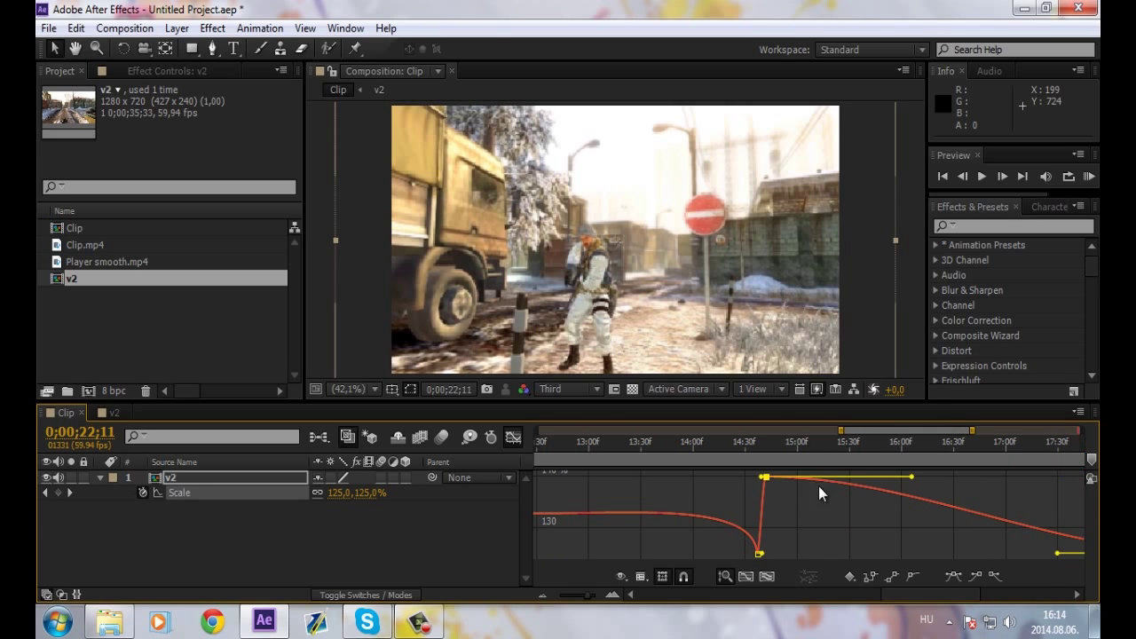
{"action": "left_click_drag", "start_coordinate": [912, 477], "coordinate": [767, 553]}
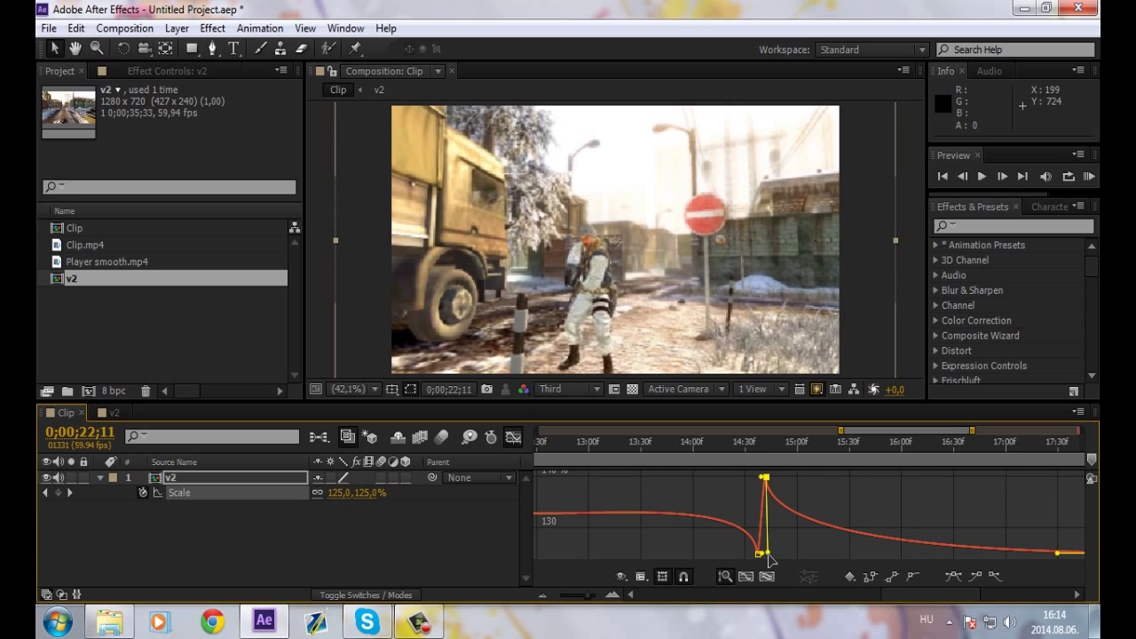
{"action": "left_click_drag", "start_coordinate": [763, 556], "coordinate": [752, 535]}
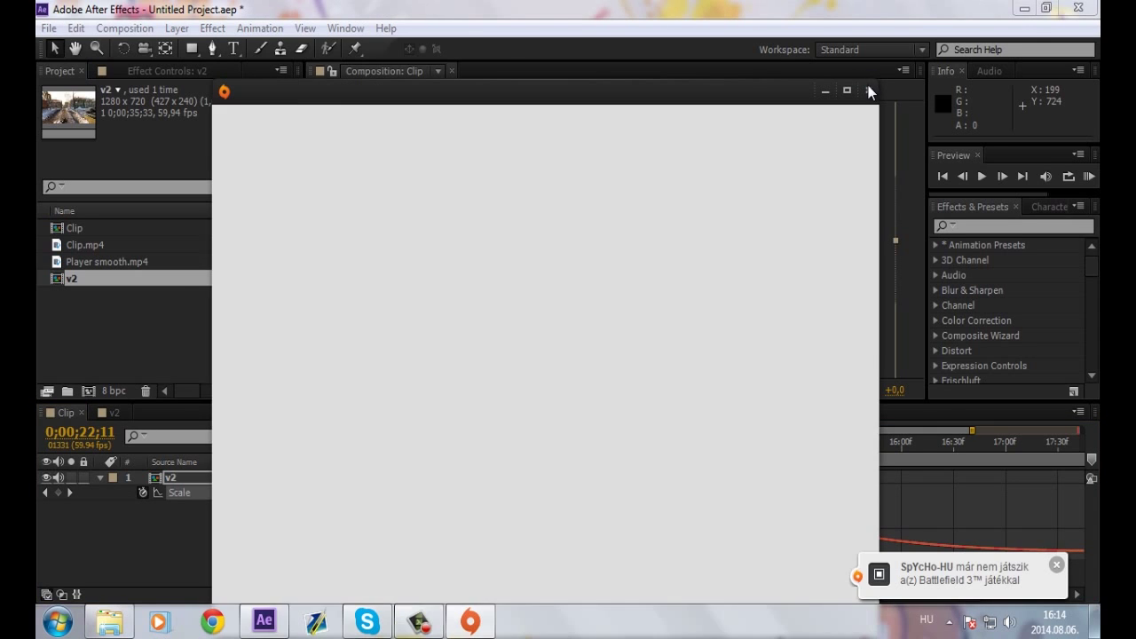
Dismiss the game-client notification and tray menu
{"action": "left_click", "coordinate": [868, 91]}
{"action": "left_click", "coordinate": [1029, 577]}
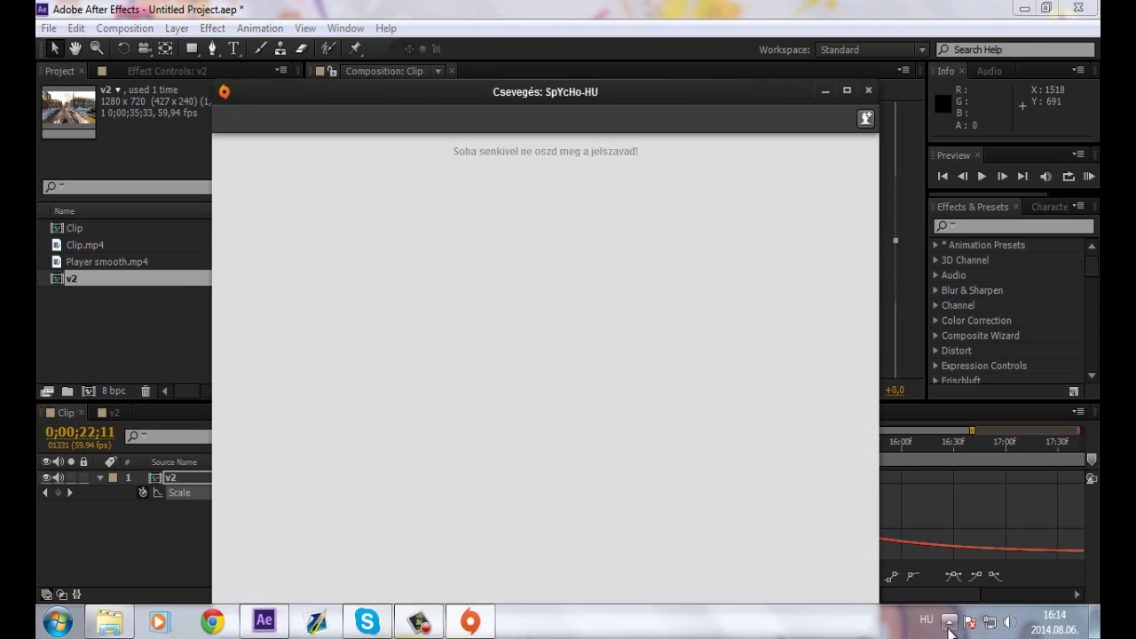
{"action": "left_click", "coordinate": [868, 91]}
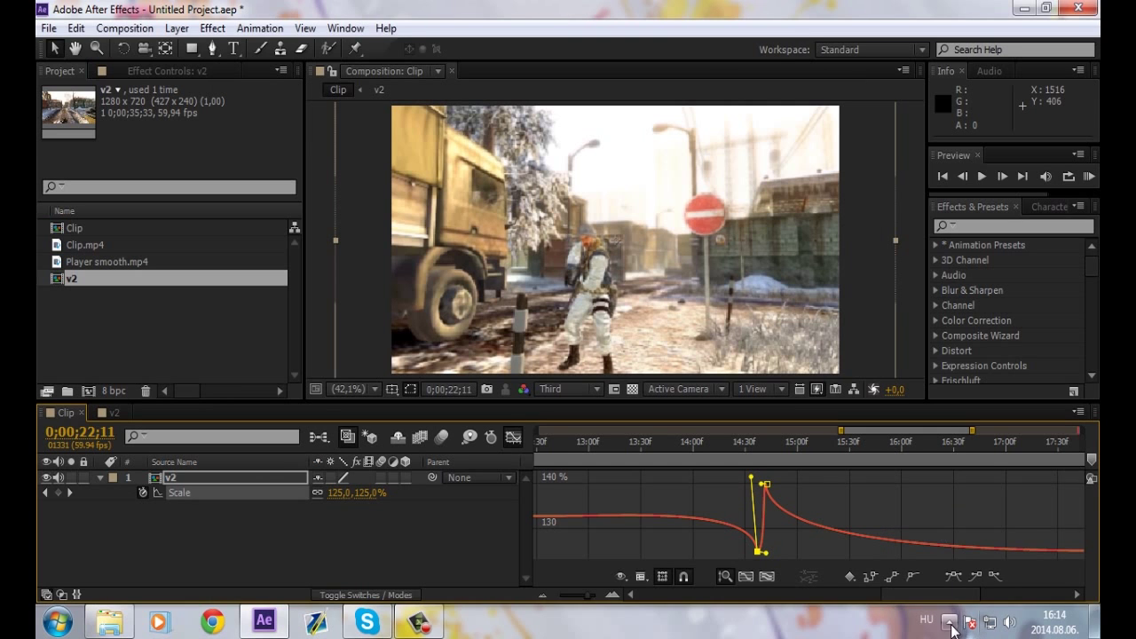
{"action": "right_click", "coordinate": [947, 530]}
{"action": "left_click", "coordinate": [912, 562]}
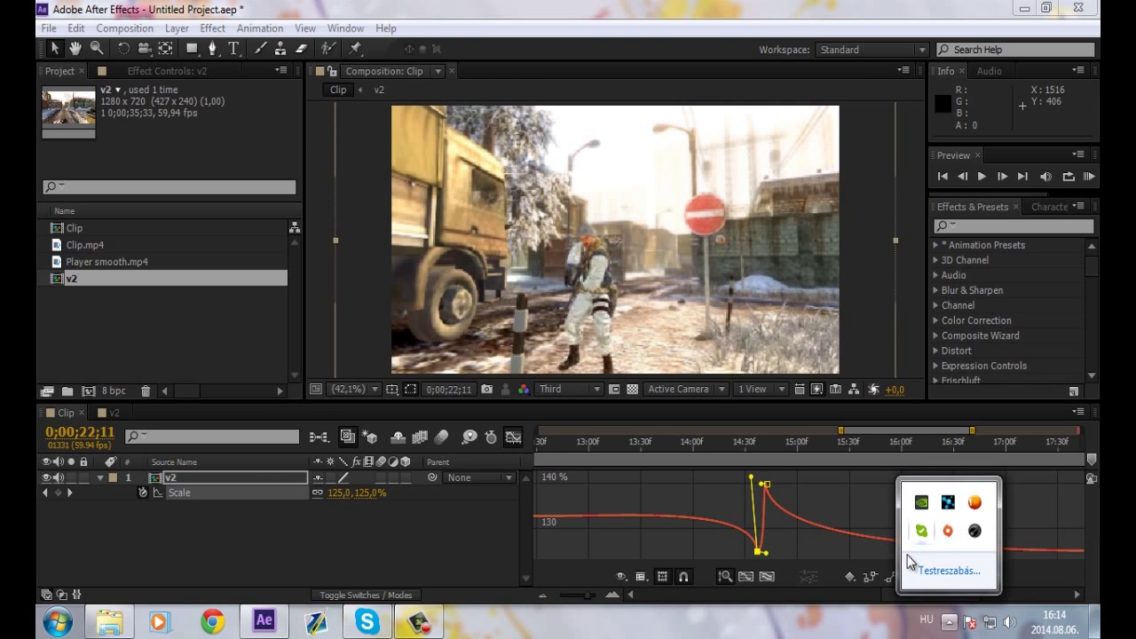
Bend the 0–4s curve up into its peak, then collapse v2 and exit the Graph Editor
{"action": "left_click", "coordinate": [865, 504]}
{"action": "left_click", "coordinate": [757, 501]}
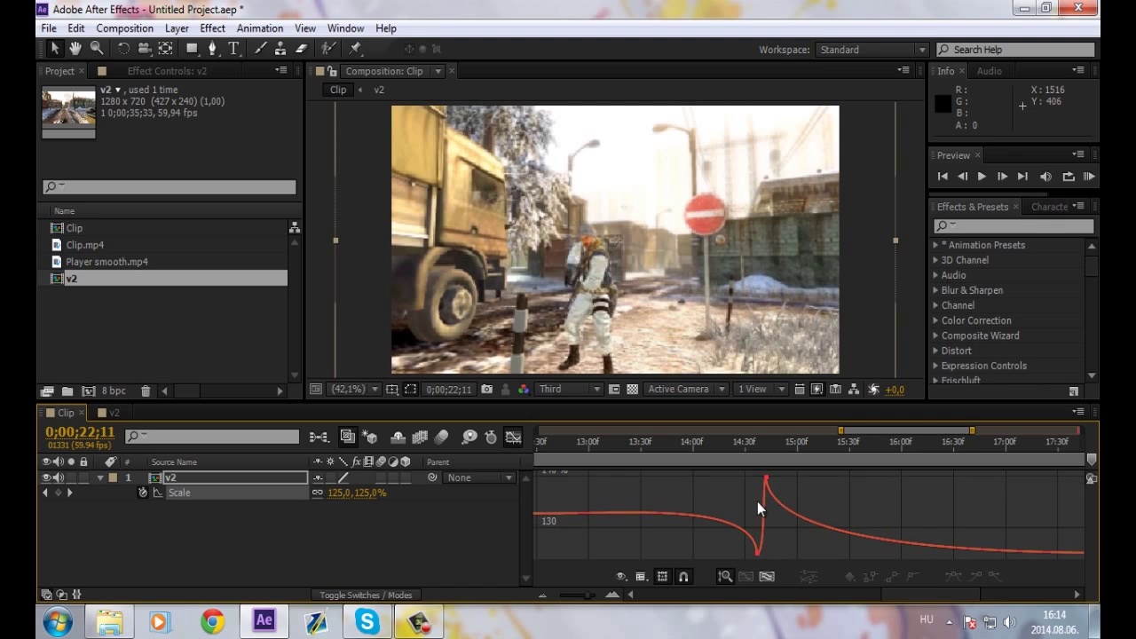
{"action": "left_click_drag", "start_coordinate": [757, 557], "coordinate": [767, 497]}
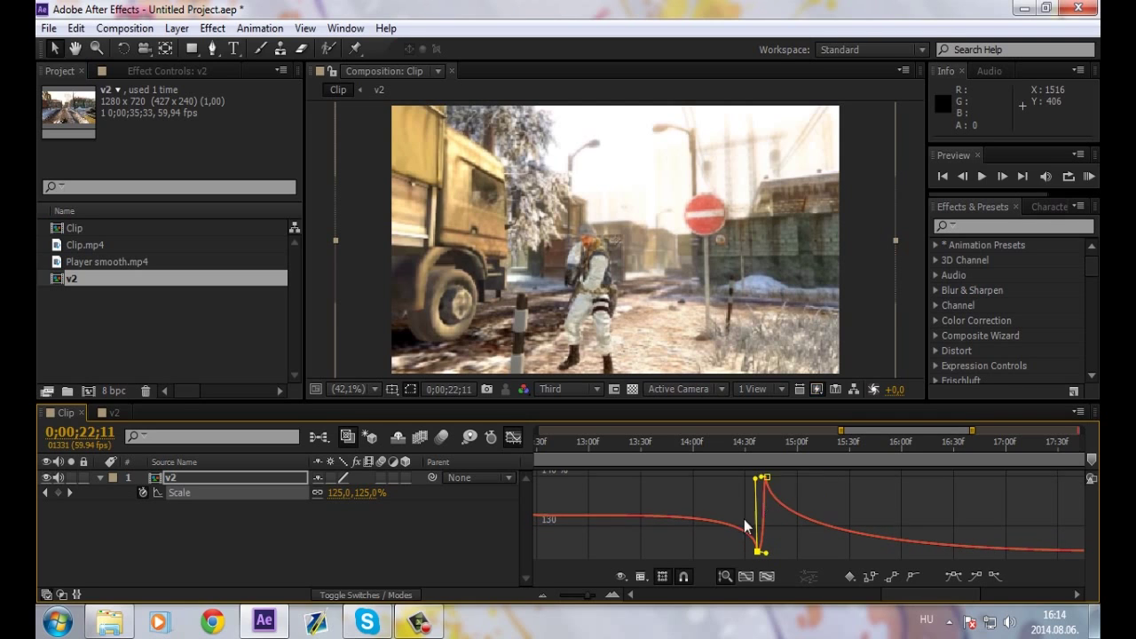
{"action": "left_click_drag", "start_coordinate": [591, 601], "coordinate": [581, 601]}
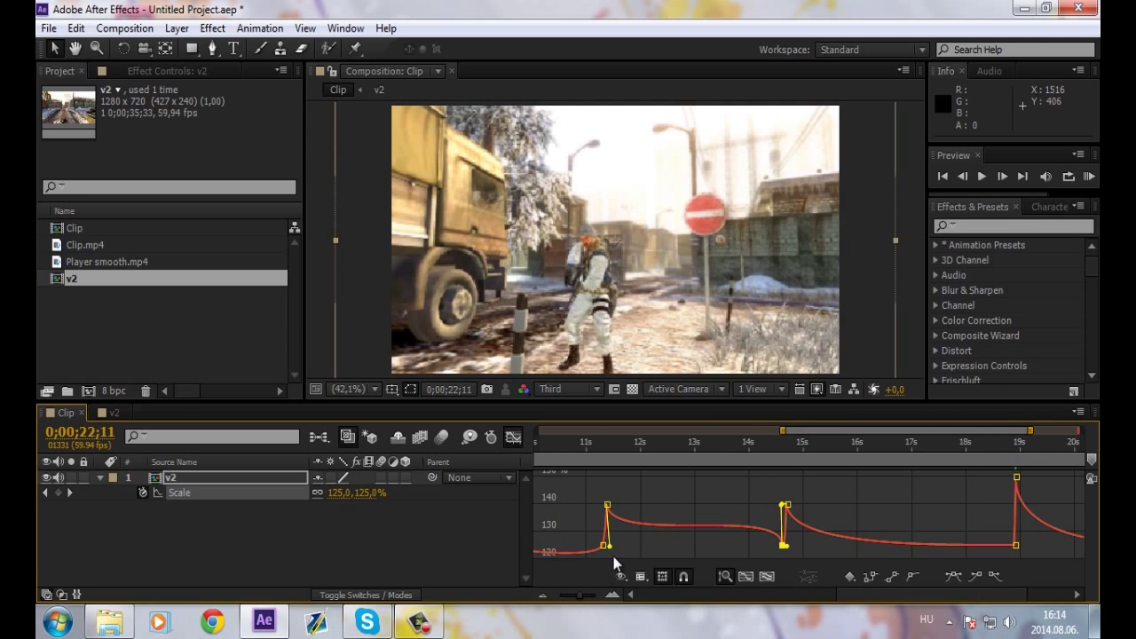
{"action": "left_click", "coordinate": [606, 545]}
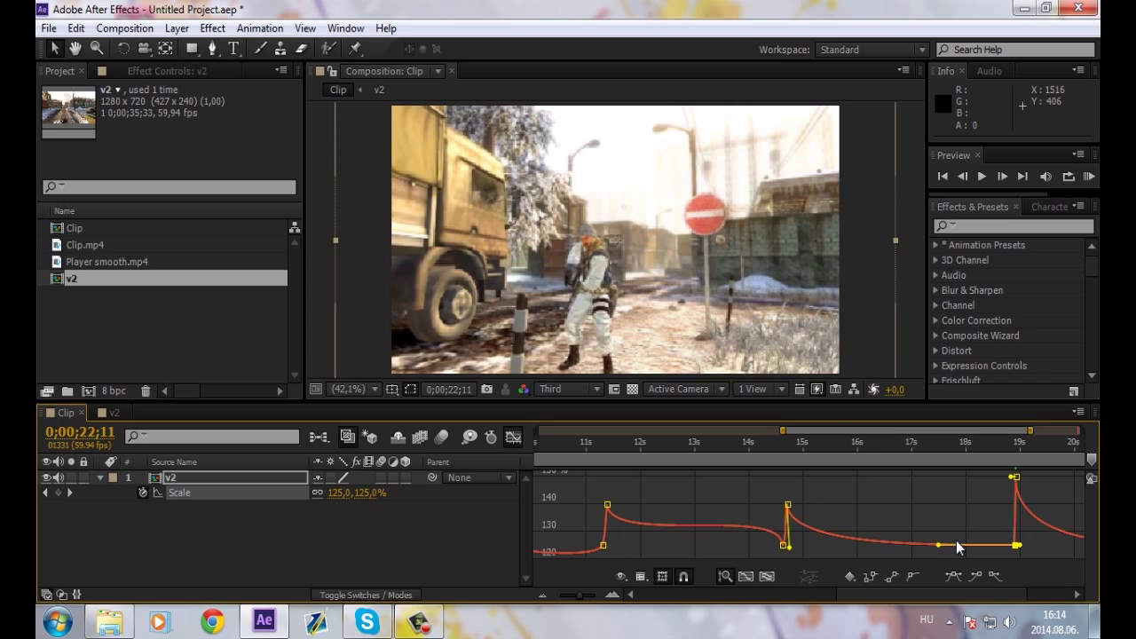
{"action": "left_click", "coordinate": [936, 543]}
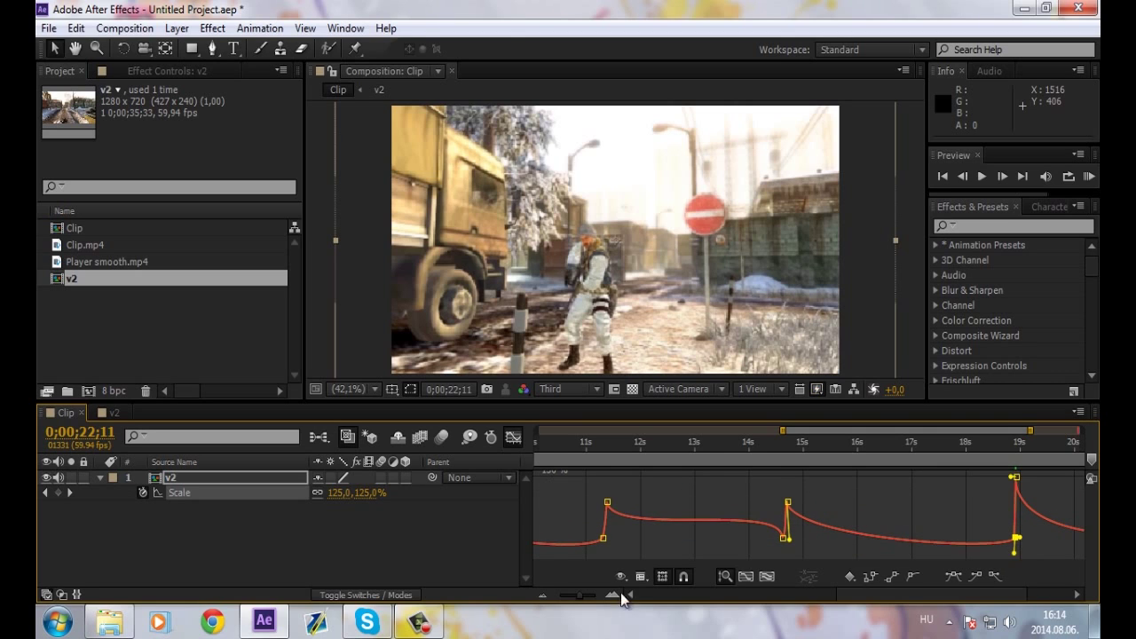
{"action": "left_click_drag", "start_coordinate": [573, 599], "coordinate": [560, 602]}
{"action": "left_click", "coordinate": [641, 554]}
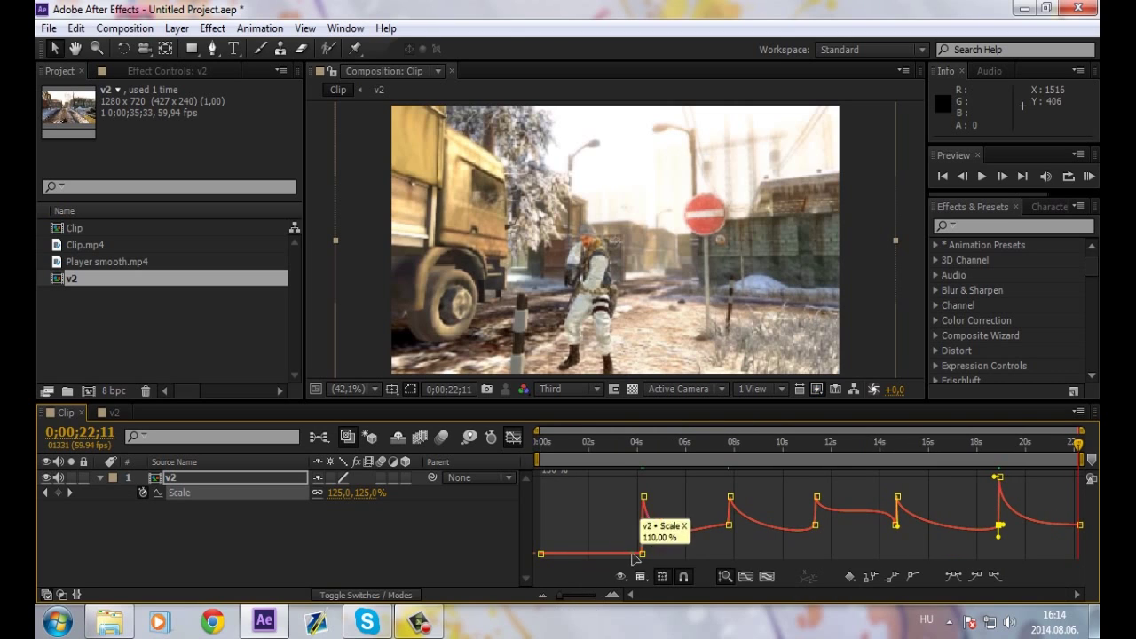
{"action": "mouse_move", "coordinate": [606, 553]}
{"action": "left_mouse_down"}
{"action": "mouse_move", "coordinate": [639, 536]}
{"action": "mouse_move", "coordinate": [640, 551]}
{"action": "left_mouse_up"}
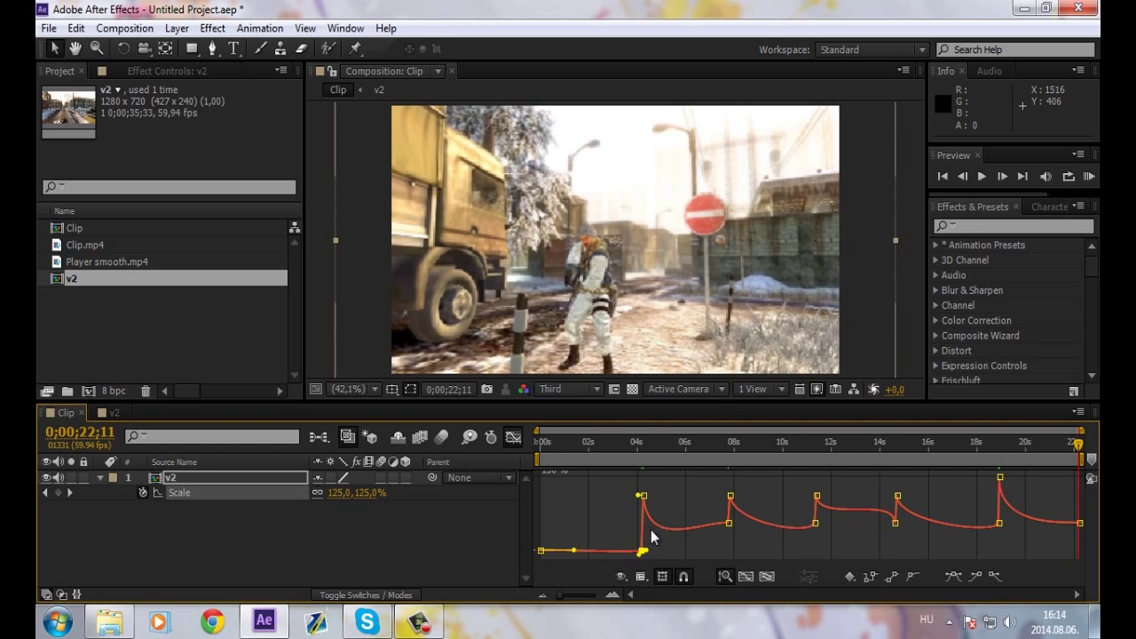
{"action": "left_click", "coordinate": [101, 476]}
{"action": "left_click", "coordinate": [518, 438]}
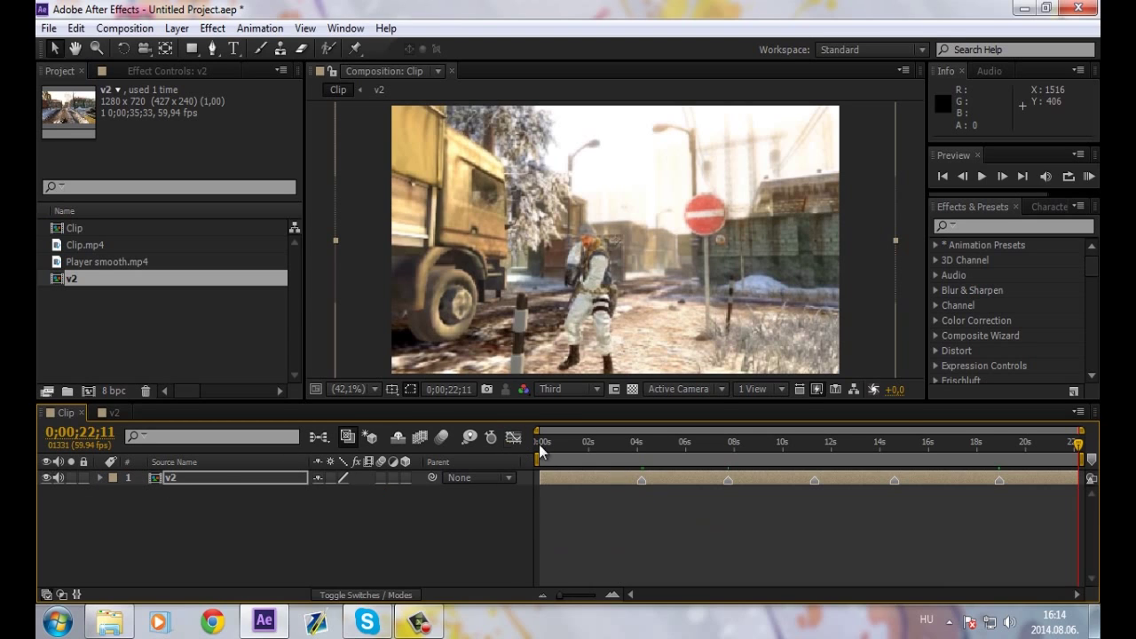
Set the work area to 03;09–05;27 and preview the first zoom pulse
{"action": "left_click", "coordinate": [608, 442]}
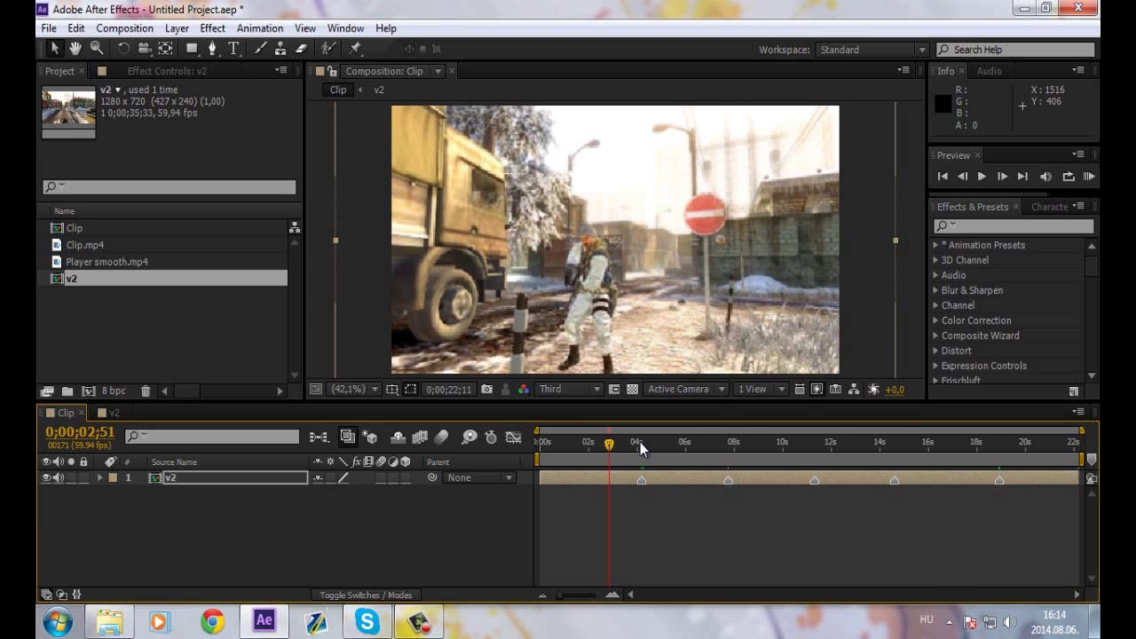
{"action": "left_click", "coordinate": [642, 441]}
{"action": "mouse_move", "coordinate": [644, 446]}
{"action": "left_mouse_down"}
{"action": "mouse_move", "coordinate": [662, 446]}
{"action": "mouse_move", "coordinate": [617, 447]}
{"action": "left_mouse_up"}
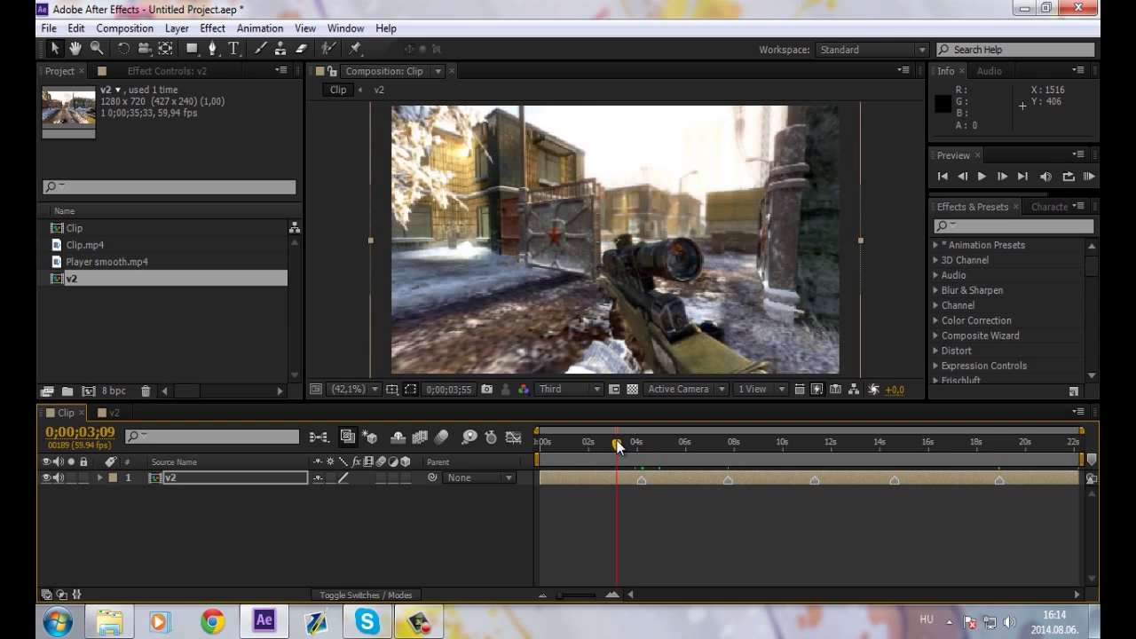
{"action": "key", "text": "b"}
{"action": "left_click", "coordinate": [672, 444]}
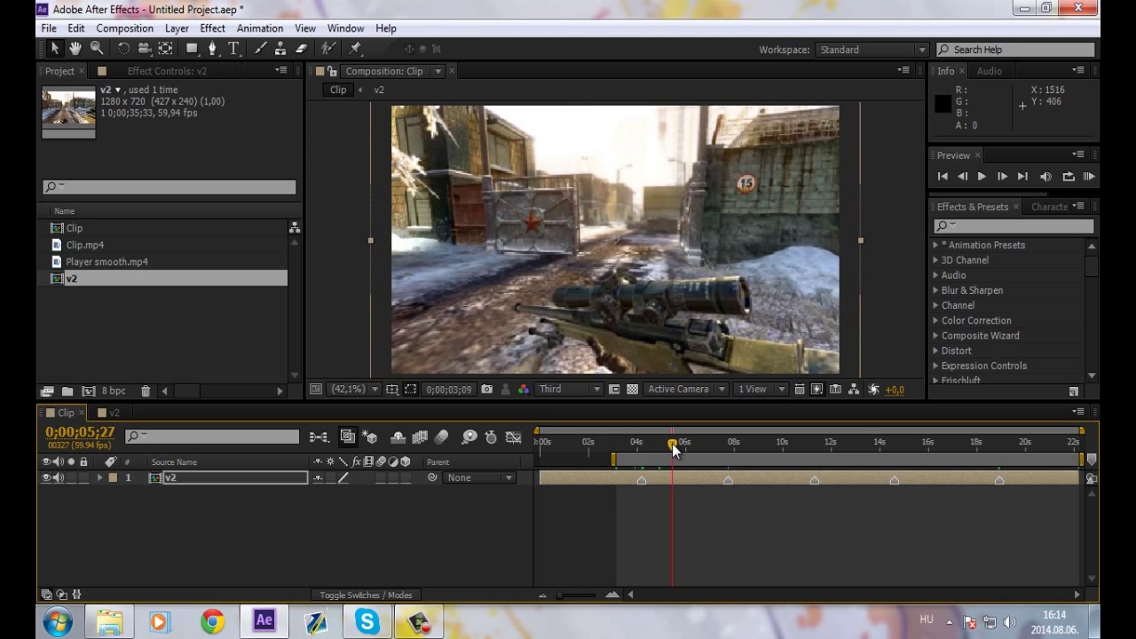
{"action": "key", "text": "n"}
{"action": "left_click", "coordinate": [1090, 176]}
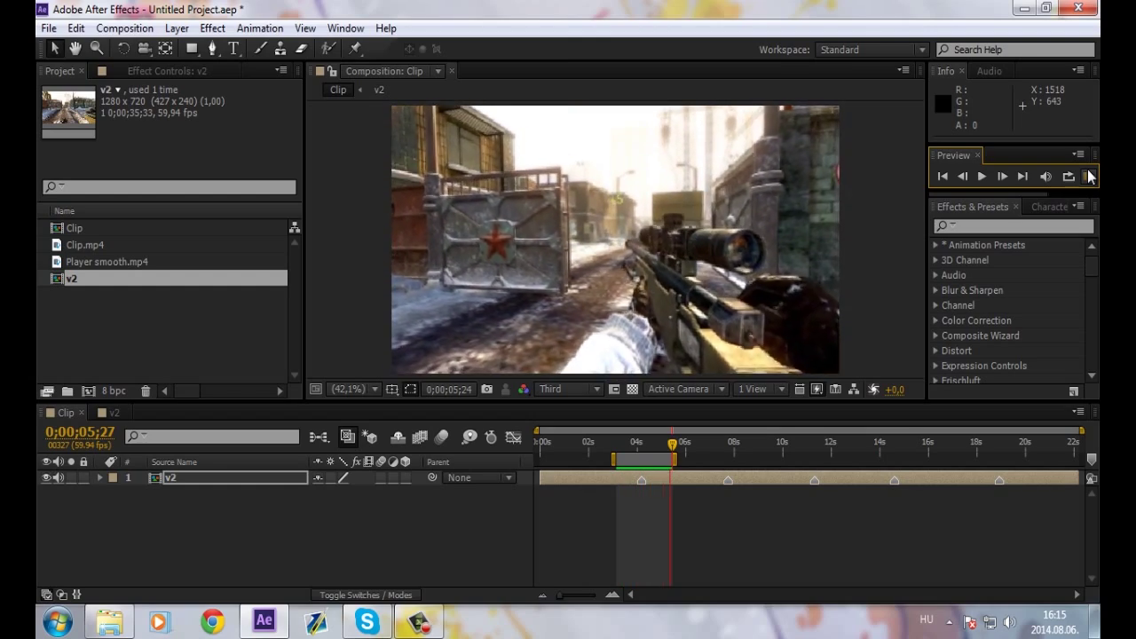
{"action": "left_click", "coordinate": [668, 452]}
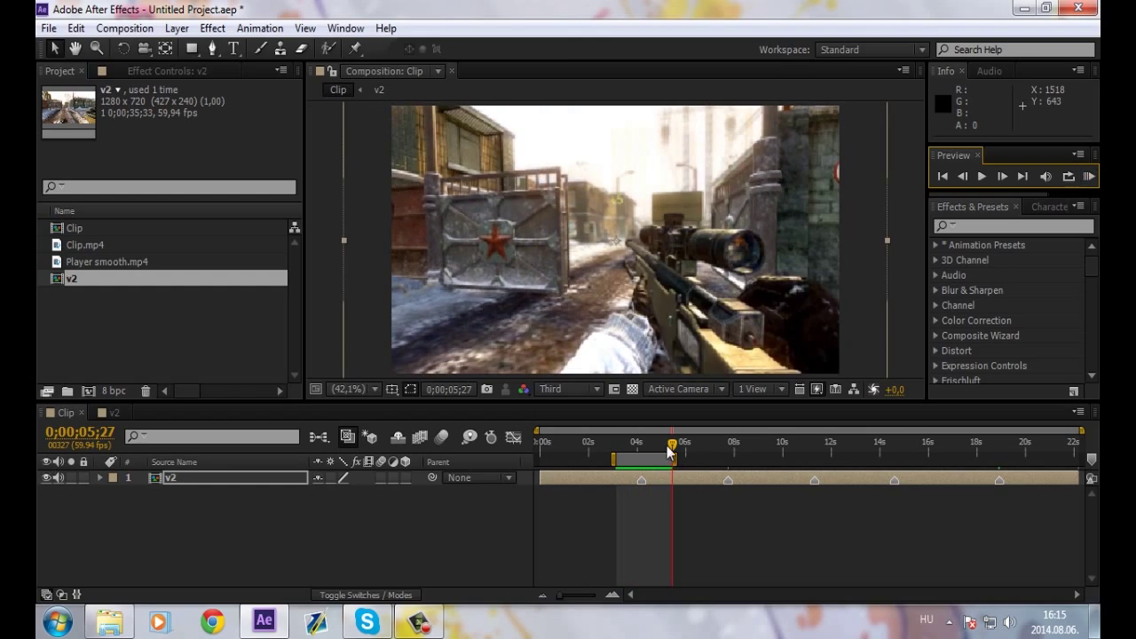
Move the work area to about 18s–20s and preview the pulse near 19s
{"action": "mouse_move", "coordinate": [673, 457]}
{"action": "left_mouse_down"}
{"action": "mouse_move", "coordinate": [1022, 457]}
{"action": "mouse_move", "coordinate": [1027, 441]}
{"action": "left_mouse_up"}
{"action": "left_click", "coordinate": [1088, 177]}
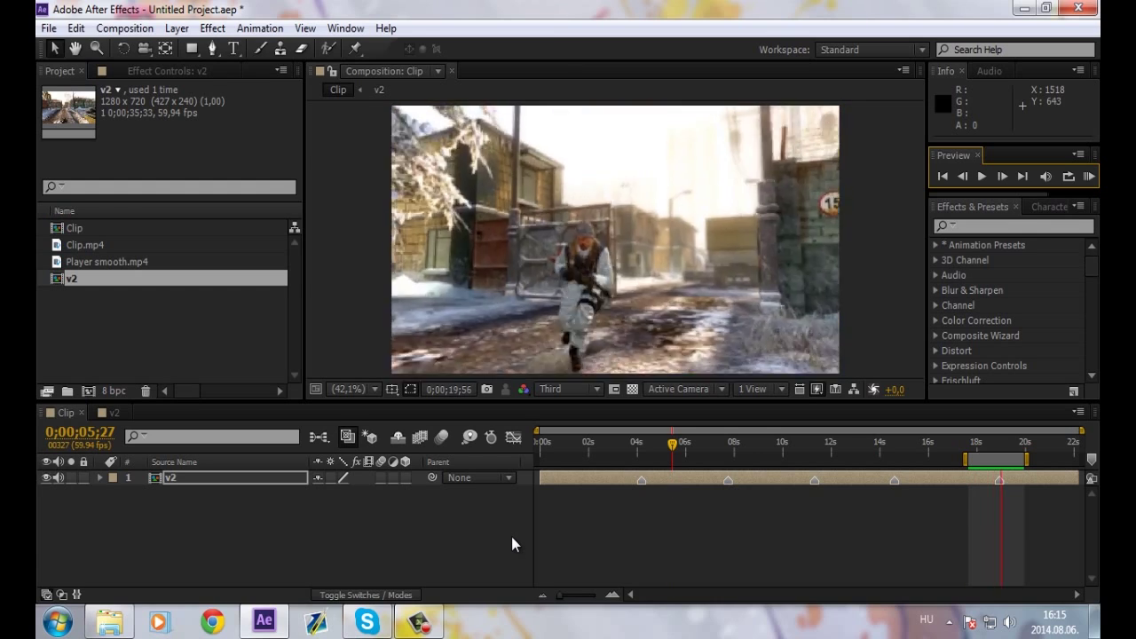
{"action": "key", "text": "space"}
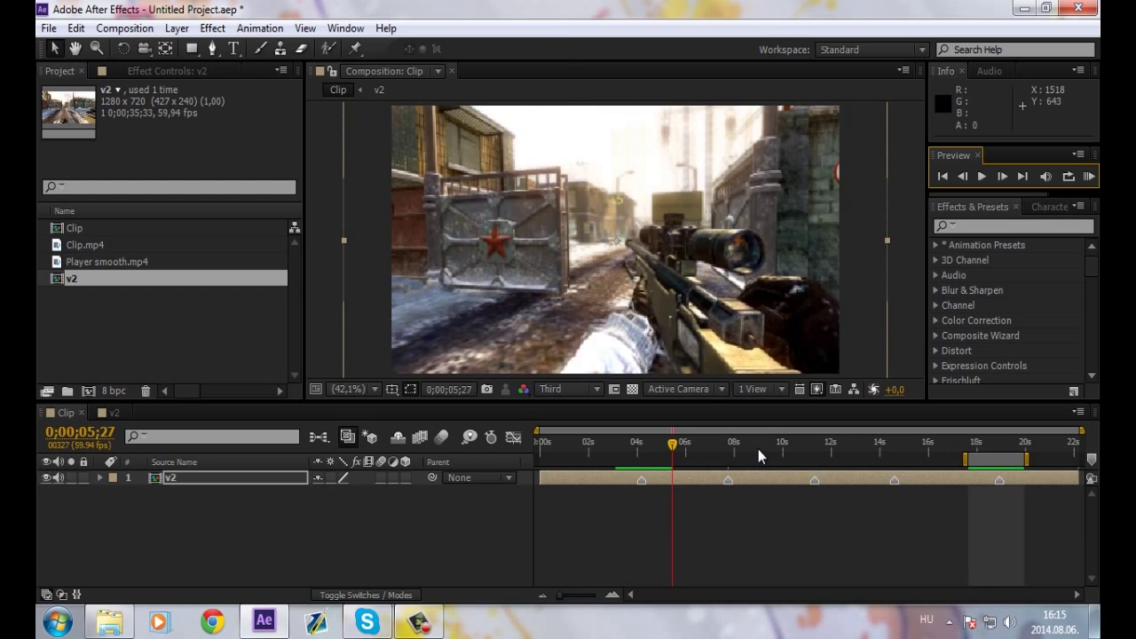
Enable motion blur on v2 and reset the work area to start at 0
{"action": "left_click", "coordinate": [460, 518]}
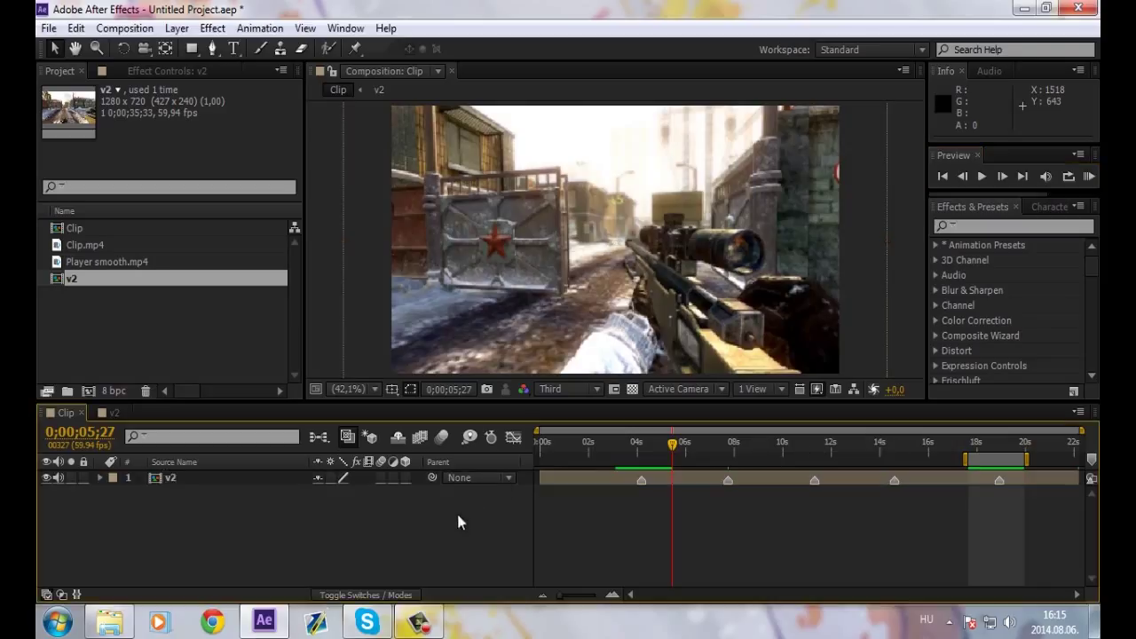
{"action": "left_click", "coordinate": [382, 476]}
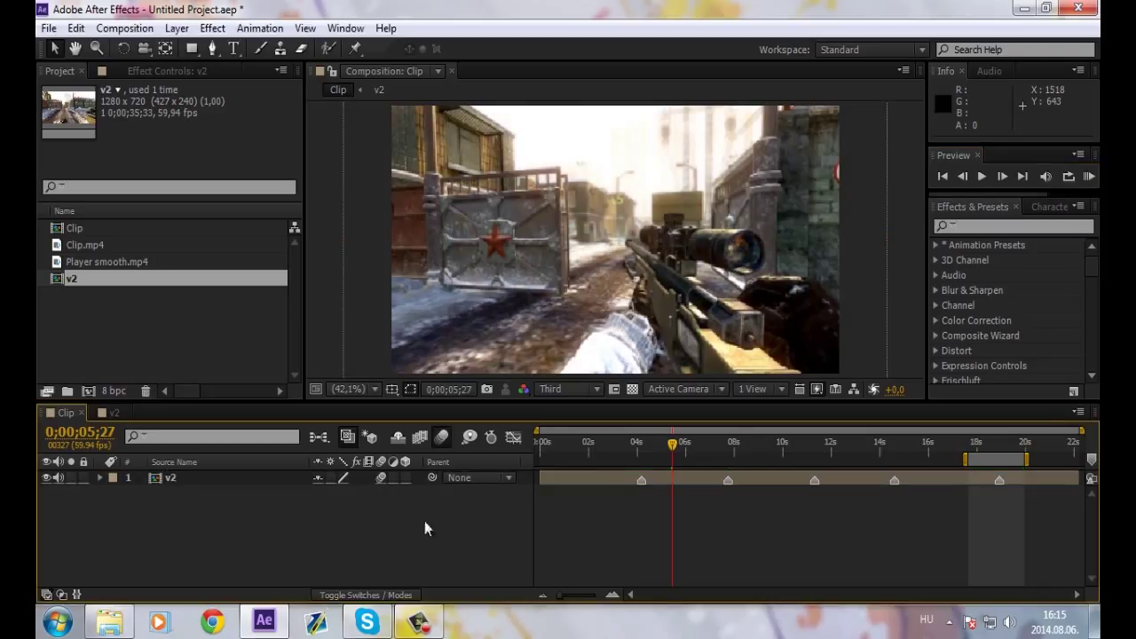
{"action": "mouse_move", "coordinate": [993, 458]}
{"action": "left_mouse_down"}
{"action": "mouse_move", "coordinate": [566, 459]}
{"action": "mouse_move", "coordinate": [1081, 459]}
{"action": "left_mouse_up"}
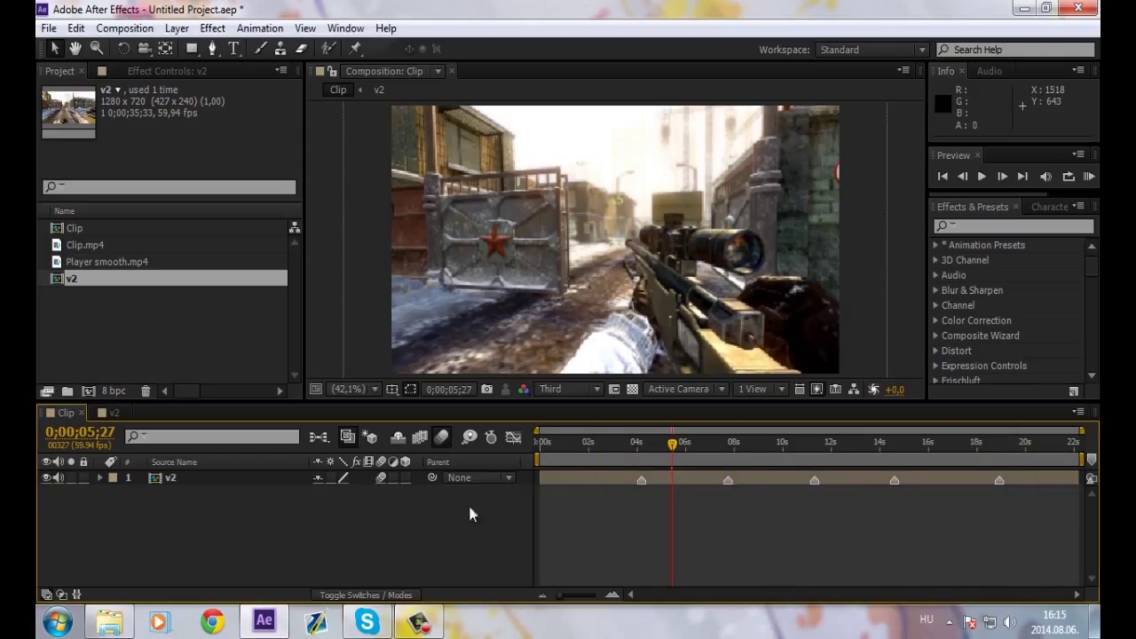
{"action": "left_click_drag", "start_coordinate": [719, 442], "coordinate": [778, 447]}
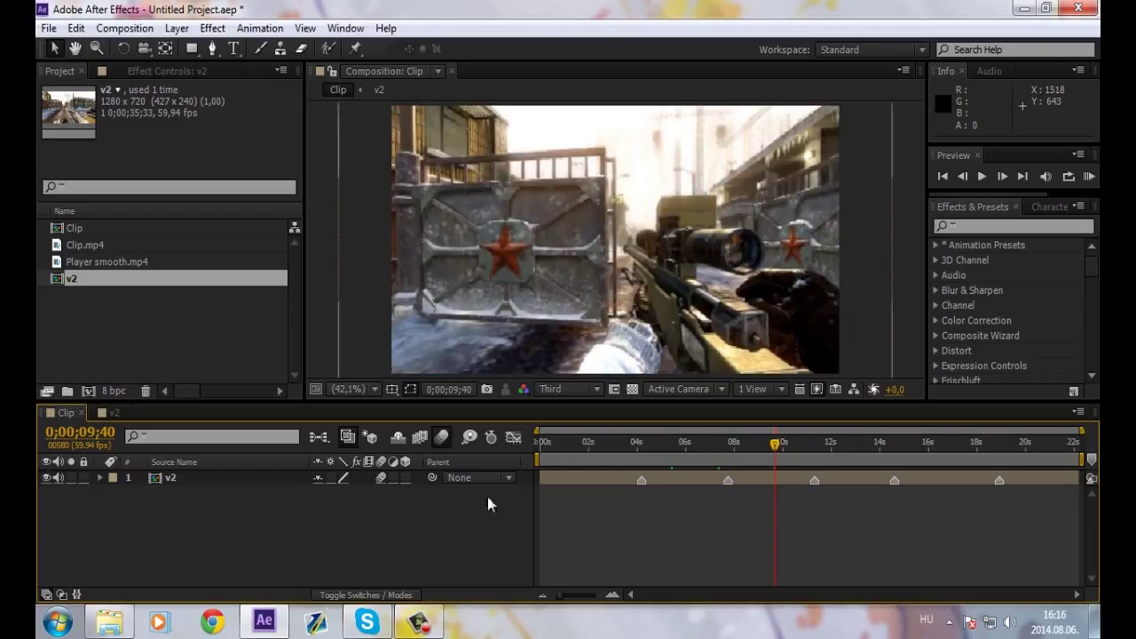
Open the v2 composition
{"action": "left_click", "coordinate": [188, 484]}
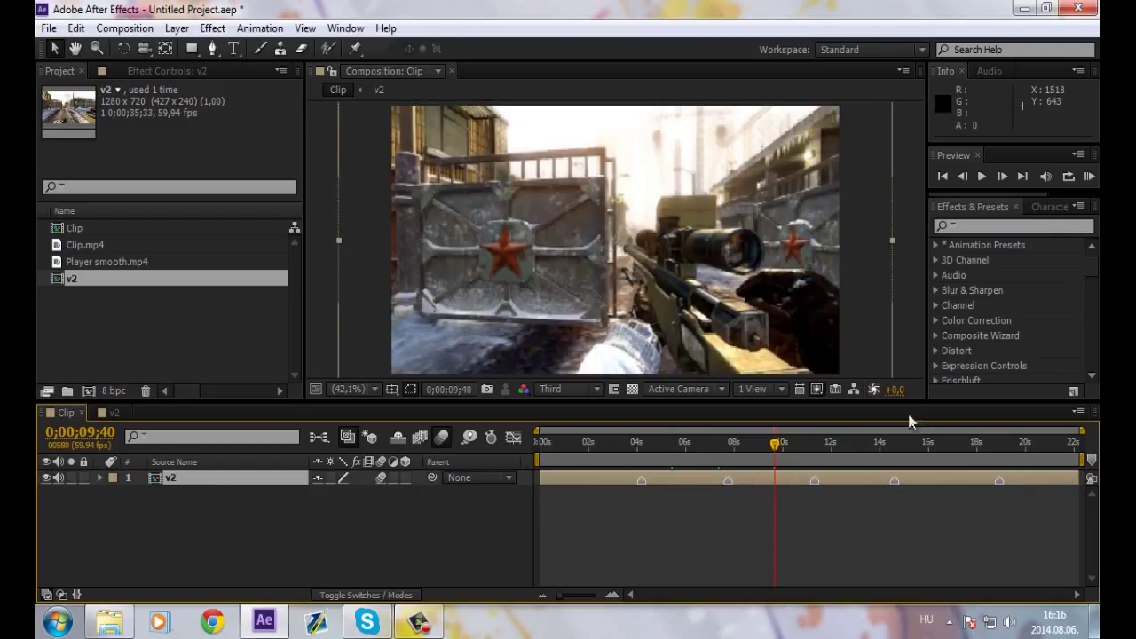
{"action": "left_click", "coordinate": [1036, 232]}
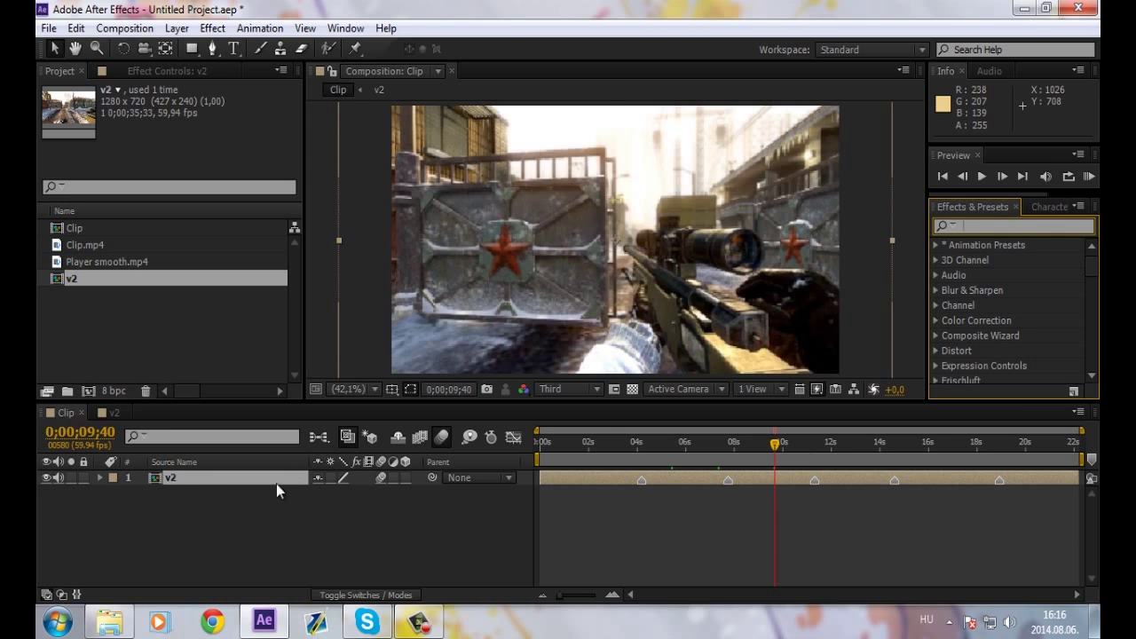
{"action": "left_click", "coordinate": [114, 411]}
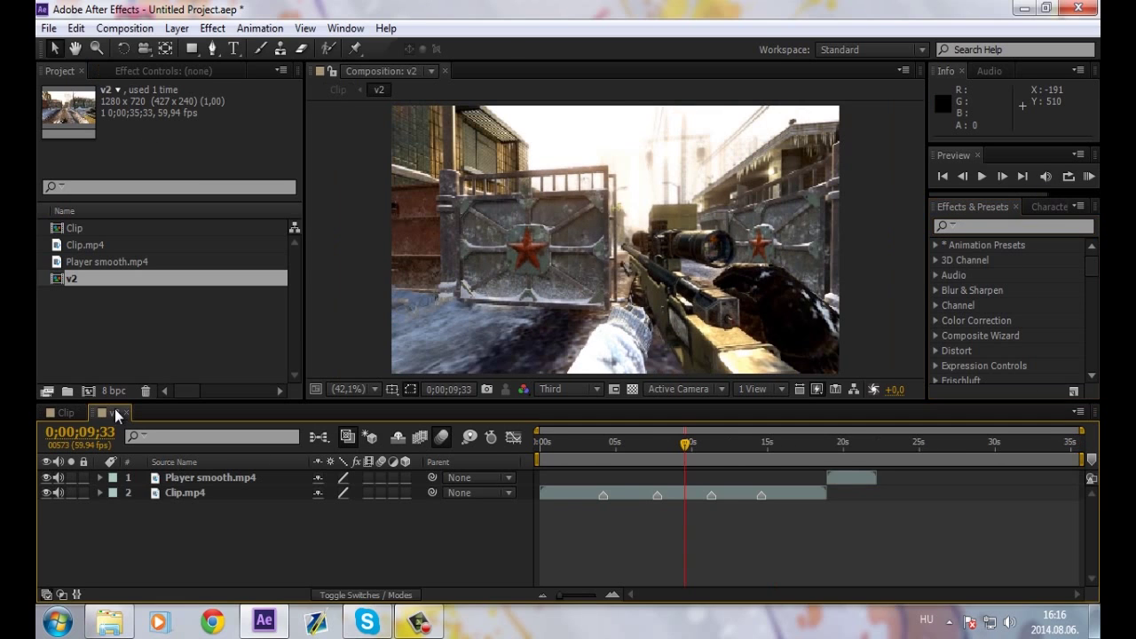
Delete Player smooth.mp4 and trim v2 to Clip.mp4's end at 0;00;18;55
{"action": "left_click", "coordinate": [857, 477]}
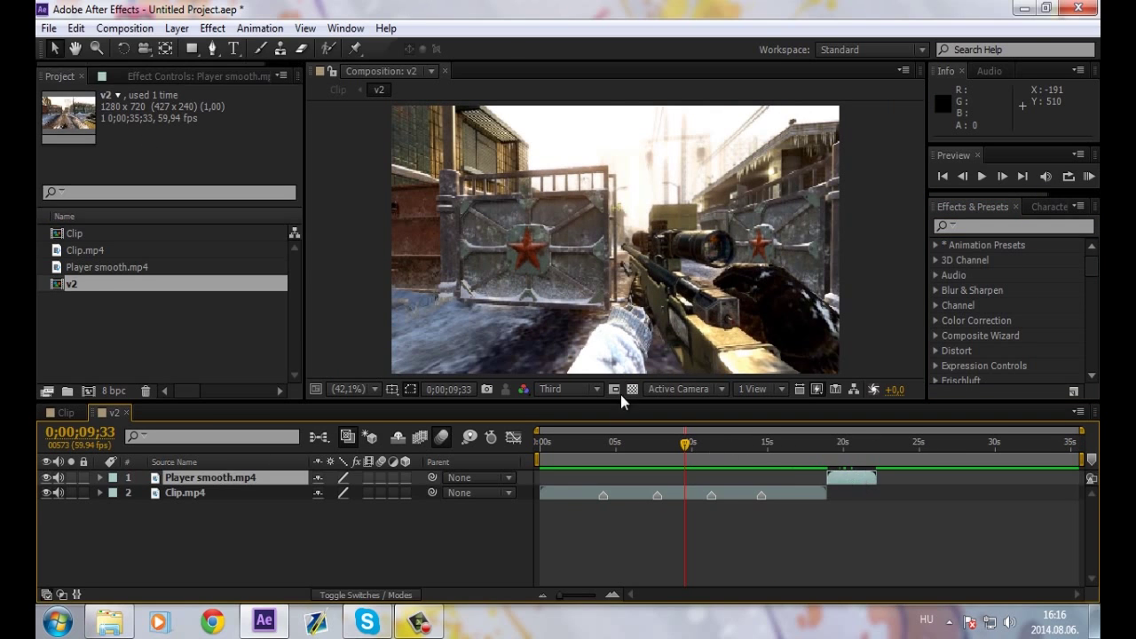
{"action": "key", "text": "Delete"}
{"action": "left_click", "coordinate": [815, 480]}
{"action": "key", "text": "ctrl+alt+b"}
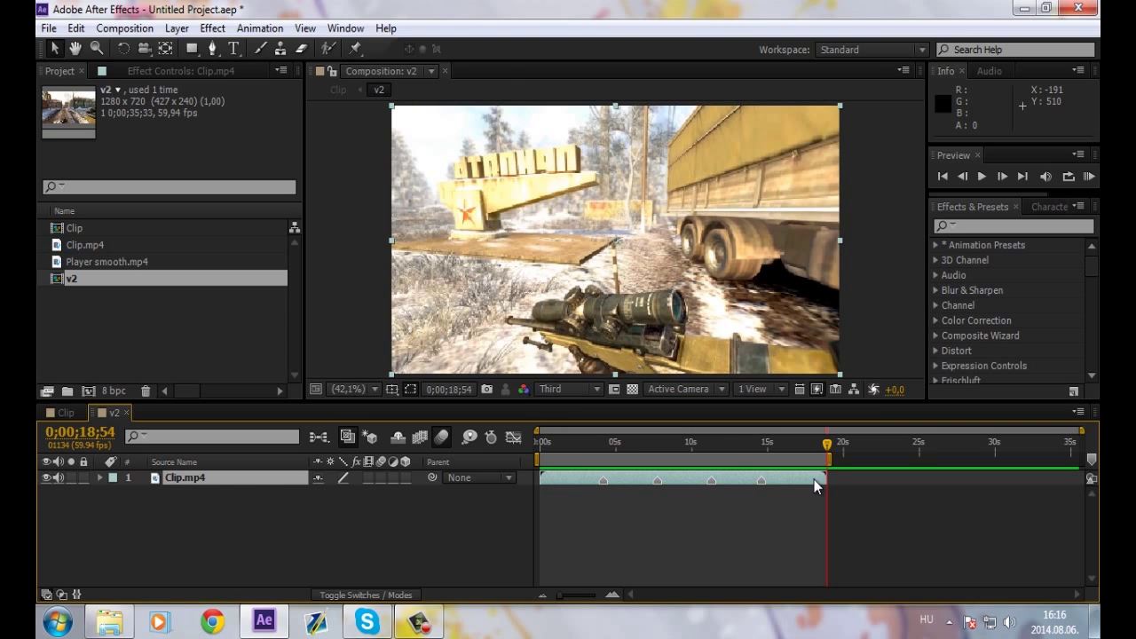
{"action": "left_click", "coordinate": [732, 444]}
{"action": "right_click", "coordinate": [726, 464]}
{"action": "left_click", "coordinate": [763, 517]}
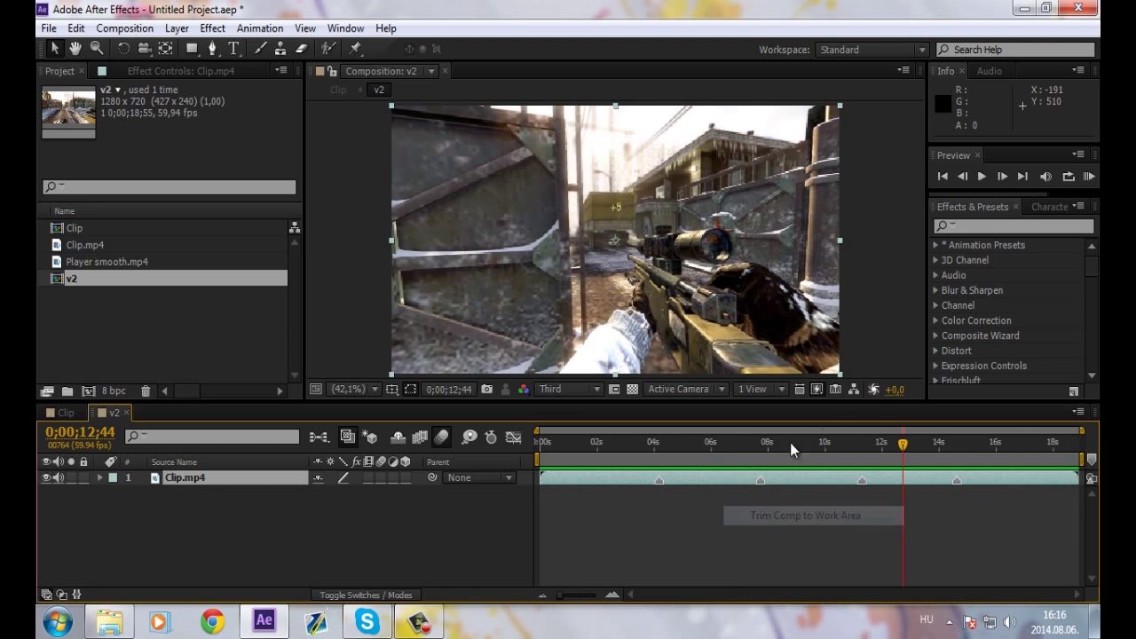
{"action": "left_click", "coordinate": [979, 225]}
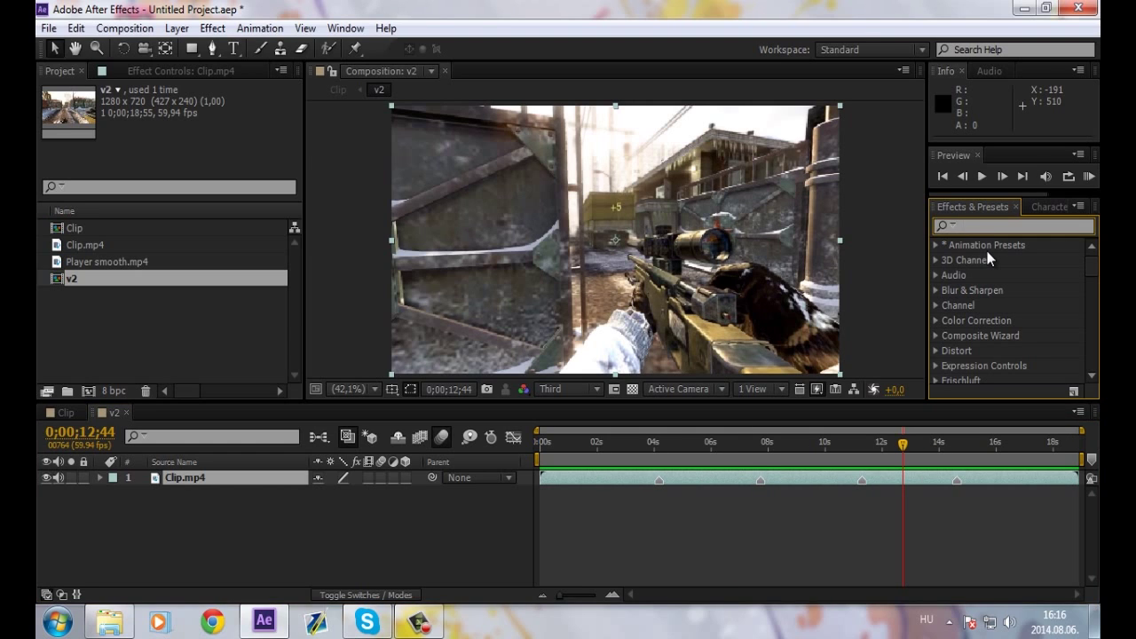
Search Effects & Presets for 'Mosaic' and add a new adjustment layer above Clip.mp4
{"action": "type", "text": "mosi"}
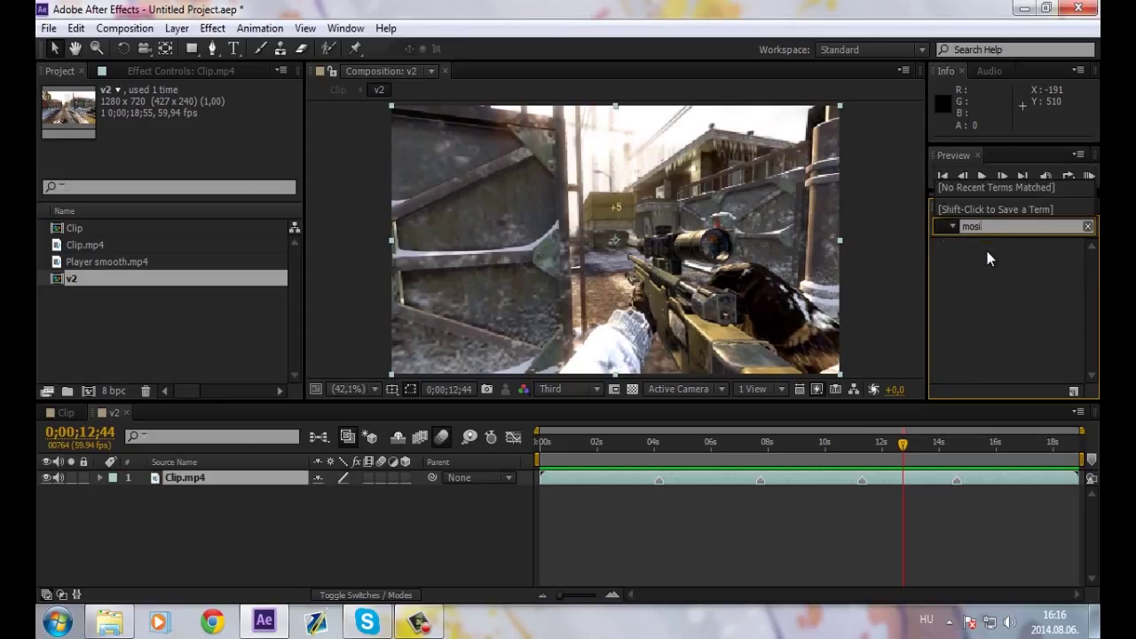
{"action": "key", "text": "BackSpace"}
{"action": "type", "text": "ai"}
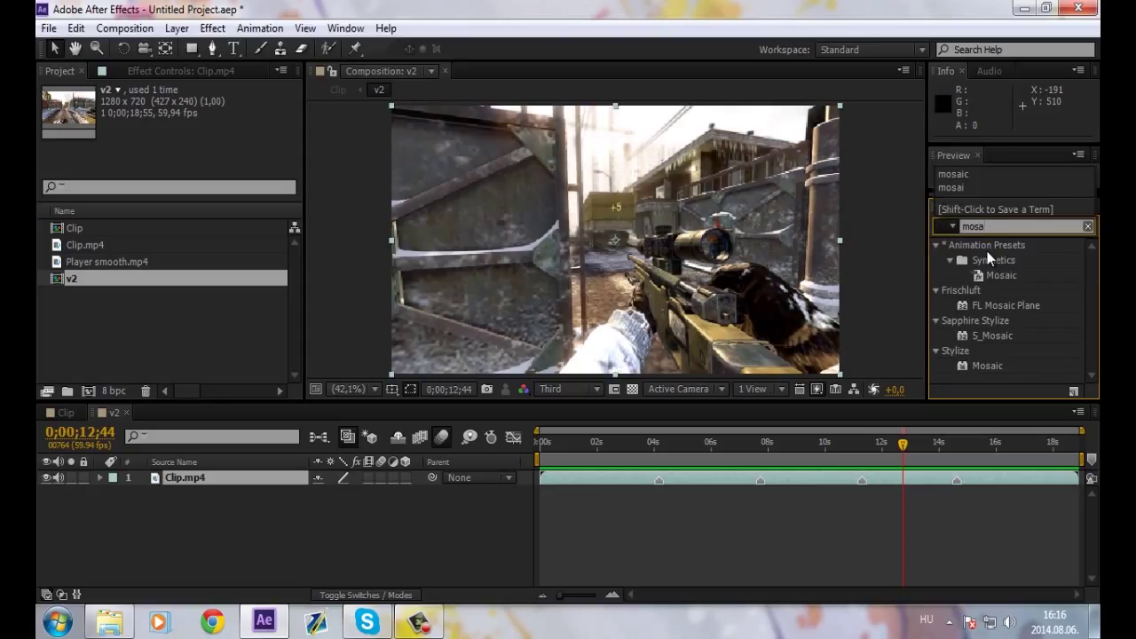
{"action": "type", "text": "c"}
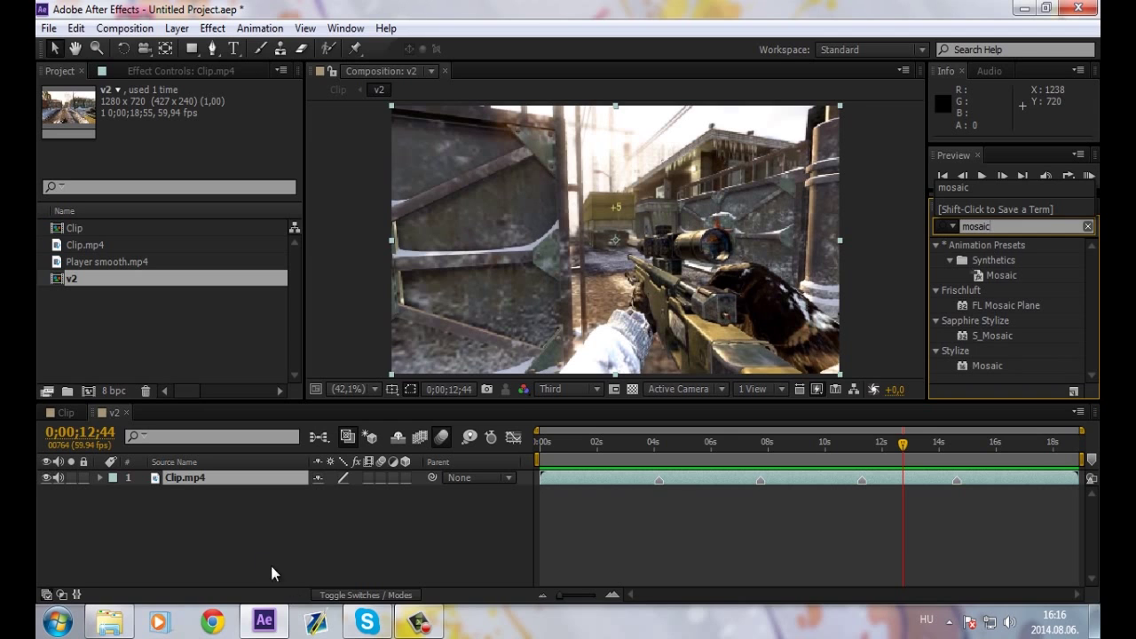
{"action": "right_click", "coordinate": [266, 567]}
{"action": "mouse_move", "coordinate": [299, 357]}
{"action": "left_click", "coordinate": [572, 501]}
Scrub to the scope shot and drop the Synthetics Mosaic preset onto the adjustment layer
{"action": "left_click_drag", "start_coordinate": [902, 444], "coordinate": [657, 476]}
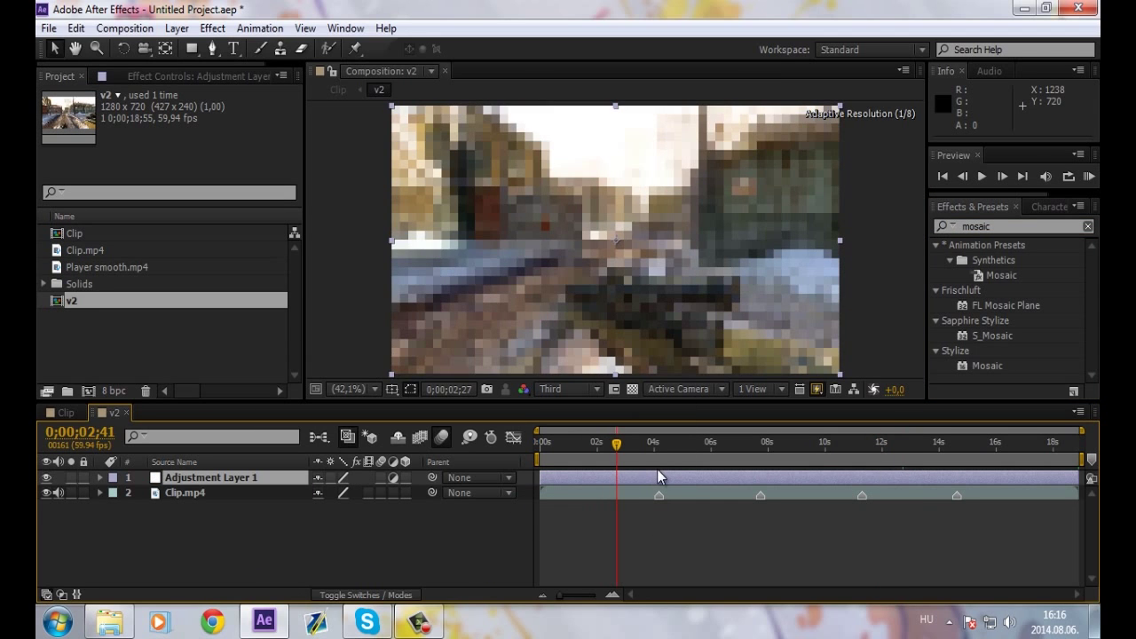
{"action": "mouse_move", "coordinate": [665, 470]}
{"action": "left_mouse_down"}
{"action": "mouse_move", "coordinate": [640, 466]}
{"action": "mouse_move", "coordinate": [671, 455]}
{"action": "left_mouse_up"}
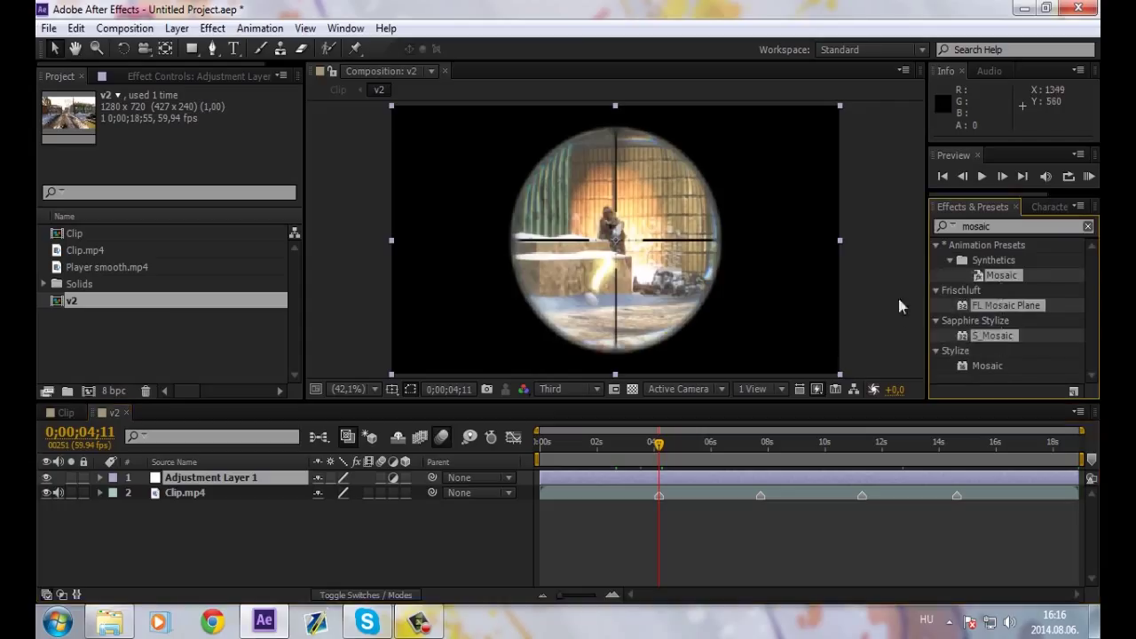
{"action": "mouse_move", "coordinate": [998, 277]}
{"action": "left_mouse_down"}
{"action": "mouse_move", "coordinate": [739, 475]}
{"action": "mouse_move", "coordinate": [707, 475]}
{"action": "left_mouse_up"}
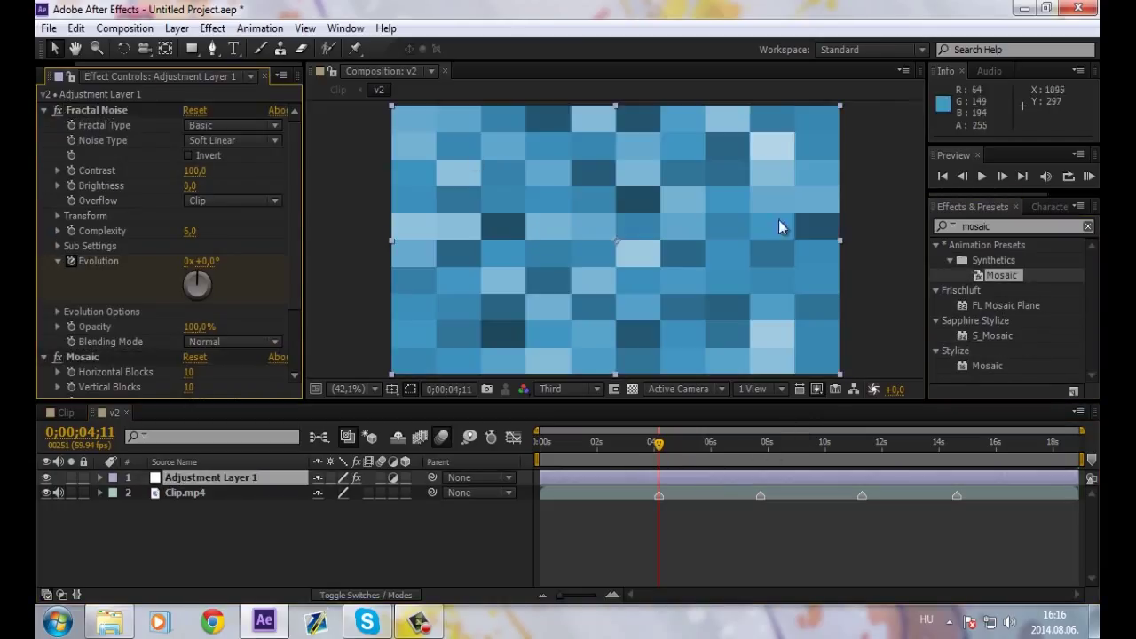
Delete the preset's Fractal Noise, Mosaic and Tritone effects from Adjustment Layer 1
{"action": "left_click", "coordinate": [103, 109]}
{"action": "key", "text": "Delete"}
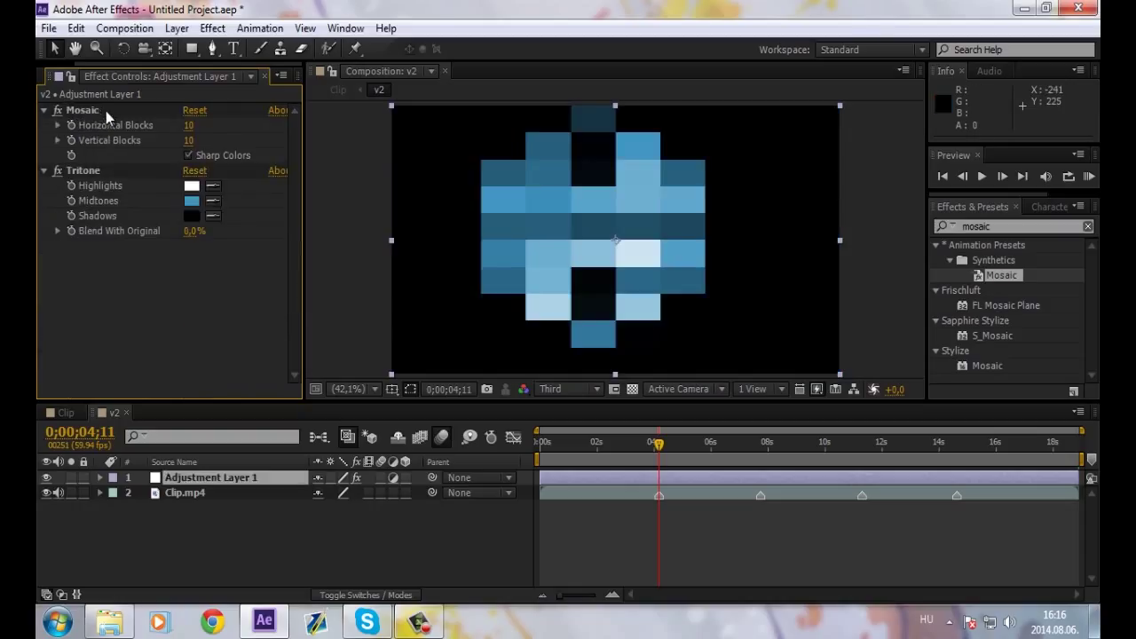
{"action": "left_click", "coordinate": [105, 110]}
{"action": "key", "text": "Delete"}
{"action": "left_click", "coordinate": [91, 110]}
{"action": "key", "text": "Delete"}
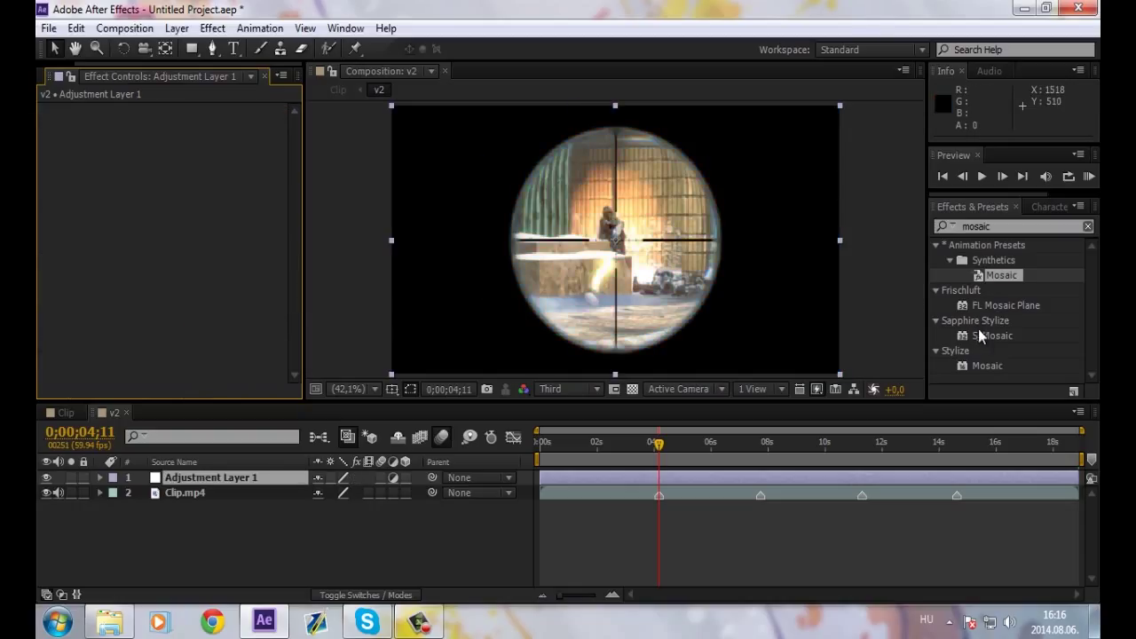
Apply Stylize Mosaic to the adjustment layer and turn on Sharp Colors at 0;00;03;18
{"action": "left_click", "coordinate": [986, 364]}
{"action": "left_click_drag", "start_coordinate": [483, 446], "coordinate": [559, 479]}
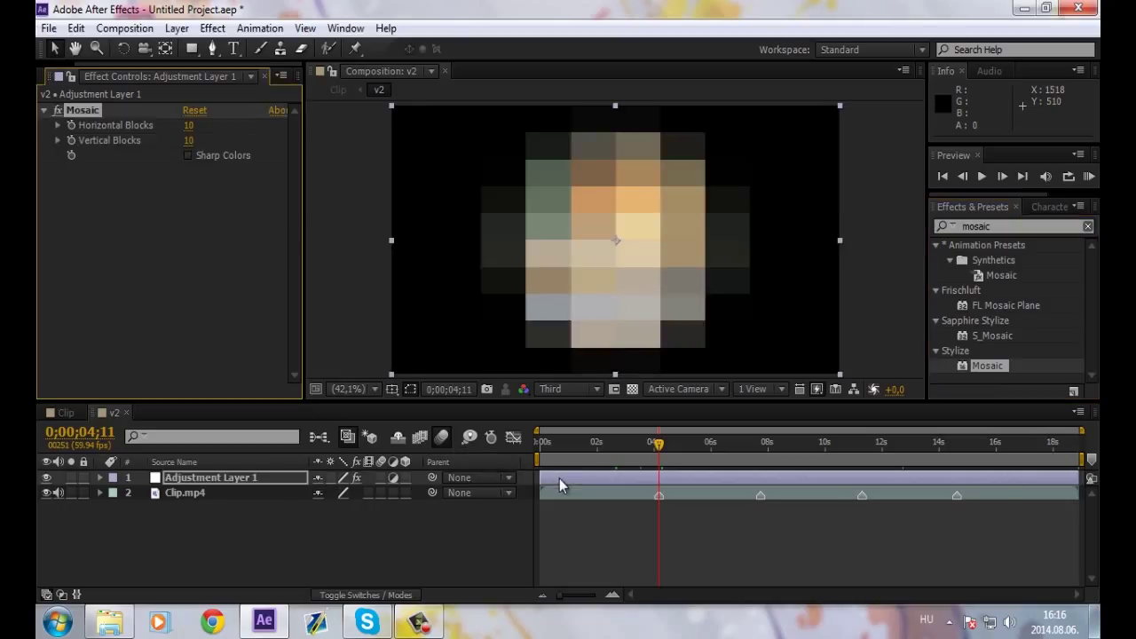
{"action": "left_click", "coordinate": [634, 443]}
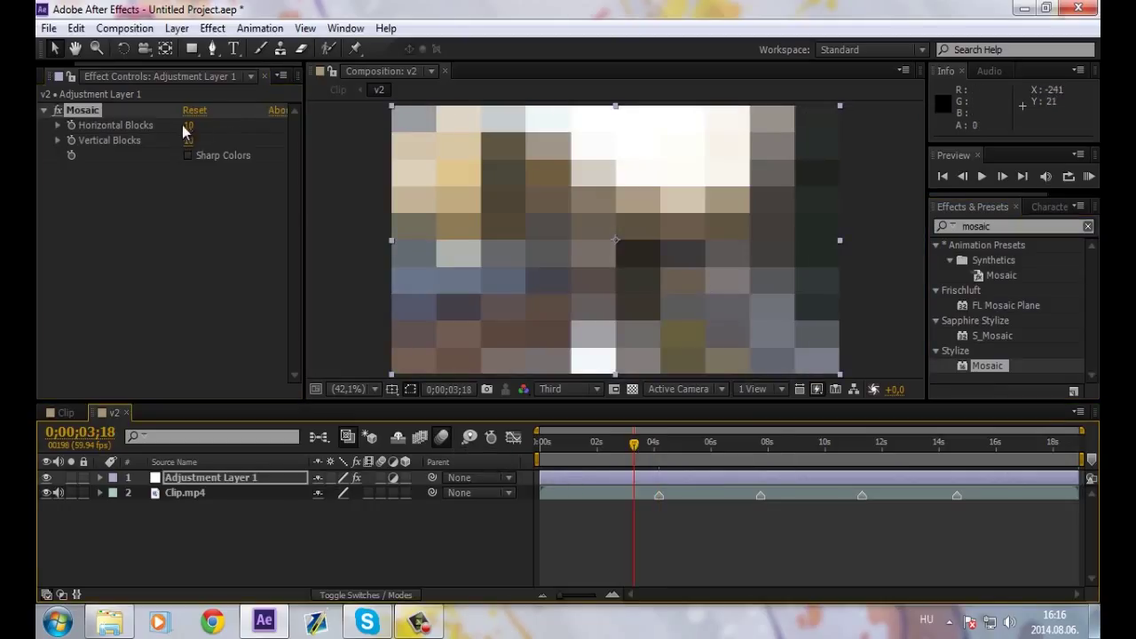
{"action": "left_click", "coordinate": [188, 155]}
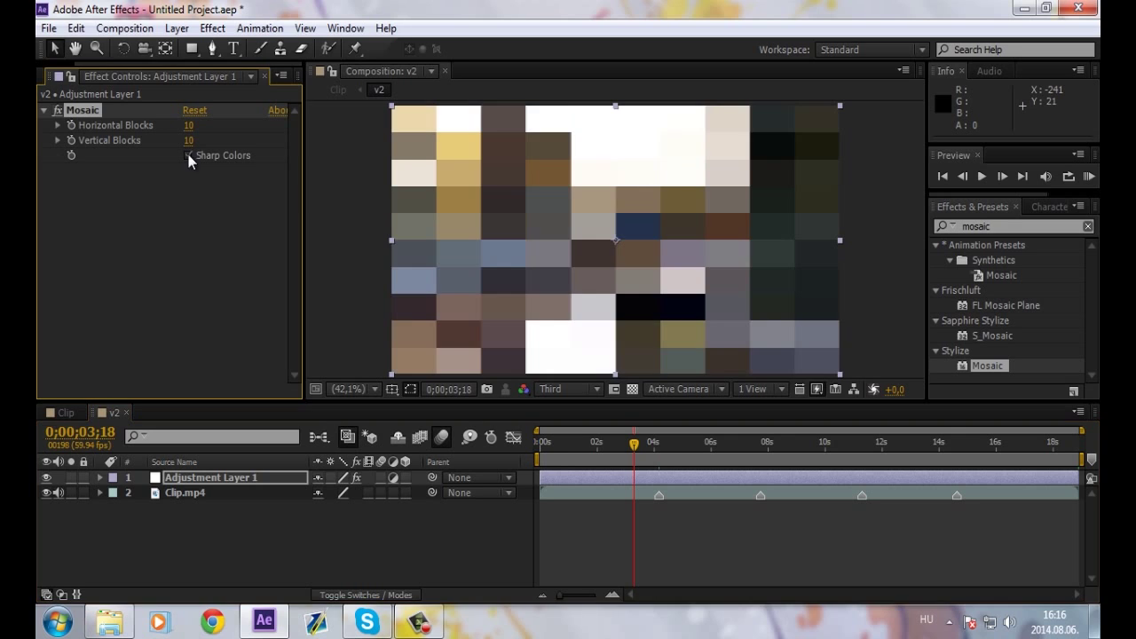
{"action": "left_click", "coordinate": [333, 595]}
Try Add, Color Dodge and Overlay blend modes on the adjustment layer, settling on Add
{"action": "left_click", "coordinate": [335, 480]}
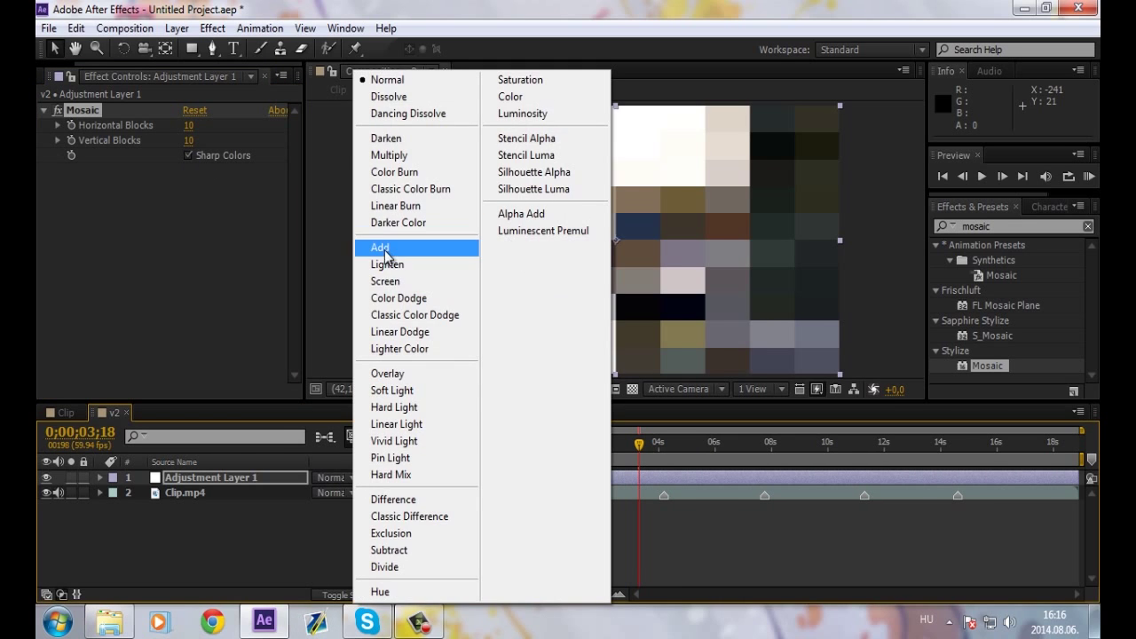
{"action": "left_click", "coordinate": [381, 248]}
{"action": "left_click", "coordinate": [334, 477]}
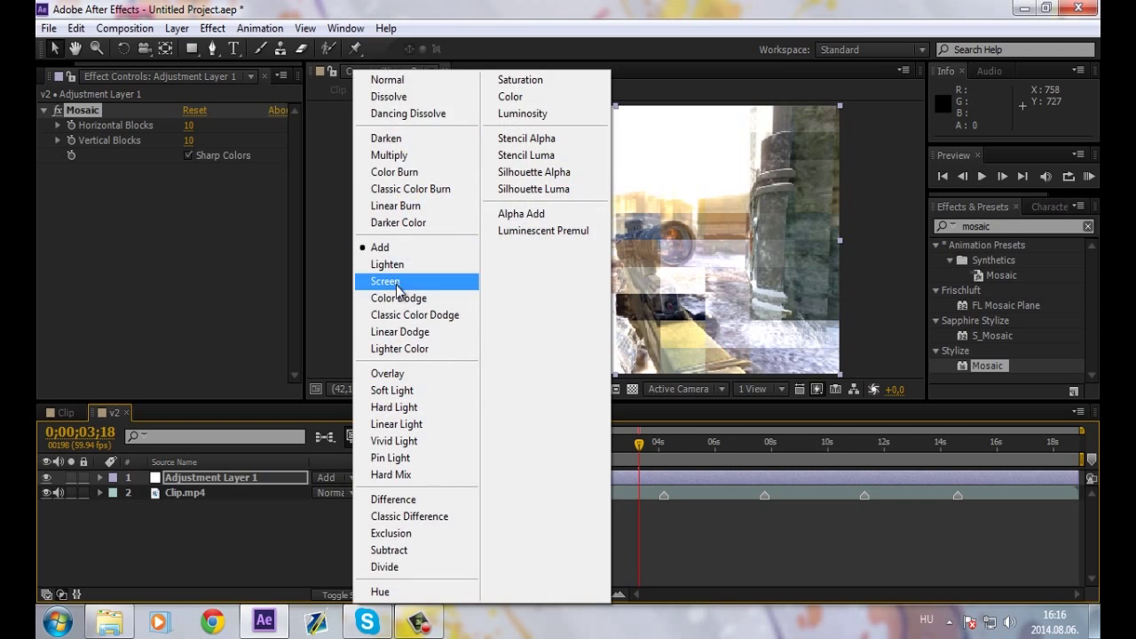
{"action": "left_click", "coordinate": [399, 298]}
{"action": "left_click", "coordinate": [328, 476]}
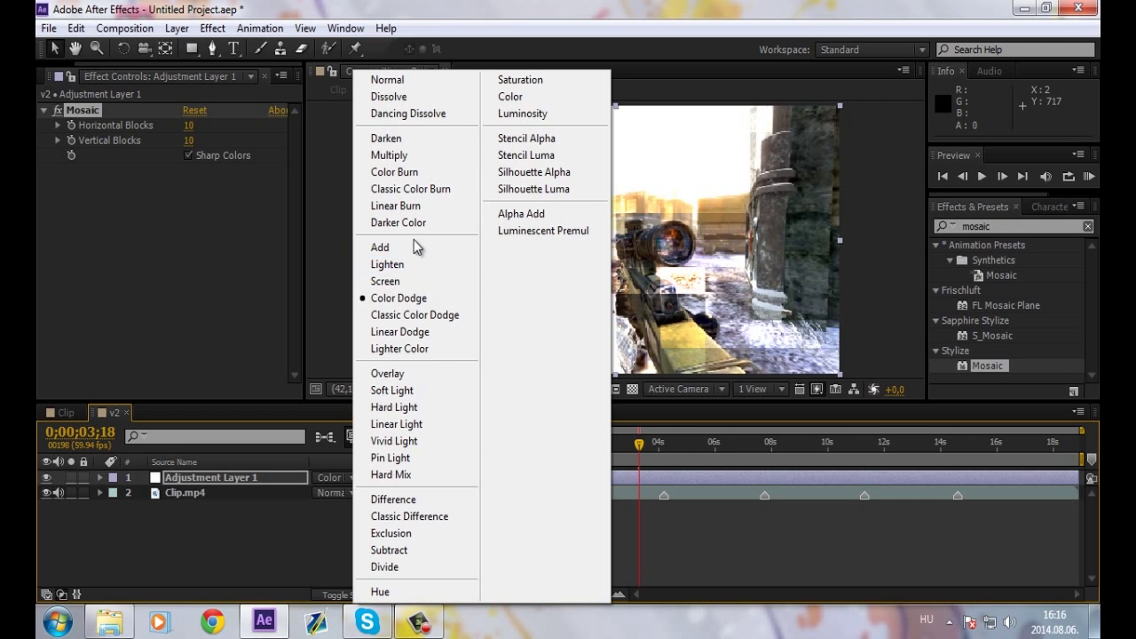
{"action": "left_click", "coordinate": [387, 374]}
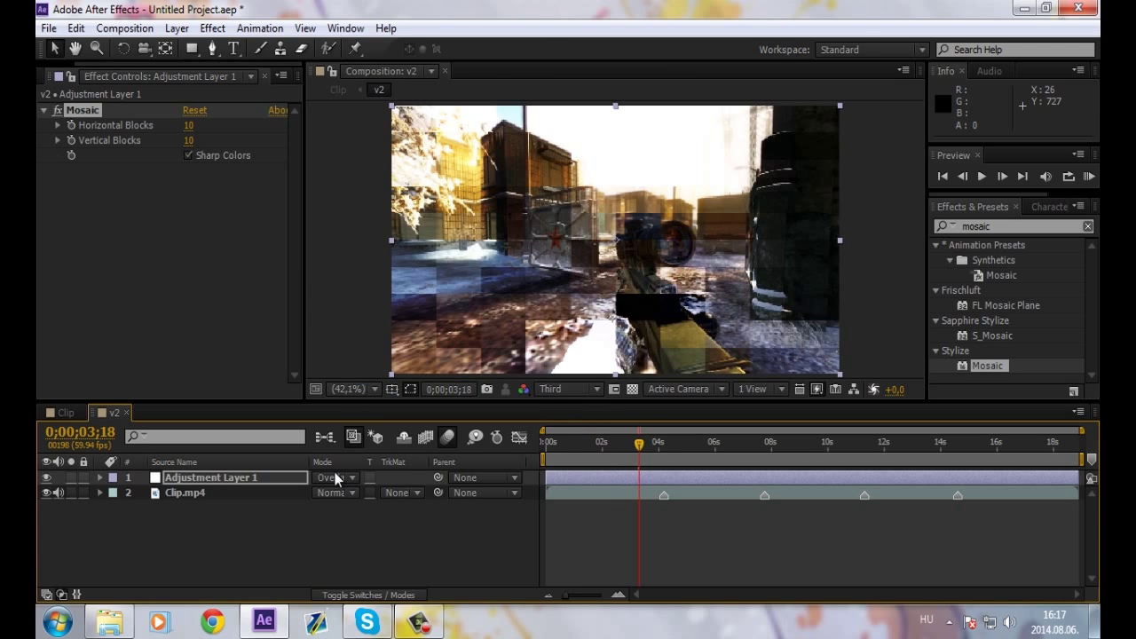
{"action": "left_click", "coordinate": [335, 477]}
{"action": "left_click", "coordinate": [390, 247]}
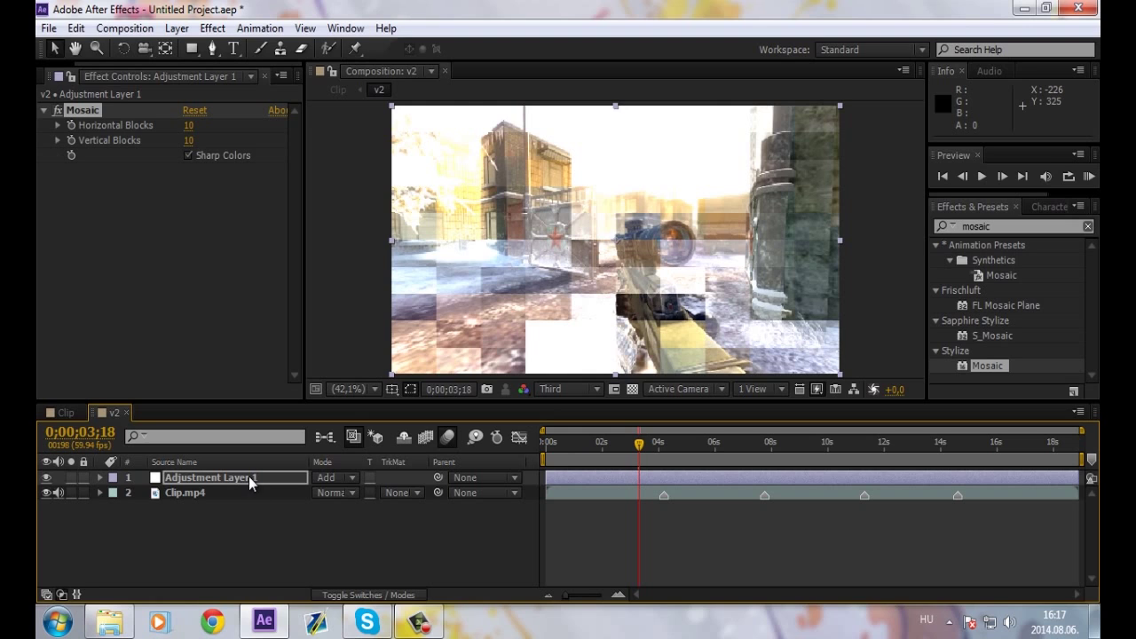
Lower the adjustment layer's opacity to 50%, then to 35%
{"action": "key", "text": "t"}
{"action": "left_click", "coordinate": [327, 493]}
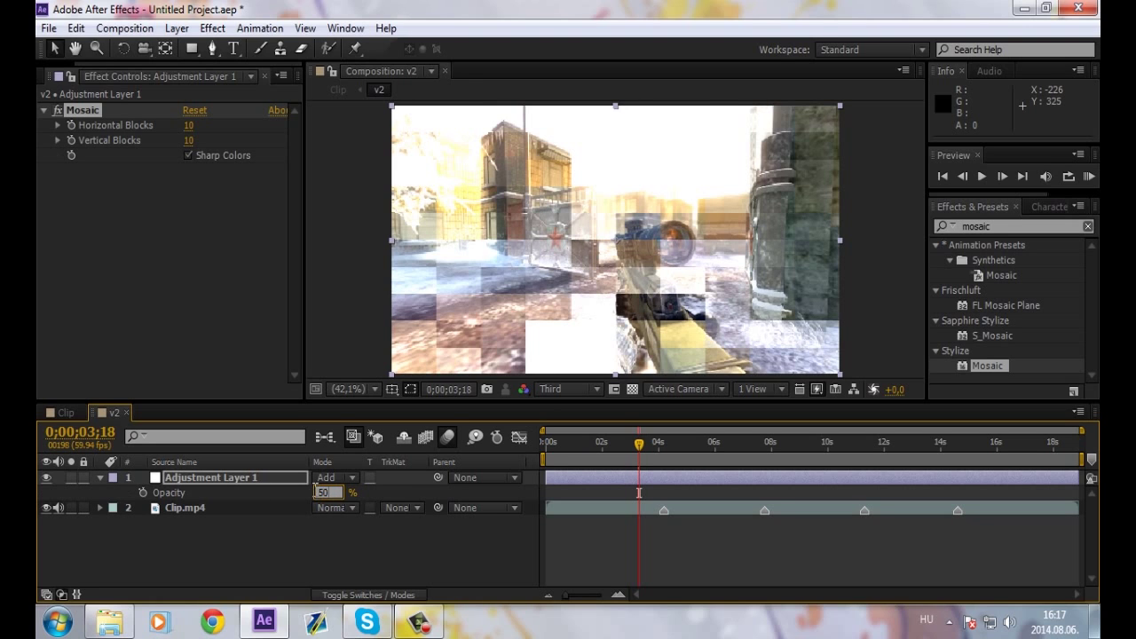
{"action": "key", "text": "Return"}
{"action": "left_click", "coordinate": [321, 492]}
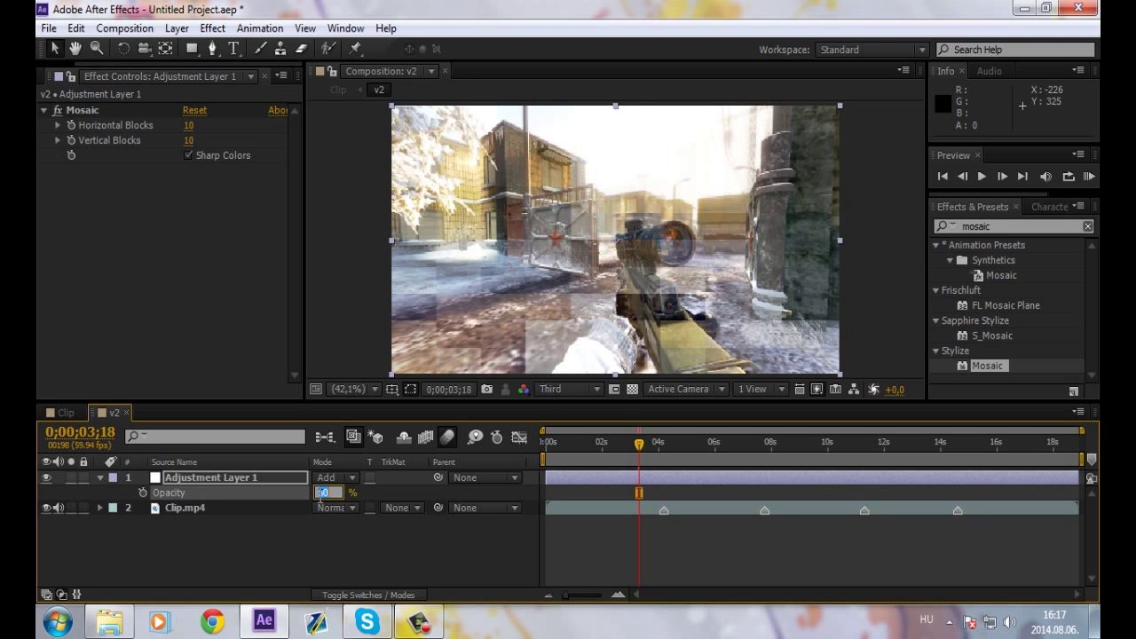
{"action": "type", "text": "5"}
{"action": "type", "text": "35"}
{"action": "key", "text": "Return"}
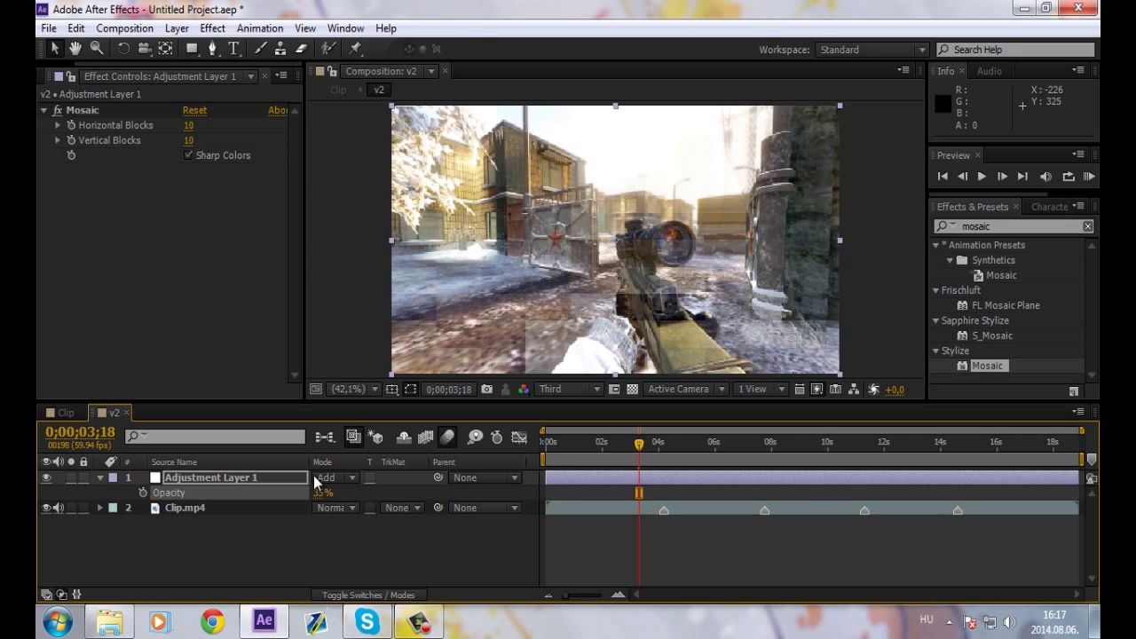
Set the Mosaic to 57 horizontal and 276 vertical blocks and save the project
{"action": "left_click", "coordinate": [100, 479]}
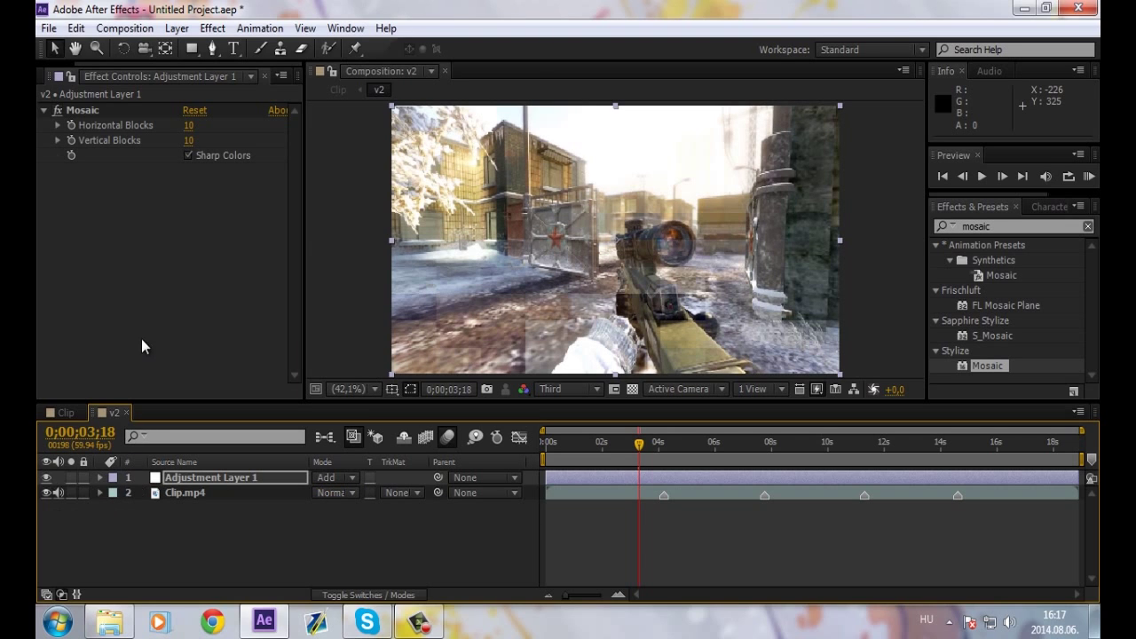
{"action": "left_click_drag", "start_coordinate": [188, 125], "coordinate": [218, 132]}
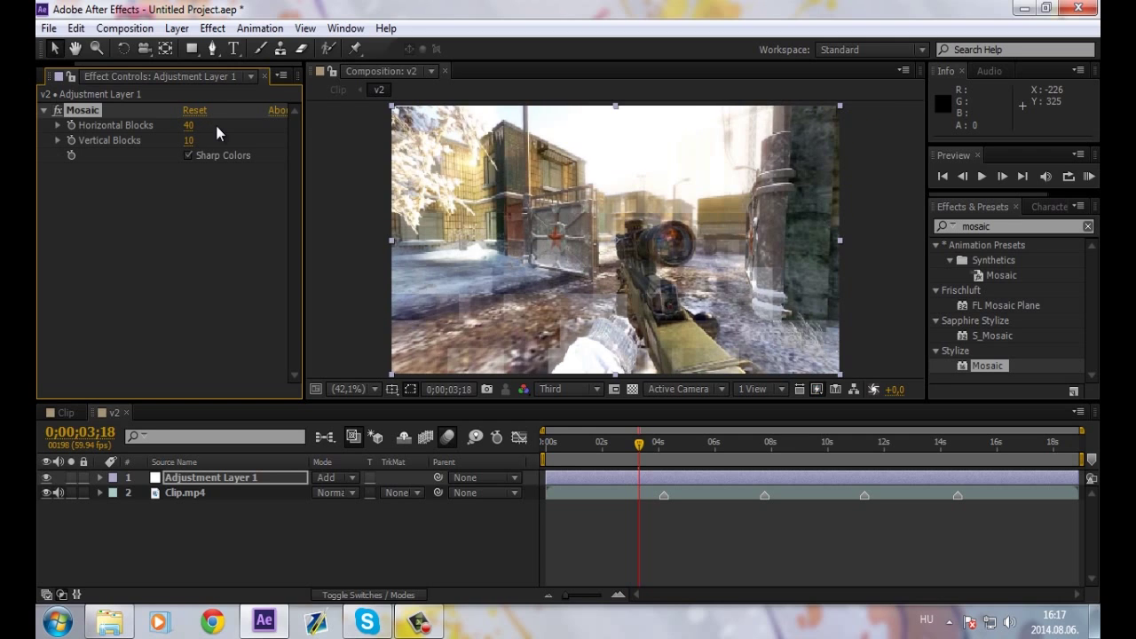
{"action": "left_click", "coordinate": [67, 479]}
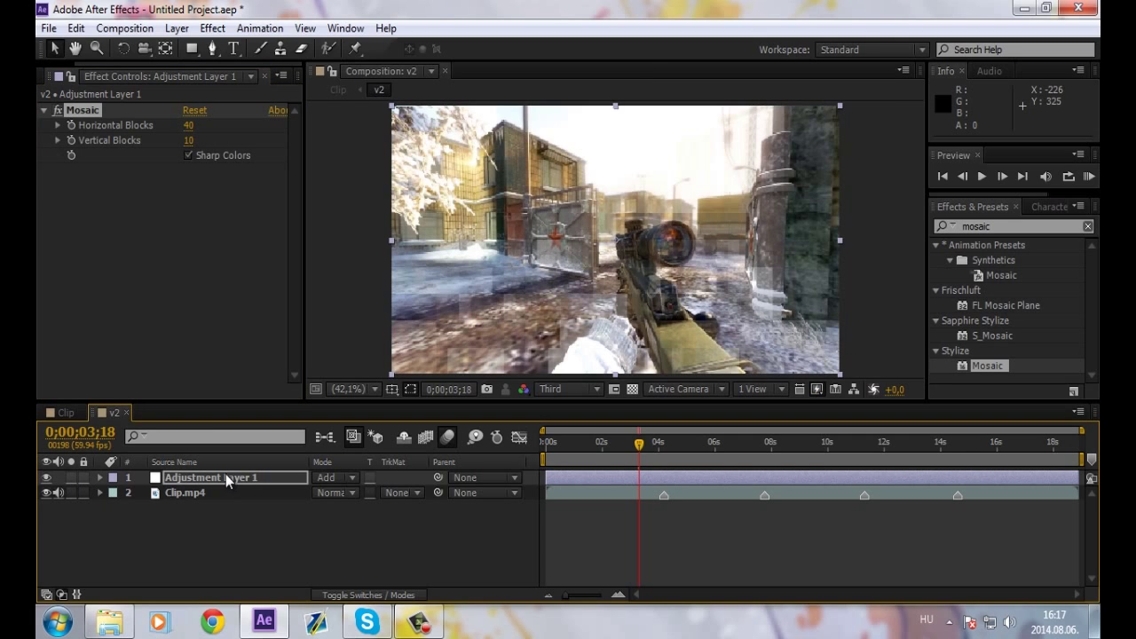
{"action": "key", "text": "t"}
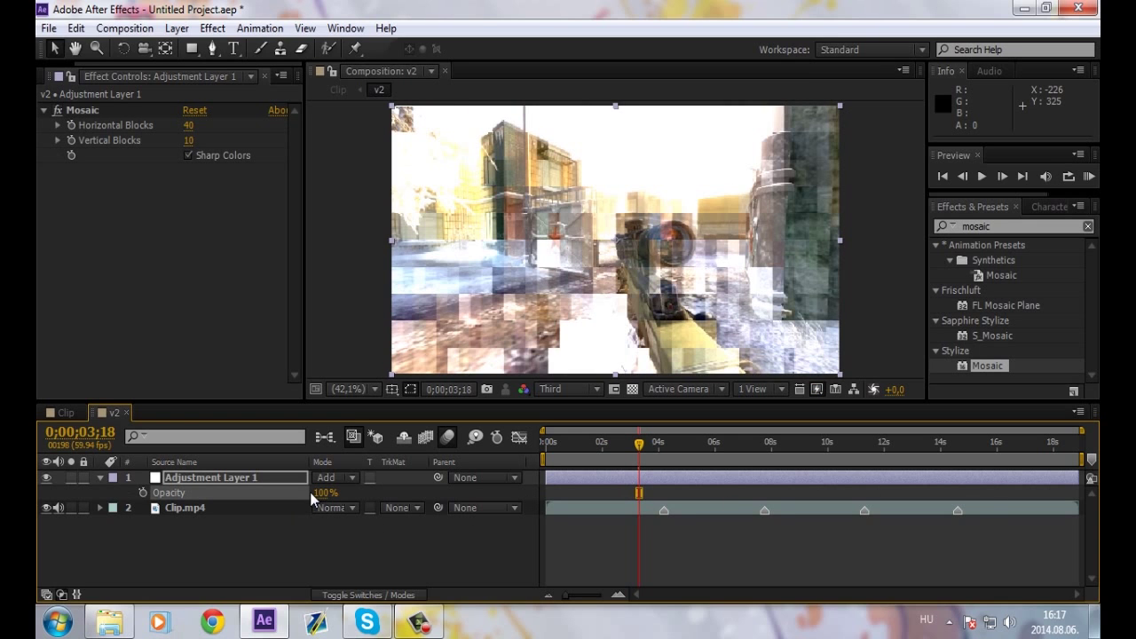
{"action": "left_click", "coordinate": [99, 477]}
{"action": "left_click", "coordinate": [166, 211]}
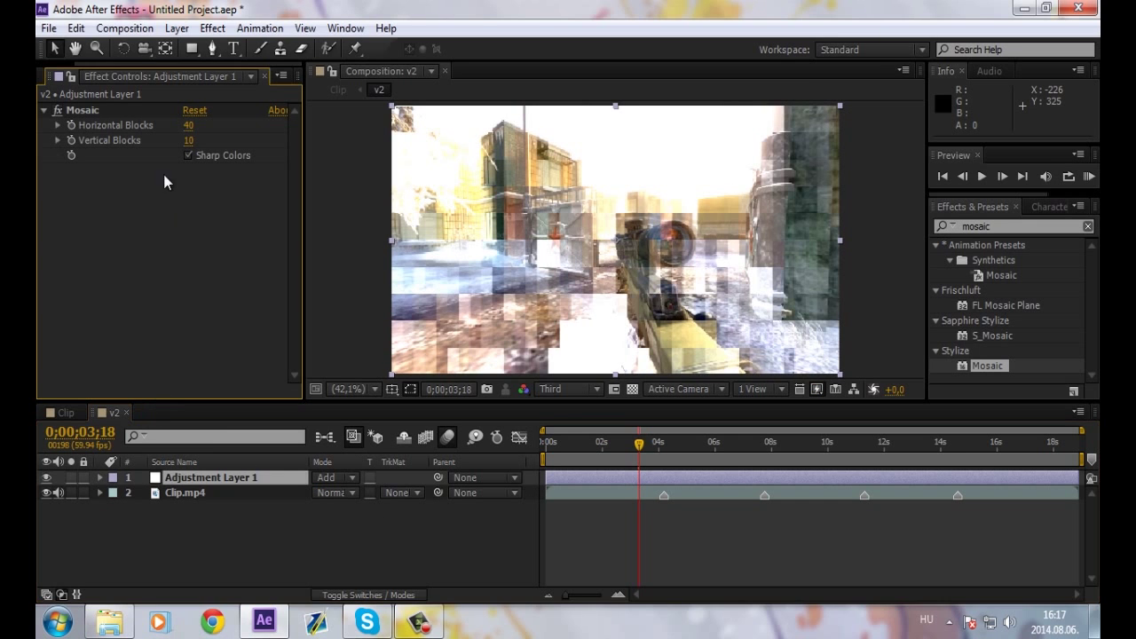
{"action": "mouse_move", "coordinate": [187, 130]}
{"action": "left_mouse_down"}
{"action": "mouse_move", "coordinate": [135, 126]}
{"action": "mouse_move", "coordinate": [380, 148]}
{"action": "left_mouse_up"}
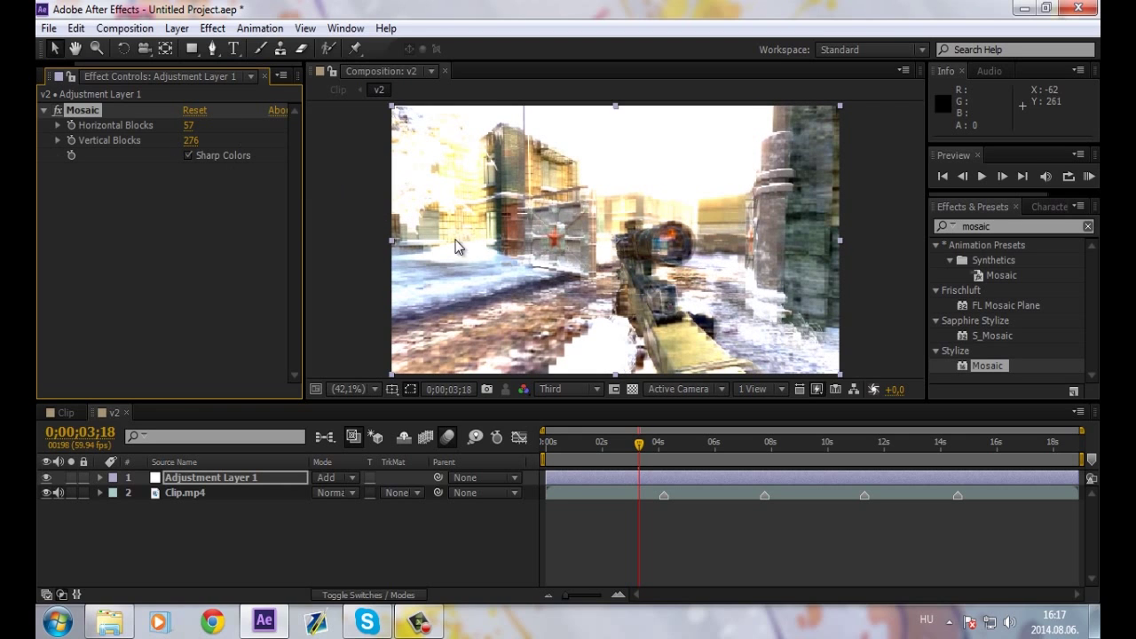
{"action": "key", "text": "ctrl+s"}
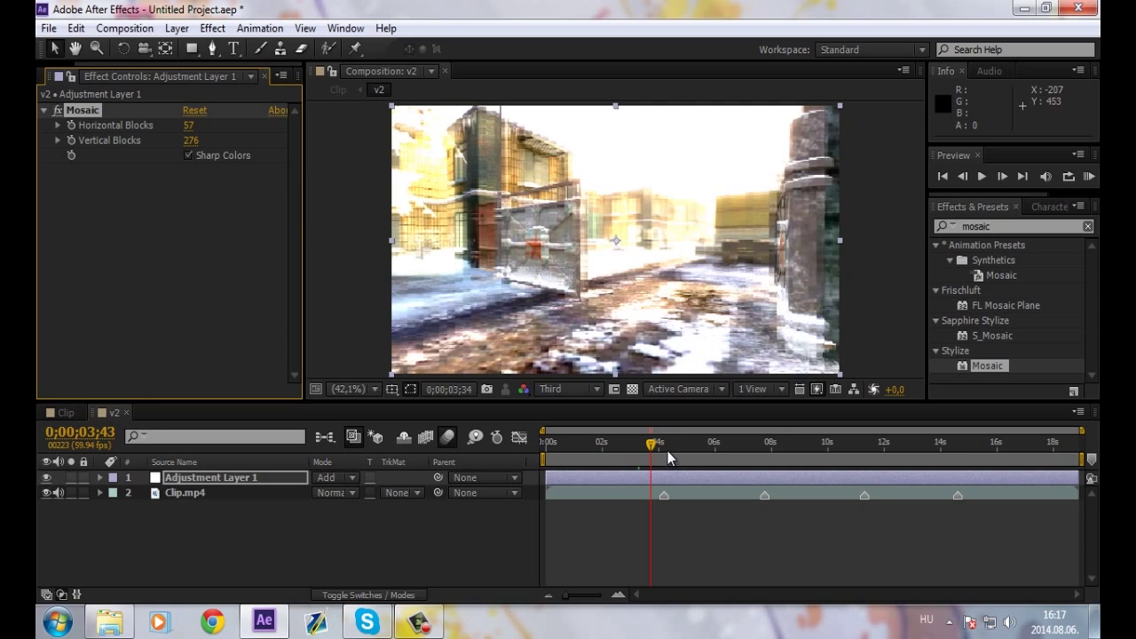
Trim Adjustment Layer 1's in-point to 0;00;04;11, where the scope view first appears
{"action": "left_click_drag", "start_coordinate": [653, 443], "coordinate": [665, 448]}
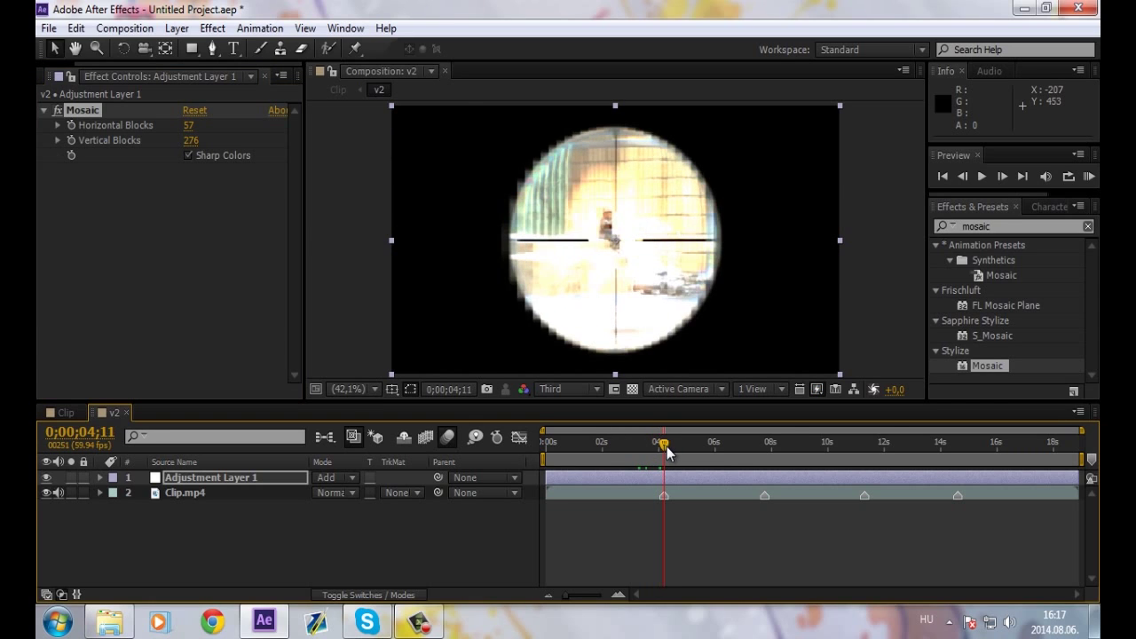
{"action": "mouse_move", "coordinate": [668, 444]}
{"action": "left_mouse_down"}
{"action": "mouse_move", "coordinate": [714, 451]}
{"action": "mouse_move", "coordinate": [664, 448]}
{"action": "left_mouse_up"}
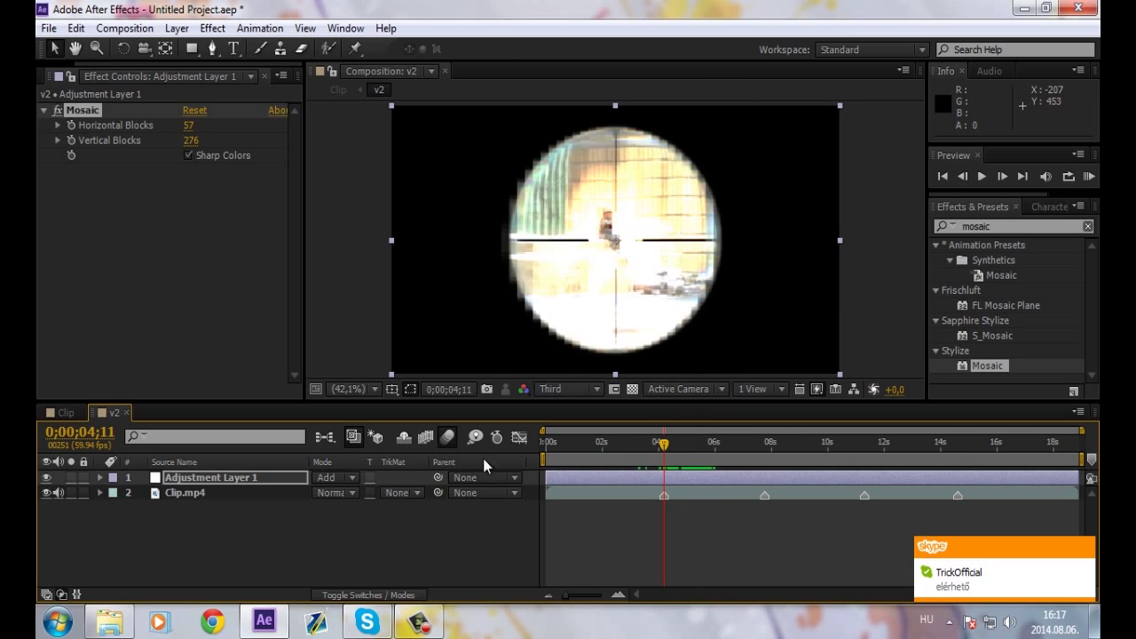
{"action": "left_click_drag", "start_coordinate": [546, 477], "coordinate": [667, 477]}
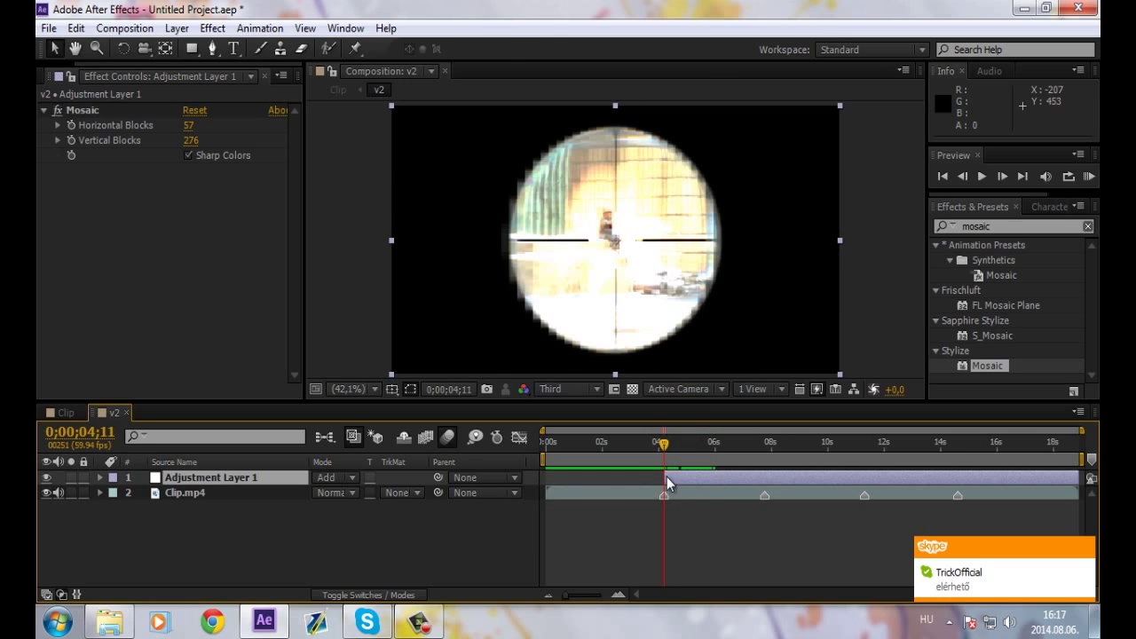
{"action": "left_click", "coordinate": [1079, 546]}
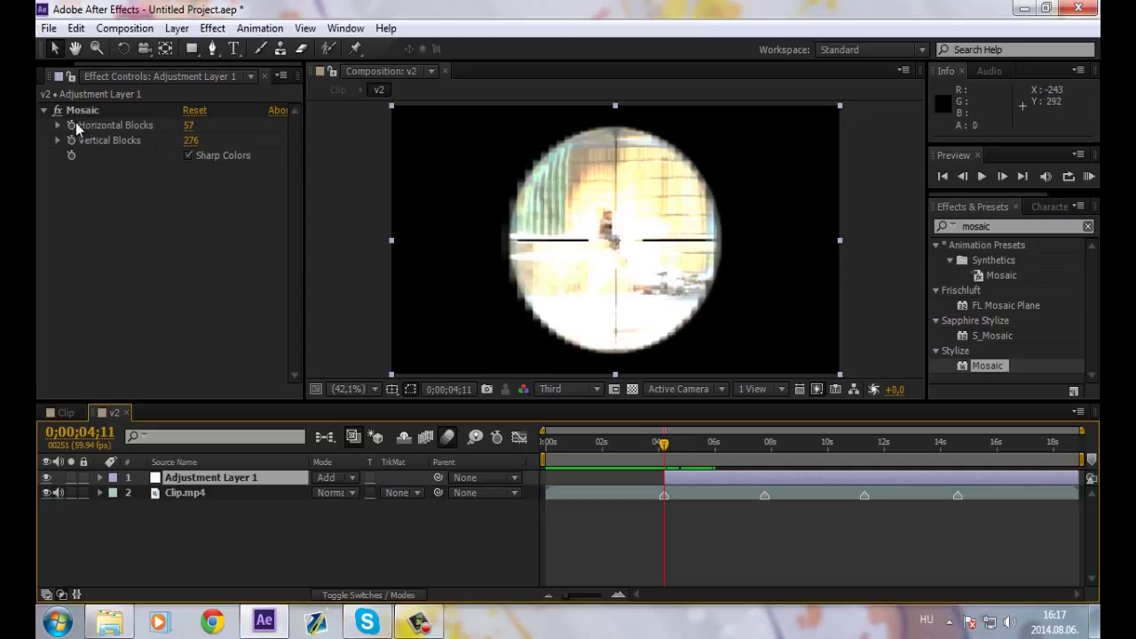
Keyframe the Mosaic at 1 horizontal and 1 vertical block at 4;11
{"action": "left_click", "coordinate": [191, 125]}
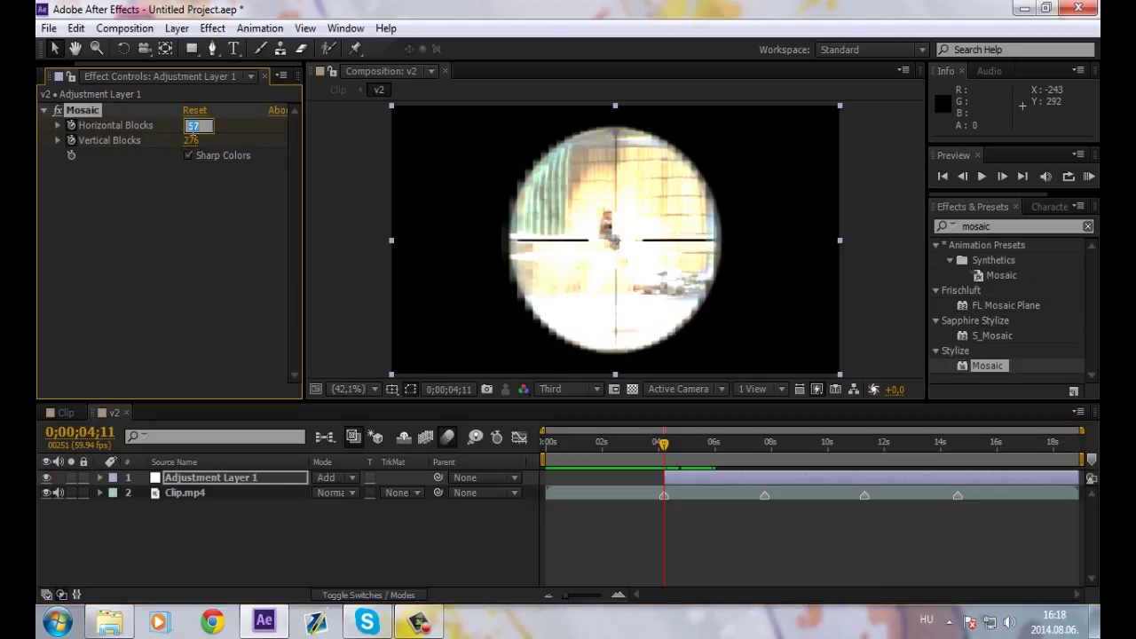
{"action": "type", "text": "0"}
{"action": "key", "text": "Tab"}
{"action": "type", "text": "0"}
{"action": "key", "text": "Return"}
{"action": "left_click", "coordinate": [198, 210]}
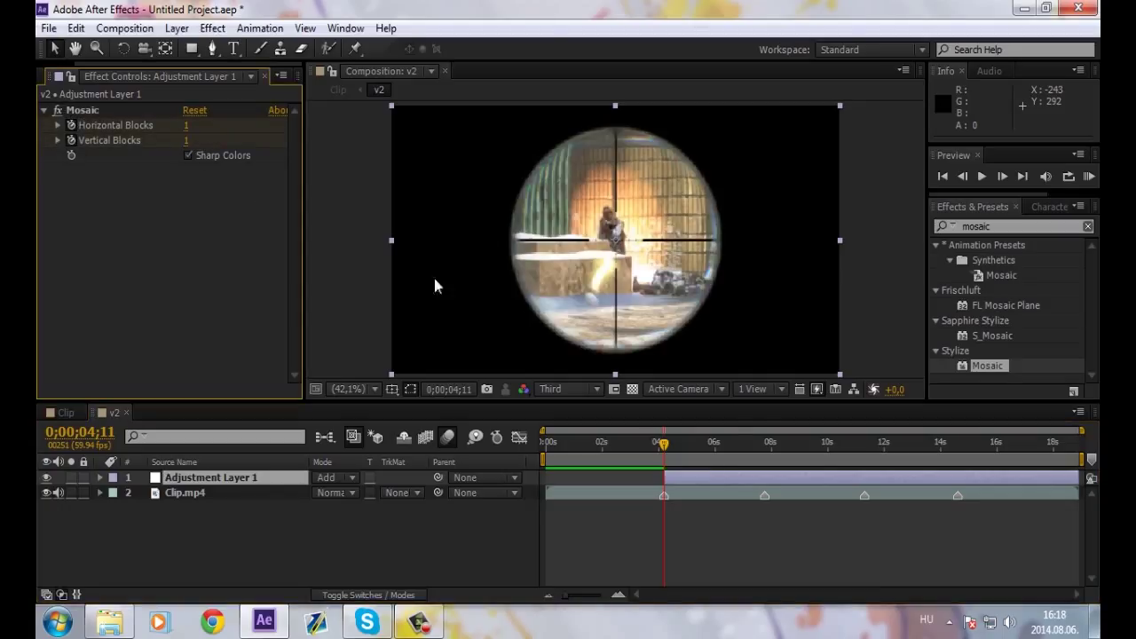
Keyframe the Mosaic to 50 by 276 blocks at 4;21 and reveal the keyframes
{"action": "left_click", "coordinate": [675, 441]}
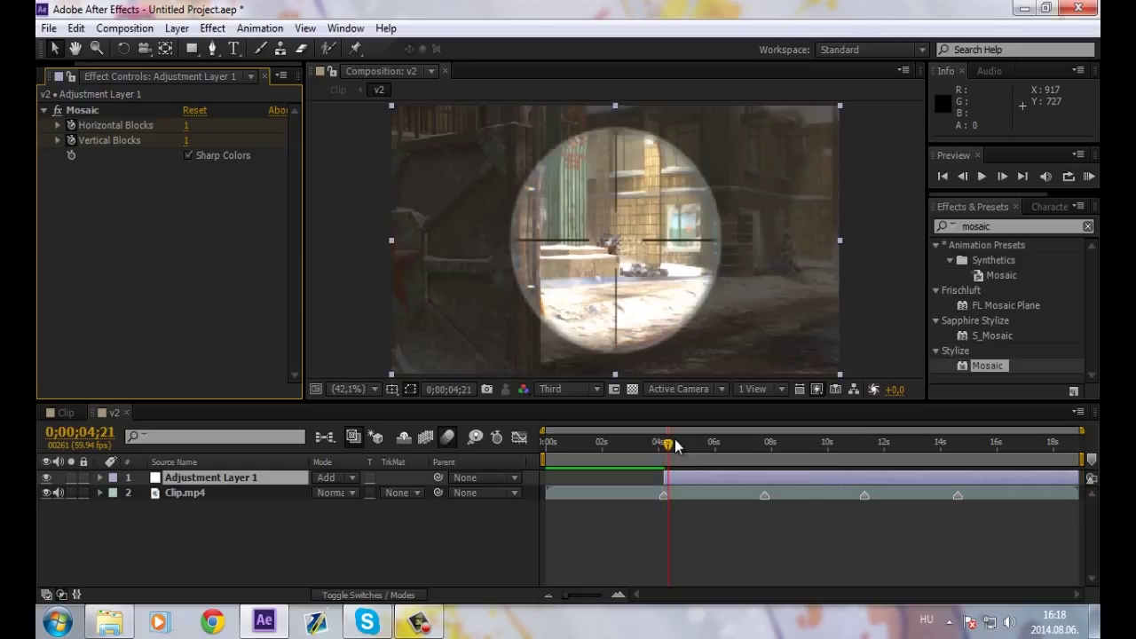
{"action": "left_click", "coordinate": [188, 125]}
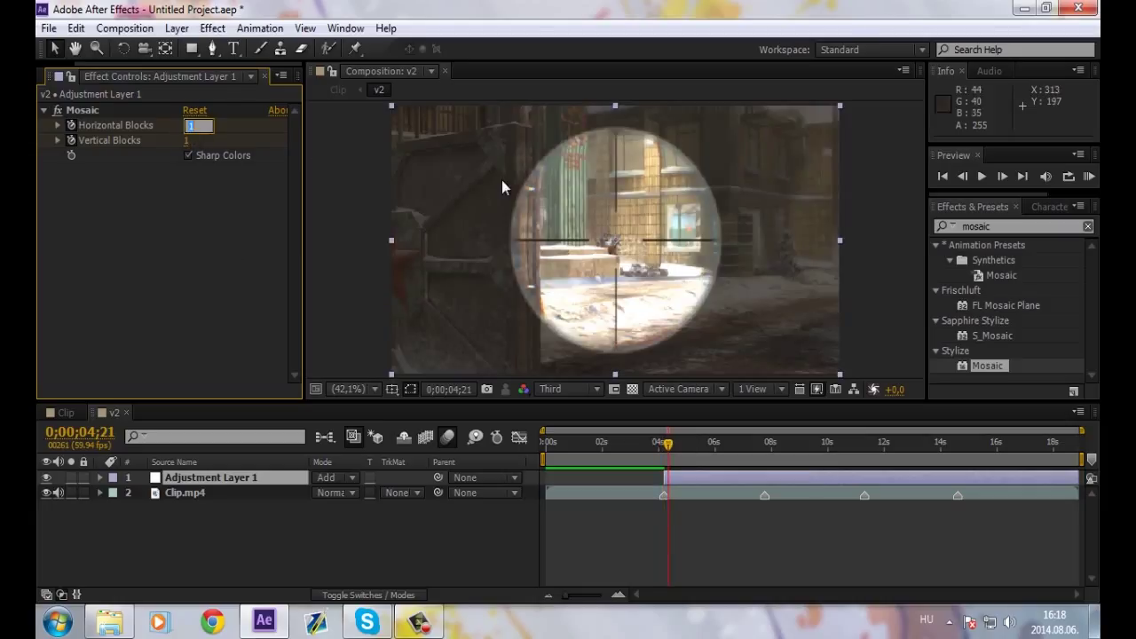
{"action": "type", "text": "50"}
{"action": "key", "text": "Tab"}
{"action": "type", "text": "276"}
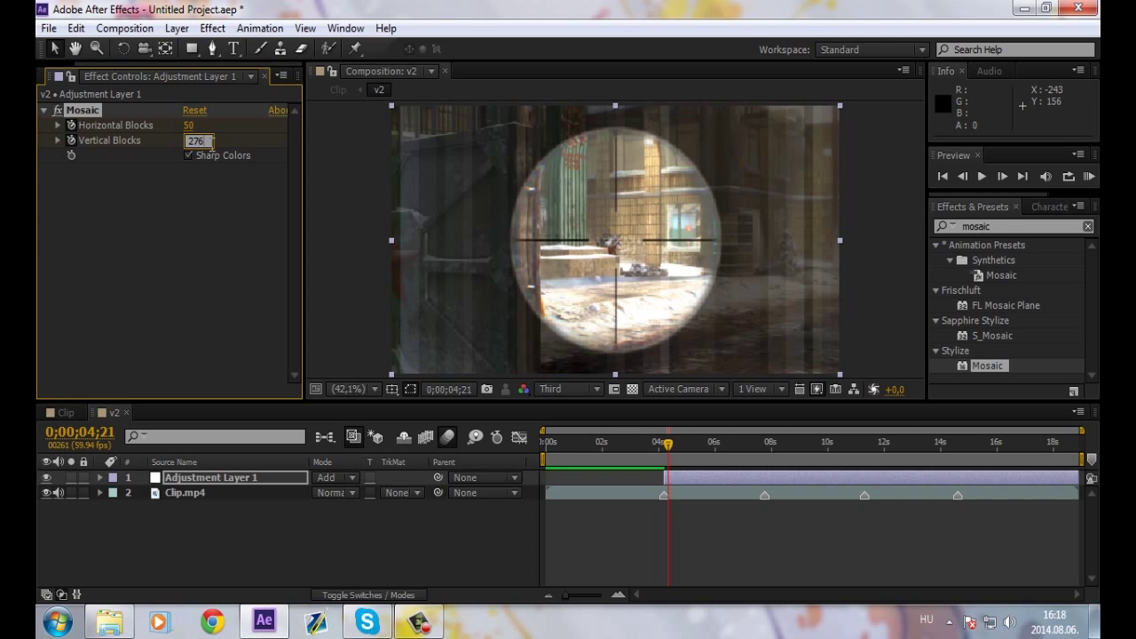
{"action": "key", "text": "Return"}
{"action": "left_click_drag", "start_coordinate": [667, 443], "coordinate": [681, 448]}
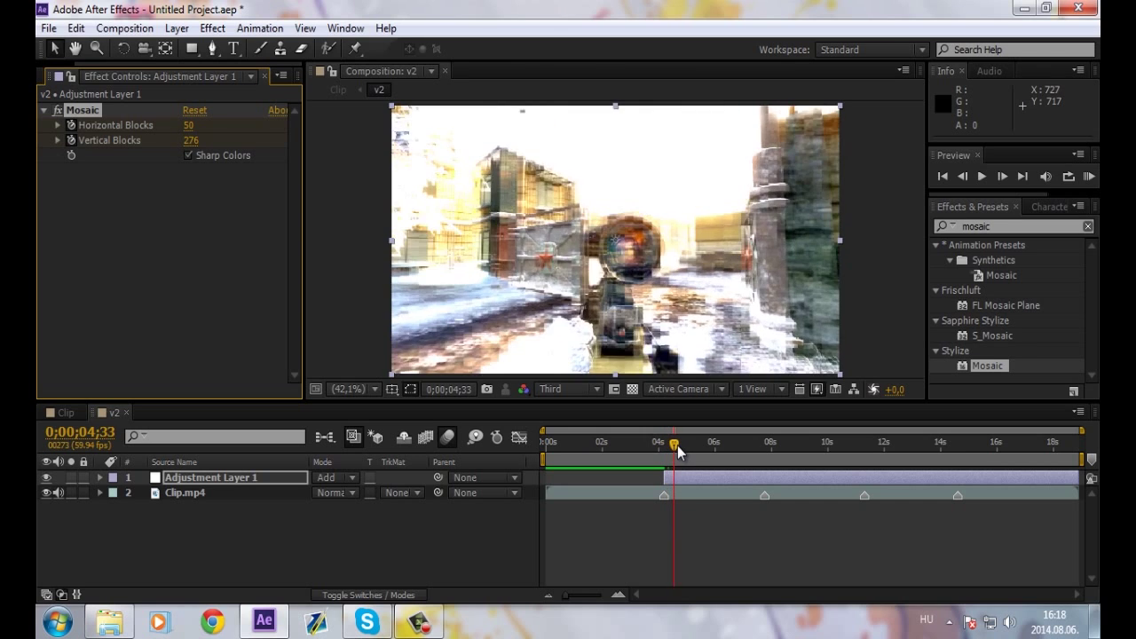
{"action": "key", "text": "i"}
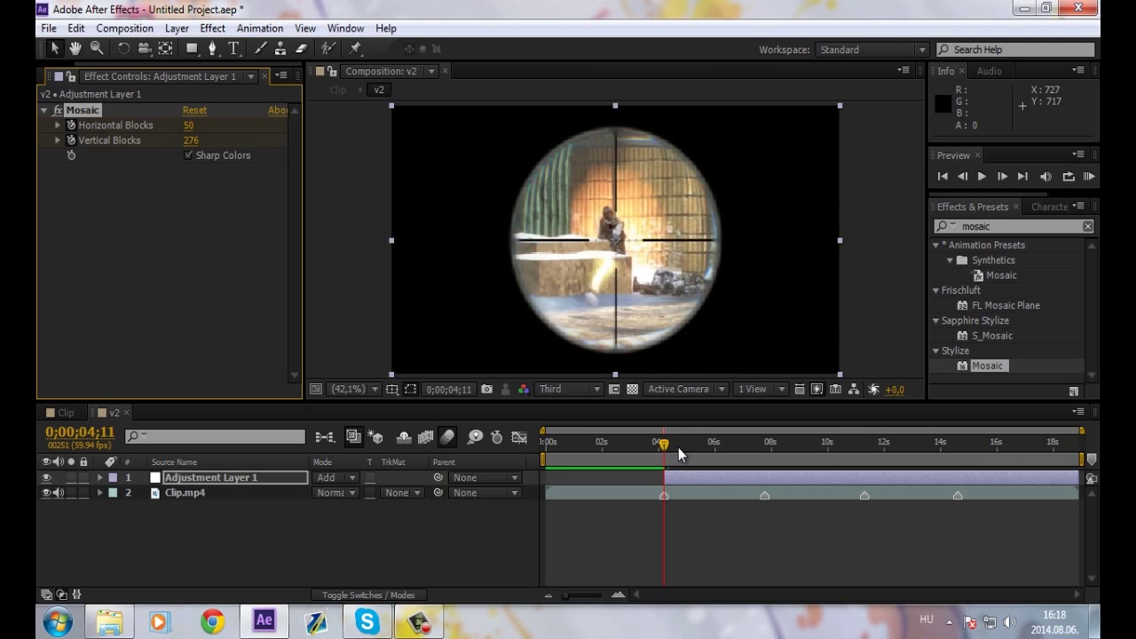
{"action": "key", "text": "u"}
{"action": "left_click", "coordinate": [668, 453]}
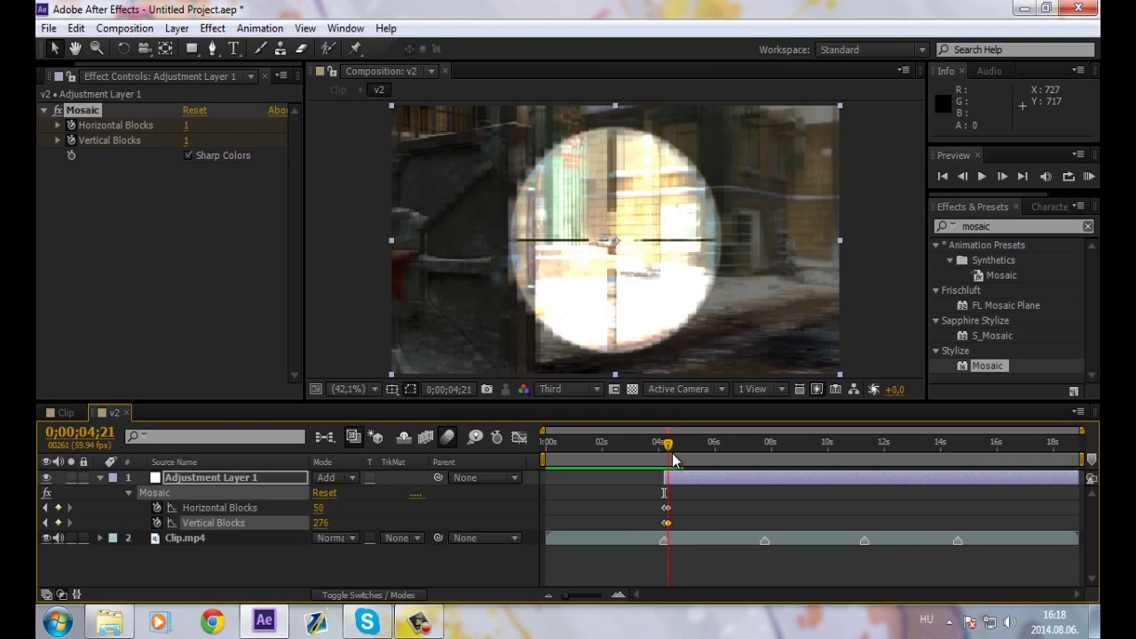
Return the Mosaic blocks to 1 by 1 at 4;51, then check the 4;11 frame
{"action": "left_click", "coordinate": [681, 451]}
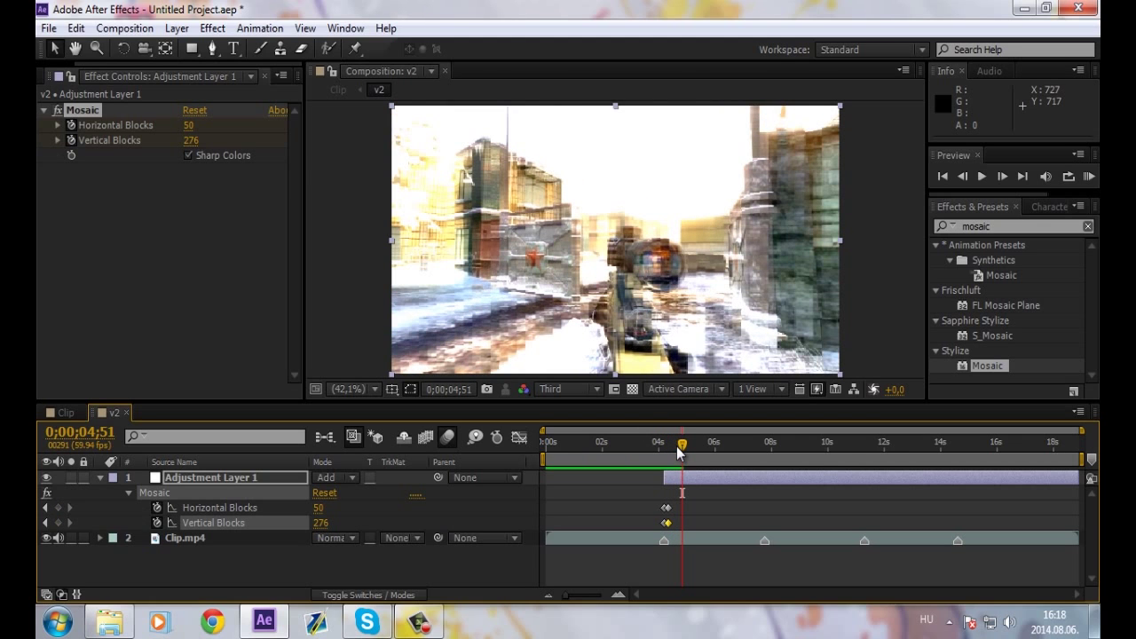
{"action": "left_click", "coordinate": [188, 125]}
{"action": "type", "text": "1"}
{"action": "key", "text": "Tab"}
{"action": "type", "text": "1"}
{"action": "key", "text": "Return"}
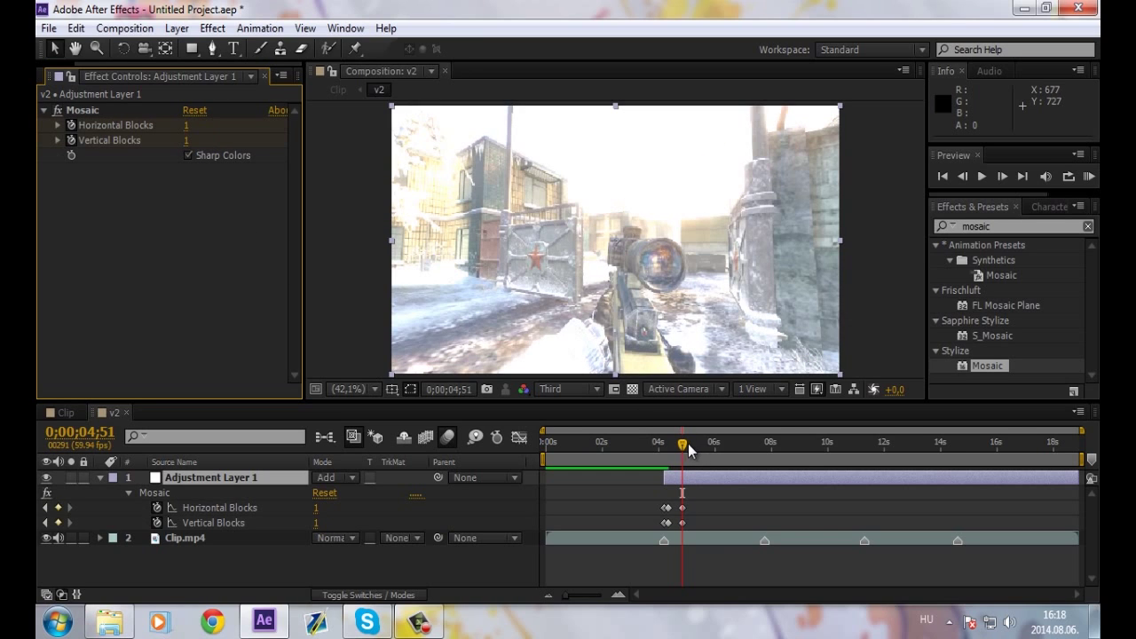
{"action": "left_click_drag", "start_coordinate": [1079, 480], "coordinate": [1079, 476]}
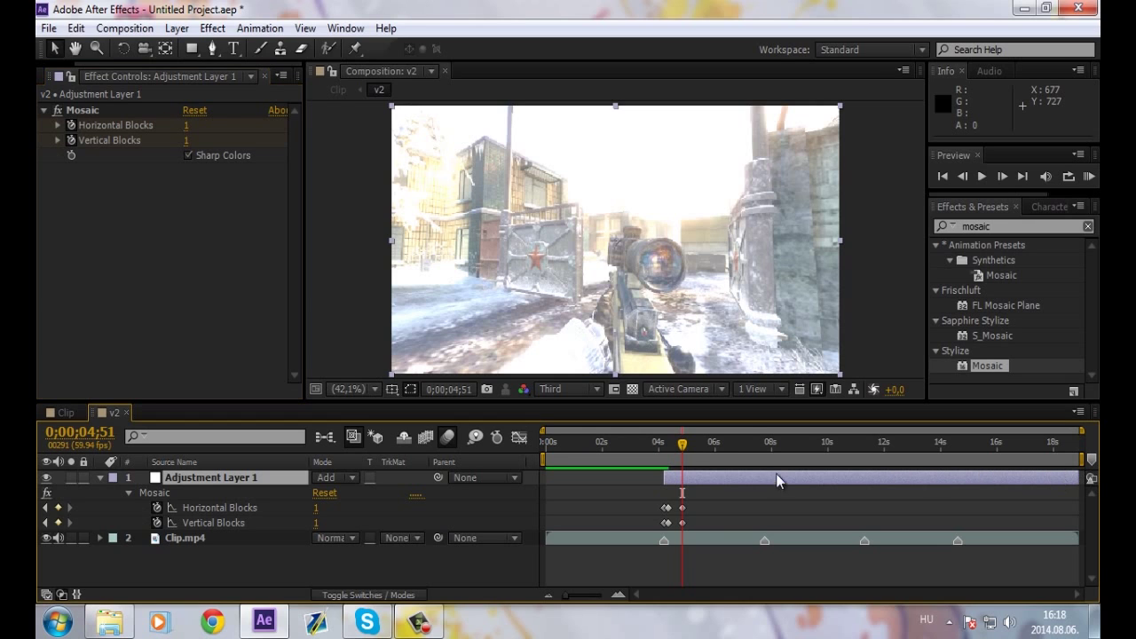
{"action": "left_click_drag", "start_coordinate": [675, 451], "coordinate": [664, 449]}
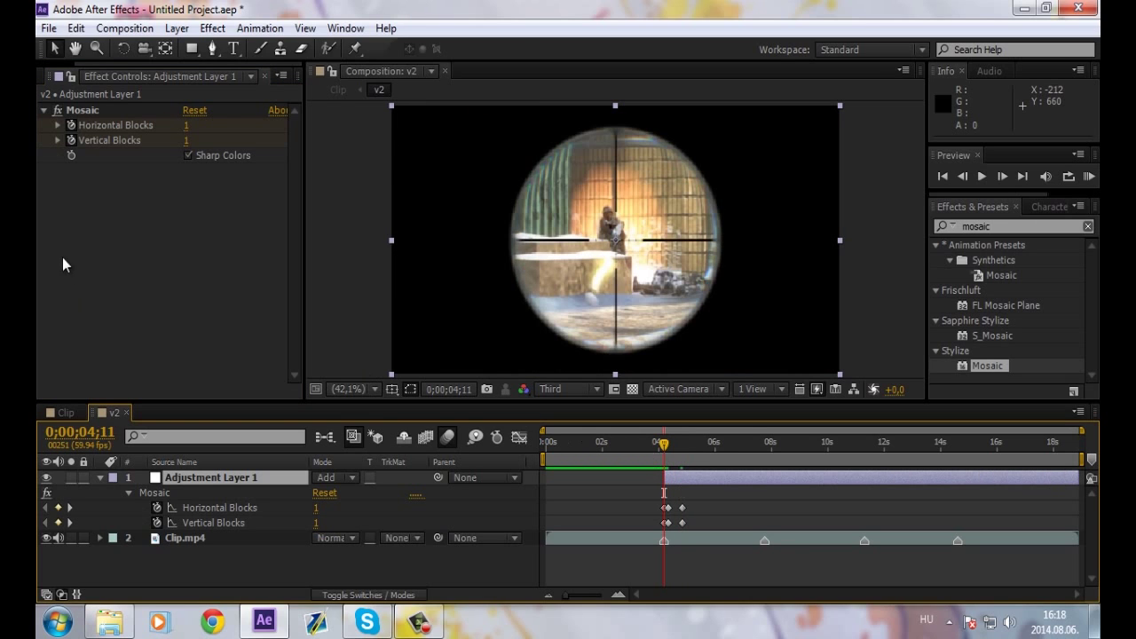
{"action": "left_click", "coordinate": [71, 157]}
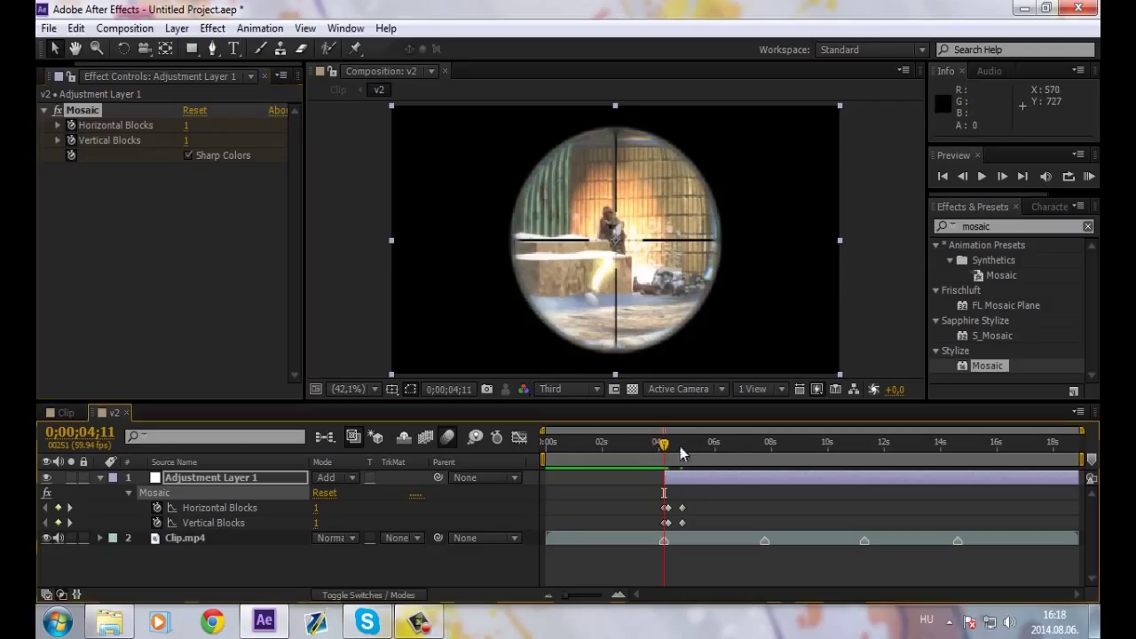
Keyframe Sharp Colors on at 4;21 and off at 4;51
{"action": "left_click", "coordinate": [693, 473]}
{"action": "key", "text": "u"}
{"action": "key", "text": "u"}
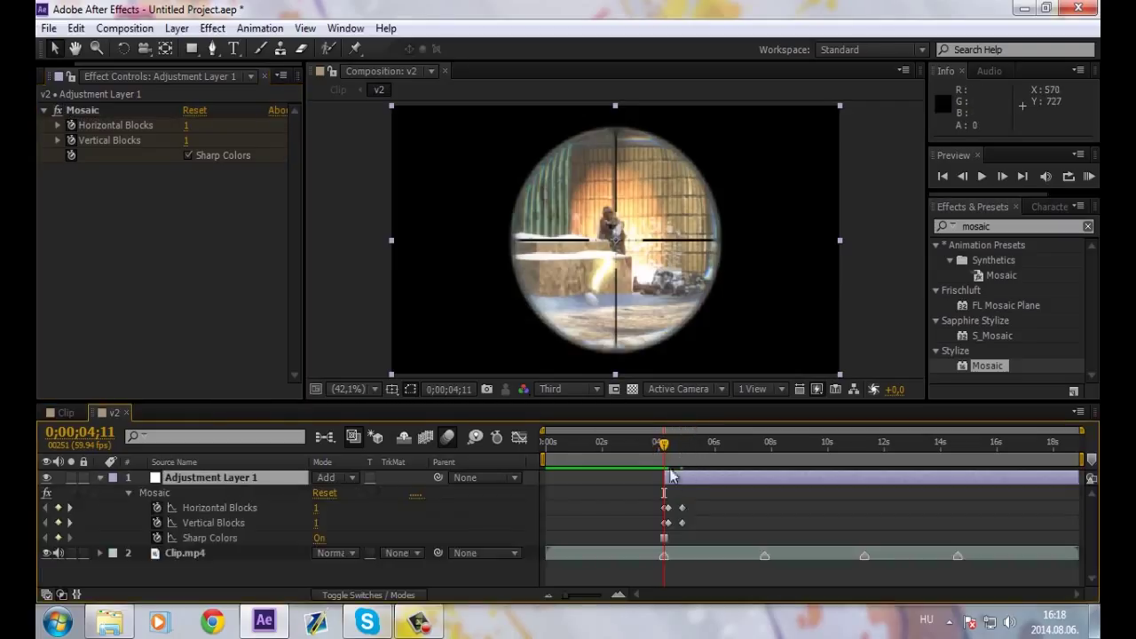
{"action": "left_click_drag", "start_coordinate": [667, 455], "coordinate": [671, 454]}
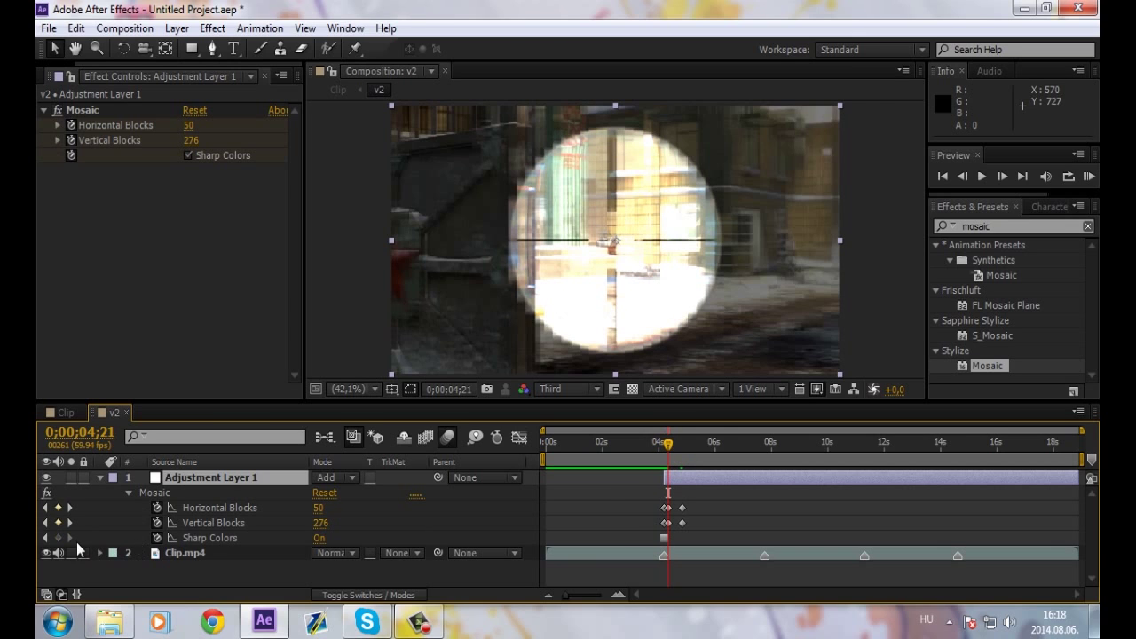
{"action": "left_click", "coordinate": [58, 537]}
{"action": "left_click", "coordinate": [678, 451]}
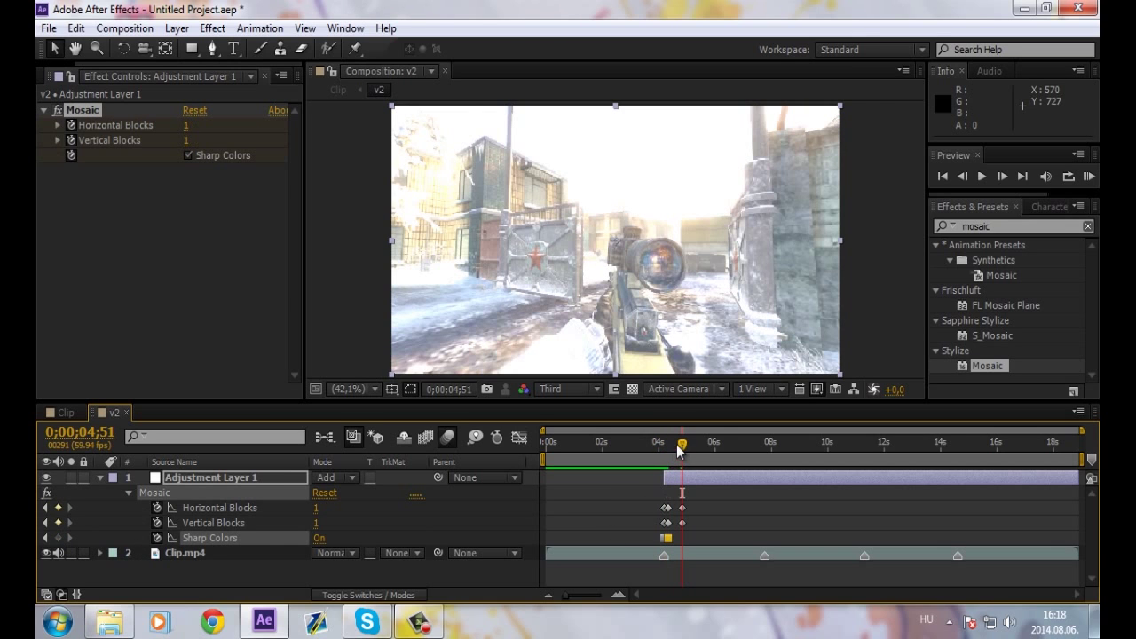
{"action": "left_click", "coordinate": [188, 155]}
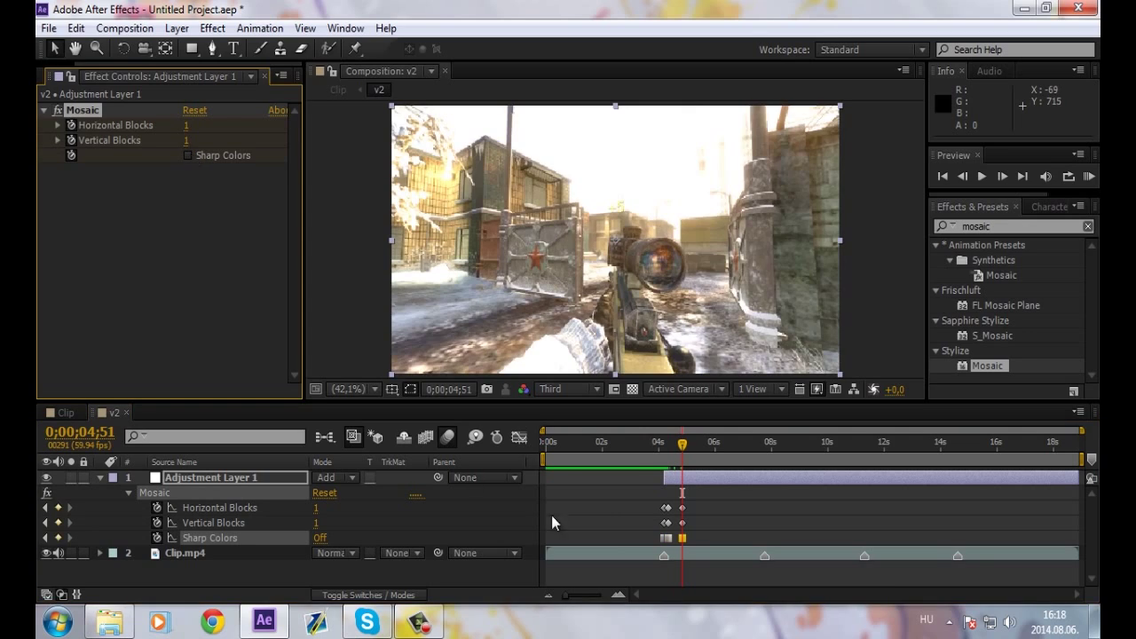
Scrub through the glitch frames around 4 seconds to review the transition
{"action": "mouse_move", "coordinate": [679, 450]}
{"action": "left_mouse_down"}
{"action": "mouse_move", "coordinate": [664, 451]}
{"action": "mouse_move", "coordinate": [737, 448]}
{"action": "left_mouse_up"}
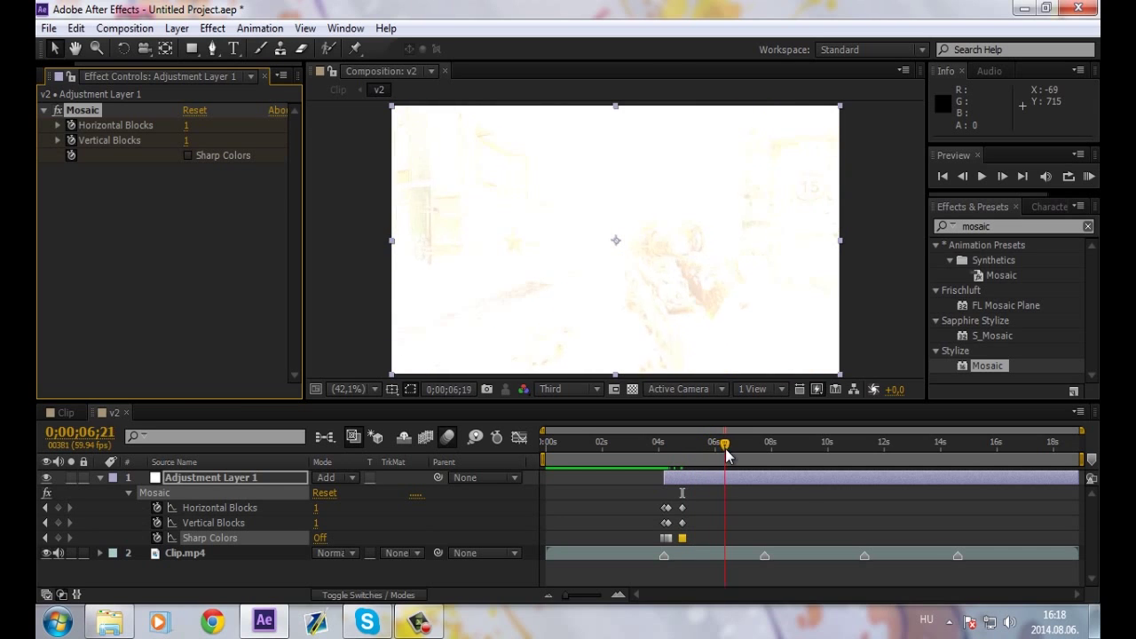
{"action": "left_click_drag", "start_coordinate": [746, 449], "coordinate": [682, 454]}
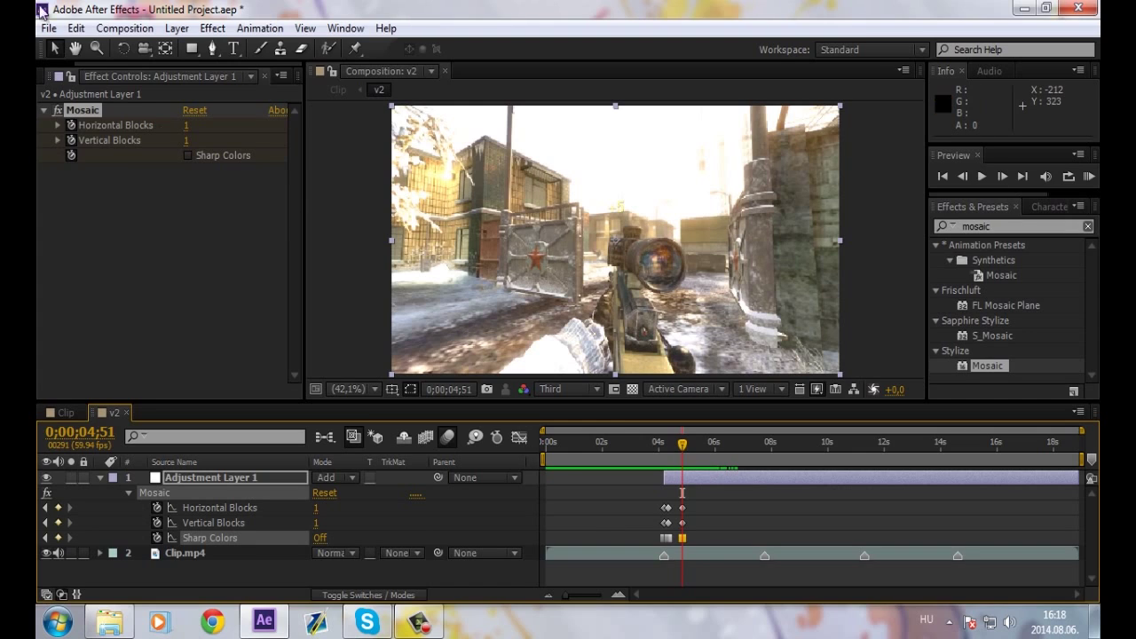
{"action": "left_click", "coordinate": [207, 286]}
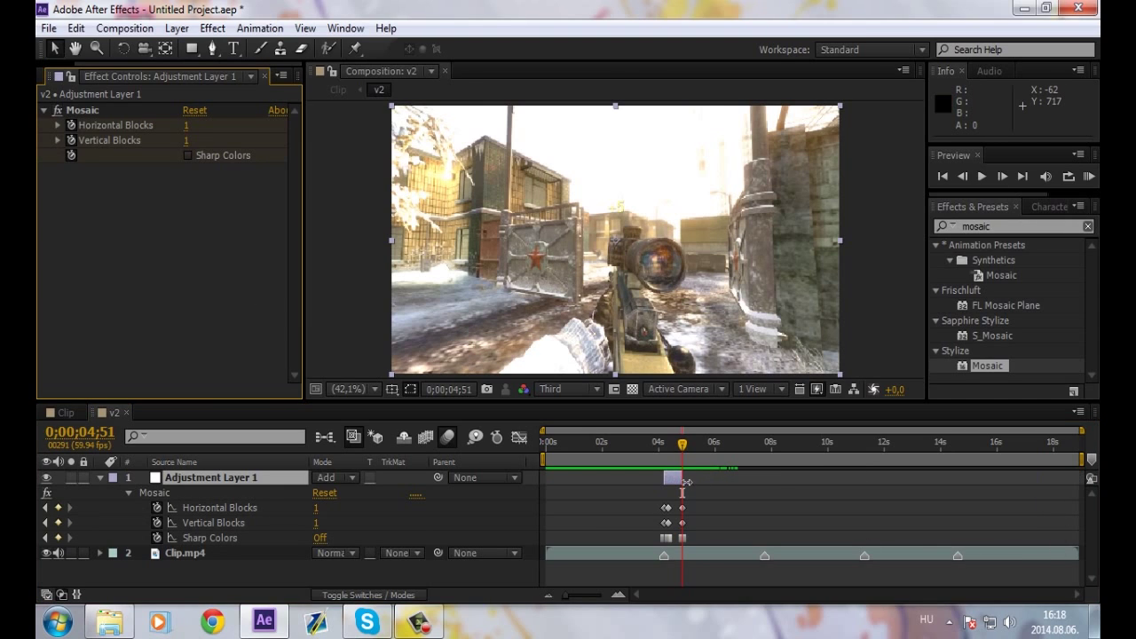
{"action": "mouse_move", "coordinate": [681, 442]}
{"action": "left_mouse_down"}
{"action": "mouse_move", "coordinate": [741, 453]}
{"action": "mouse_move", "coordinate": [675, 455]}
{"action": "left_mouse_up"}
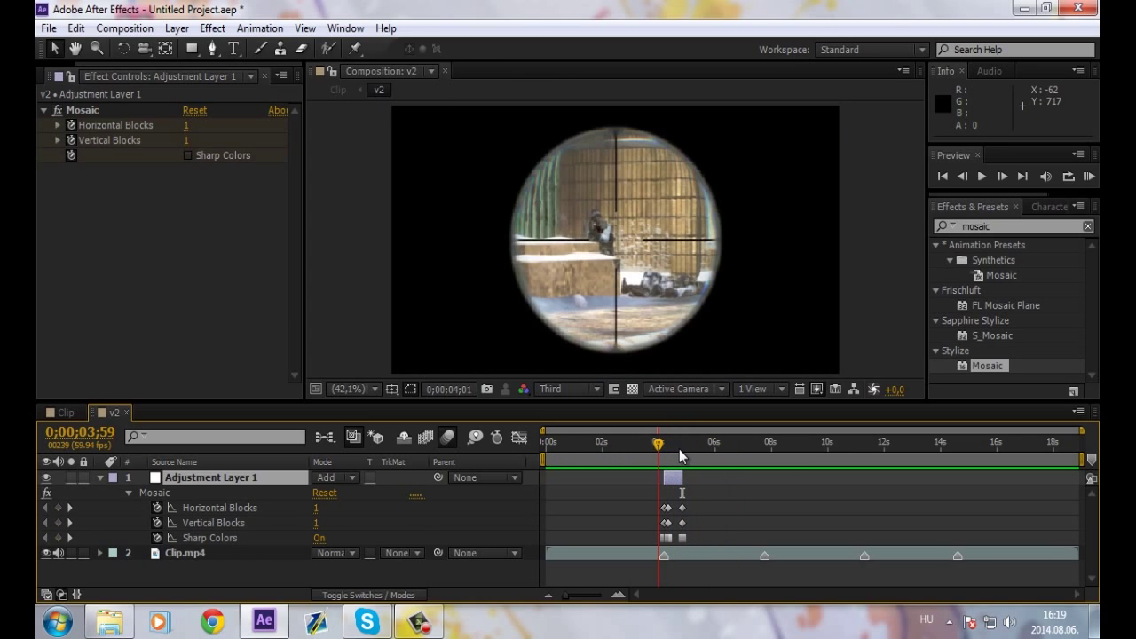
{"action": "left_click_drag", "start_coordinate": [662, 444], "coordinate": [688, 444]}
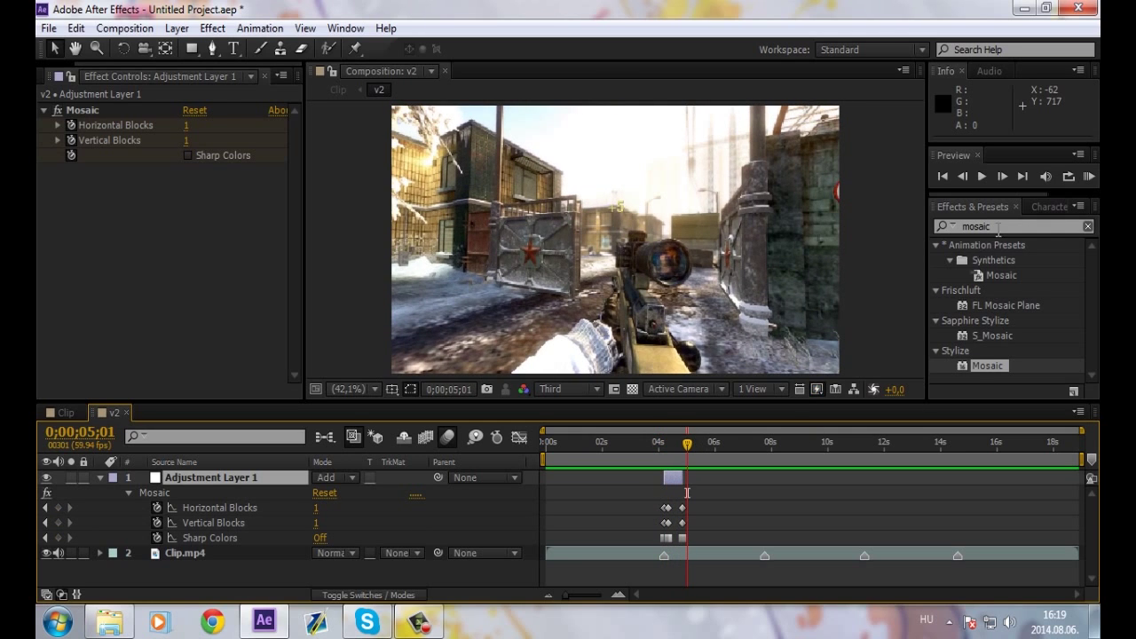
Search 'look', apply Magic Bullet Looks to Adjustment Layer 1, and launch its editor
{"action": "left_click", "coordinate": [942, 226]}
{"action": "left_click", "coordinate": [1023, 222]}
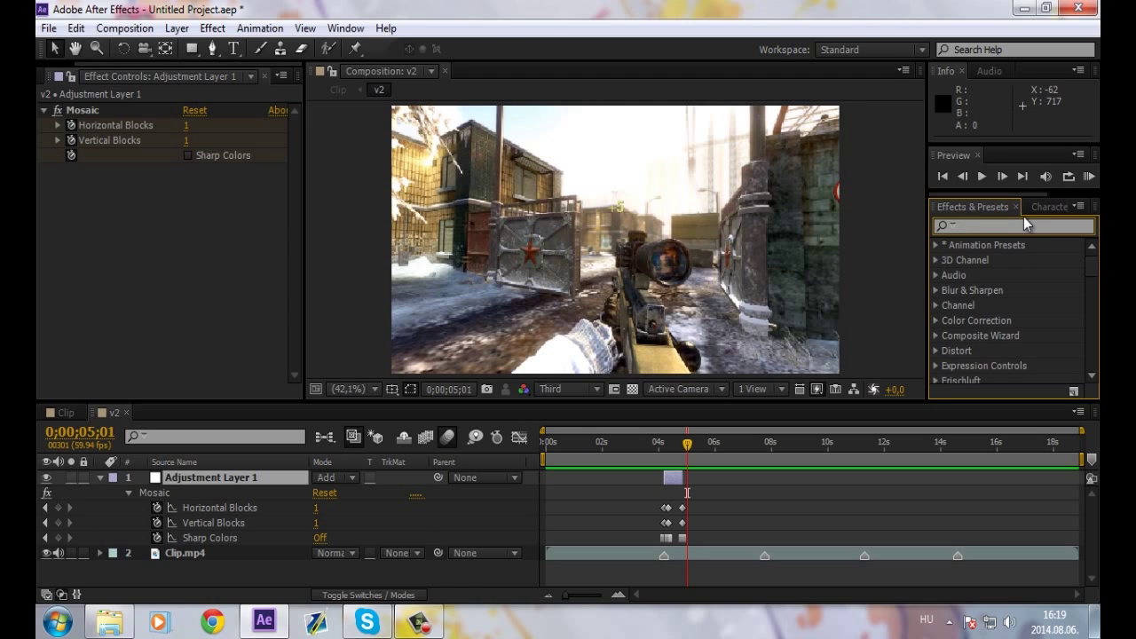
{"action": "type", "text": "look"}
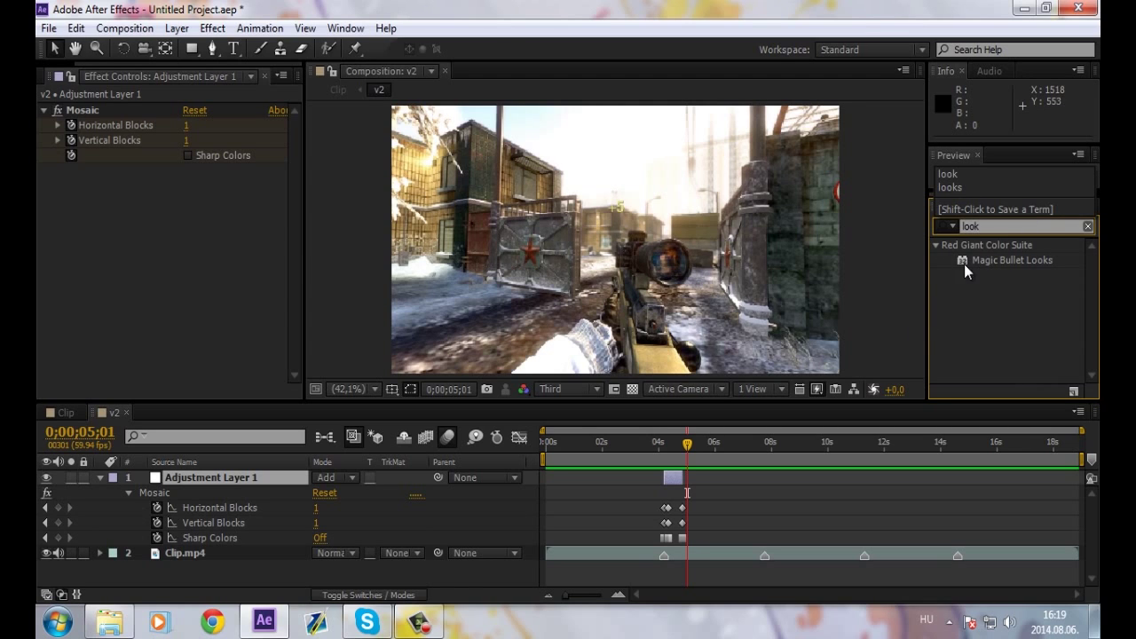
{"action": "left_click_drag", "start_coordinate": [964, 263], "coordinate": [193, 235]}
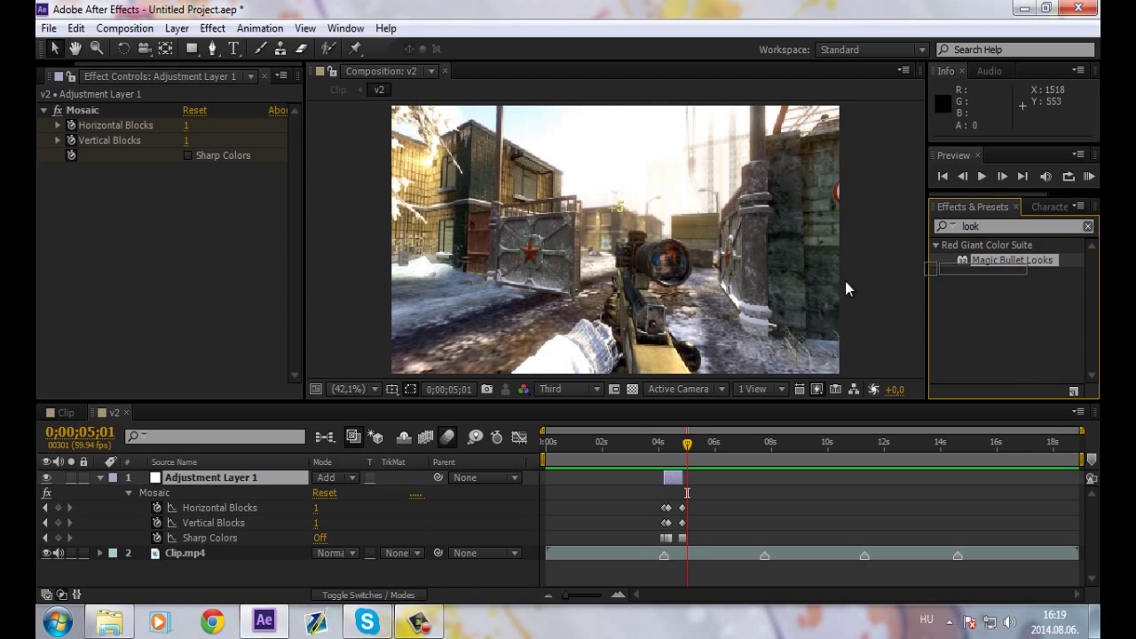
{"action": "left_click", "coordinate": [44, 111]}
{"action": "left_click", "coordinate": [93, 173]}
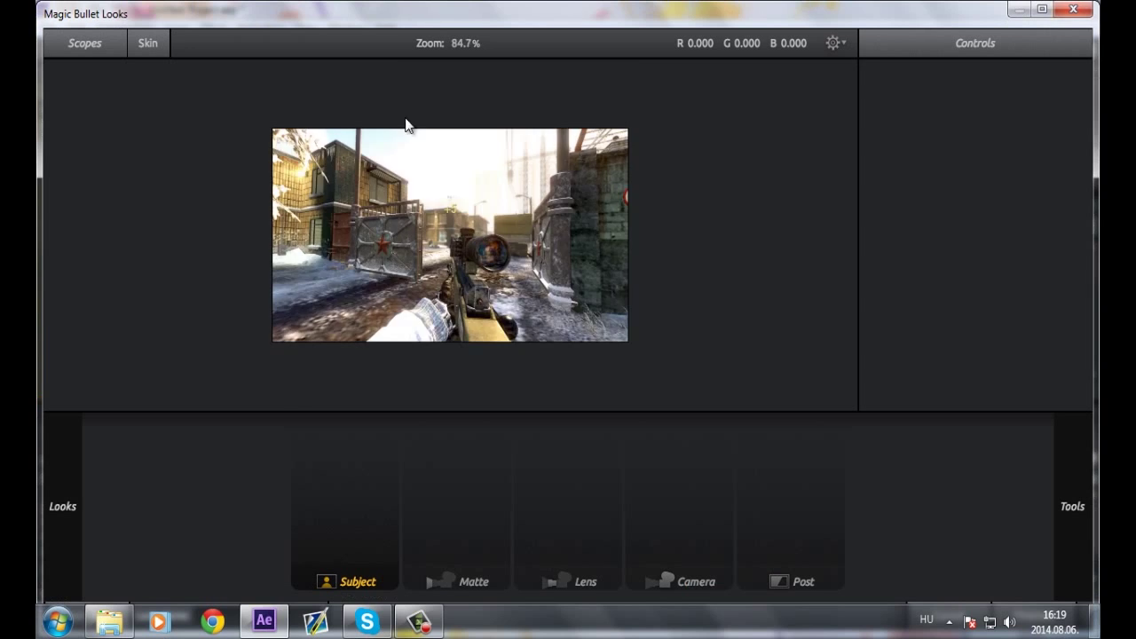
Add a Chromatic Aberration tool to Subject with Red/Cyan set to 5
{"action": "mouse_move", "coordinate": [768, 357]}
{"action": "scroll", "coordinate": [773, 337], "scroll_direction": "down", "scroll_amount": 2}
{"action": "mouse_move", "coordinate": [896, 311]}
{"action": "left_mouse_down"}
{"action": "mouse_move", "coordinate": [993, 347]}
{"action": "mouse_move", "coordinate": [944, 330]}
{"action": "mouse_move", "coordinate": [368, 536]}
{"action": "left_mouse_up"}
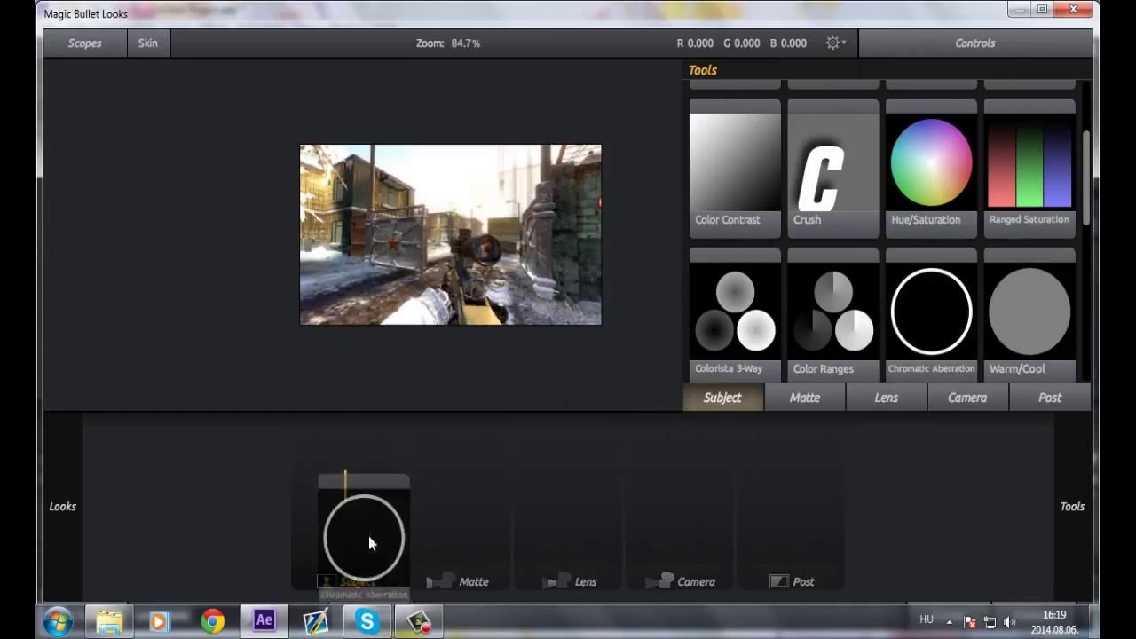
{"action": "left_click", "coordinate": [1047, 112]}
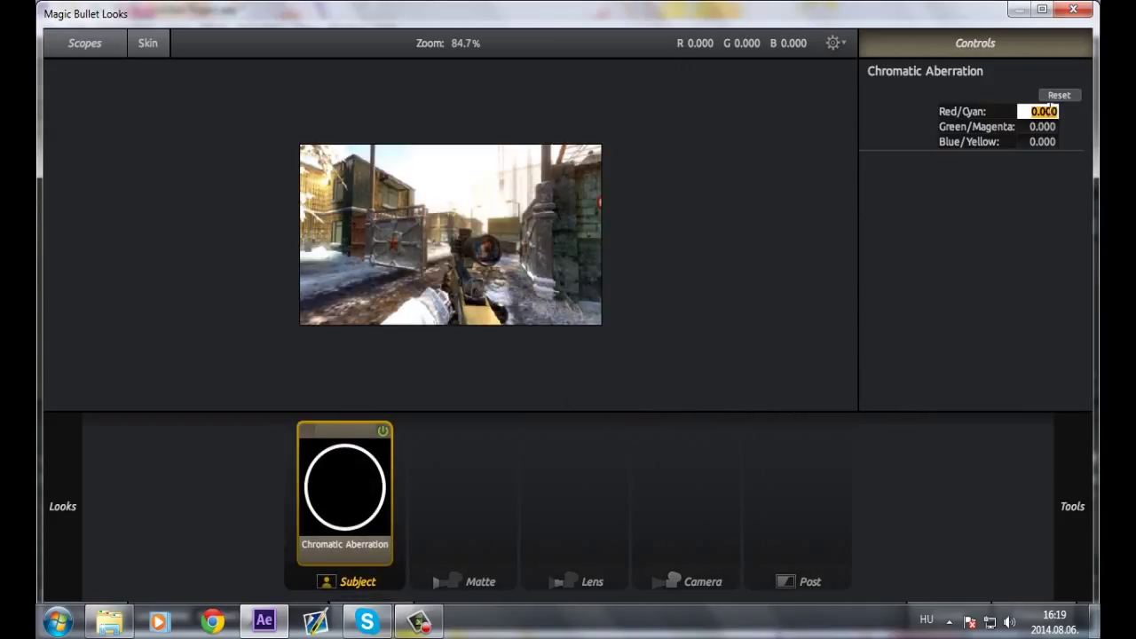
{"action": "type", "text": "5"}
{"action": "key", "text": "Return"}
Set Green/Magenta to 0 and Blue/Yellow to -5, then finish the look
{"action": "left_click", "coordinate": [1040, 127]}
{"action": "type", "text": "5"}
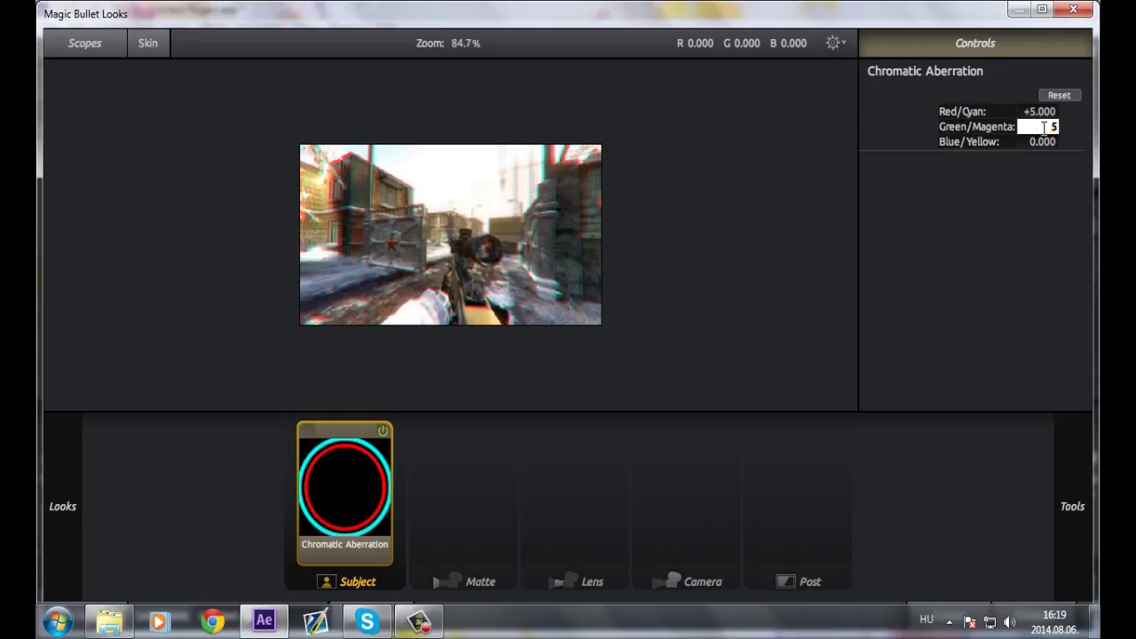
{"action": "key", "text": "Return"}
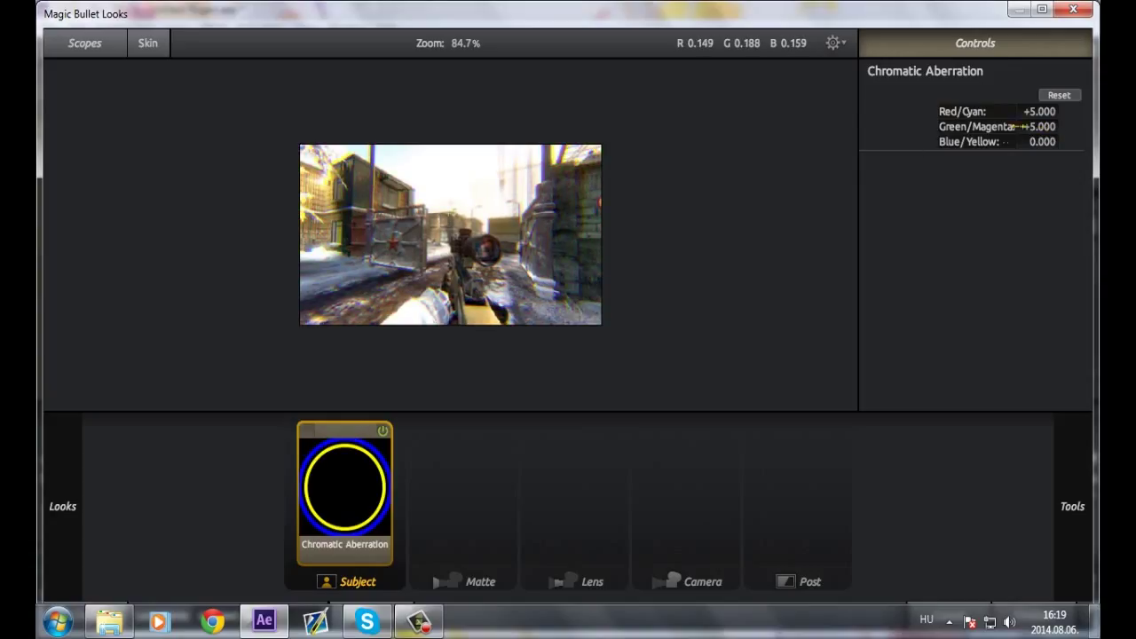
{"action": "left_click", "coordinate": [1038, 127]}
{"action": "type", "text": "0"}
{"action": "key", "text": "Return"}
{"action": "left_click", "coordinate": [1035, 142]}
{"action": "type", "text": "-5"}
{"action": "key", "text": "Return"}
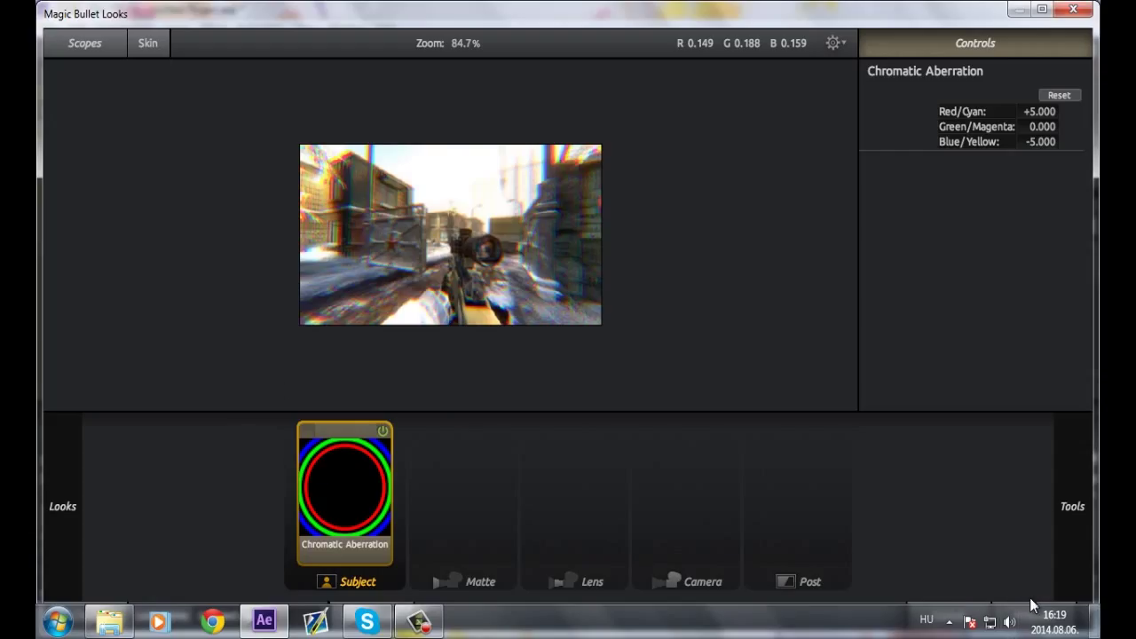
{"action": "left_click", "coordinate": [1041, 9]}
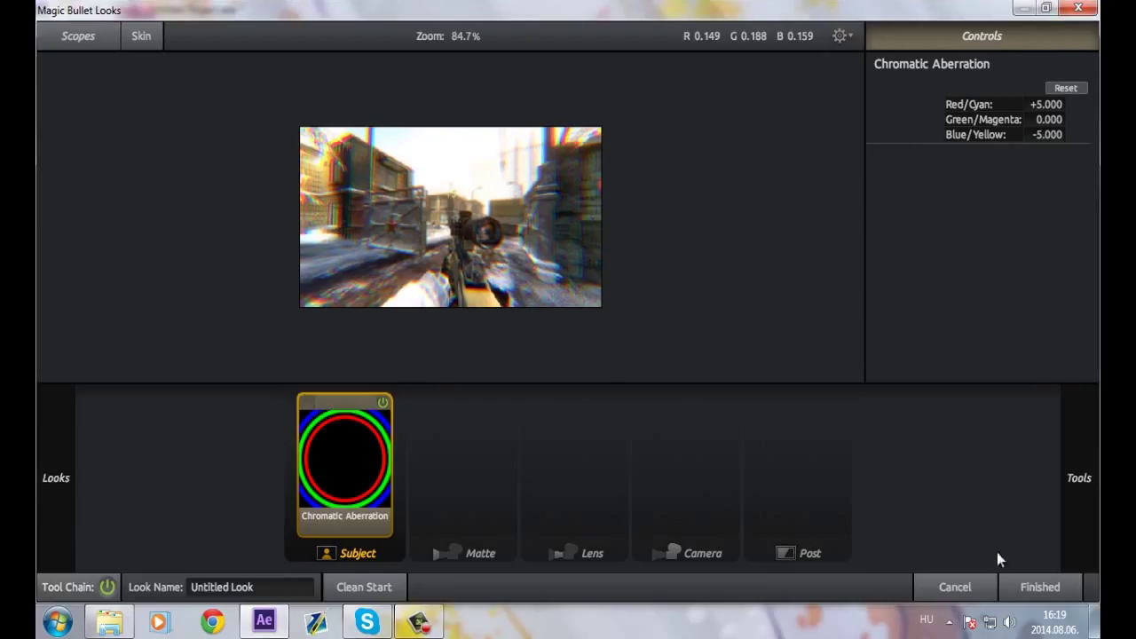
{"action": "left_click", "coordinate": [1020, 587]}
Toggle Magic Bullet Looks off and on at the 4.5-second scope frame to compare
{"action": "left_click_drag", "start_coordinate": [666, 443], "coordinate": [673, 448]}
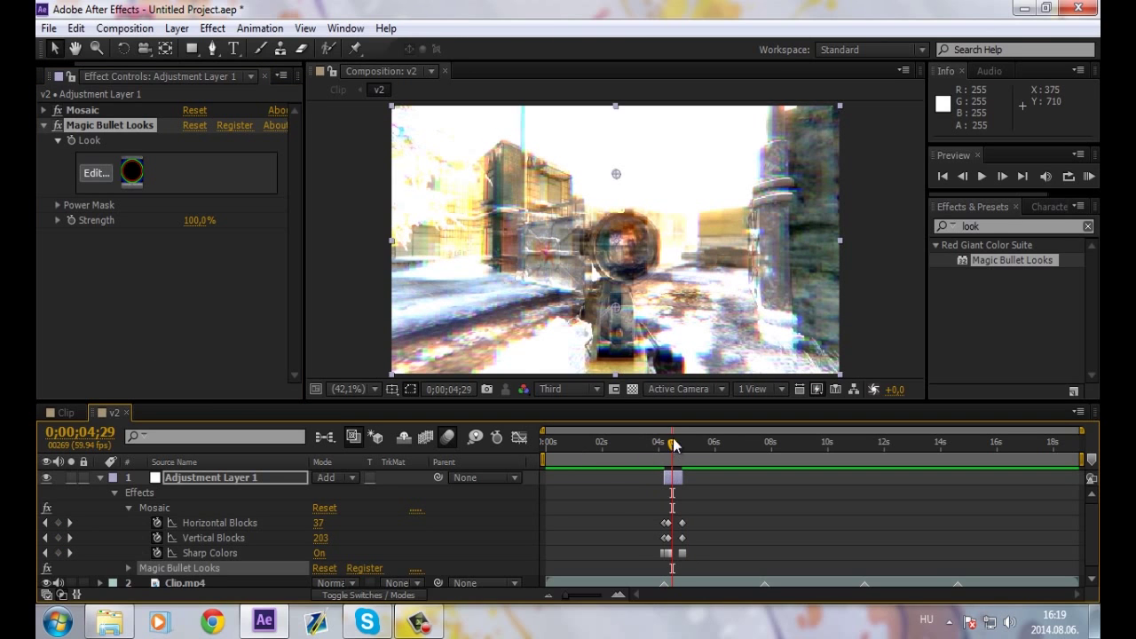
{"action": "left_click", "coordinate": [58, 126]}
{"action": "left_click", "coordinate": [57, 125]}
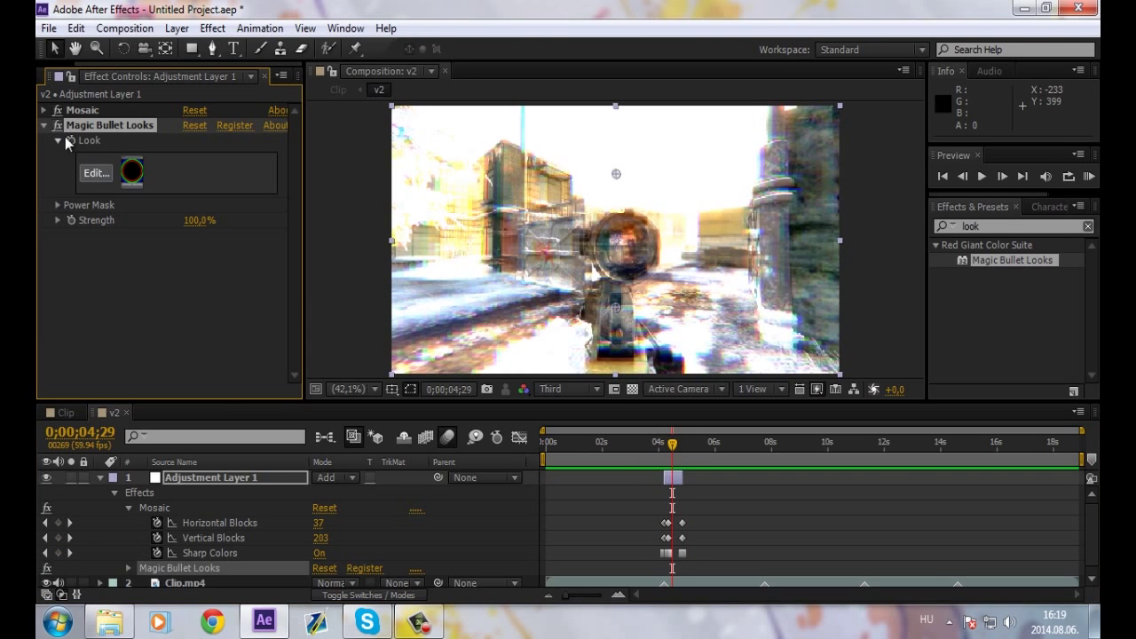
{"action": "left_click", "coordinate": [48, 129]}
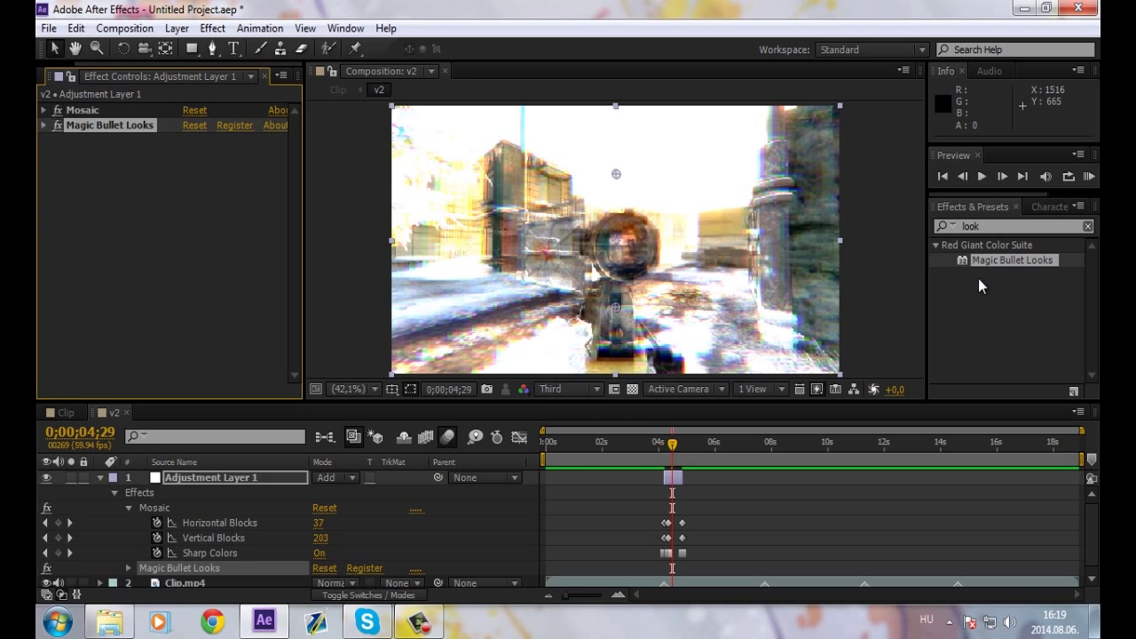
Set the viewer preview resolution to Full and clear the effects search field
{"action": "left_click", "coordinate": [551, 391]}
{"action": "left_click", "coordinate": [575, 438]}
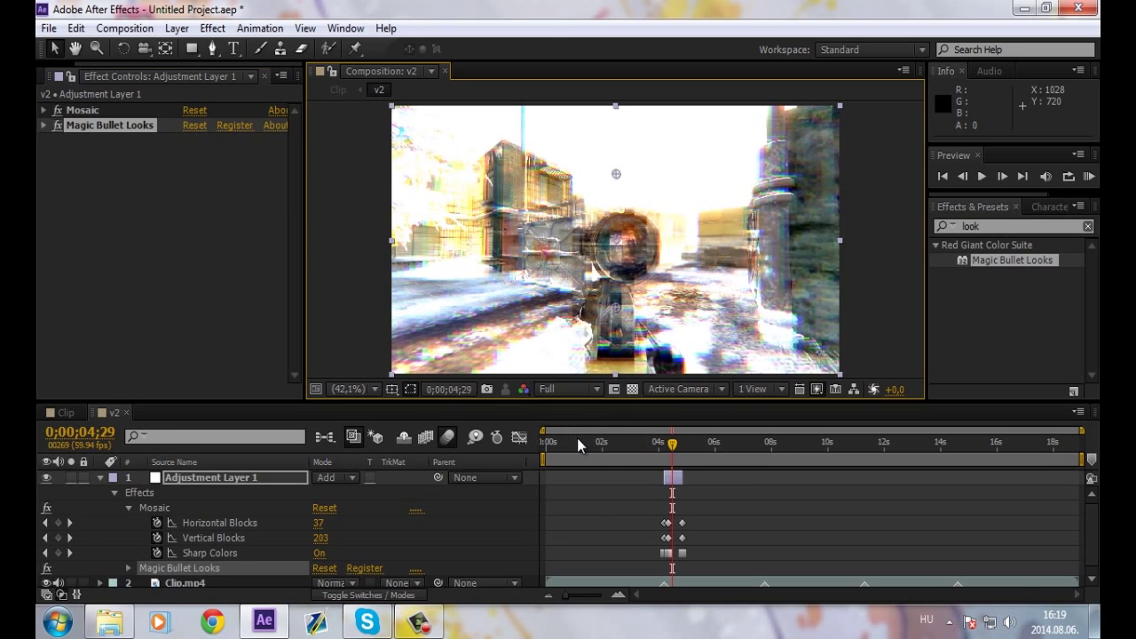
{"action": "scroll", "coordinate": [510, 316], "scroll_direction": "up", "scroll_amount": 1}
{"action": "scroll", "coordinate": [510, 312], "scroll_direction": "down", "scroll_amount": 2}
{"action": "scroll", "coordinate": [510, 312], "scroll_direction": "up", "scroll_amount": 3}
{"action": "scroll", "coordinate": [697, 314], "scroll_direction": "down", "scroll_amount": 1}
{"action": "left_click", "coordinate": [1002, 226]}
{"action": "left_click", "coordinate": [944, 225]}
{"action": "left_click", "coordinate": [983, 227]}
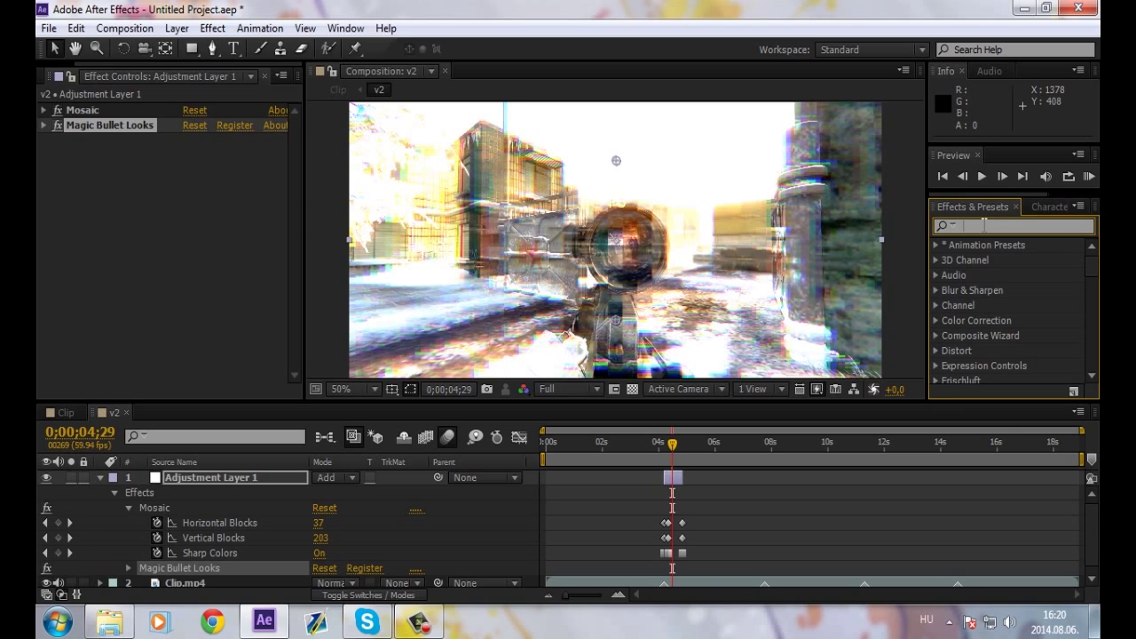
Apply the Twitch effect to Adjustment Layer 1 and return to 0;00;04;11
{"action": "type", "text": "twitch"}
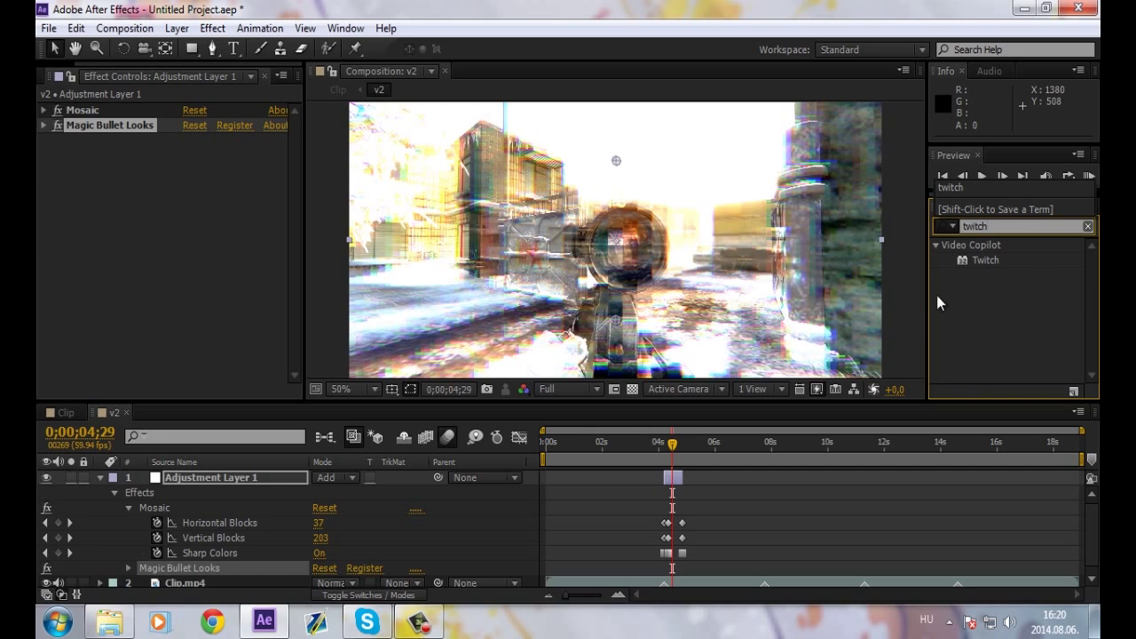
{"action": "left_click_drag", "start_coordinate": [964, 263], "coordinate": [175, 232]}
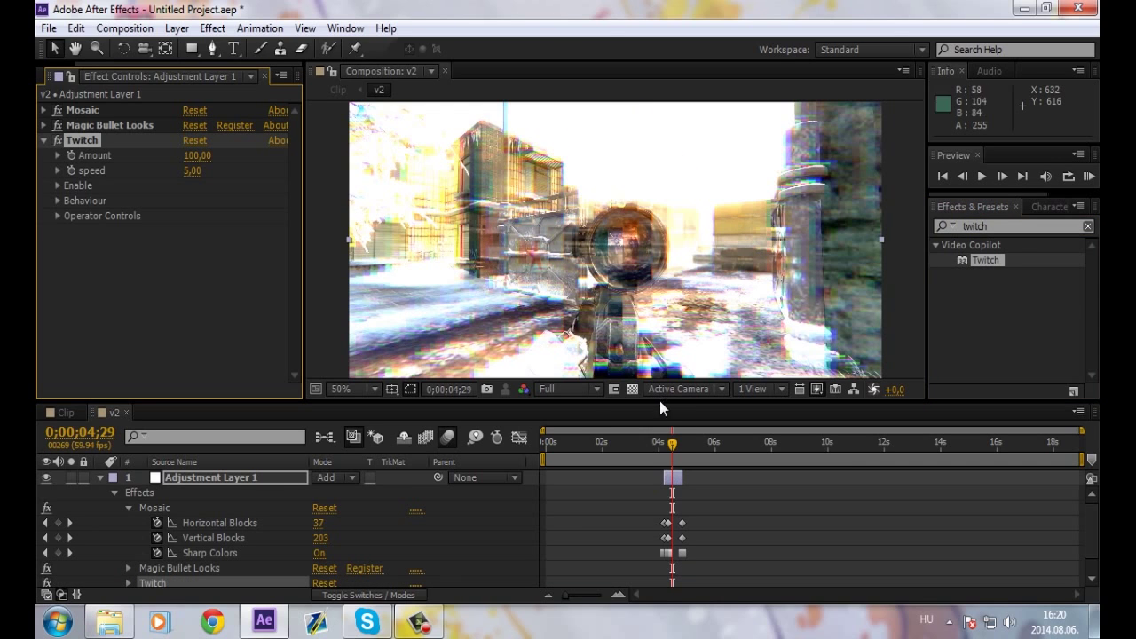
{"action": "left_click_drag", "start_coordinate": [672, 442], "coordinate": [664, 442]}
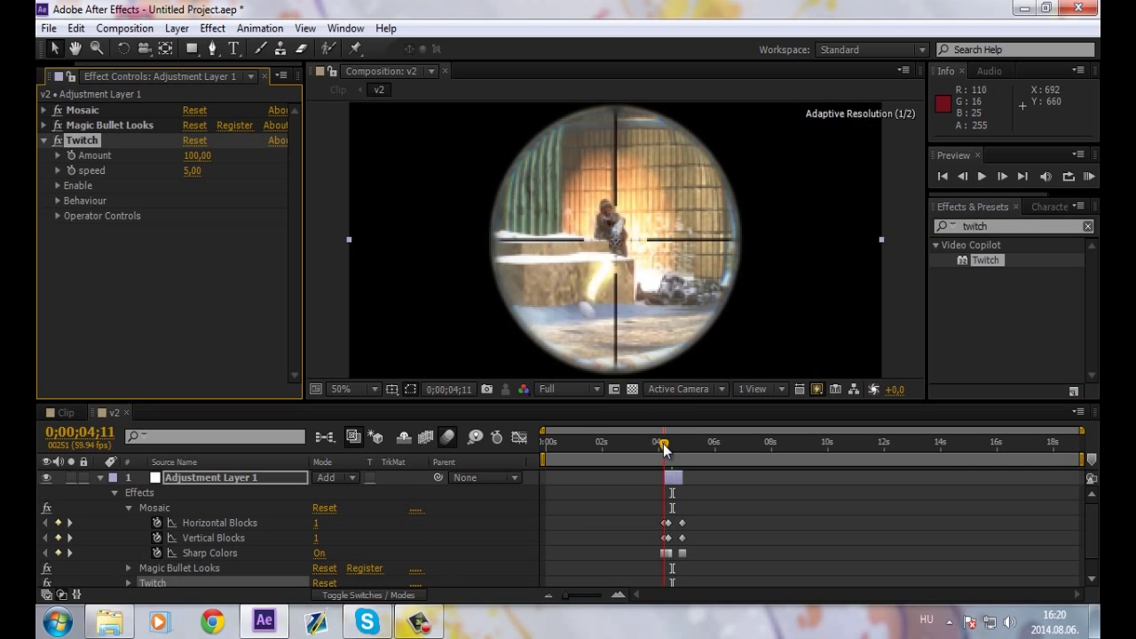
Set Twitch speed to 10 and Amount to 250, and expand the Enable operators
{"action": "left_click", "coordinate": [194, 171]}
{"action": "type", "text": "10"}
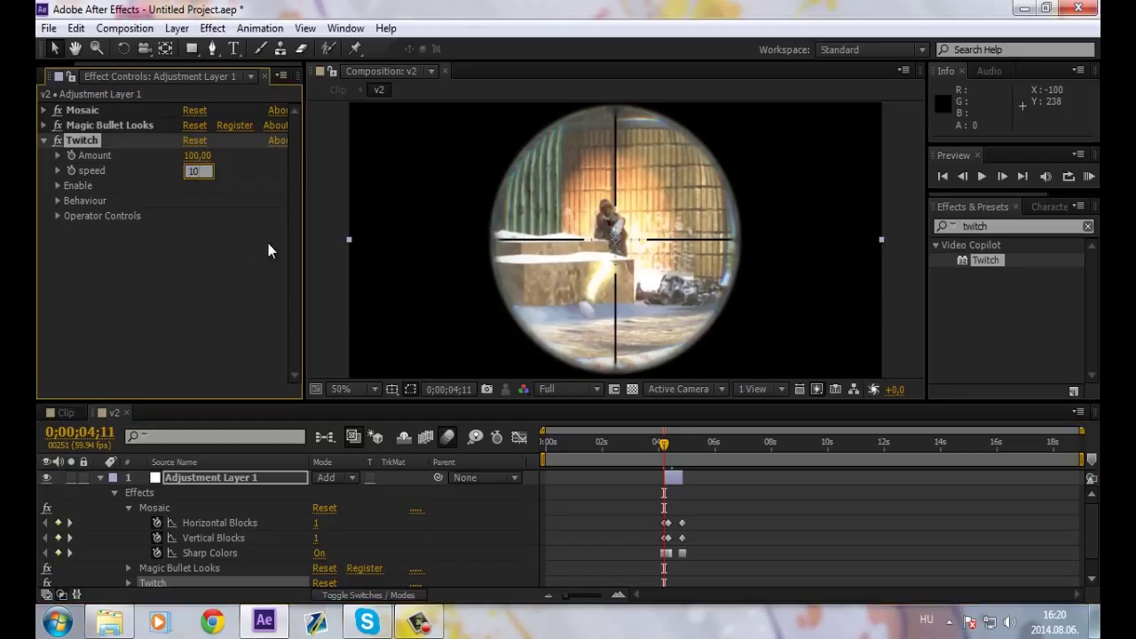
{"action": "key", "text": "Return"}
{"action": "left_click", "coordinate": [197, 155]}
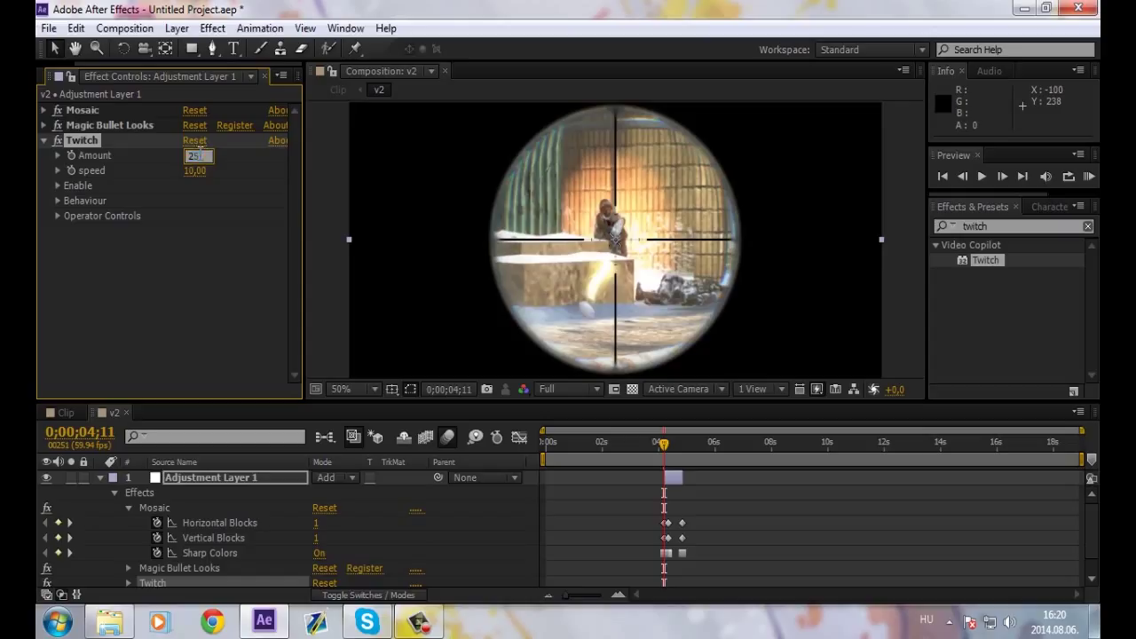
{"action": "type", "text": "0"}
{"action": "key", "text": "Return"}
{"action": "left_click", "coordinate": [57, 185]}
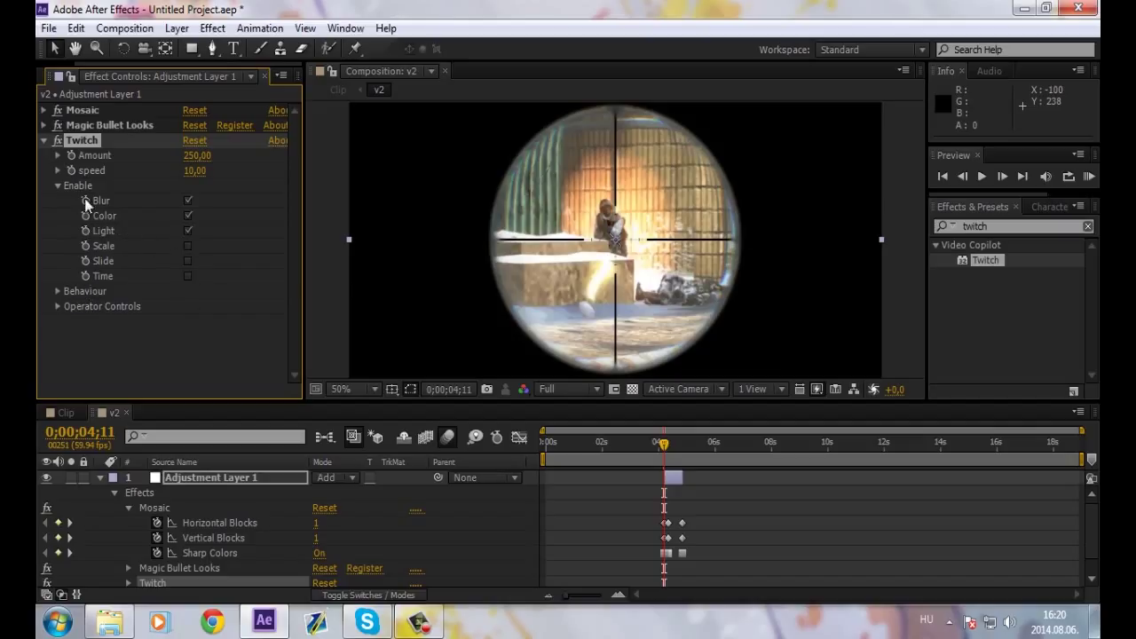
Expand the Twitch Operator Controls and show the Color operator's parameters
{"action": "left_click", "coordinate": [58, 185]}
{"action": "left_click", "coordinate": [57, 201]}
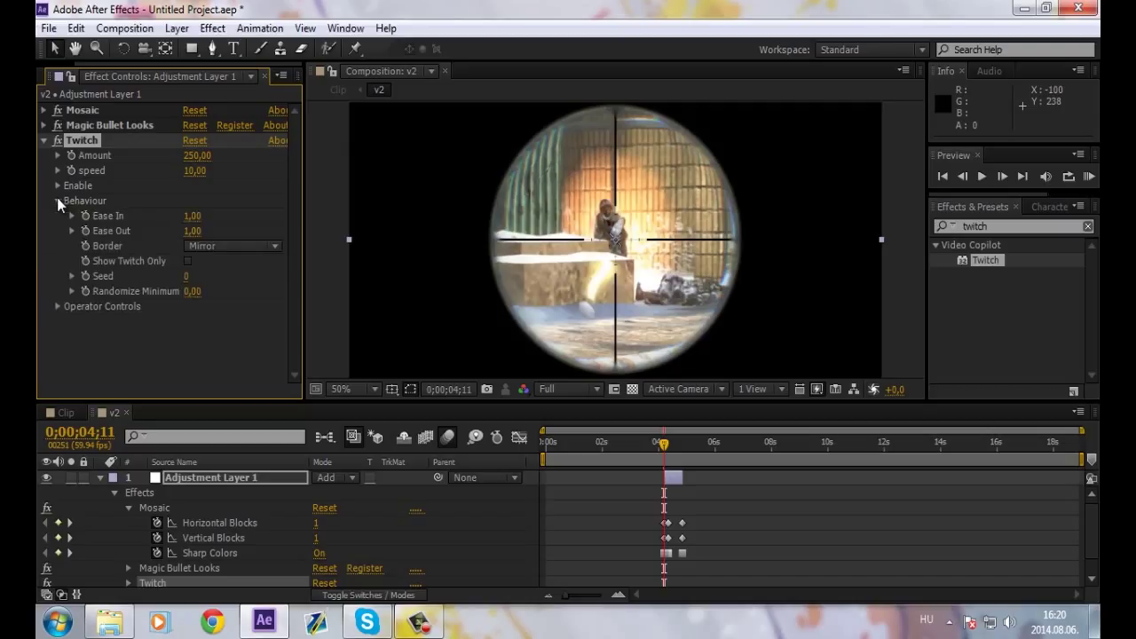
{"action": "left_click", "coordinate": [58, 201]}
{"action": "left_click", "coordinate": [58, 215]}
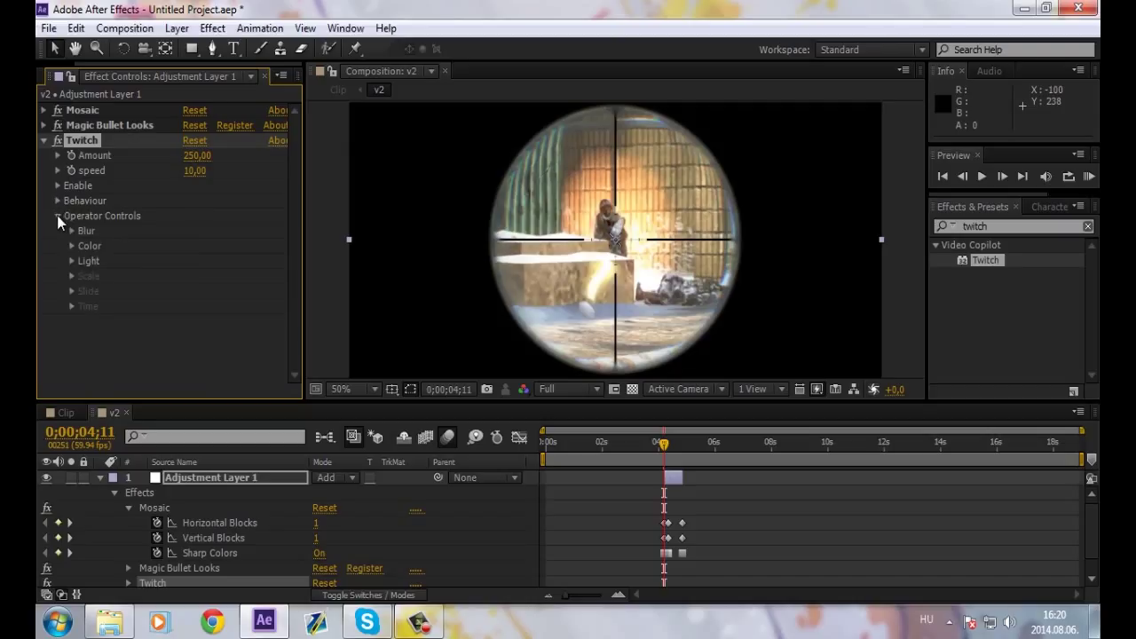
{"action": "left_click", "coordinate": [71, 230]}
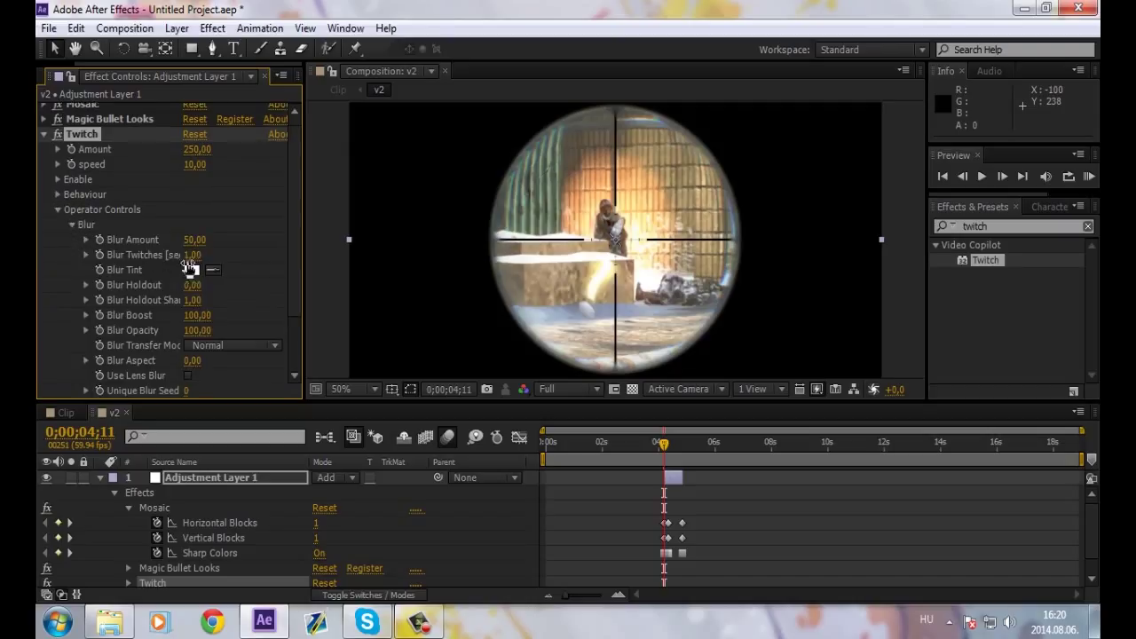
{"action": "left_click", "coordinate": [73, 225]}
{"action": "left_click", "coordinate": [72, 246]}
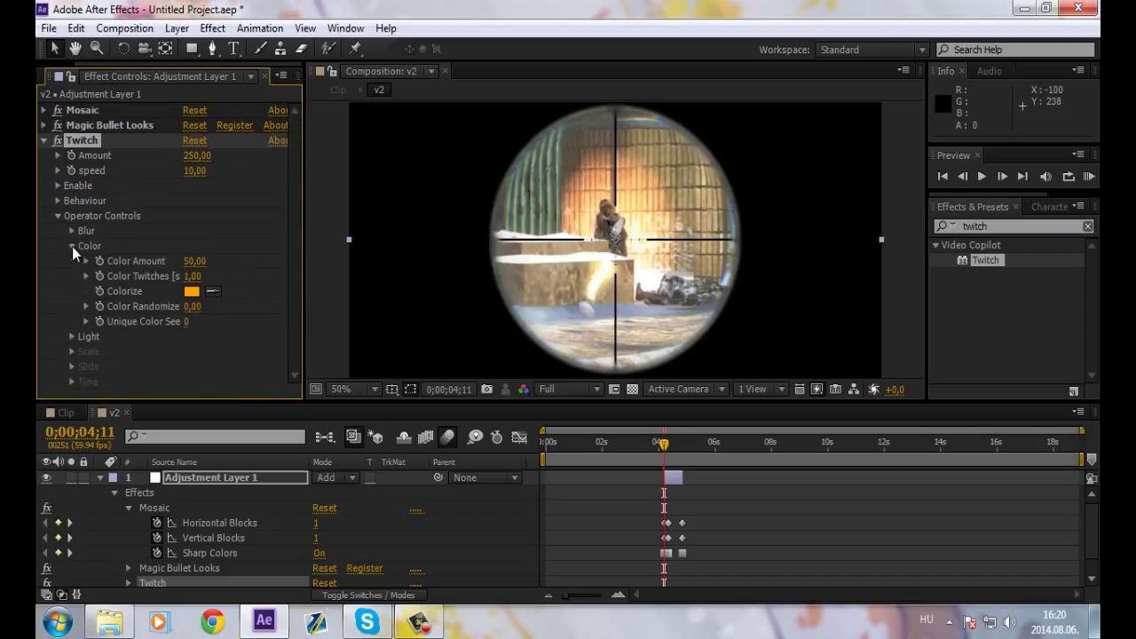
Try a violet hue for Twitch Colorize, then keep the colour white
{"action": "left_click", "coordinate": [192, 291]}
{"action": "left_click", "coordinate": [470, 407]}
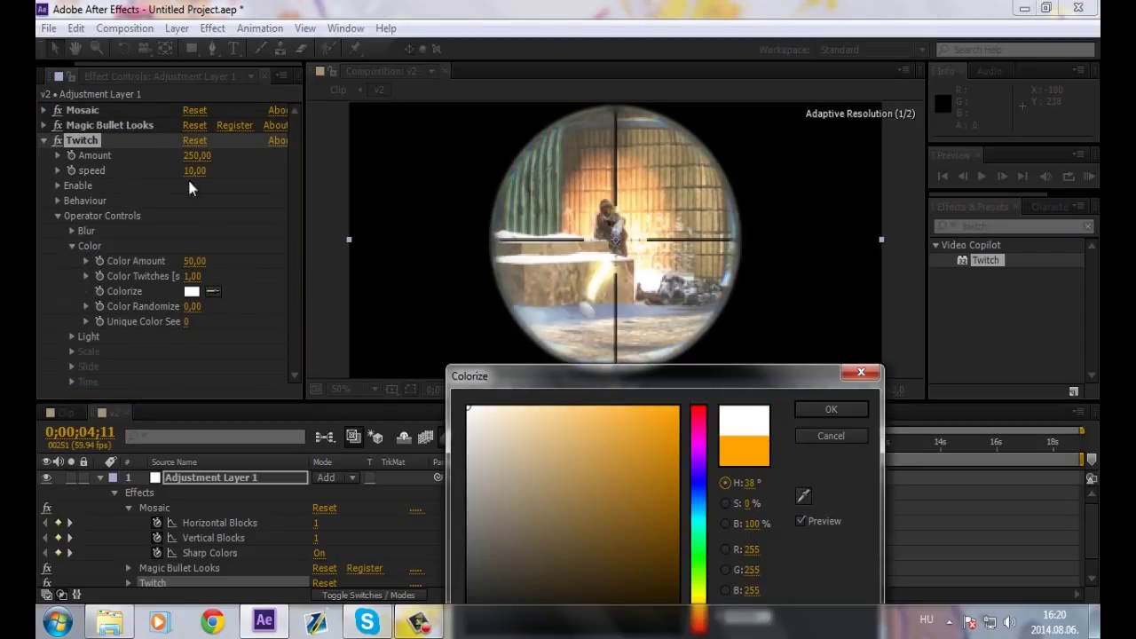
{"action": "left_click", "coordinate": [709, 453]}
{"action": "left_click_drag", "start_coordinate": [709, 453], "coordinate": [709, 459]}
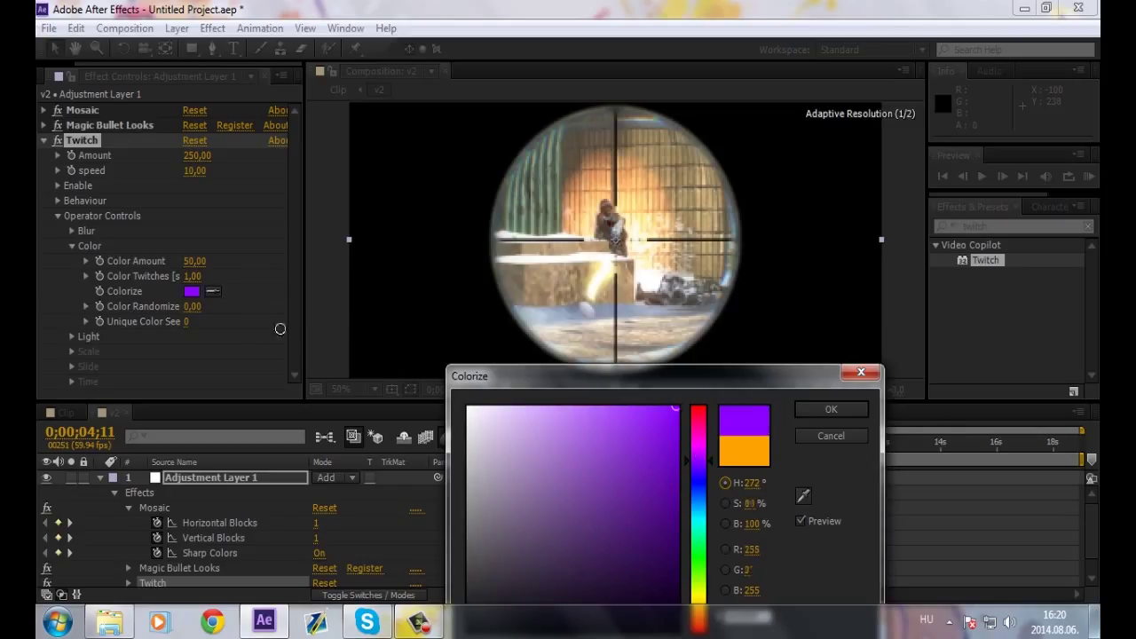
{"action": "left_click", "coordinate": [832, 411]}
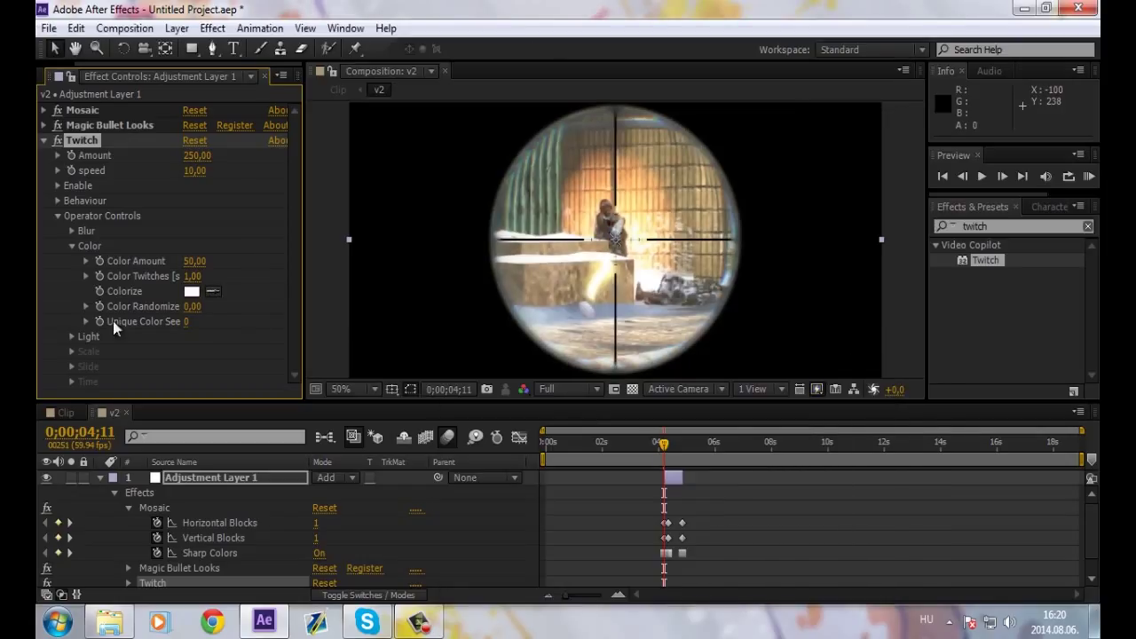
Collapse the Color, Light and Operator Controls groups and move the time to 4;51
{"action": "left_click", "coordinate": [71, 246]}
{"action": "left_click", "coordinate": [70, 260]}
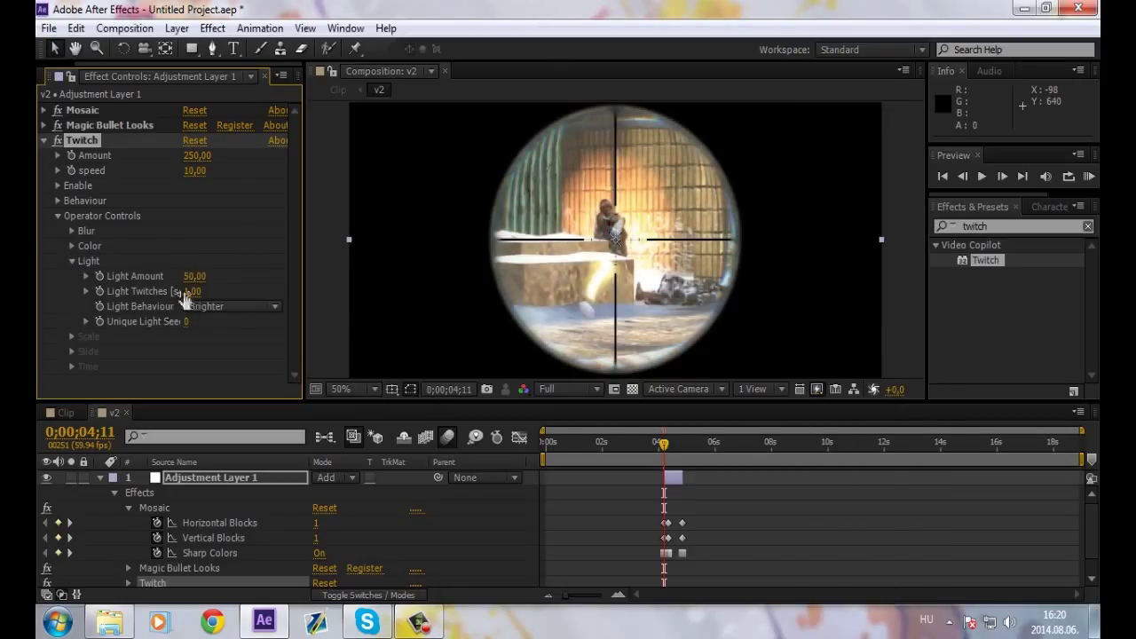
{"action": "left_click", "coordinate": [72, 261]}
{"action": "left_click", "coordinate": [58, 216]}
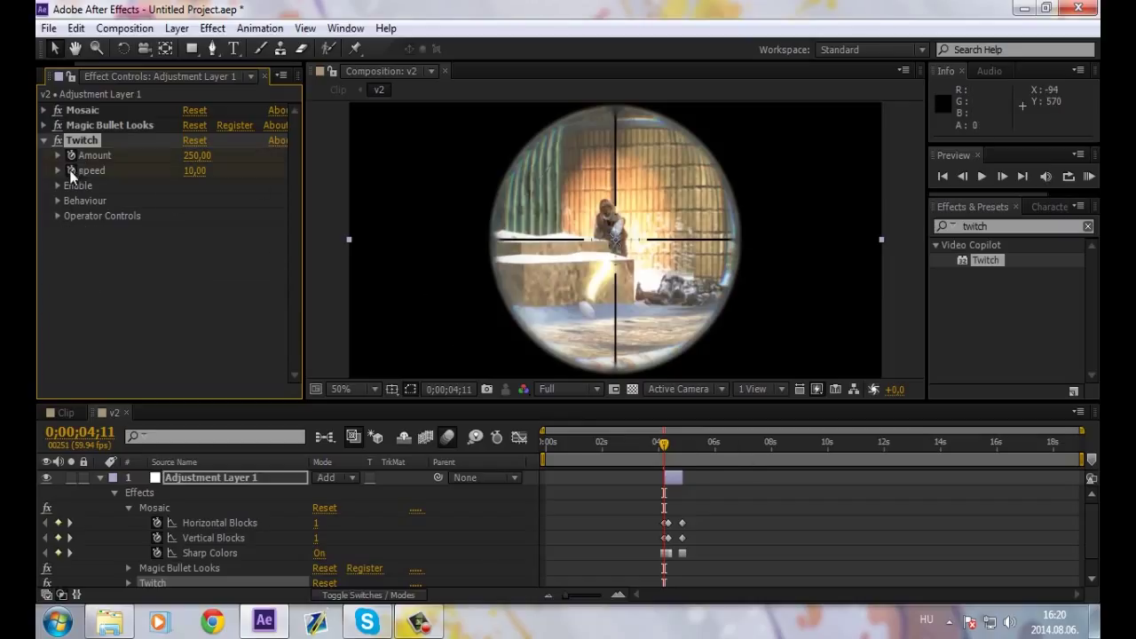
{"action": "left_click_drag", "start_coordinate": [667, 455], "coordinate": [681, 455]}
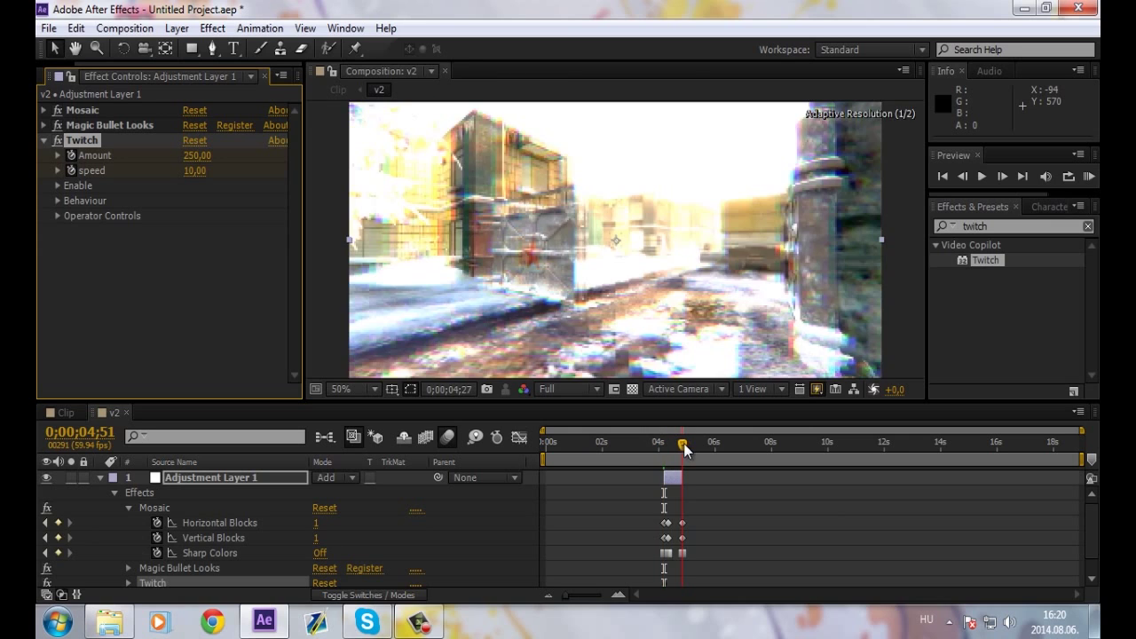
Keyframe Twitch Amount and speed to 0 at 4;49
{"action": "left_click", "coordinate": [194, 156]}
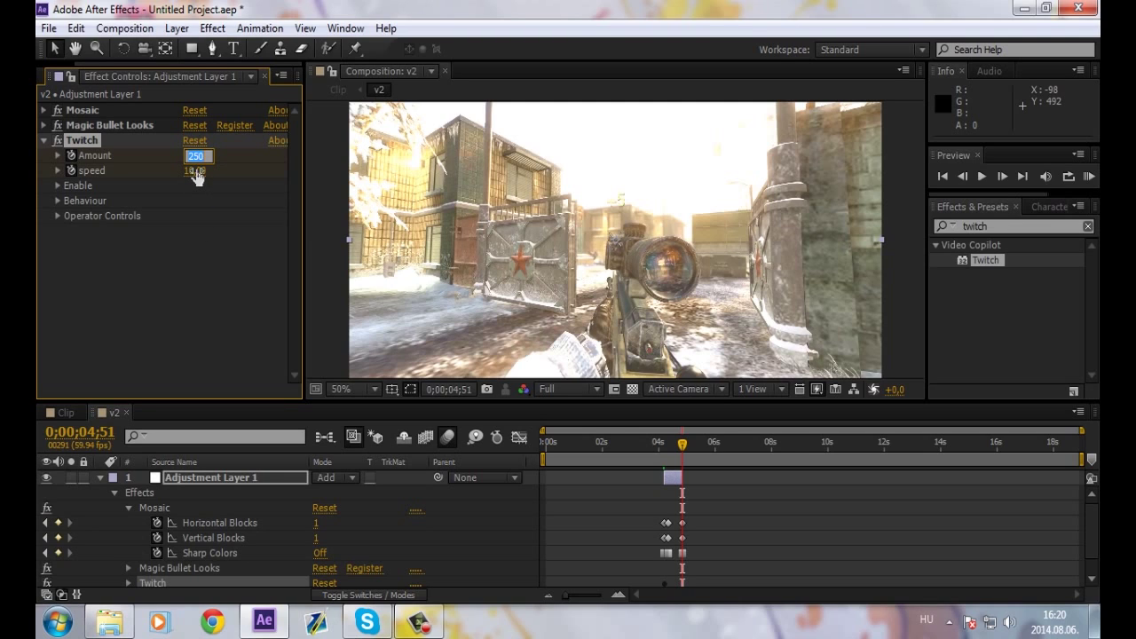
{"action": "type", "text": "10"}
{"action": "key", "text": "Return"}
{"action": "left_click", "coordinate": [254, 253]}
{"action": "left_click", "coordinate": [682, 444]}
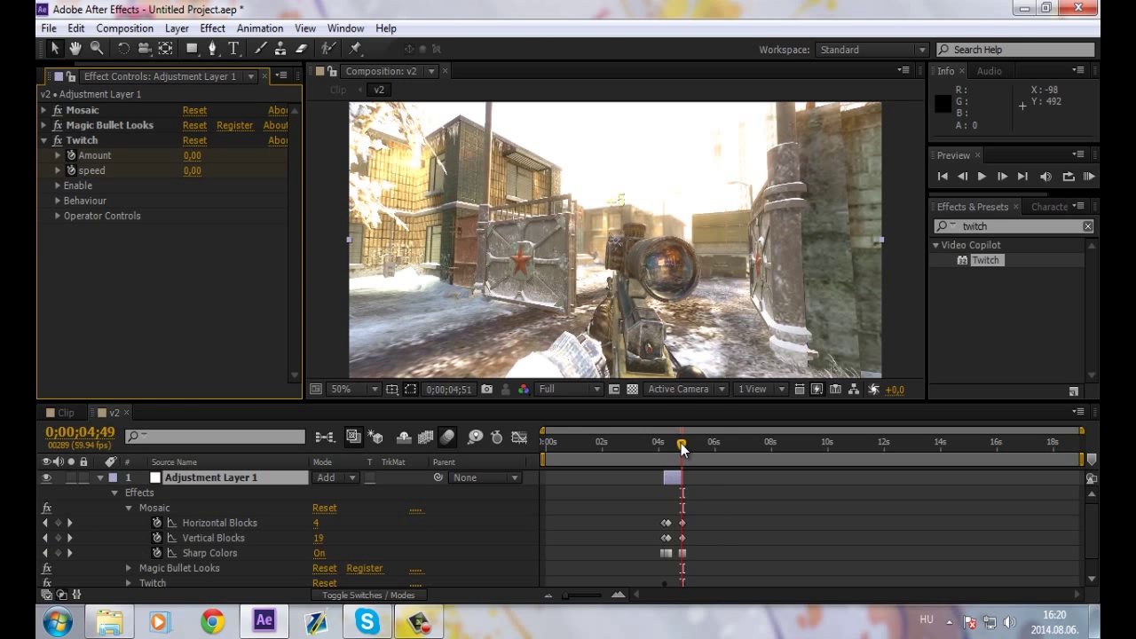
Scrub back to 4;24 to check the interpolated Twitch values, then RAM Preview
{"action": "left_click_drag", "start_coordinate": [682, 446], "coordinate": [683, 445]}
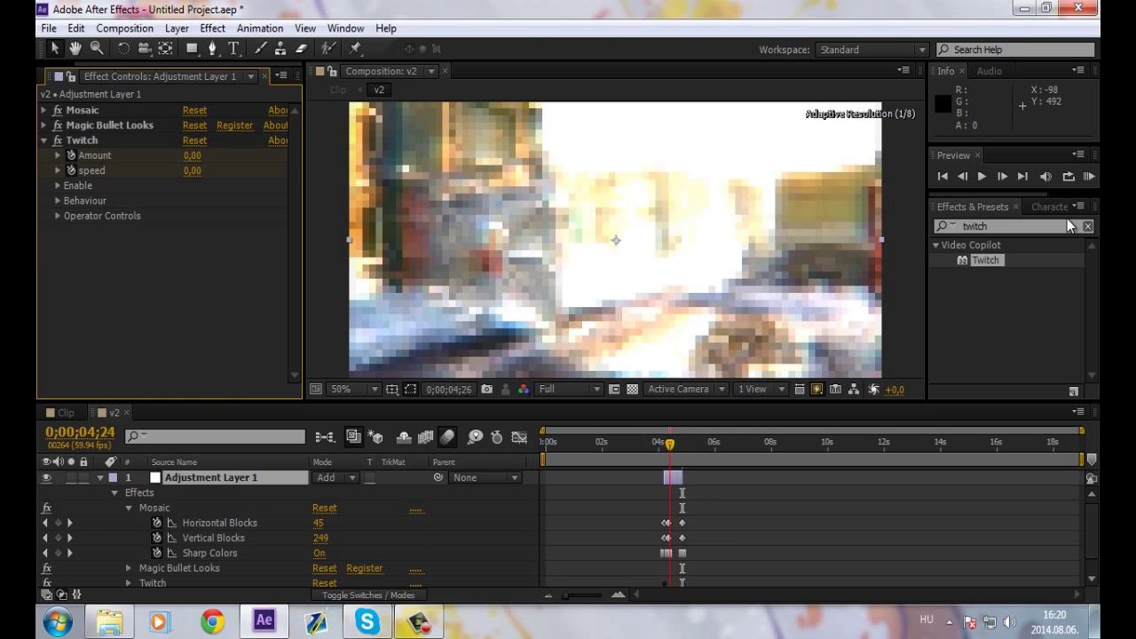
{"action": "left_click_drag", "start_coordinate": [689, 446], "coordinate": [677, 446]}
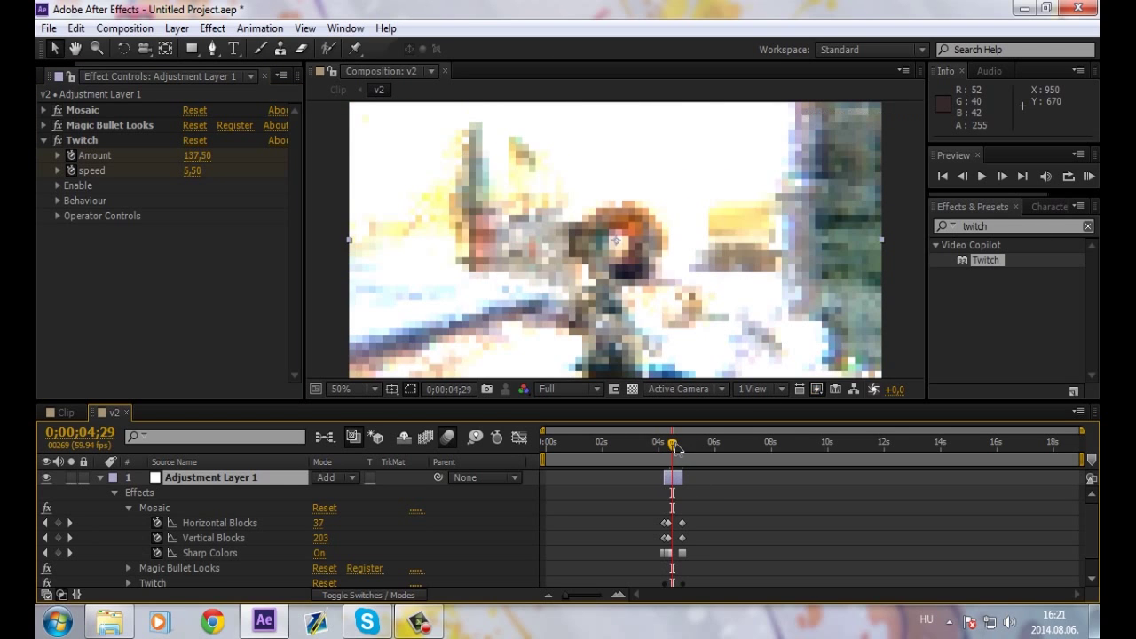
{"action": "left_click", "coordinate": [1085, 177]}
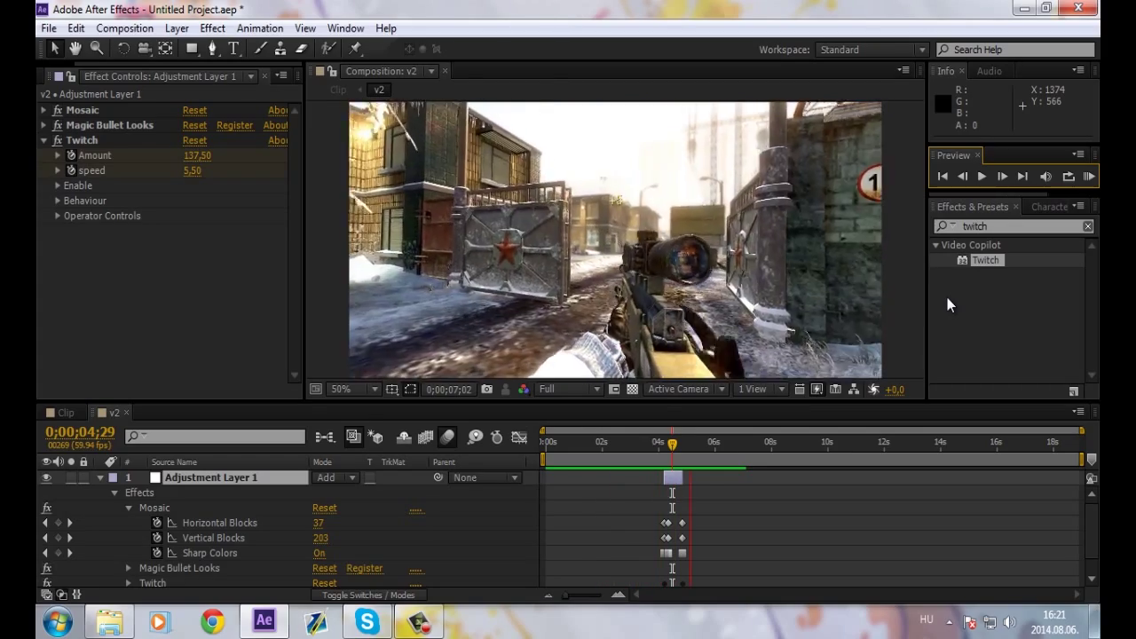
Stop the preview, go to 5;20, and show Adjustment Layer 1's animated properties with U
{"action": "key", "text": "space"}
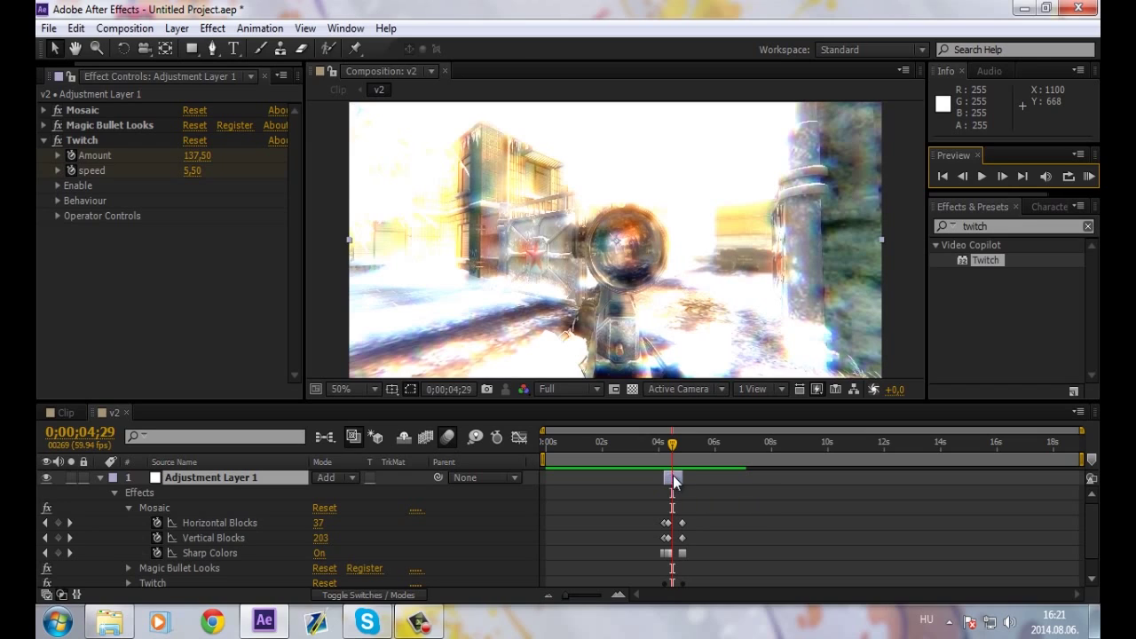
{"action": "left_click_drag", "start_coordinate": [672, 442], "coordinate": [698, 444]}
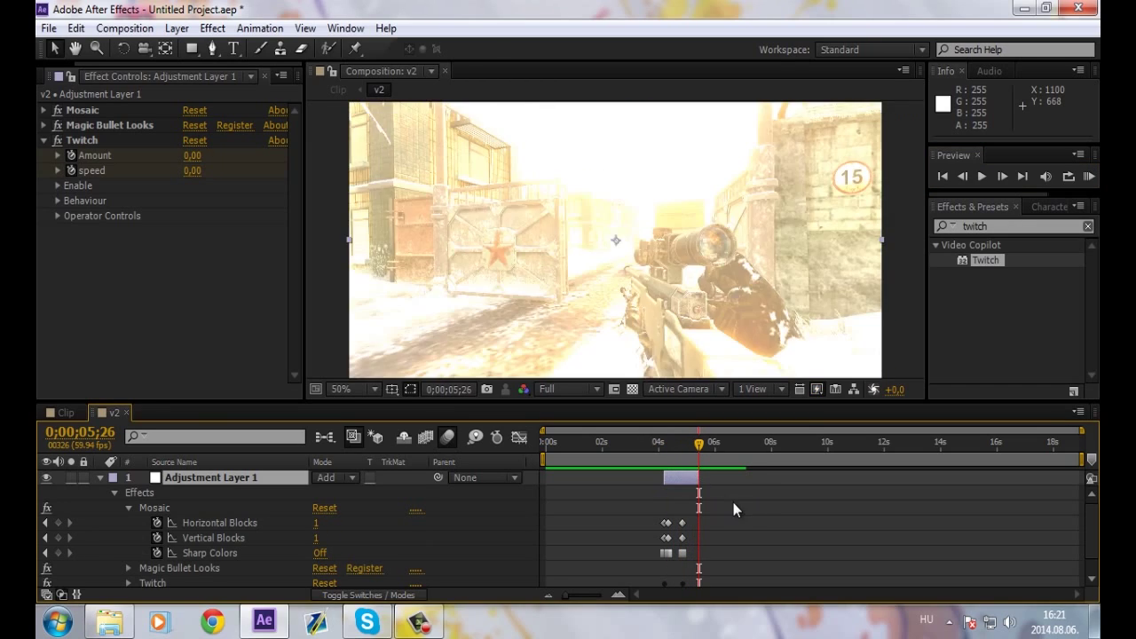
{"action": "scroll", "coordinate": [725, 499], "scroll_direction": "down", "scroll_amount": 1}
{"action": "scroll", "coordinate": [670, 480], "scroll_direction": "up", "scroll_amount": 1}
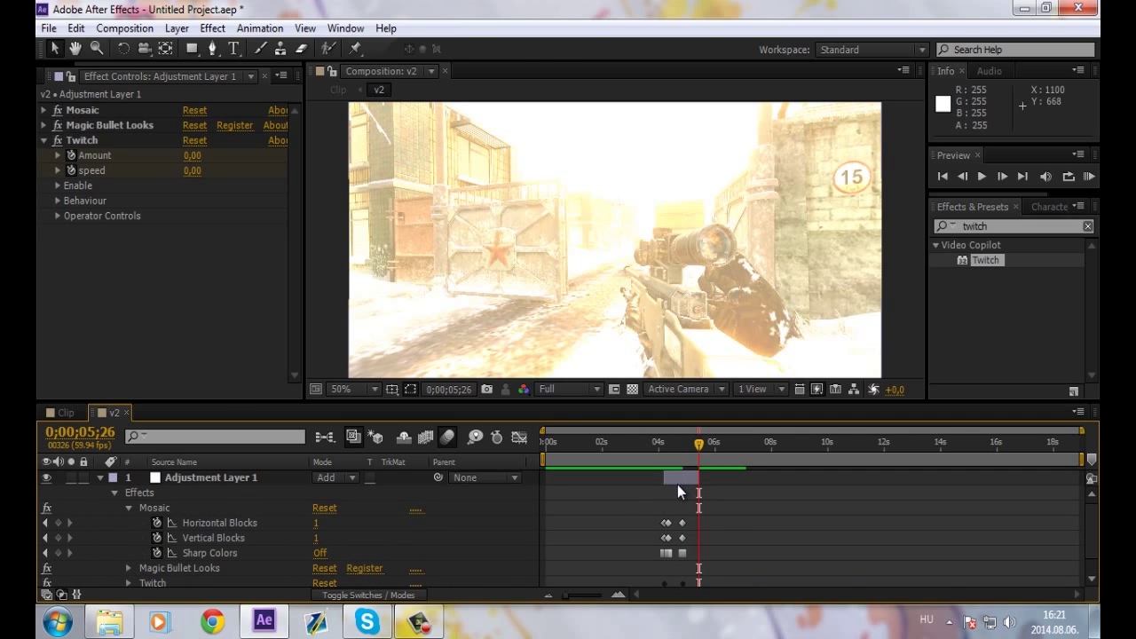
{"action": "left_click", "coordinate": [675, 481]}
{"action": "key", "text": "u"}
{"action": "key", "text": "u"}
Drag the ending Mosaic and Twitch keyframes out to 5;26
{"action": "scroll", "coordinate": [710, 490], "scroll_direction": "down", "scroll_amount": 2}
{"action": "scroll", "coordinate": [720, 492], "scroll_direction": "down", "scroll_amount": 1}
{"action": "scroll", "coordinate": [721, 487], "scroll_direction": "up", "scroll_amount": 2}
{"action": "left_click_drag", "start_coordinate": [688, 533], "coordinate": [701, 560]}
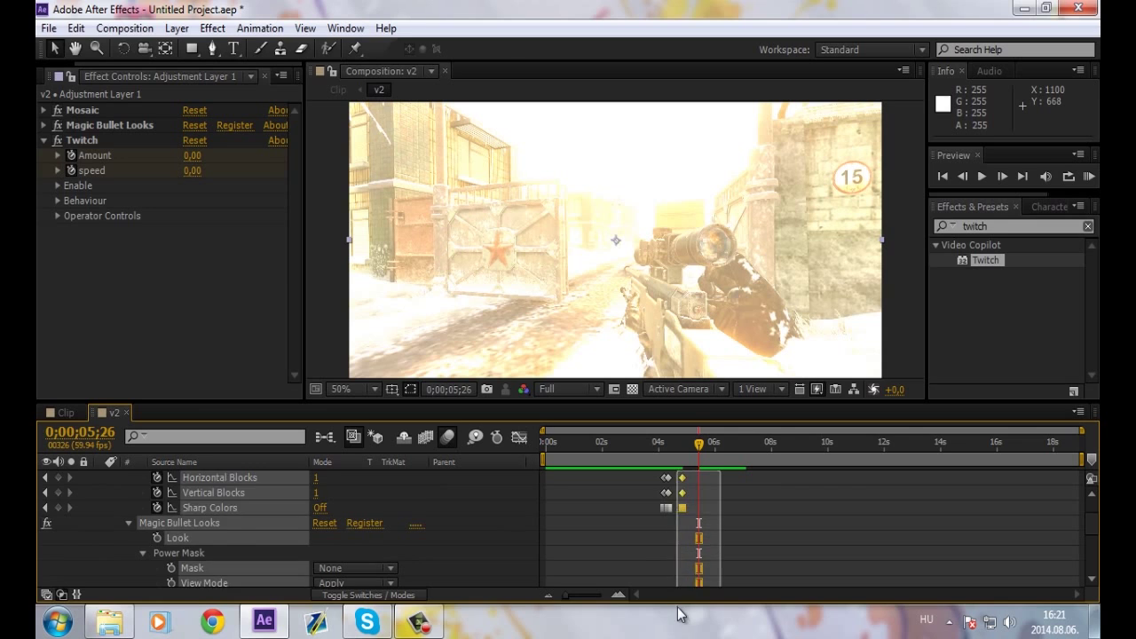
{"action": "scroll", "coordinate": [713, 555], "scroll_direction": "up", "scroll_amount": 3}
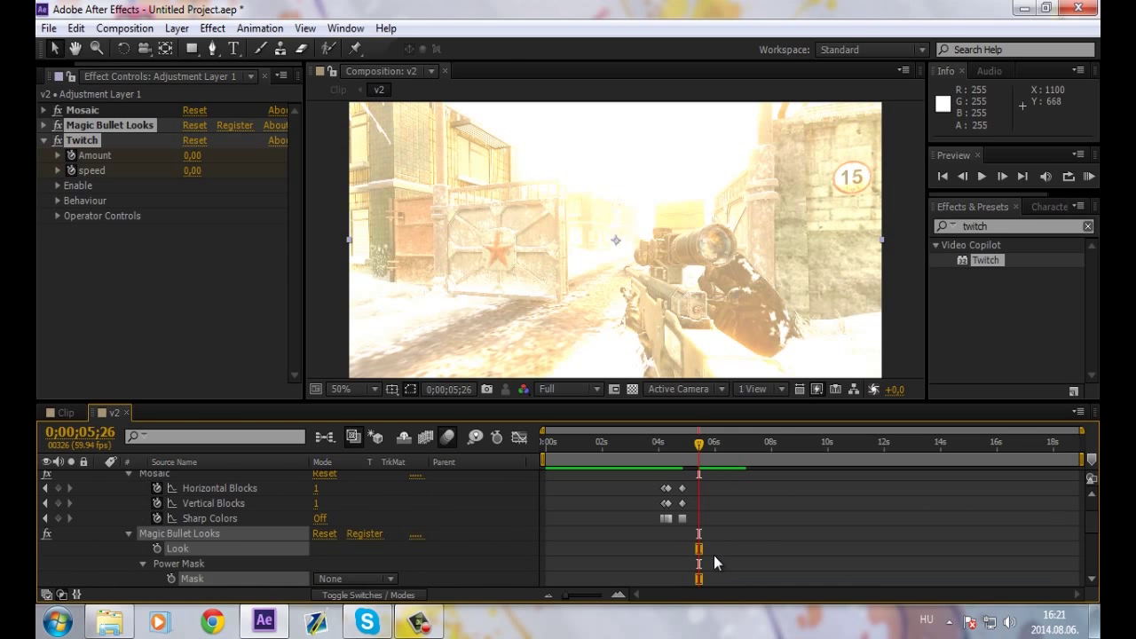
{"action": "scroll", "coordinate": [713, 554], "scroll_direction": "up", "scroll_amount": 3}
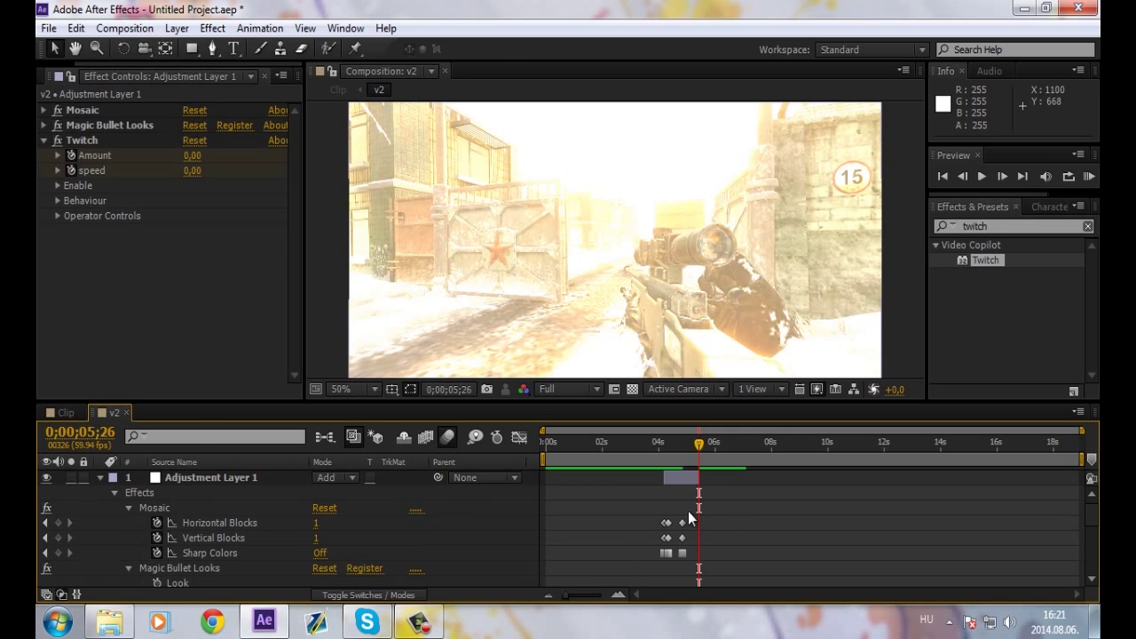
{"action": "left_click_drag", "start_coordinate": [690, 548], "coordinate": [687, 557]}
{"action": "scroll", "coordinate": [685, 523], "scroll_direction": "down", "scroll_amount": 2}
{"action": "mouse_move", "coordinate": [683, 507]}
{"action": "left_mouse_down"}
{"action": "mouse_move", "coordinate": [695, 510]}
{"action": "mouse_move", "coordinate": [681, 568]}
{"action": "mouse_move", "coordinate": [697, 540]}
{"action": "left_mouse_up"}
{"action": "scroll", "coordinate": [700, 507], "scroll_direction": "down", "scroll_amount": 3}
{"action": "scroll", "coordinate": [700, 507], "scroll_direction": "up", "scroll_amount": 2}
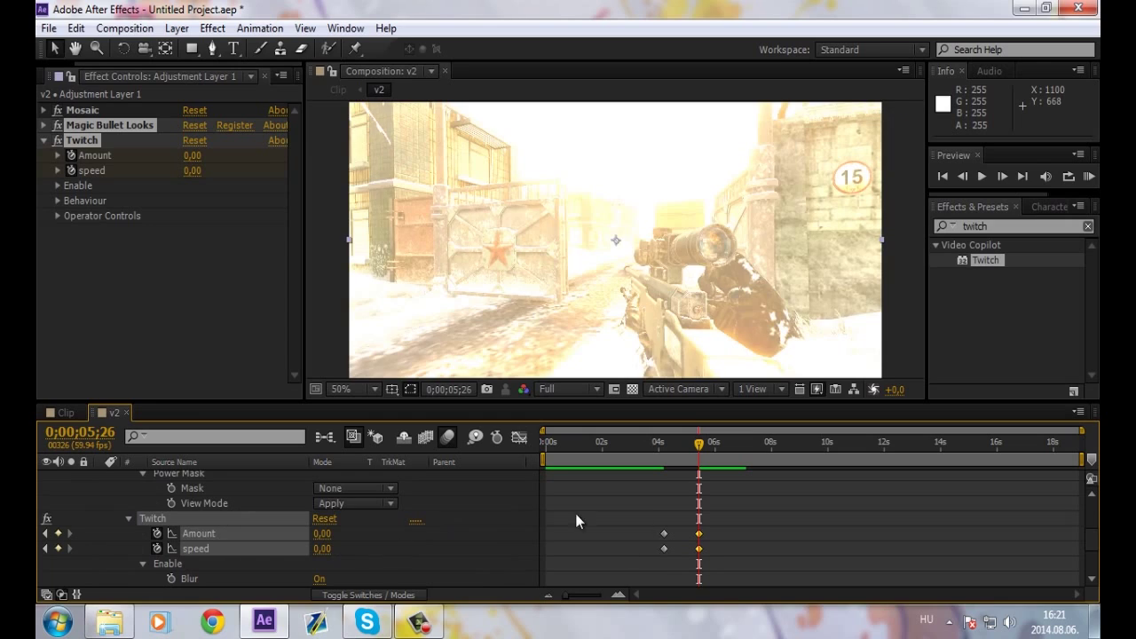
{"action": "scroll", "coordinate": [575, 513], "scroll_direction": "up", "scroll_amount": 3}
Preview the longer glitch, then collapse Adjustment Layer 1's properties
{"action": "left_click", "coordinate": [1088, 178]}
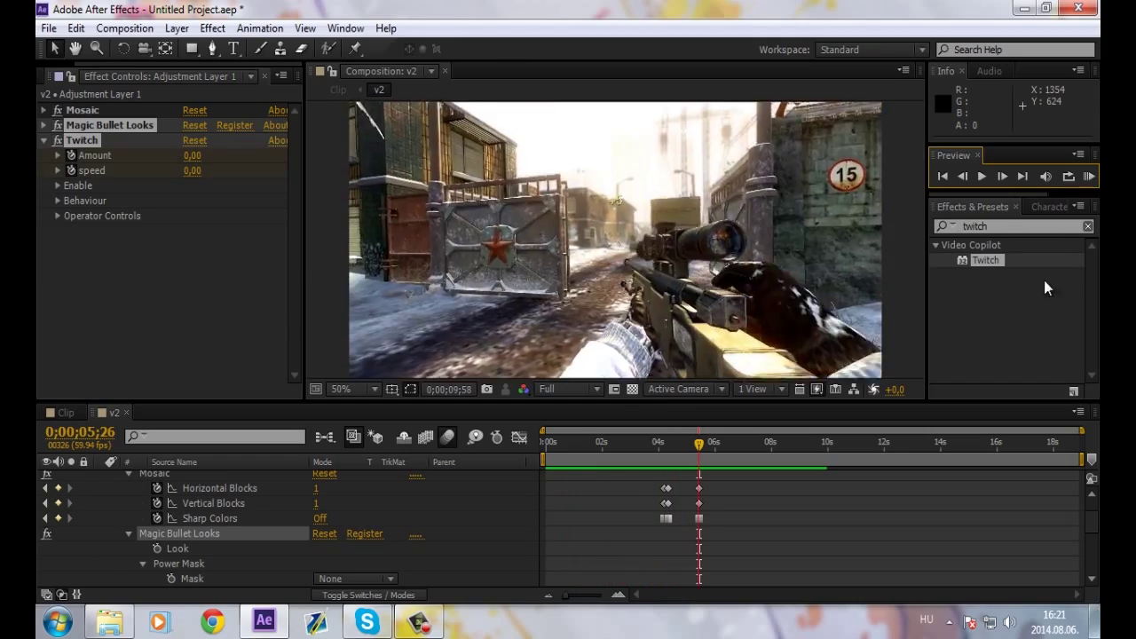
{"action": "left_click", "coordinate": [350, 357]}
{"action": "scroll", "coordinate": [114, 454], "scroll_direction": "up", "scroll_amount": 2}
{"action": "left_click", "coordinate": [101, 478]}
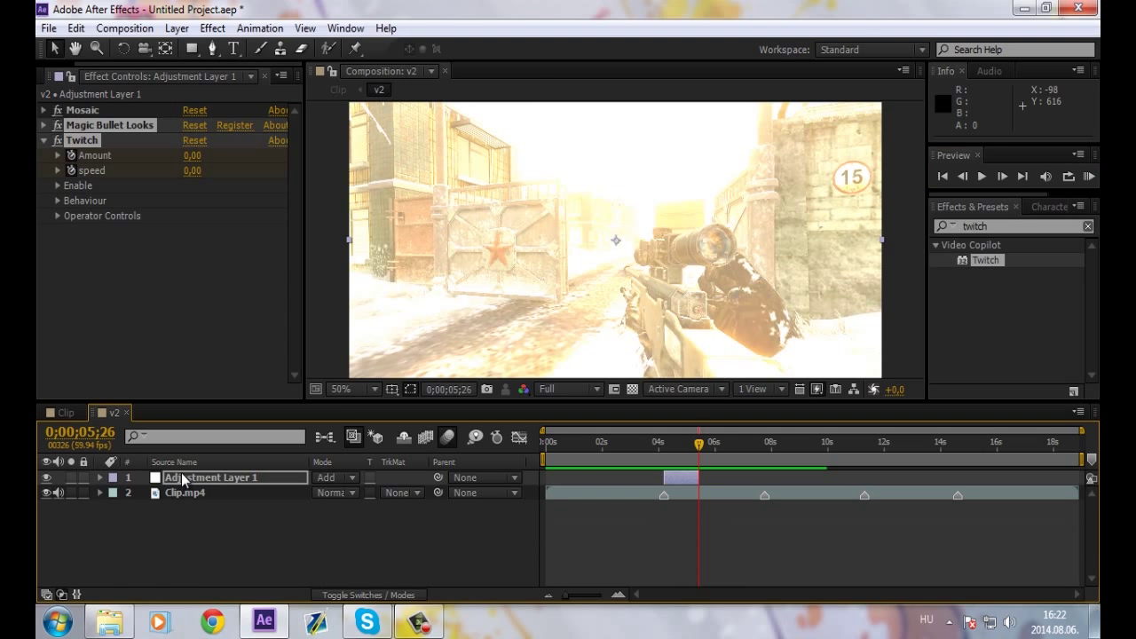
Apply Easy Ease to the Mosaic Horizontal and Vertical Blocks keyframes
{"action": "key", "text": "u"}
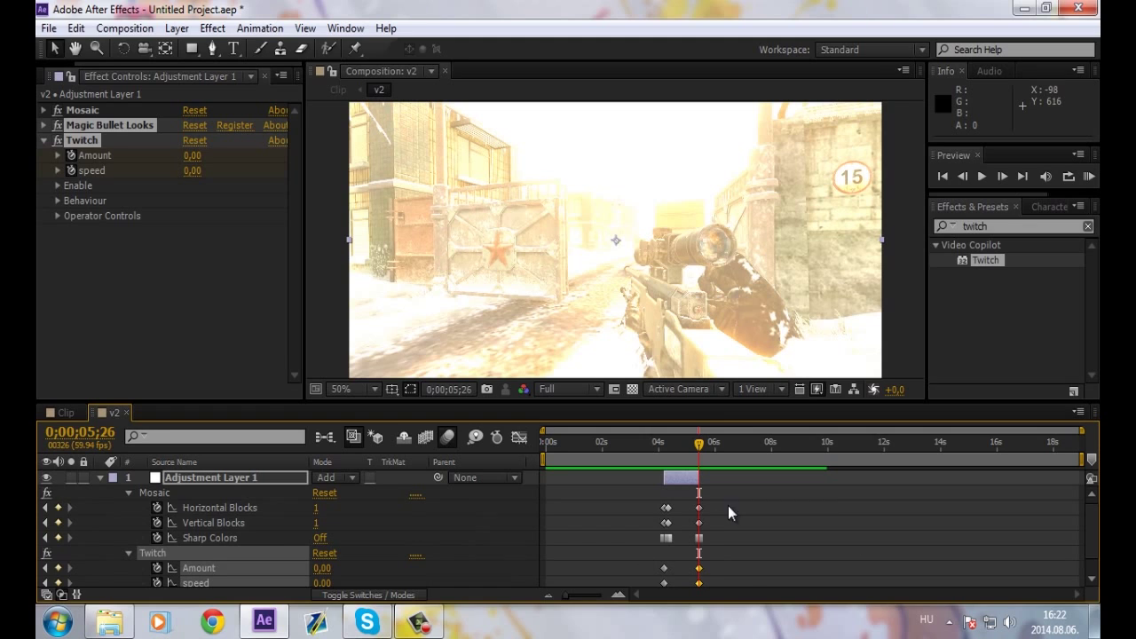
{"action": "left_click_drag", "start_coordinate": [737, 497], "coordinate": [648, 533]}
{"action": "left_click", "coordinate": [647, 493]}
{"action": "left_click_drag", "start_coordinate": [646, 489], "coordinate": [742, 529]}
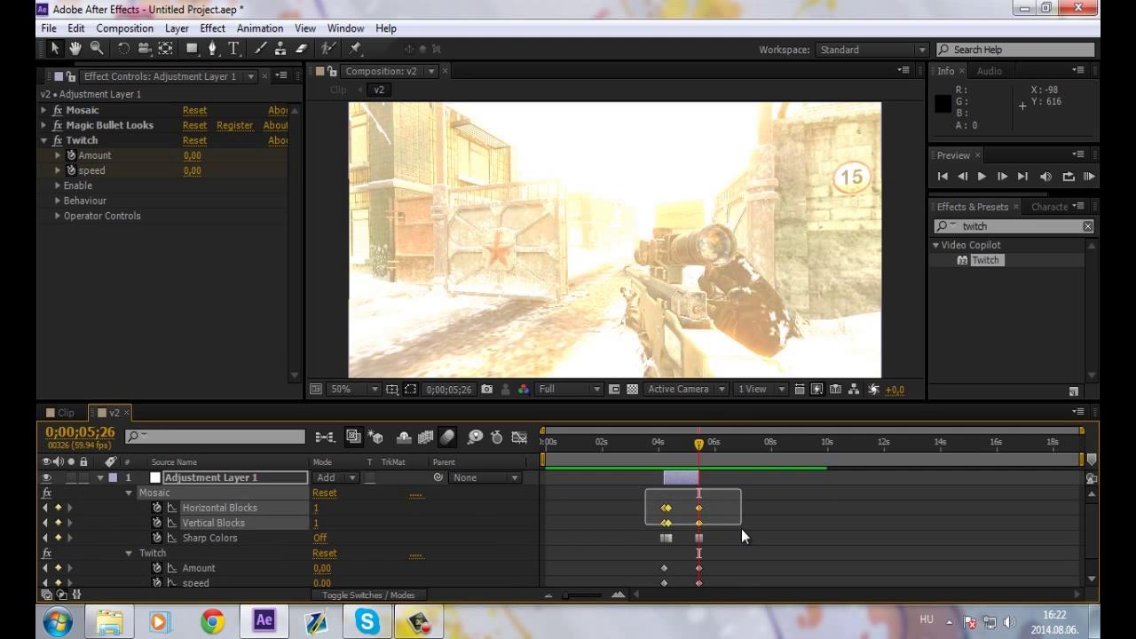
{"action": "right_click", "coordinate": [706, 532]}
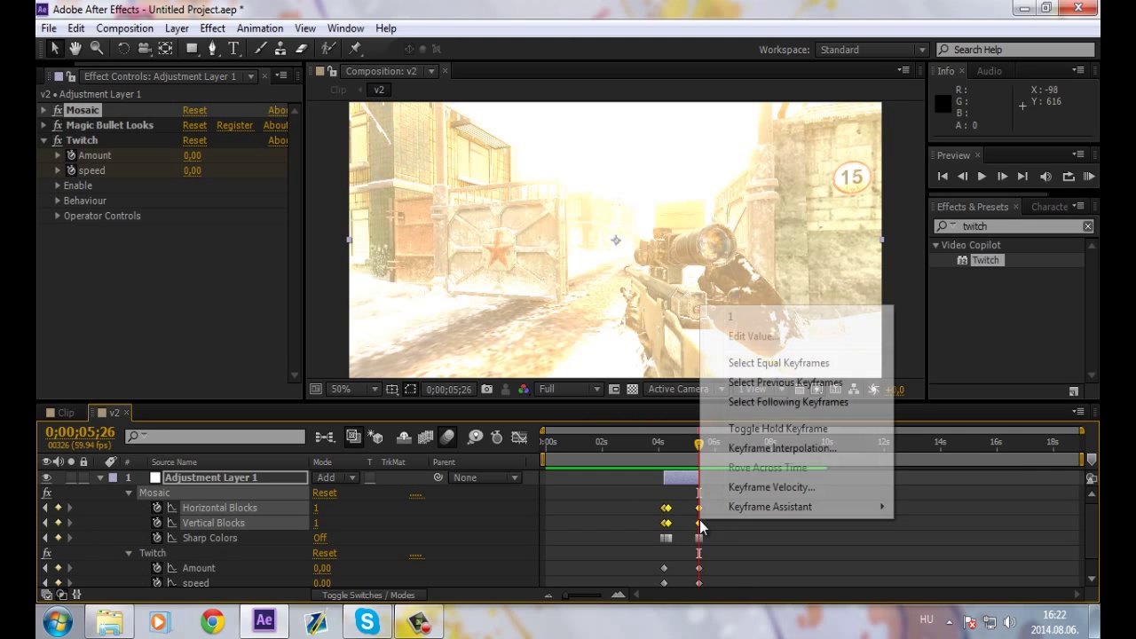
{"action": "mouse_move", "coordinate": [781, 507]}
{"action": "left_click", "coordinate": [519, 410]}
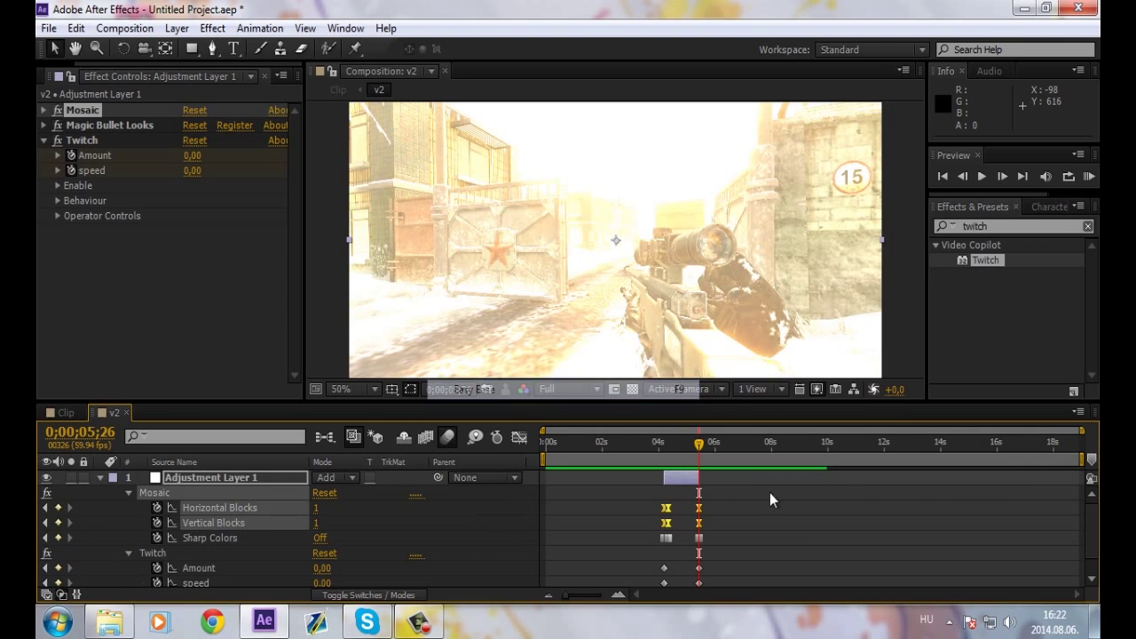
Apply Easy Ease to the Twitch Amount and speed keyframes and RAM Preview
{"action": "scroll", "coordinate": [794, 506], "scroll_direction": "down", "scroll_amount": 1}
{"action": "left_click_drag", "start_coordinate": [656, 543], "coordinate": [724, 582]}
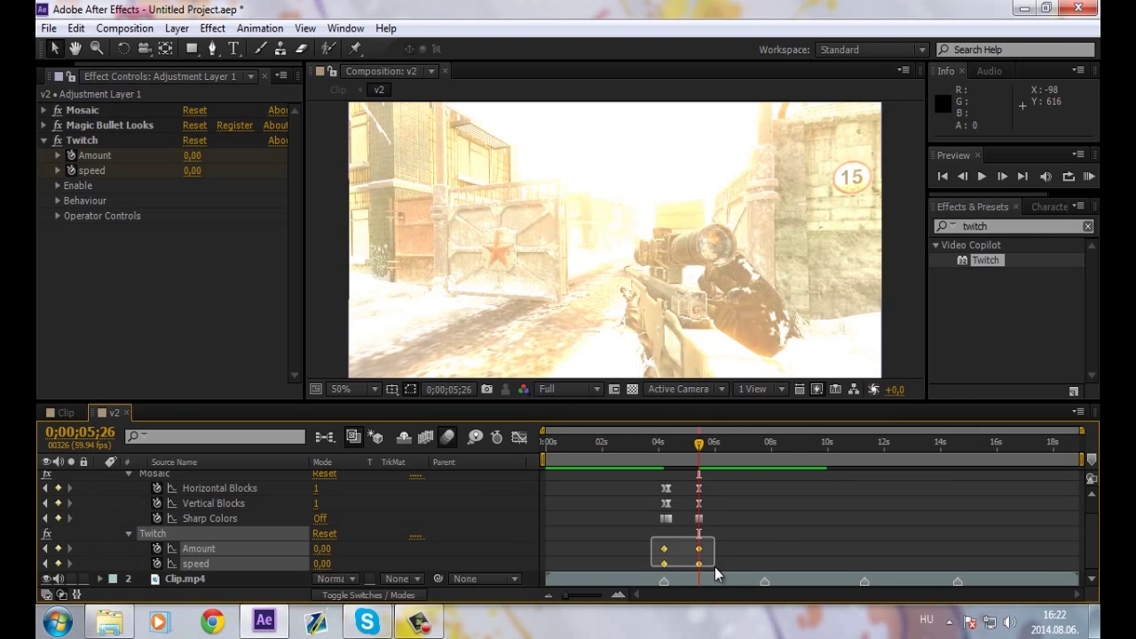
{"action": "right_click", "coordinate": [698, 548]}
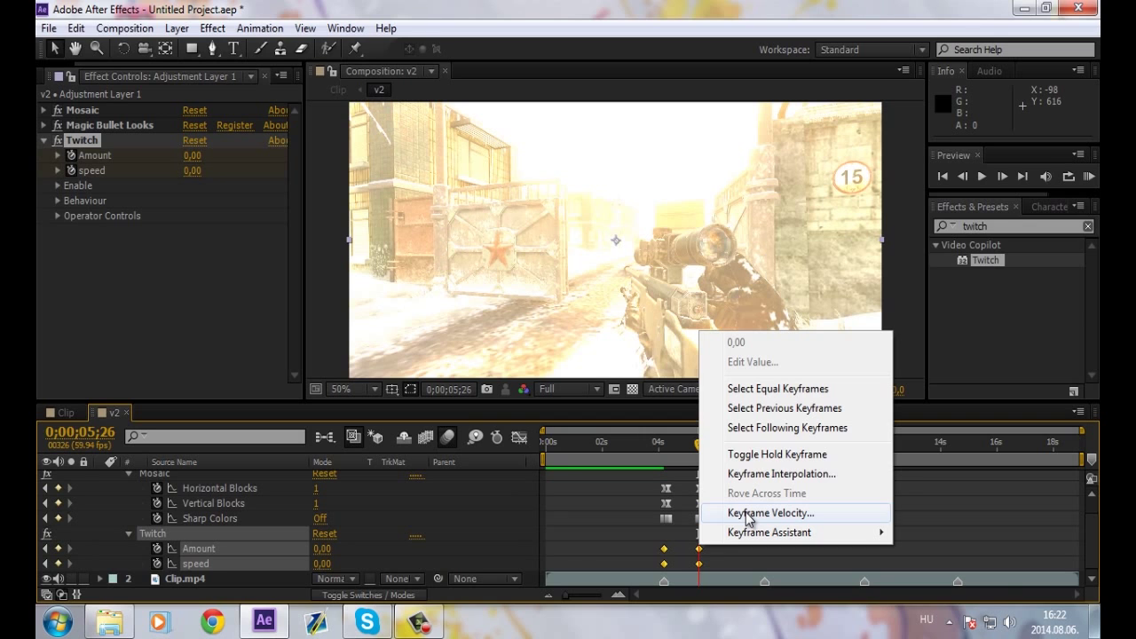
{"action": "mouse_move", "coordinate": [758, 532]}
{"action": "left_click", "coordinate": [497, 416]}
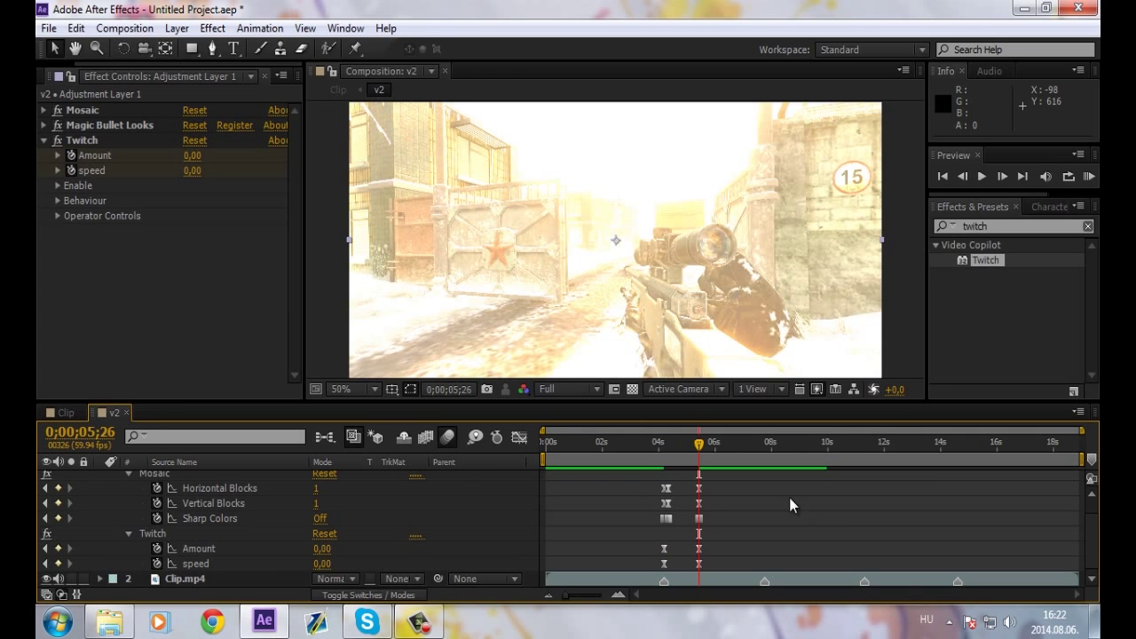
{"action": "left_click", "coordinate": [1088, 176]}
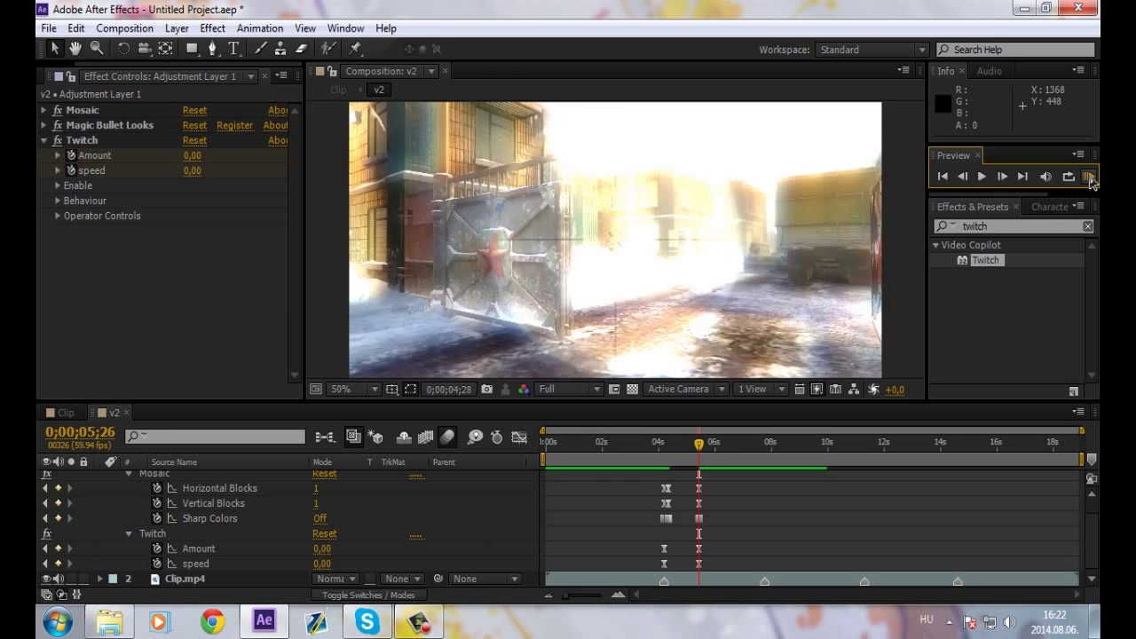
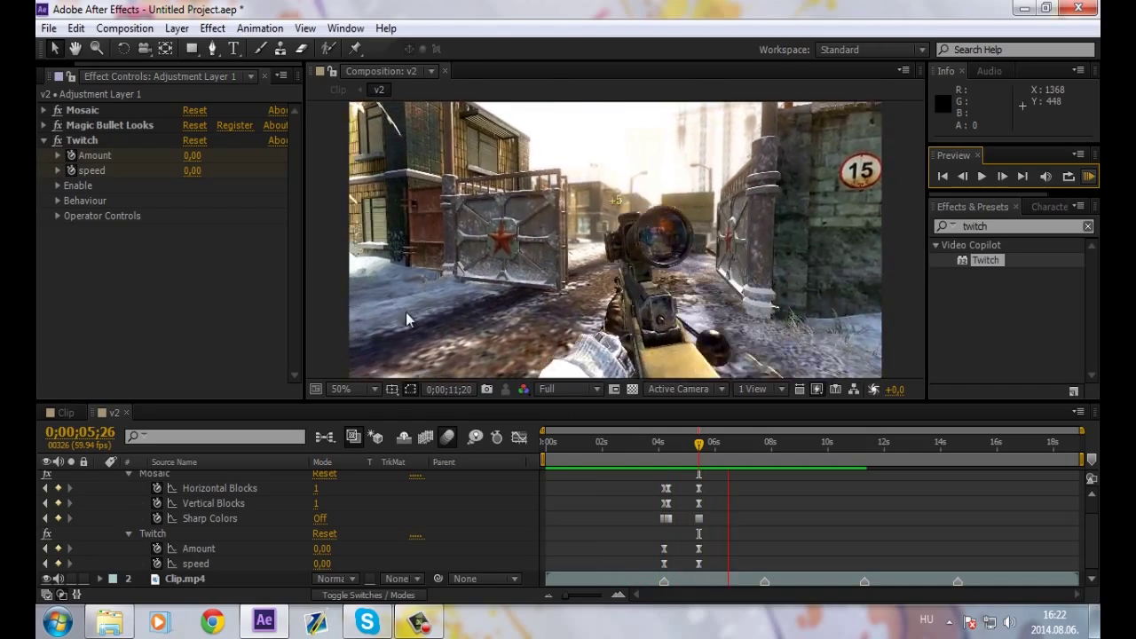
Stop the preview and scrub through the Mosaic and Twitch glitch around 05;19
{"action": "left_click", "coordinate": [685, 454]}
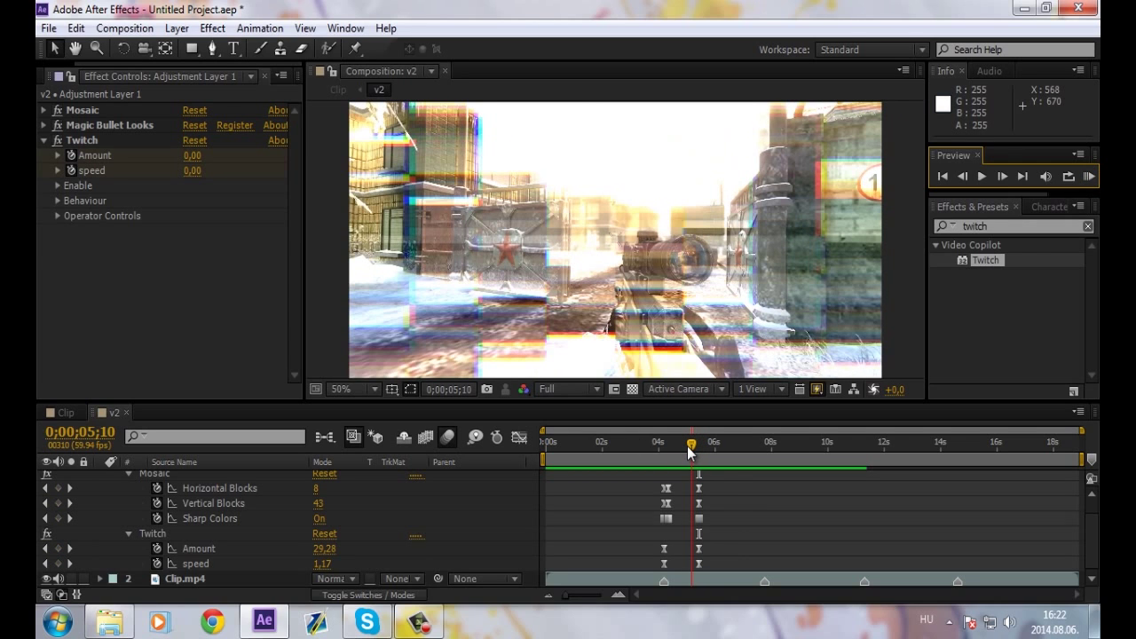
{"action": "mouse_move", "coordinate": [697, 450]}
{"action": "left_mouse_down"}
{"action": "mouse_move", "coordinate": [684, 454]}
{"action": "mouse_move", "coordinate": [697, 443]}
{"action": "left_mouse_up"}
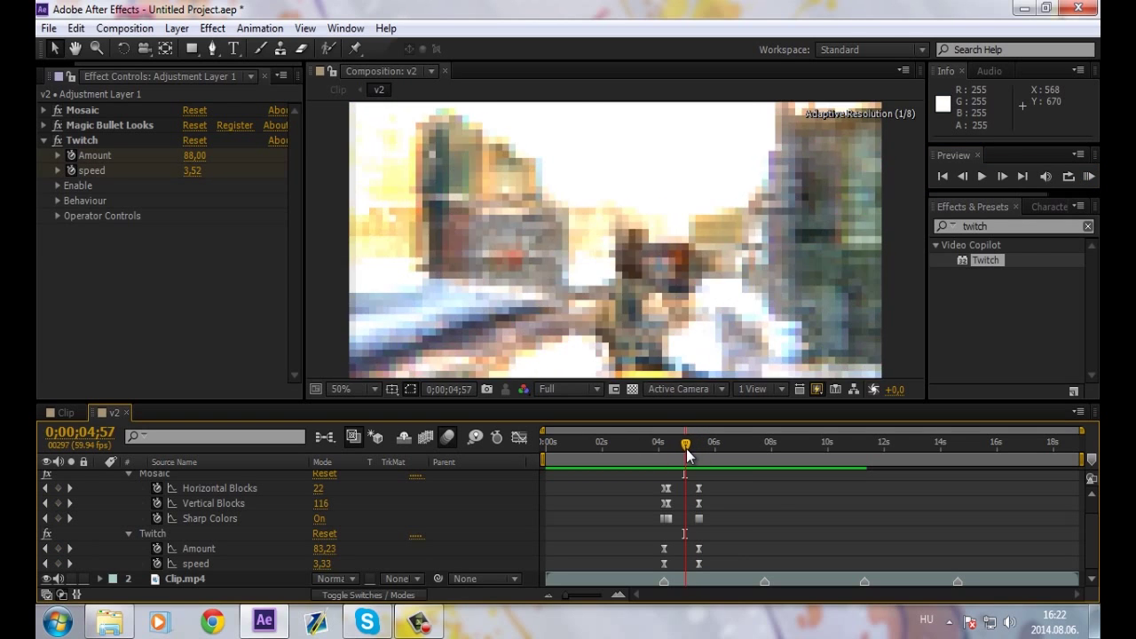
{"action": "left_click", "coordinate": [803, 155]}
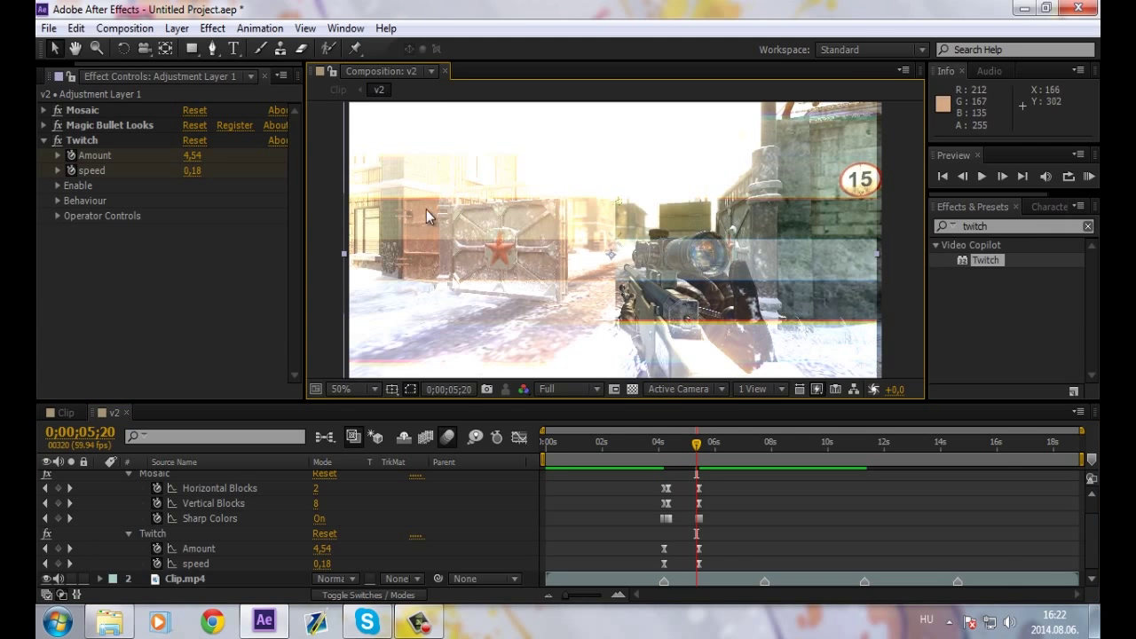
{"action": "left_click", "coordinate": [691, 441]}
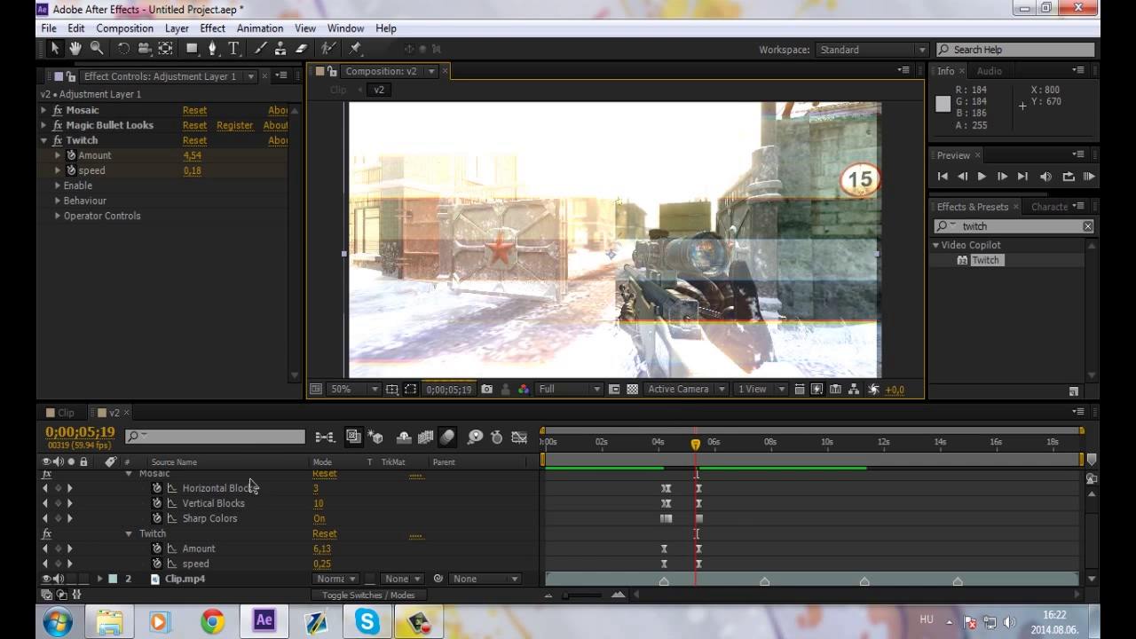
{"action": "scroll", "coordinate": [154, 489], "scroll_direction": "up", "scroll_amount": 1}
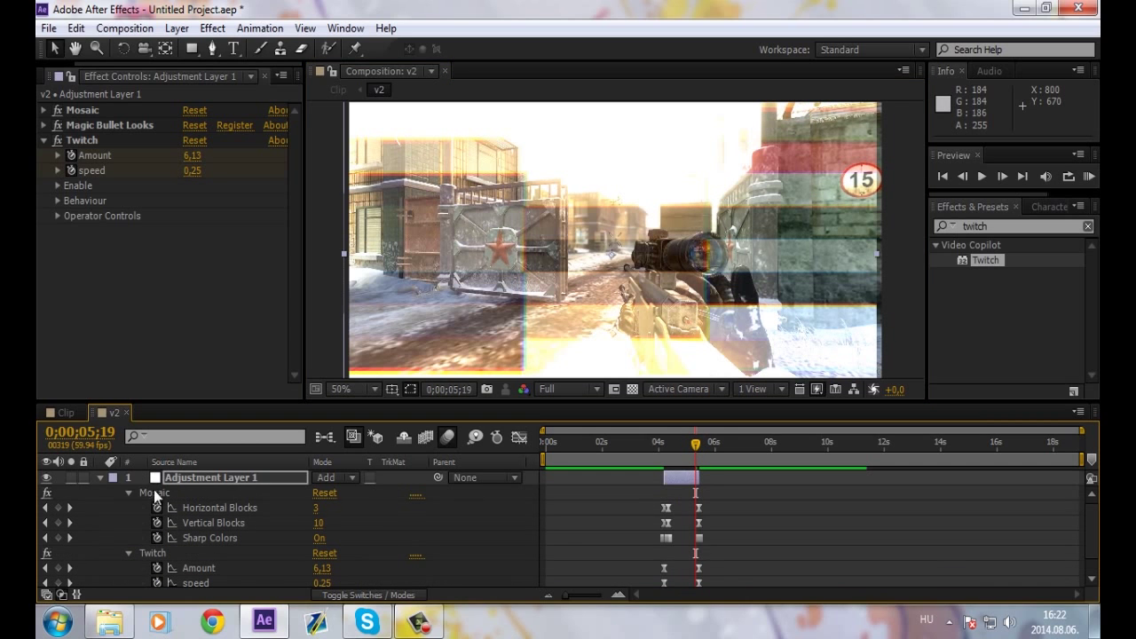
Fold away Adjustment Layer 1's effect properties and move the playhead to the scope shot at 07;45
{"action": "left_click", "coordinate": [100, 477]}
{"action": "left_click", "coordinate": [677, 441]}
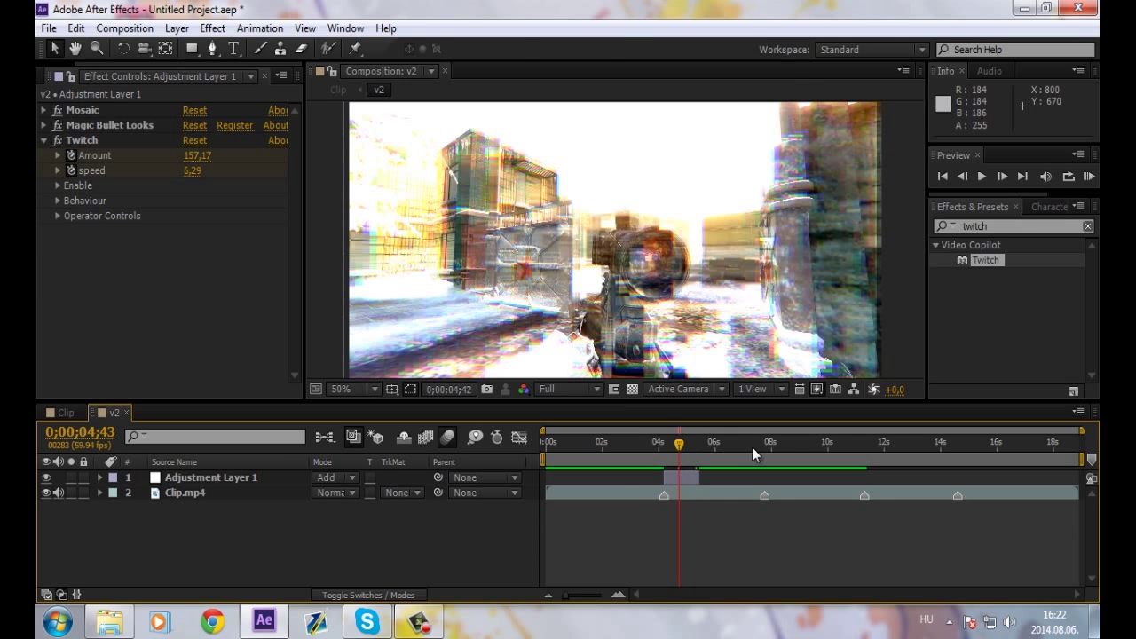
{"action": "left_click", "coordinate": [758, 447]}
{"action": "left_click", "coordinate": [688, 478]}
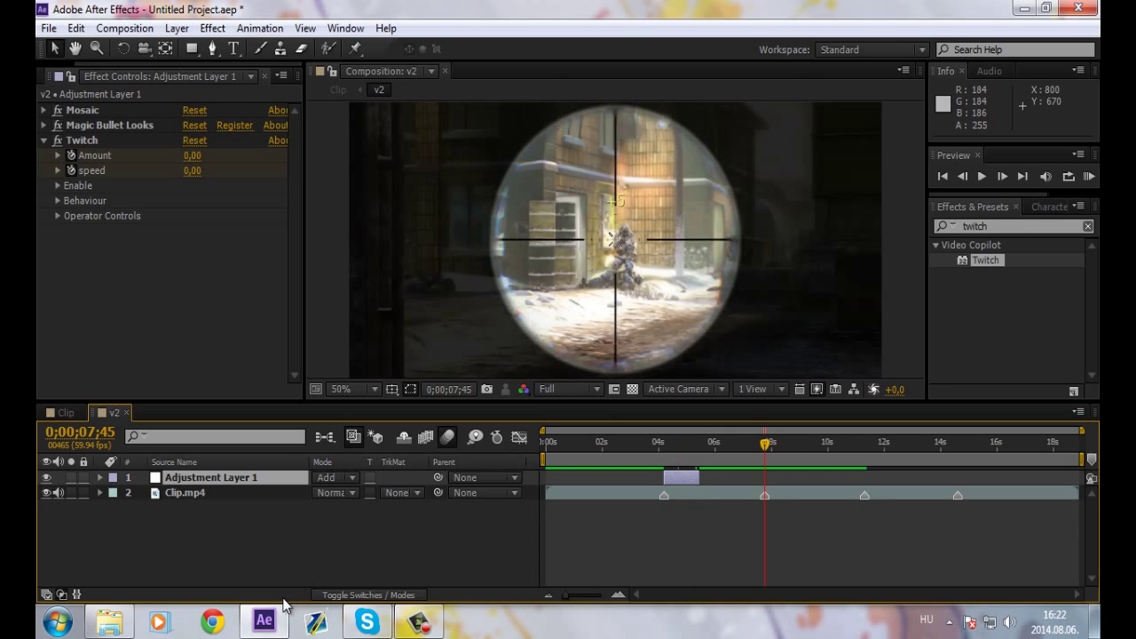
Create a new adjustment layer, Adjustment Layer 2, starting at 07;45
{"action": "right_click", "coordinate": [275, 544]}
{"action": "mouse_move", "coordinate": [329, 352]}
{"action": "left_click", "coordinate": [641, 497]}
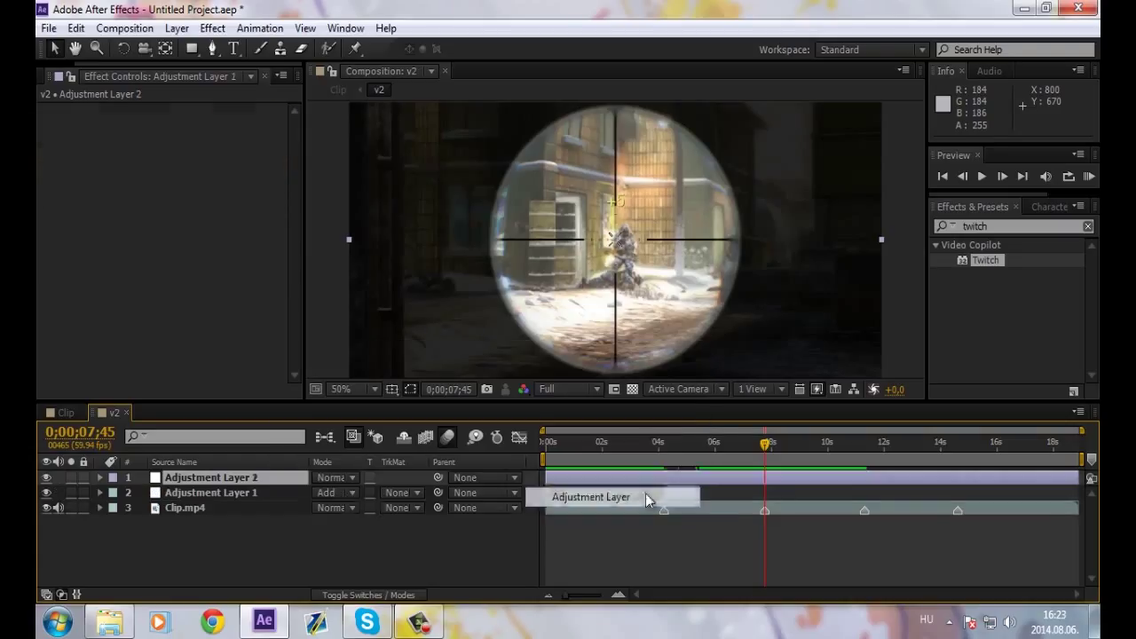
{"action": "left_click_drag", "start_coordinate": [544, 478], "coordinate": [764, 477]}
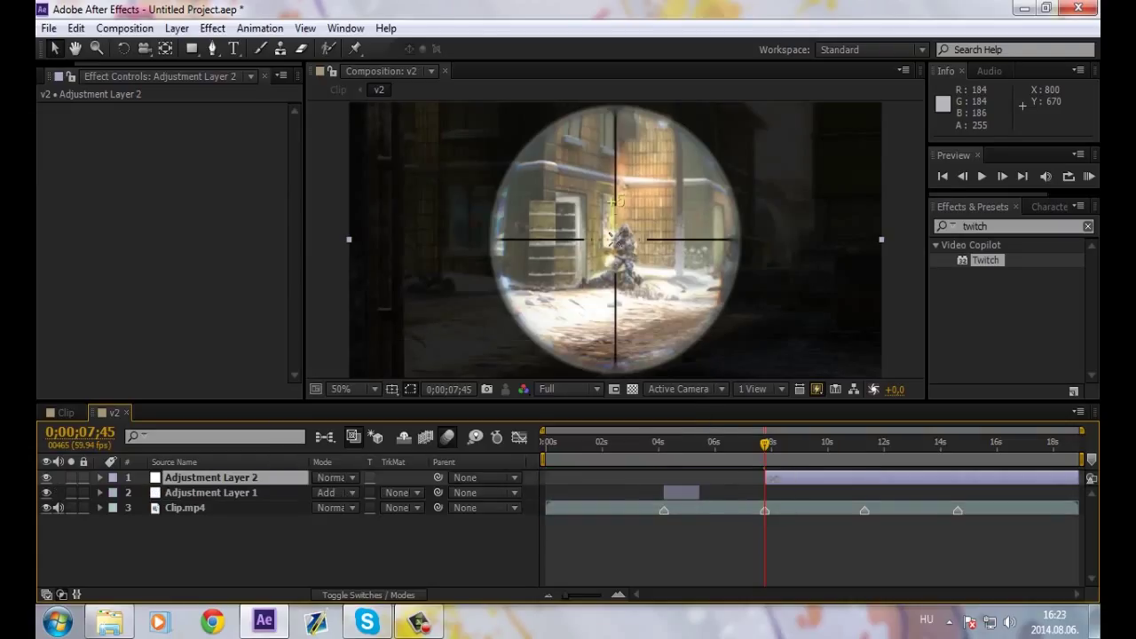
{"action": "left_click_drag", "start_coordinate": [1083, 476], "coordinate": [890, 477]}
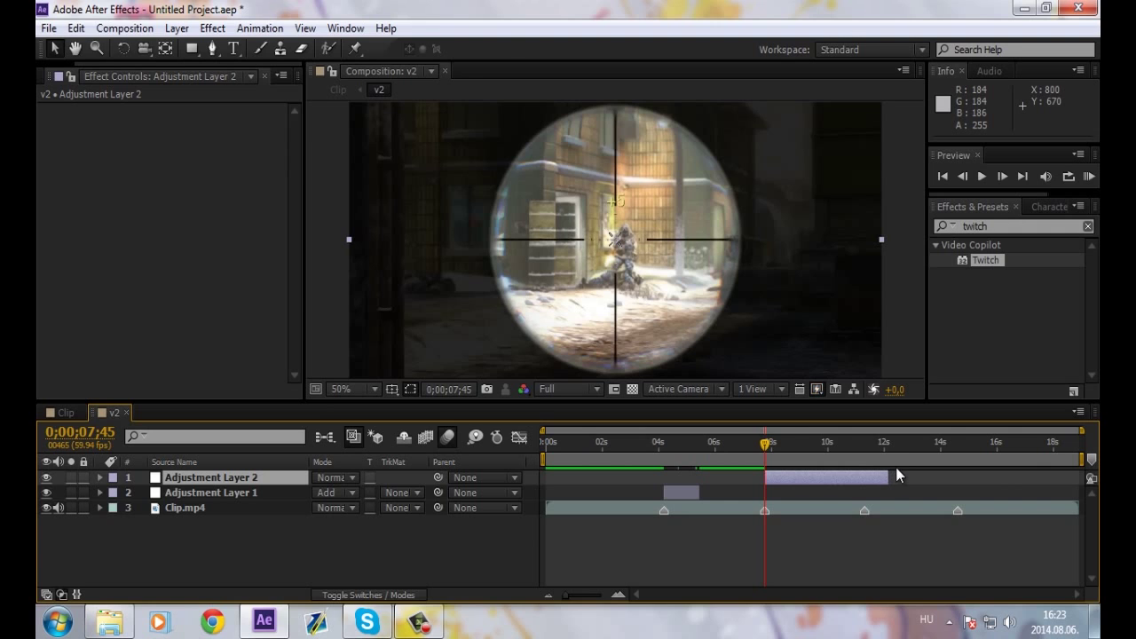
Play back the scope shot and trim Adjustment Layer 2's out-point to about 09;05
{"action": "key", "text": "space"}
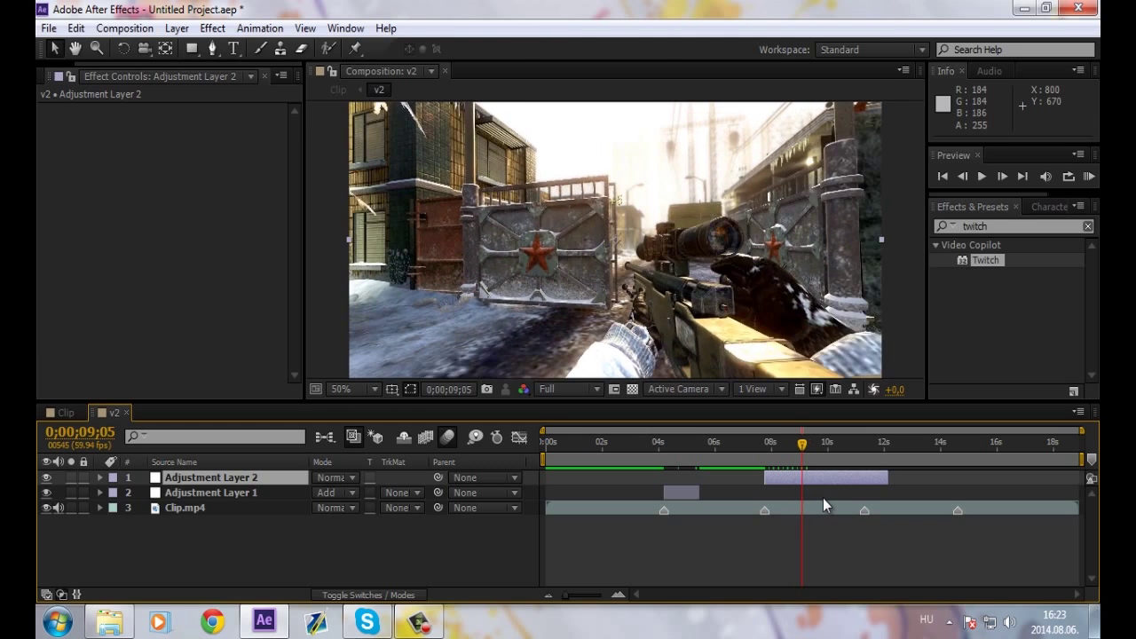
{"action": "key", "text": "shift+Page_Up"}
{"action": "key", "text": "shift+Page_Up"}
{"action": "key", "text": "shift+Page_Up"}
{"action": "key", "text": "space"}
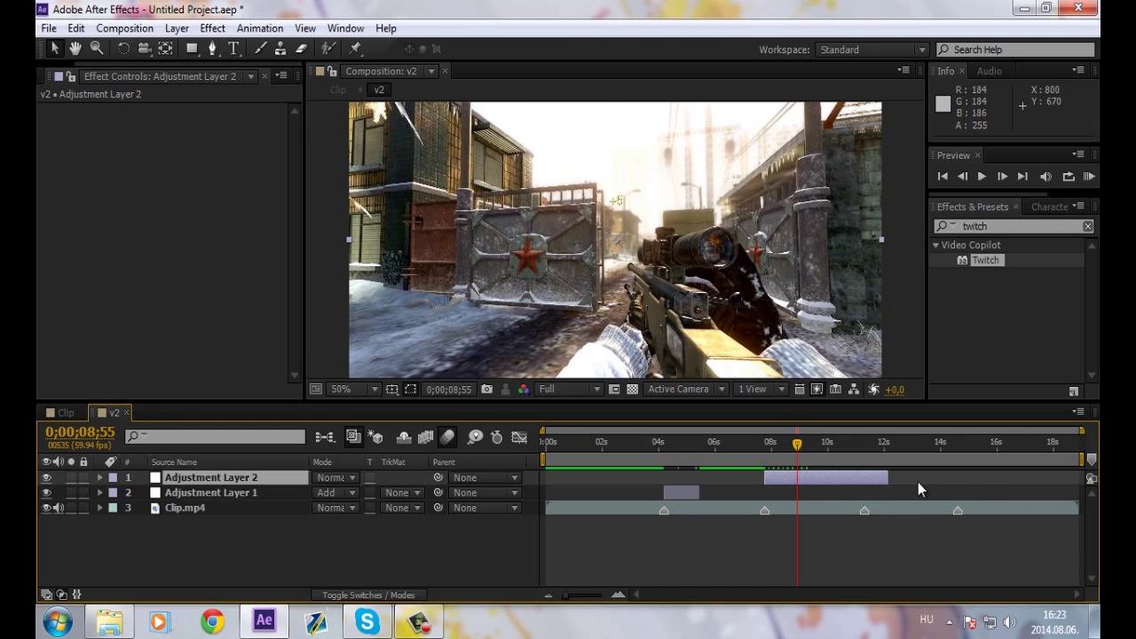
{"action": "key", "text": "space"}
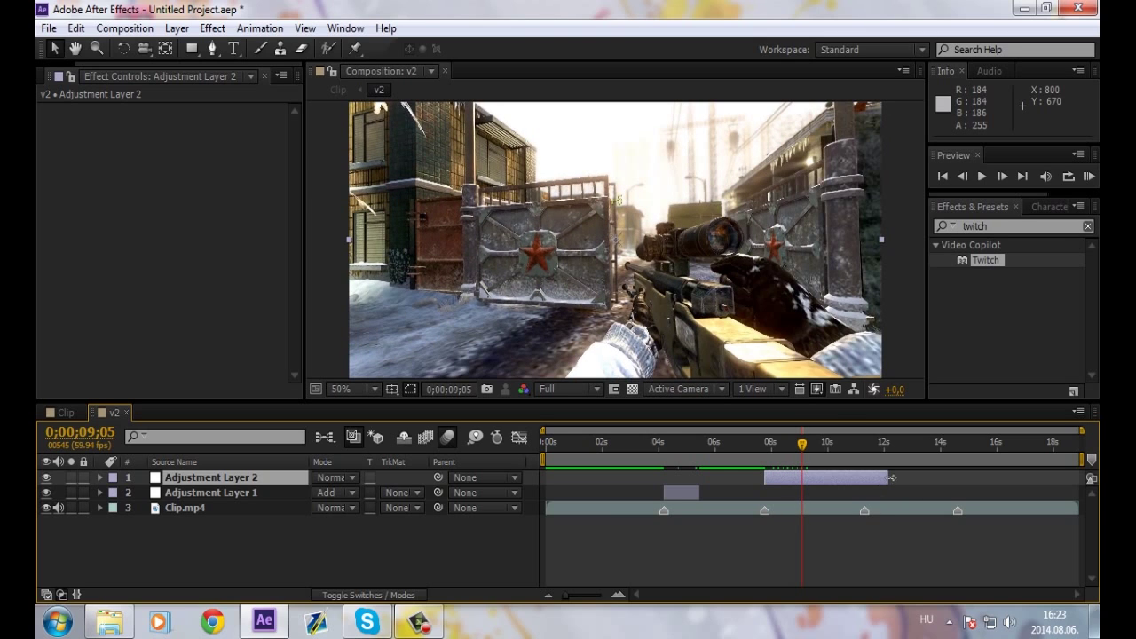
{"action": "left_click_drag", "start_coordinate": [891, 477], "coordinate": [801, 477]}
{"action": "left_click", "coordinate": [784, 443]}
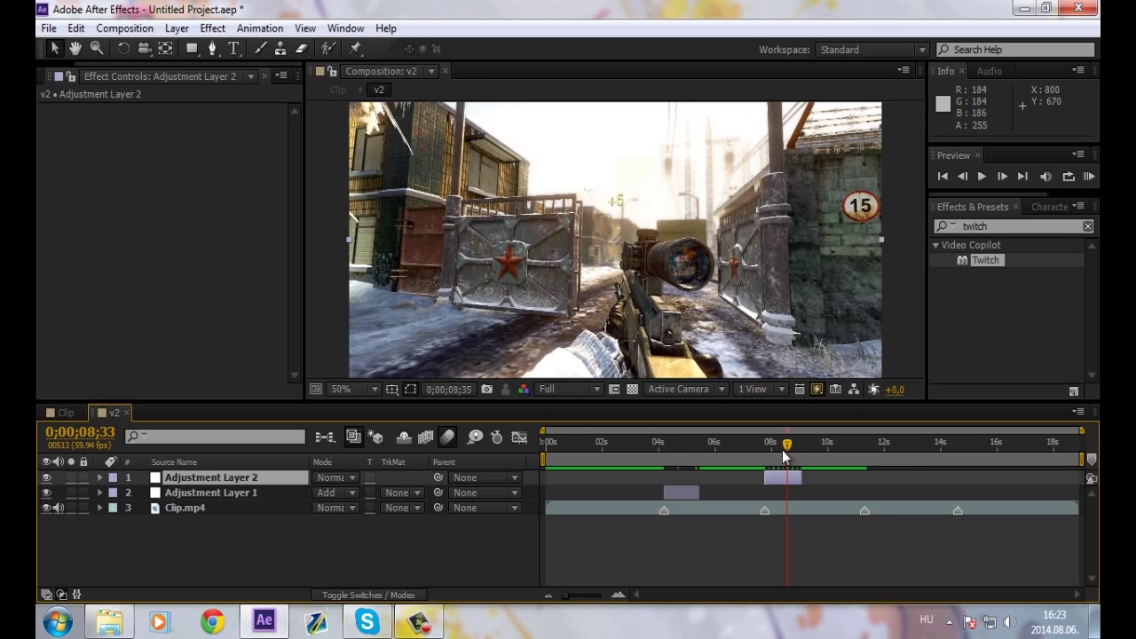
Search effects for 'cc light' and try CC Light Rays centred on the gun
{"action": "left_click", "coordinate": [999, 226]}
{"action": "key", "text": "BackSpace"}
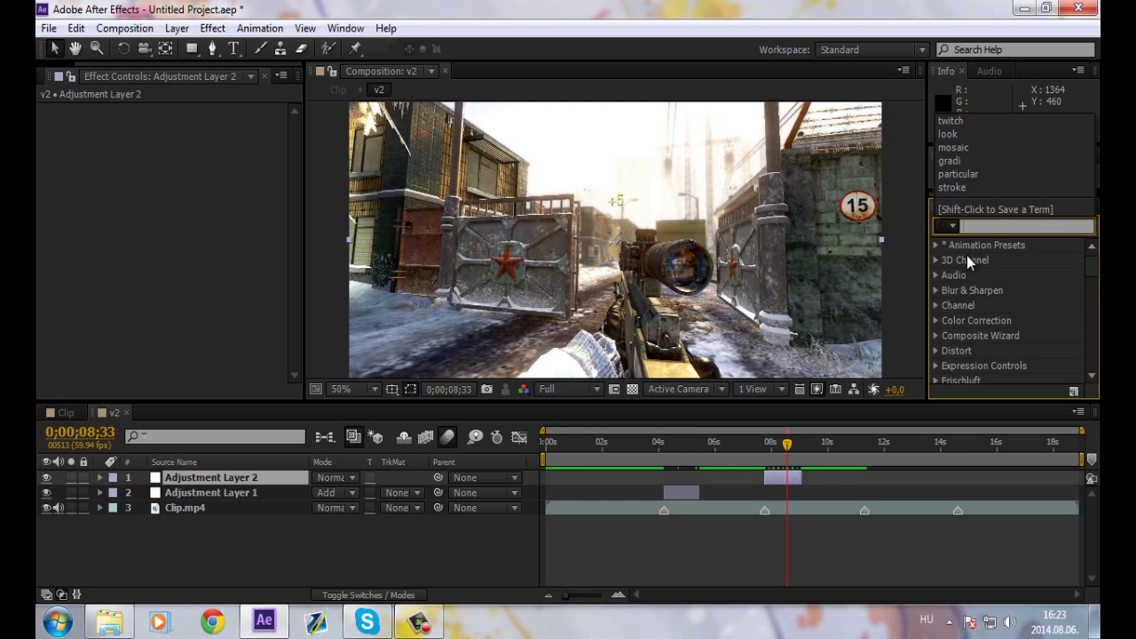
{"action": "type", "text": "cc ligt"}
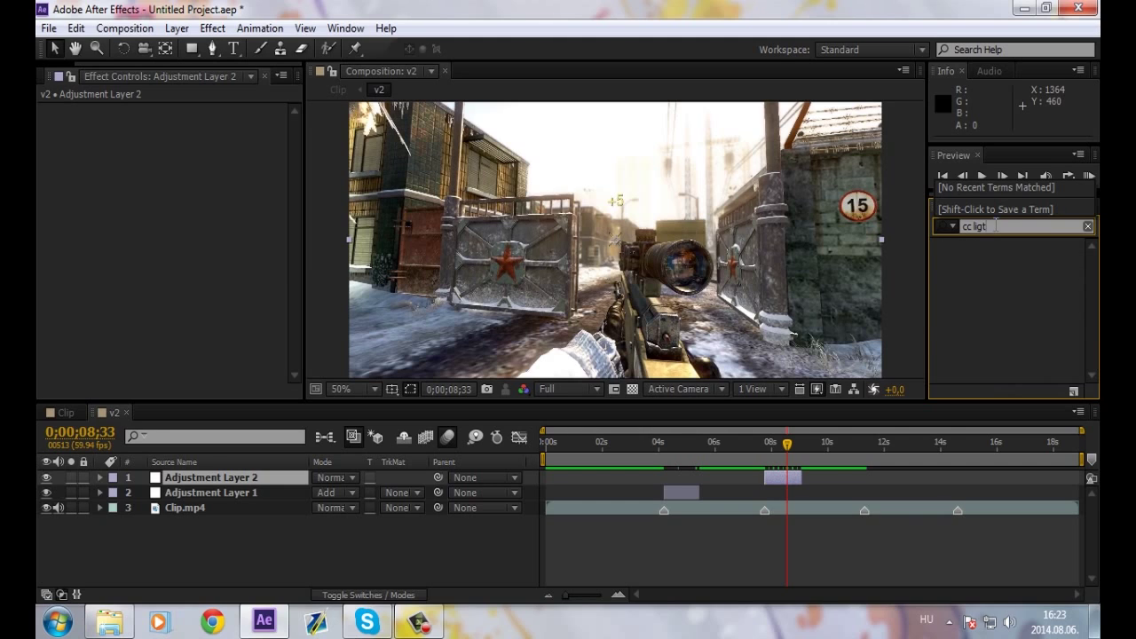
{"action": "key", "text": "BackSpace"}
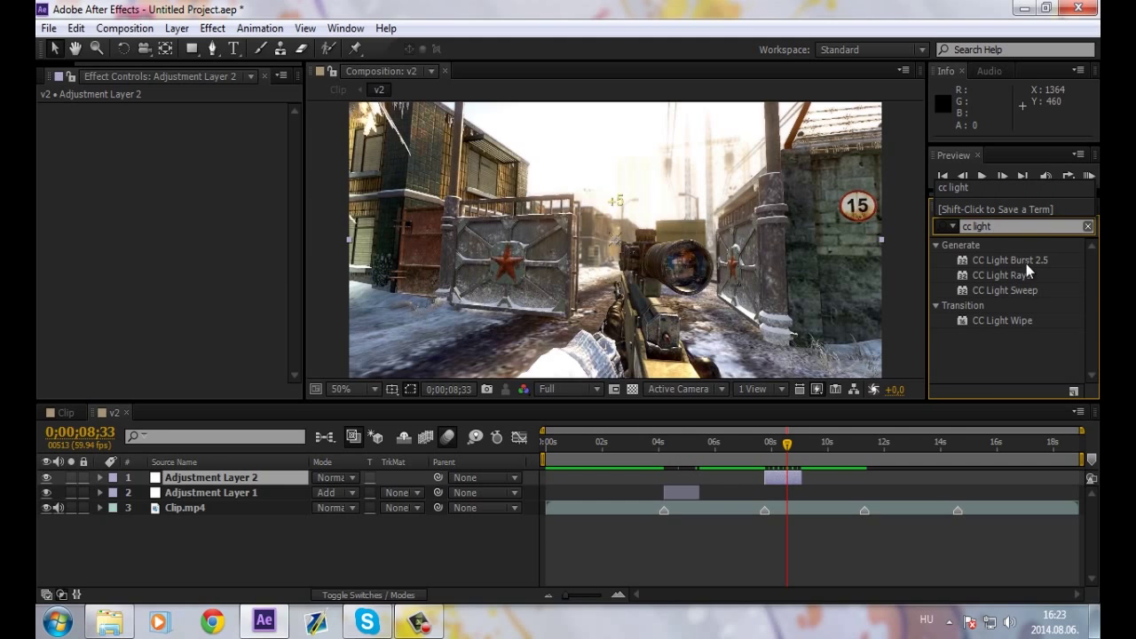
{"action": "left_click_drag", "start_coordinate": [1001, 275], "coordinate": [776, 479]}
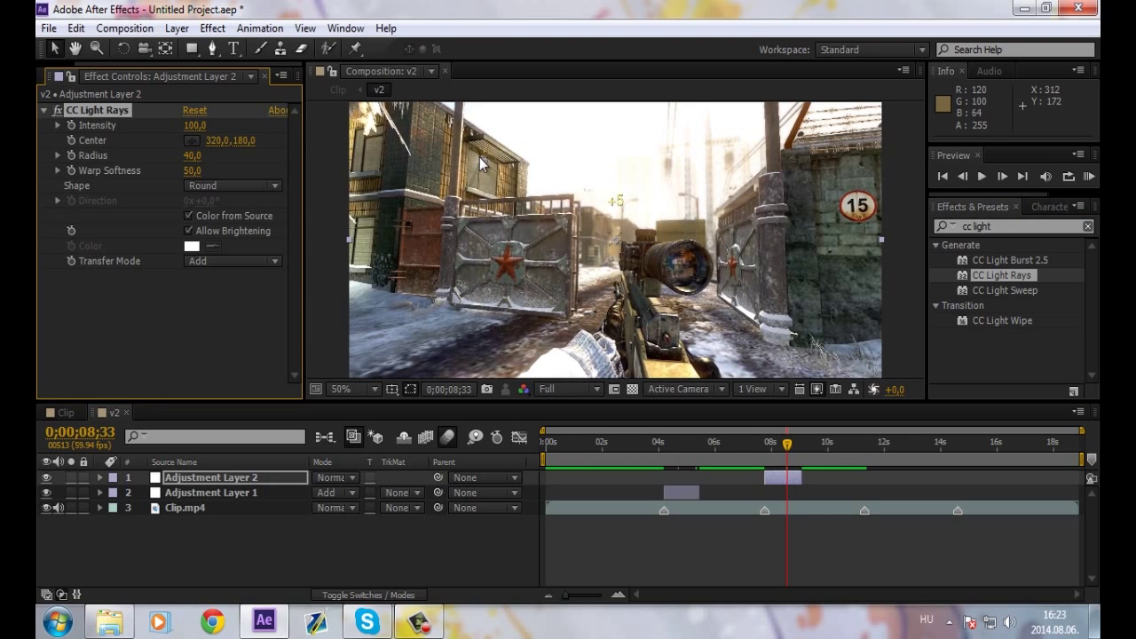
{"action": "left_click_drag", "start_coordinate": [470, 159], "coordinate": [636, 258]}
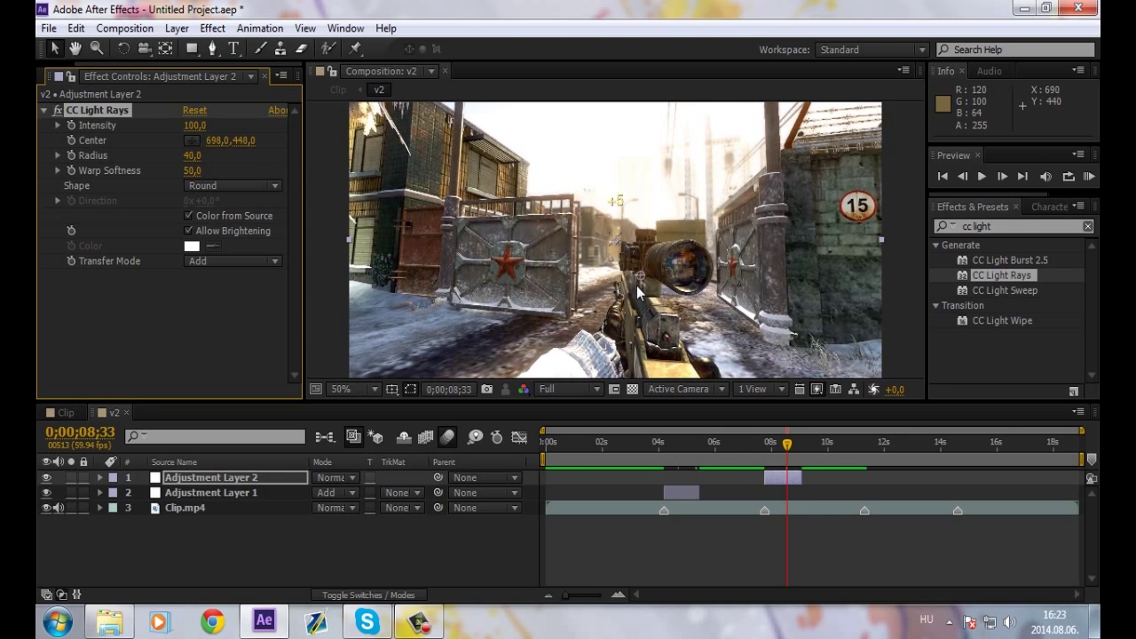
{"action": "left_click_drag", "start_coordinate": [636, 258], "coordinate": [641, 270]}
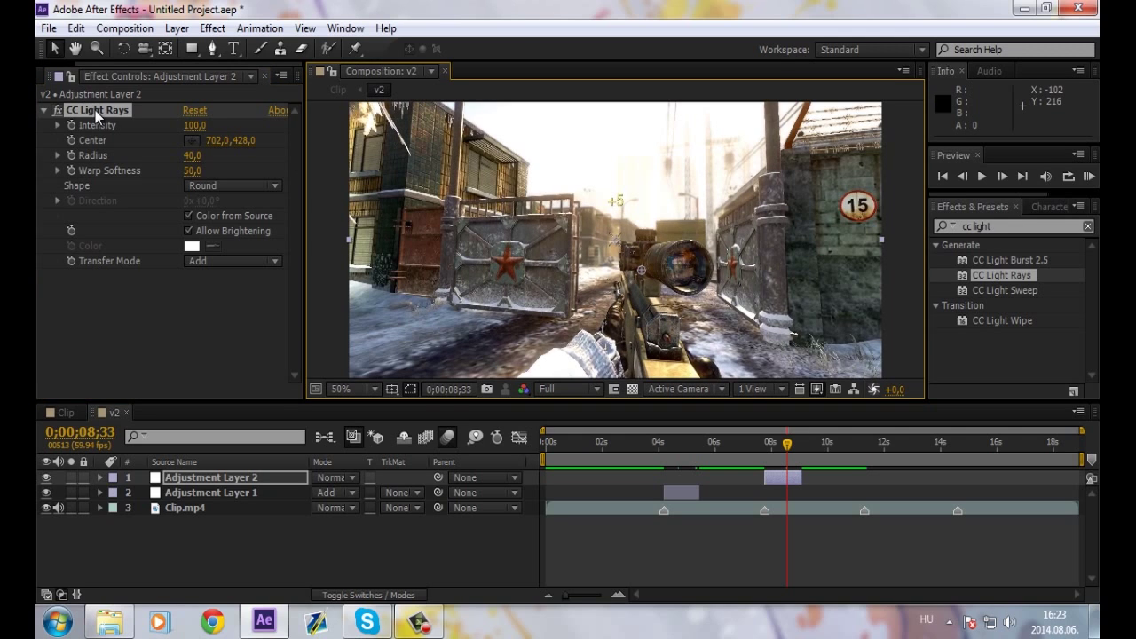
Replace CC Light Rays with CC Light Burst 2.5 on Adjustment Layer 2
{"action": "key", "text": "Delete"}
{"action": "left_click", "coordinate": [1006, 260]}
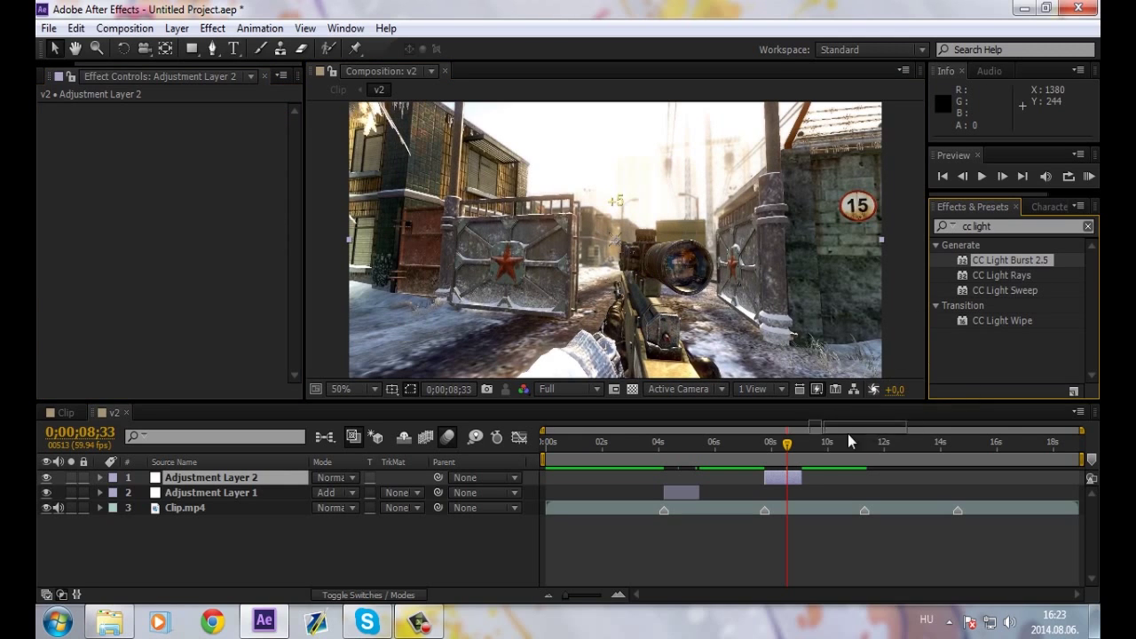
{"action": "left_click_drag", "start_coordinate": [847, 433], "coordinate": [788, 480]}
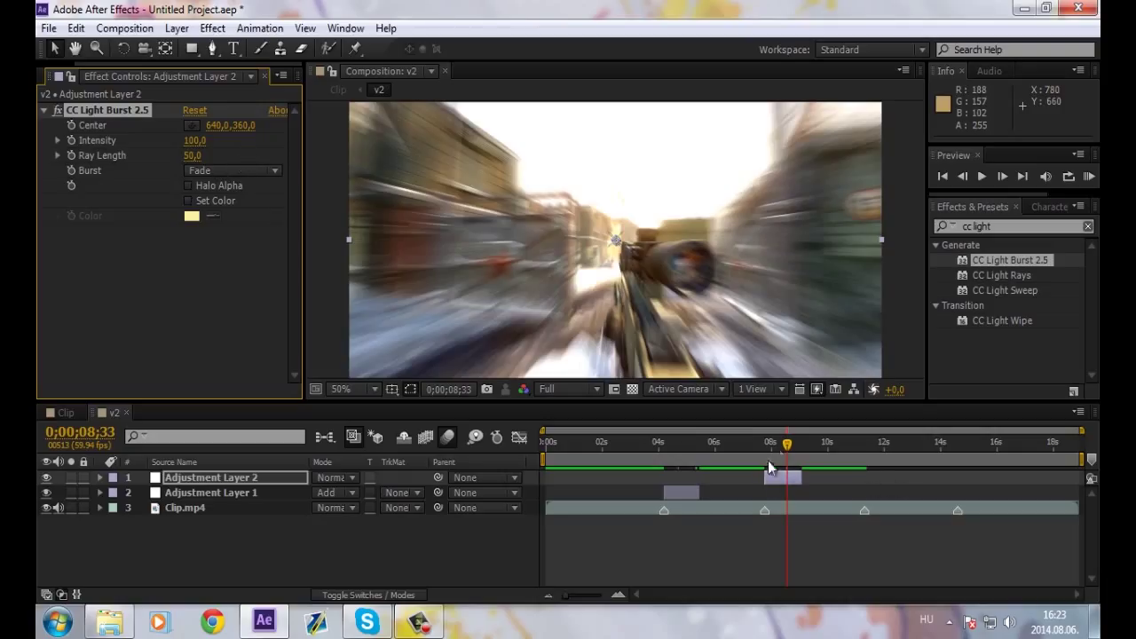
At 07;45 set light burst keyframes of Intensity 250 and Ray Length 100
{"action": "left_click_drag", "start_coordinate": [784, 444], "coordinate": [765, 451]}
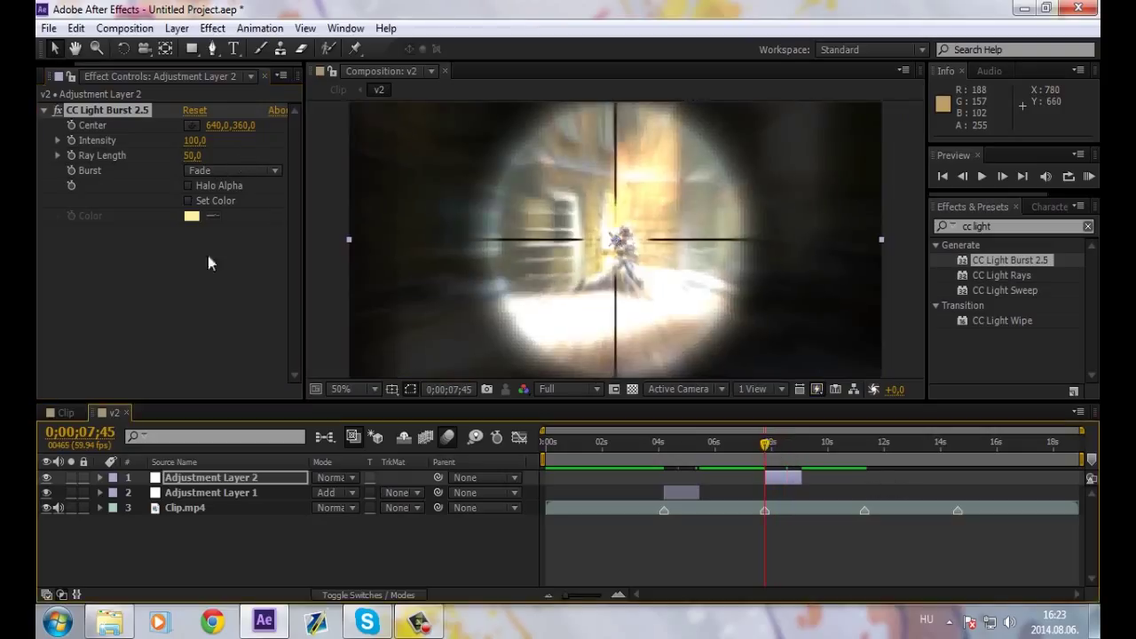
{"action": "left_click", "coordinate": [194, 140]}
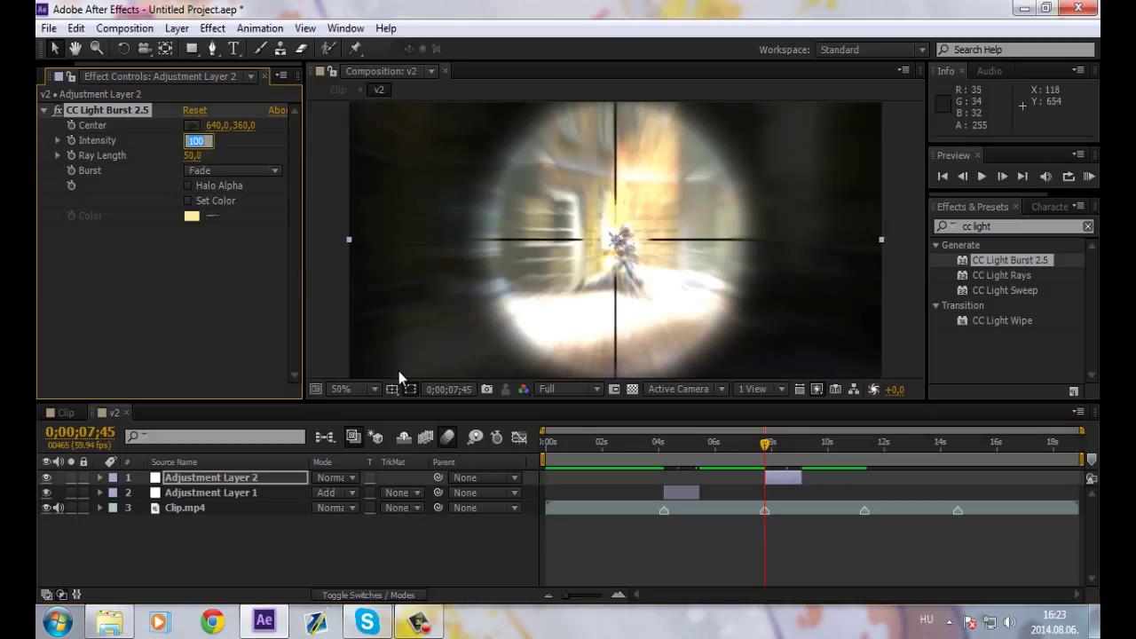
{"action": "type", "text": "250"}
{"action": "key", "text": "Return"}
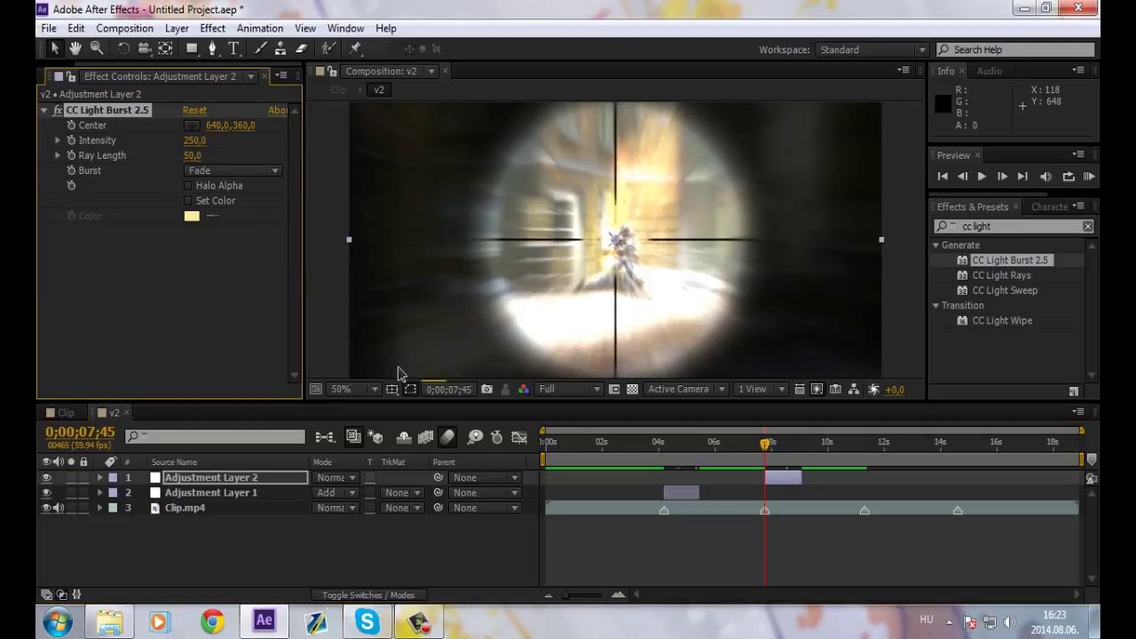
{"action": "left_click", "coordinate": [189, 156]}
{"action": "type", "text": "100"}
{"action": "key", "text": "Return"}
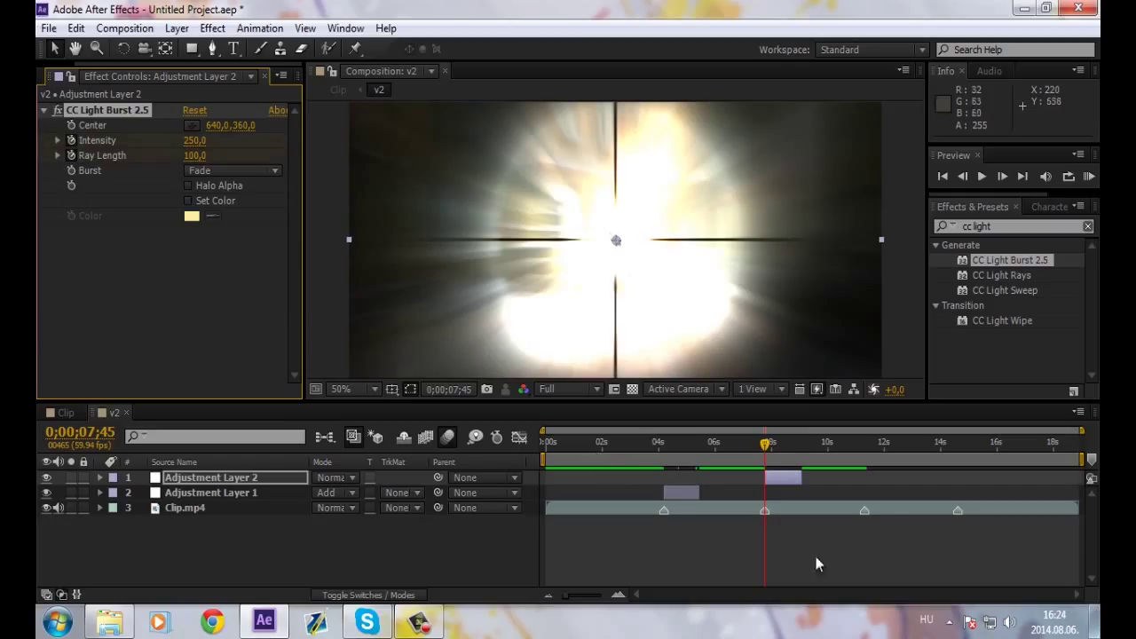
At 09;05 set Intensity and Ray Length to 0, then select all the keyframes
{"action": "left_click_drag", "start_coordinate": [767, 449], "coordinate": [799, 447]}
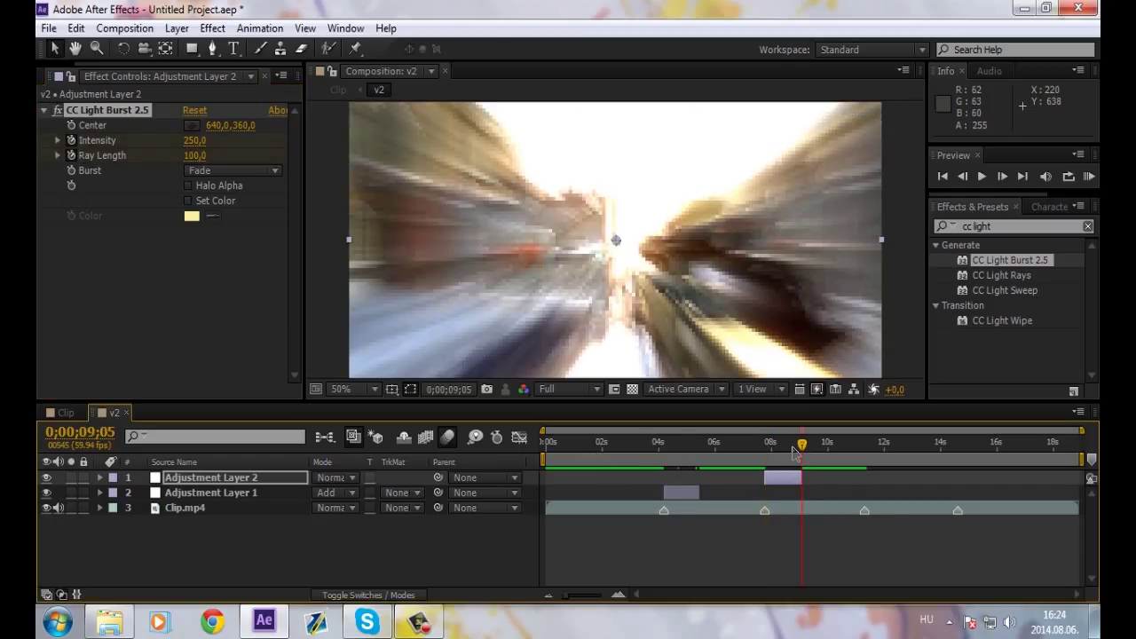
{"action": "left_click", "coordinate": [192, 139]}
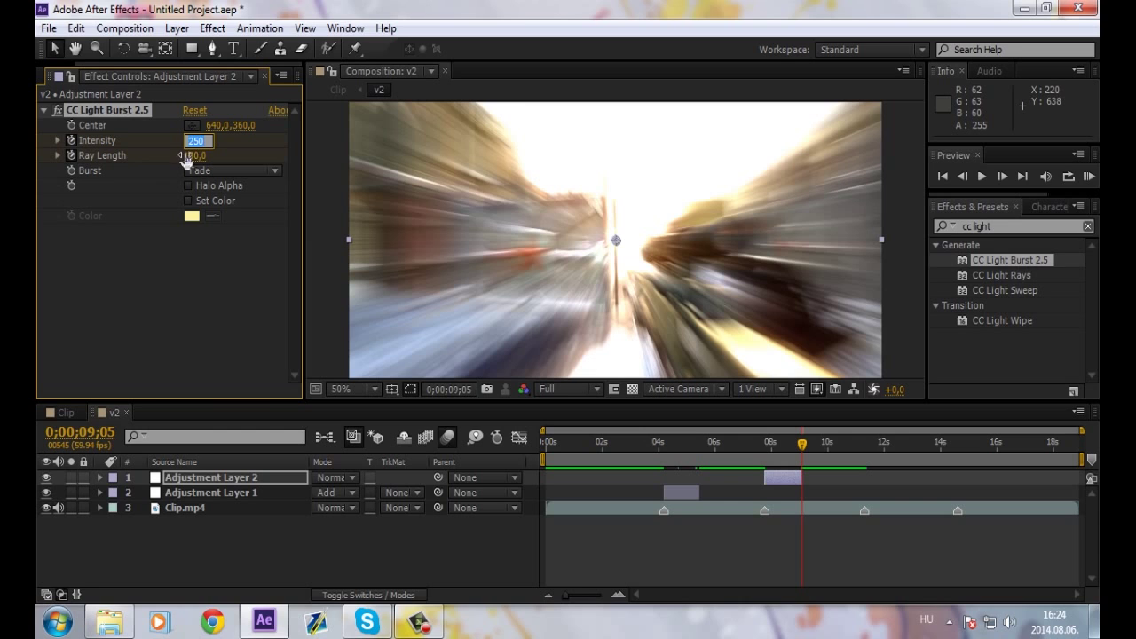
{"action": "type", "text": "0"}
{"action": "key", "text": "Tab"}
{"action": "type", "text": "0"}
{"action": "key", "text": "Return"}
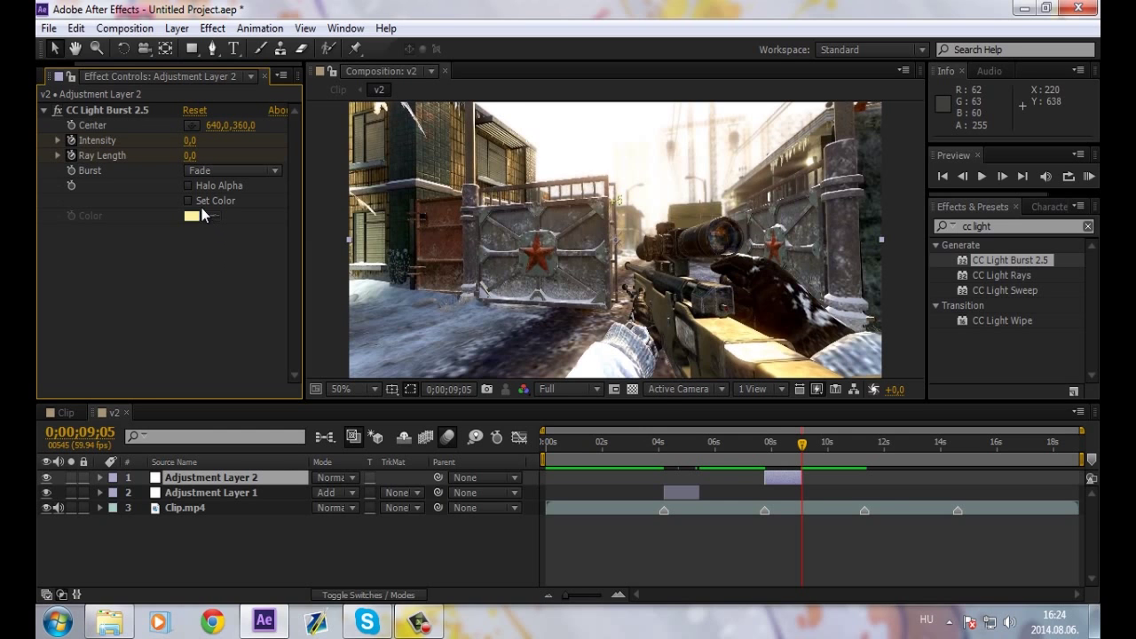
{"action": "left_click_drag", "start_coordinate": [787, 440], "coordinate": [782, 441]}
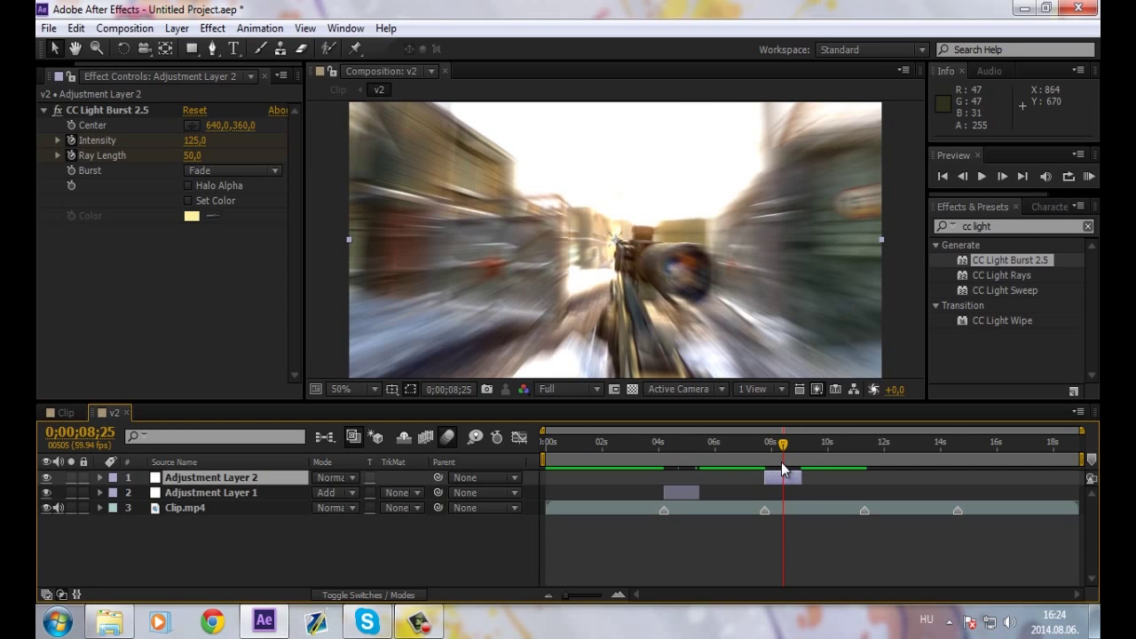
{"action": "key", "text": "u"}
{"action": "left_click_drag", "start_coordinate": [850, 501], "coordinate": [738, 530]}
Apply Easy Ease to the light-burst keyframes
{"action": "right_click", "coordinate": [803, 522]}
{"action": "mouse_move", "coordinate": [834, 494]}
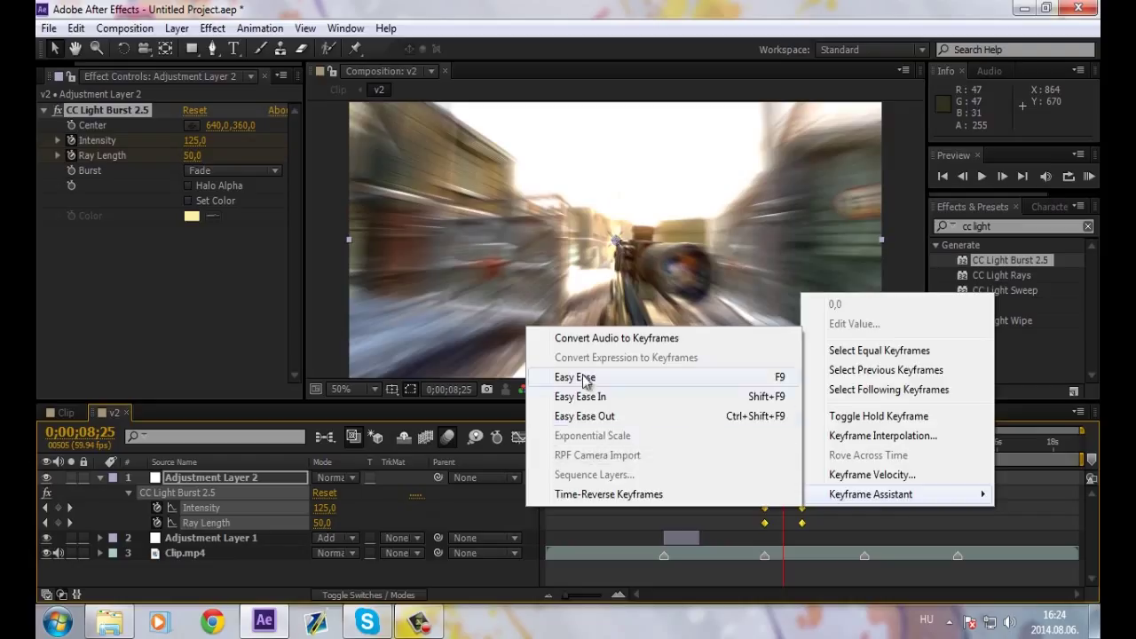
{"action": "left_click", "coordinate": [585, 377]}
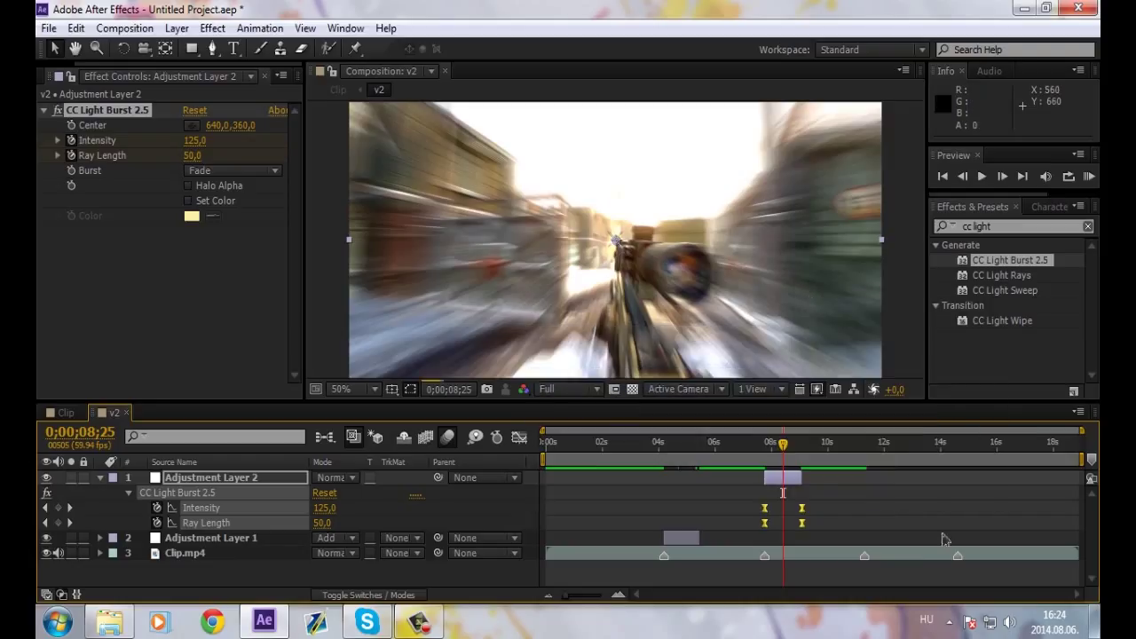
{"action": "left_click", "coordinate": [99, 477]}
Try Halo Alpha and Set Color, then settle on the Center burst style
{"action": "left_click", "coordinate": [147, 262]}
{"action": "left_click", "coordinate": [187, 186]}
{"action": "left_click", "coordinate": [189, 200]}
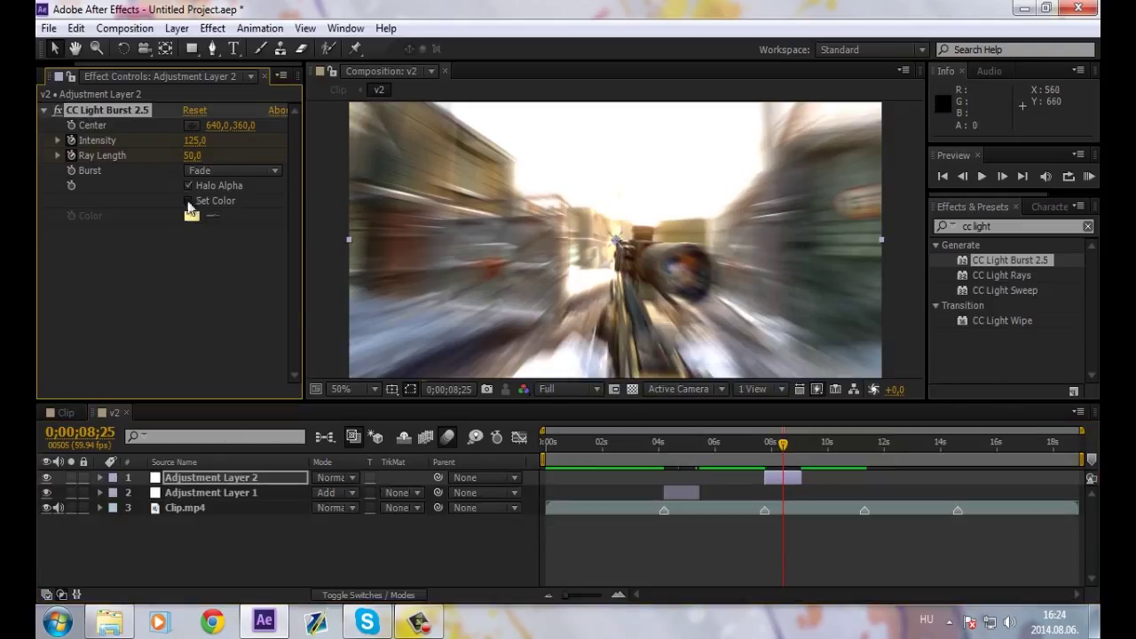
{"action": "left_click", "coordinate": [189, 201]}
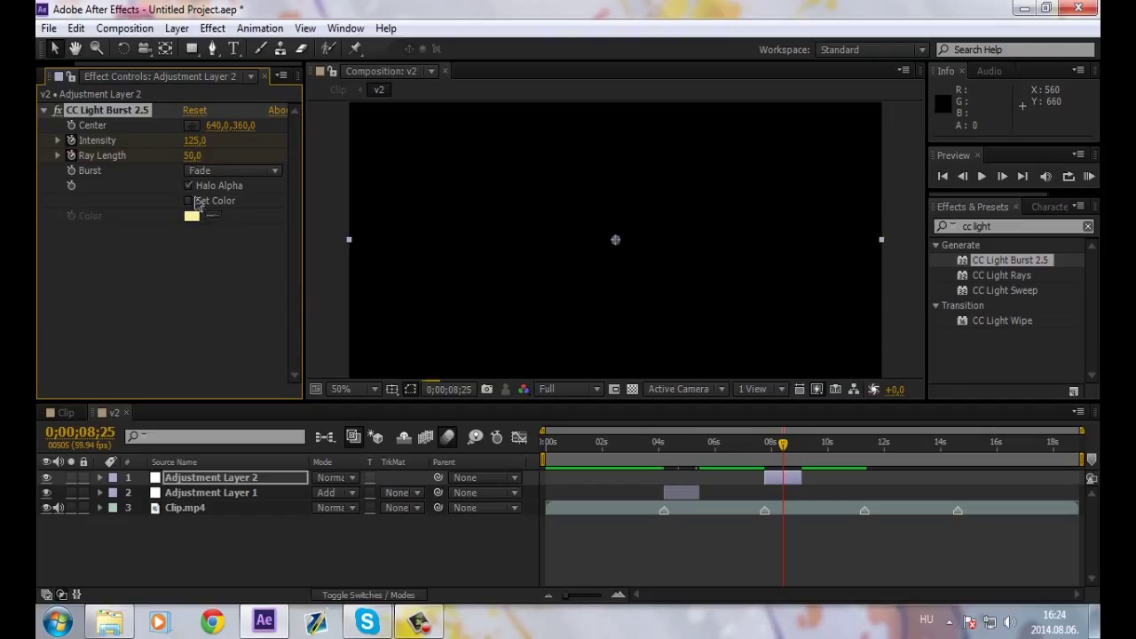
{"action": "left_click", "coordinate": [188, 186]}
{"action": "left_click", "coordinate": [223, 170]}
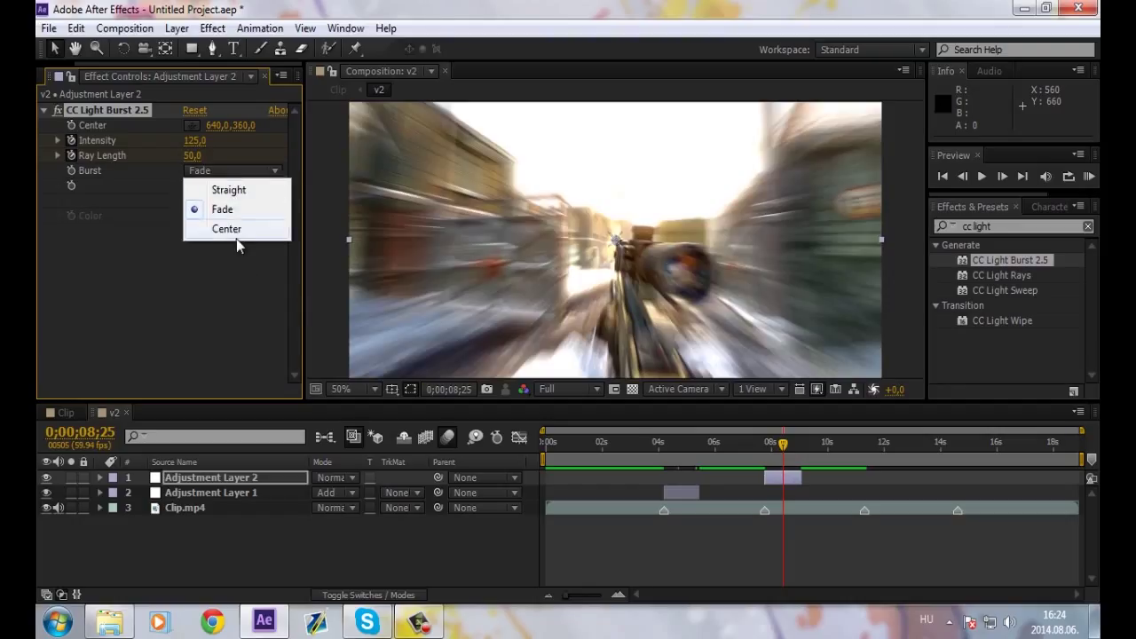
{"action": "left_click", "coordinate": [232, 234]}
{"action": "left_click", "coordinate": [229, 170]}
{"action": "left_click", "coordinate": [218, 209]}
{"action": "left_click", "coordinate": [215, 170]}
{"action": "left_click", "coordinate": [223, 229]}
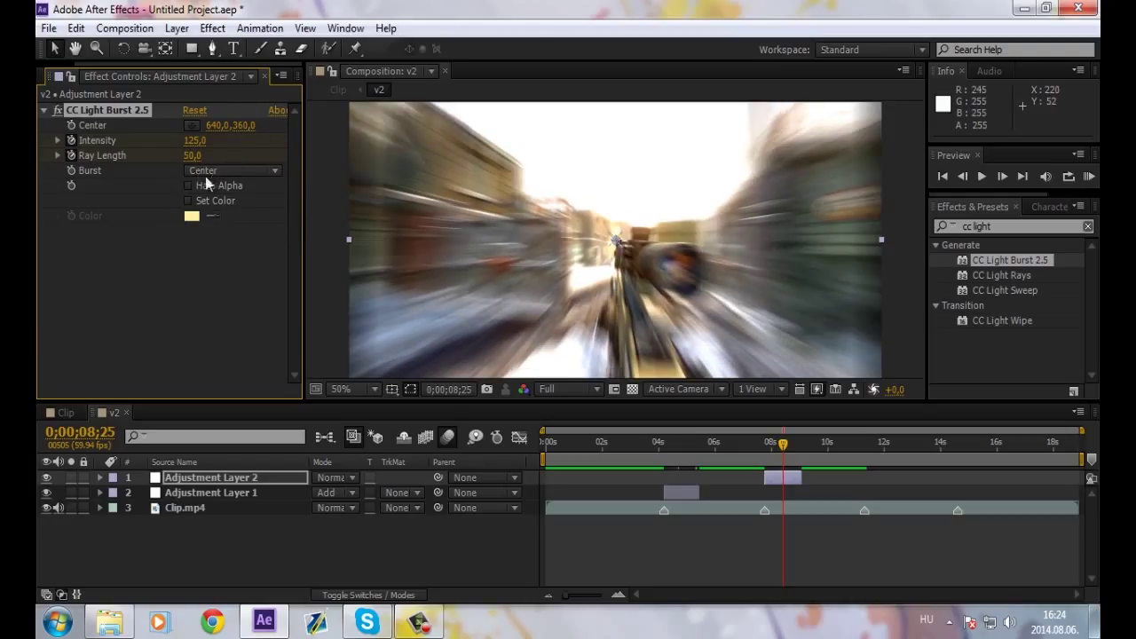
Place the light burst centre at 638,362 in the viewer and preview the result
{"action": "left_click", "coordinate": [196, 127]}
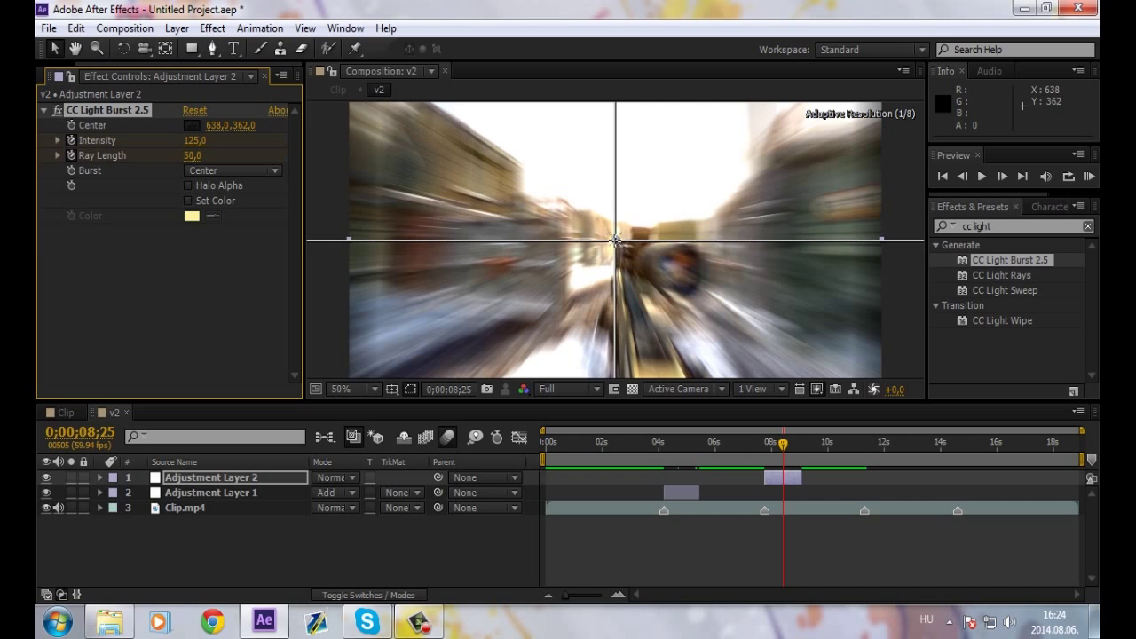
{"action": "left_click", "coordinate": [617, 241]}
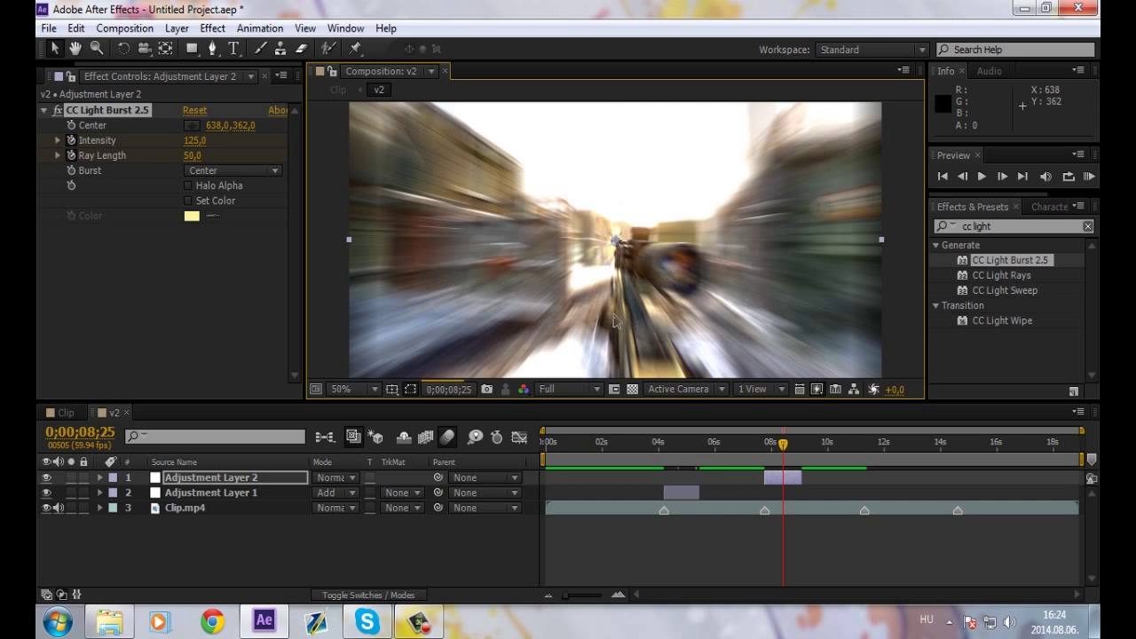
{"action": "left_click", "coordinate": [43, 110]}
{"action": "left_click", "coordinate": [1089, 175]}
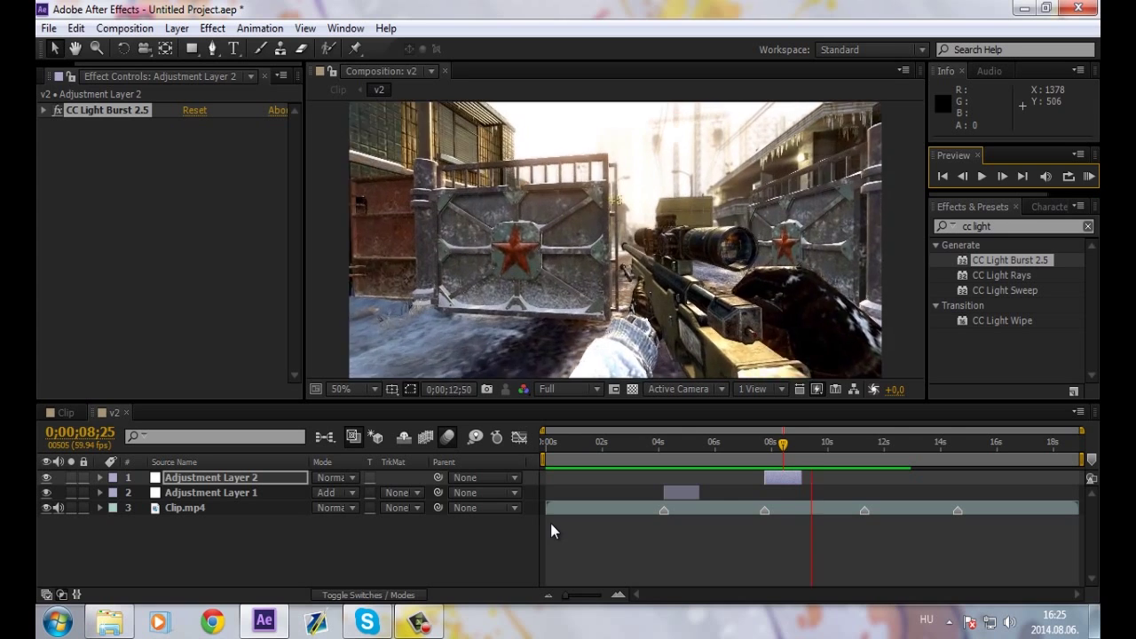
Stop the preview and return to the first light-burst keyframes at 07;45
{"action": "key", "text": "space"}
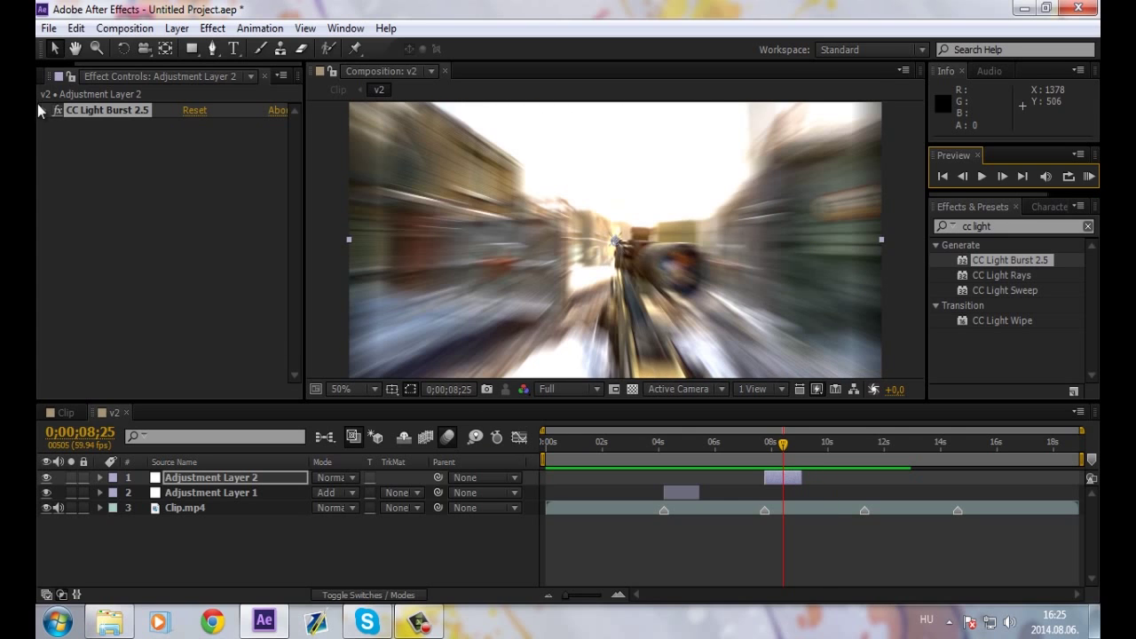
{"action": "left_click", "coordinate": [43, 109]}
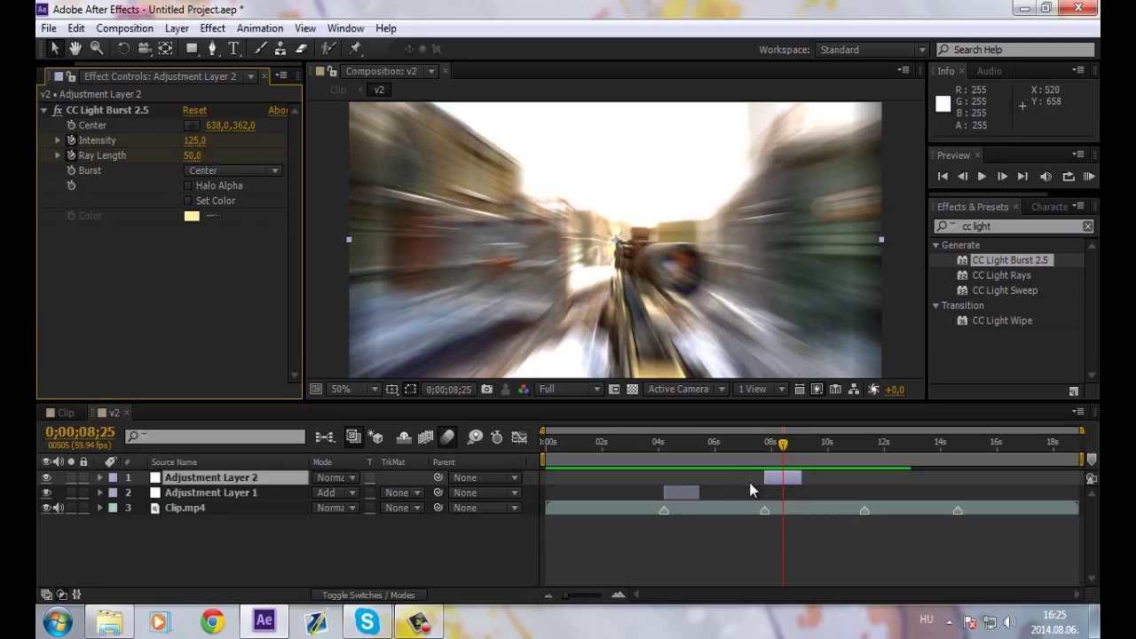
{"action": "key", "text": "u"}
{"action": "left_click_drag", "start_coordinate": [784, 451], "coordinate": [764, 445]}
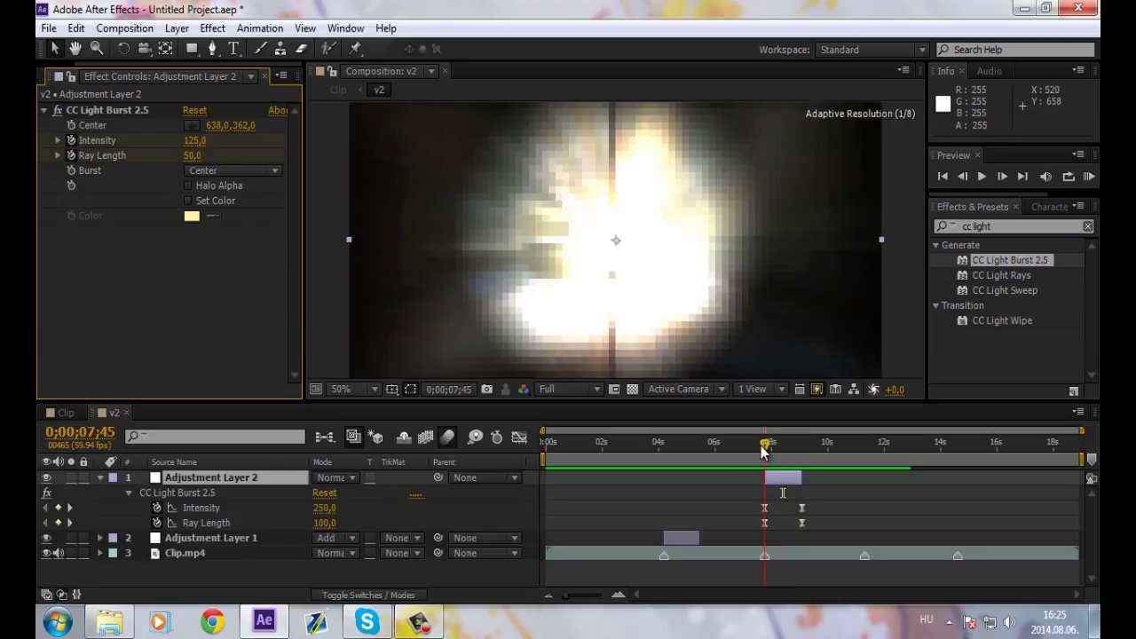
Try a Ray Length of 50, then restore it to 100
{"action": "left_click", "coordinate": [207, 156]}
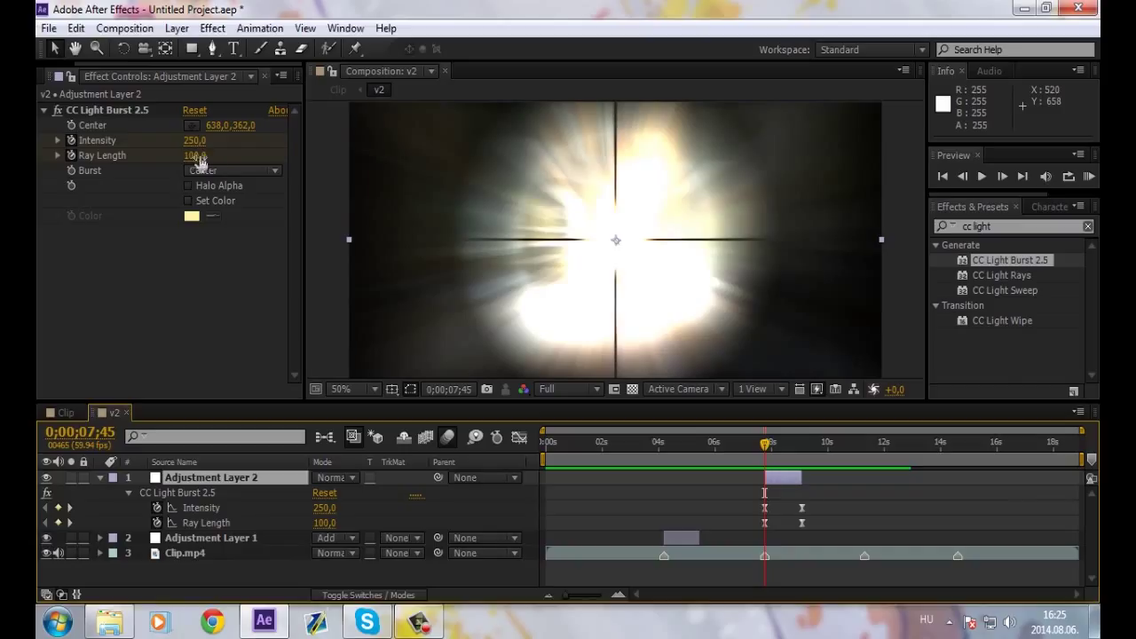
{"action": "left_click", "coordinate": [199, 250]}
{"action": "left_click", "coordinate": [196, 156]}
{"action": "type", "text": "50"}
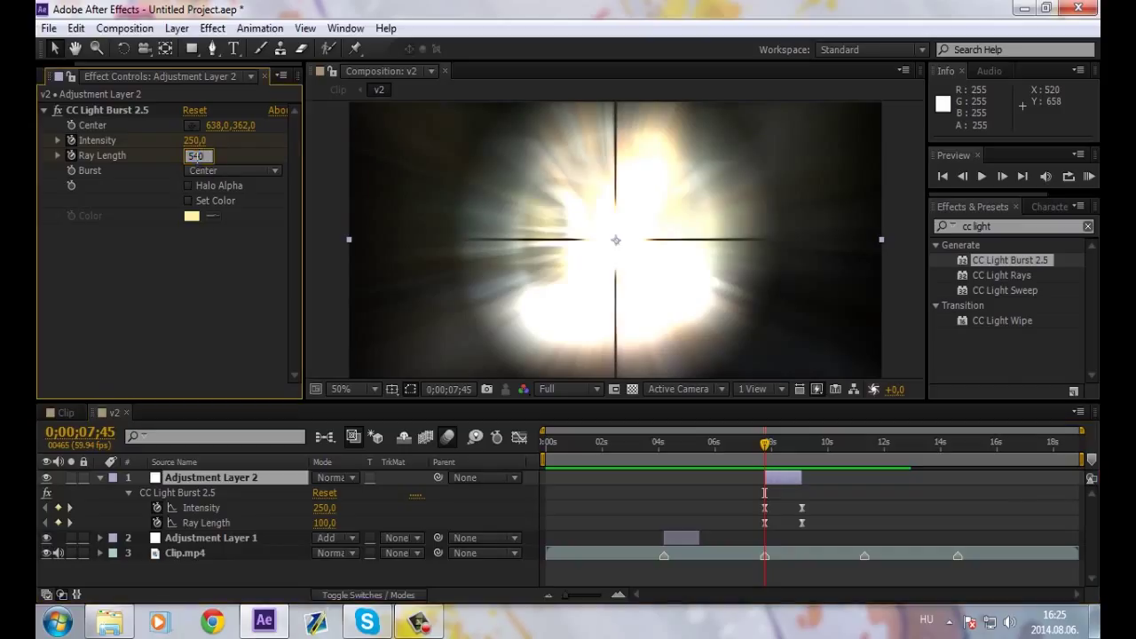
{"action": "key", "text": "Return"}
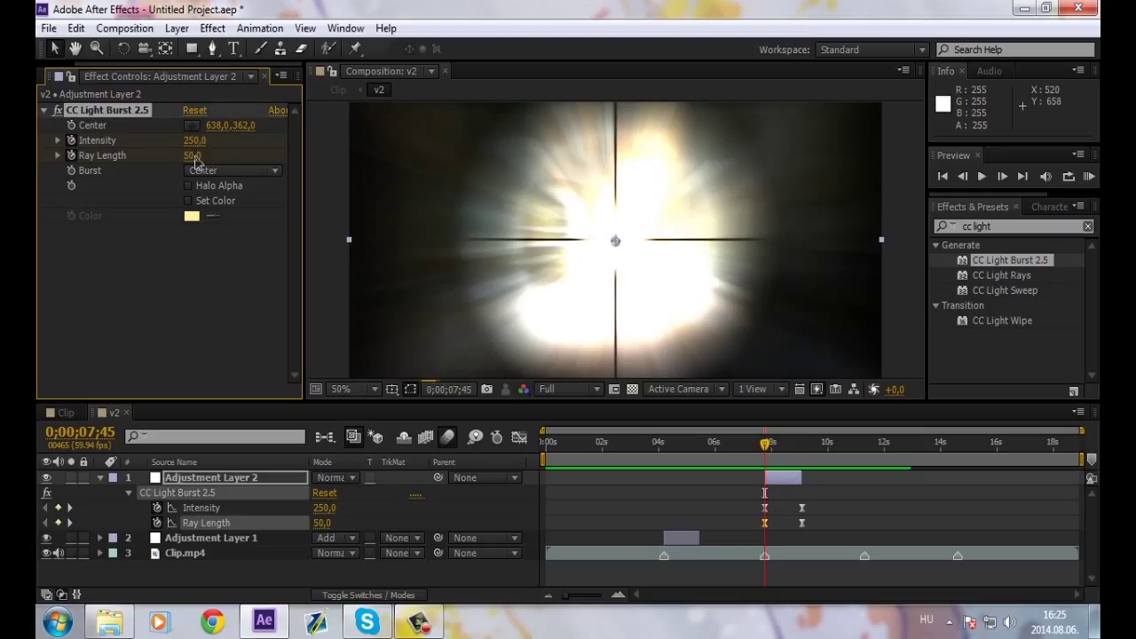
{"action": "left_click", "coordinate": [196, 156]}
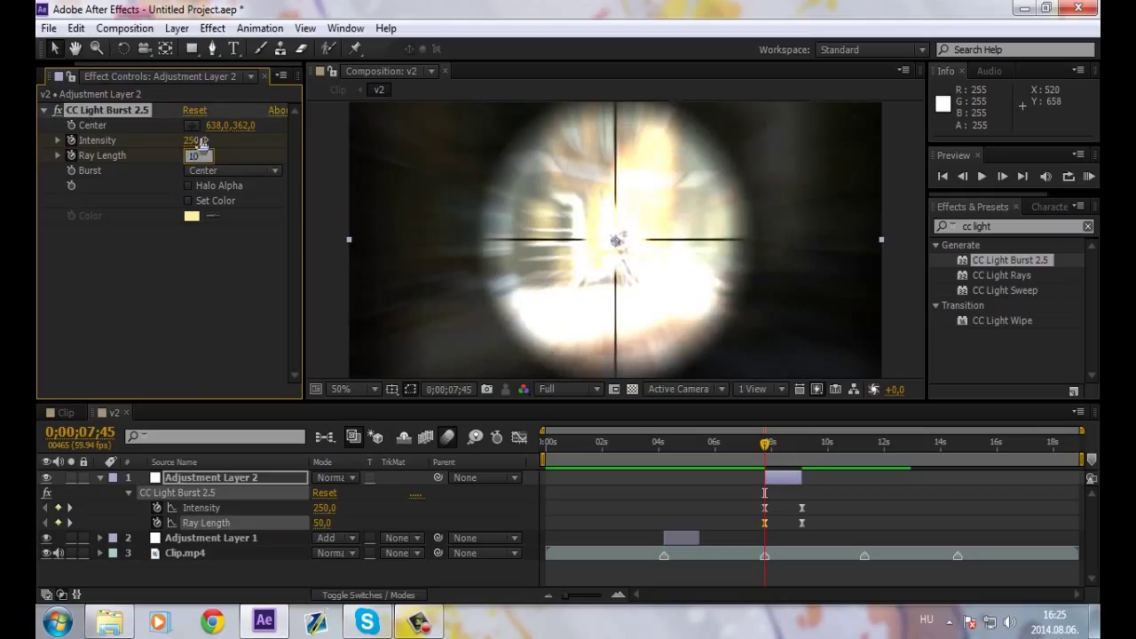
{"action": "type", "text": "0"}
{"action": "key", "text": "Return"}
{"action": "left_click", "coordinate": [44, 111]}
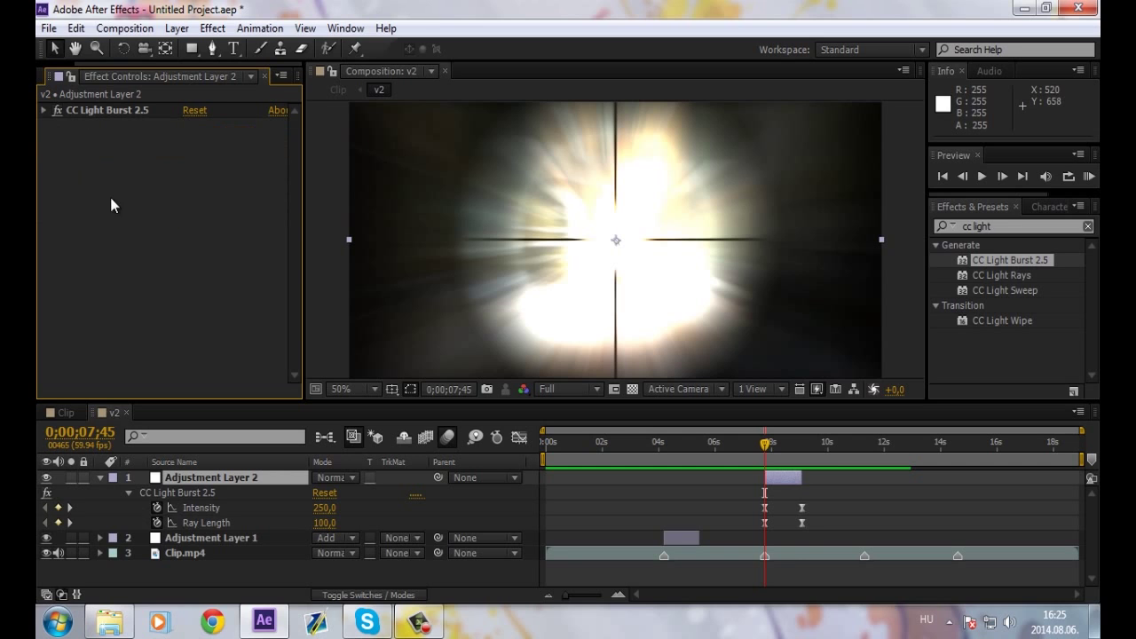
{"action": "left_click_drag", "start_coordinate": [774, 454], "coordinate": [788, 450]}
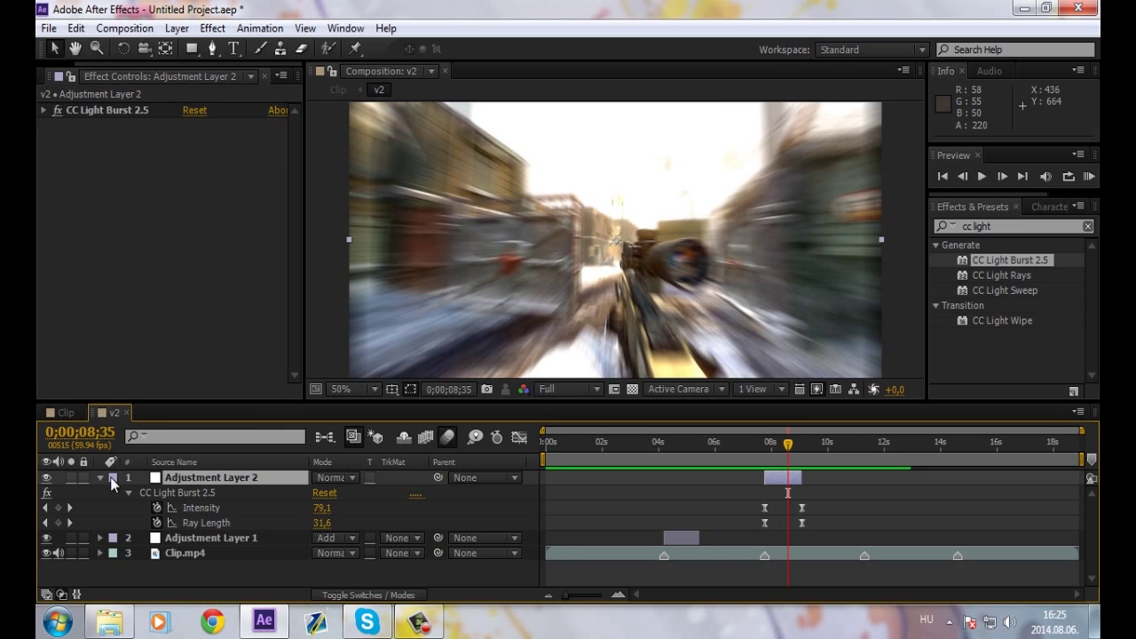
Copy Magic Bullet Looks from Adjustment Layer 1 and paste it onto Adjustment Layer 2
{"action": "left_click", "coordinate": [168, 538]}
{"action": "left_click", "coordinate": [89, 124]}
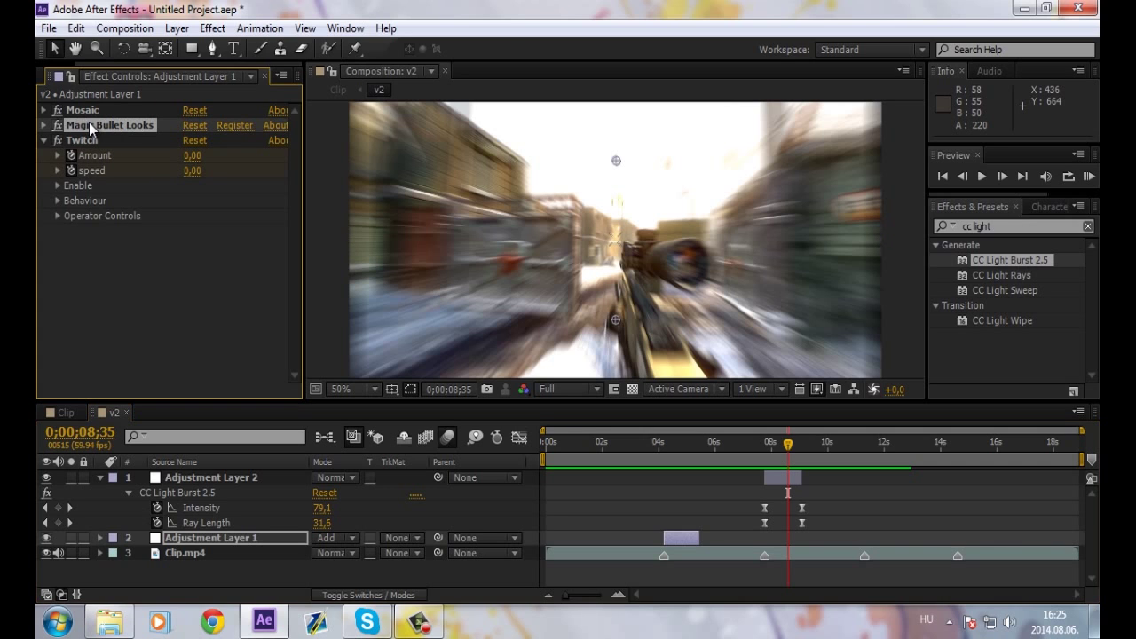
{"action": "left_click", "coordinate": [191, 477]}
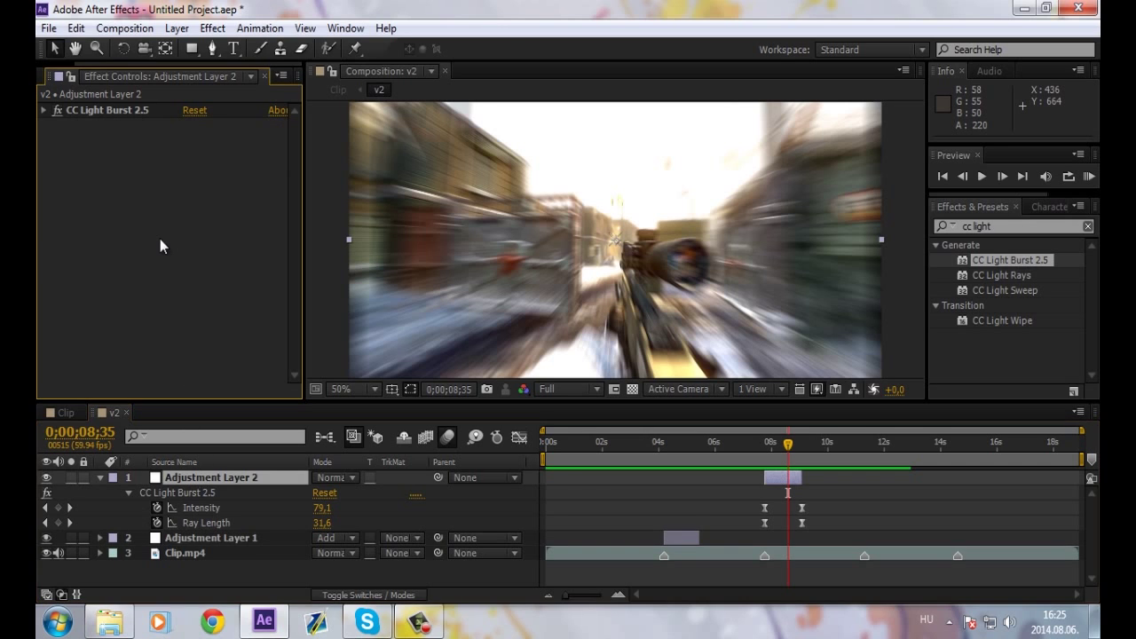
{"action": "key", "text": "ctrl+v"}
Clear the 'cc light' effects search and expand the Blur & Sharpen category
{"action": "left_click", "coordinate": [44, 125]}
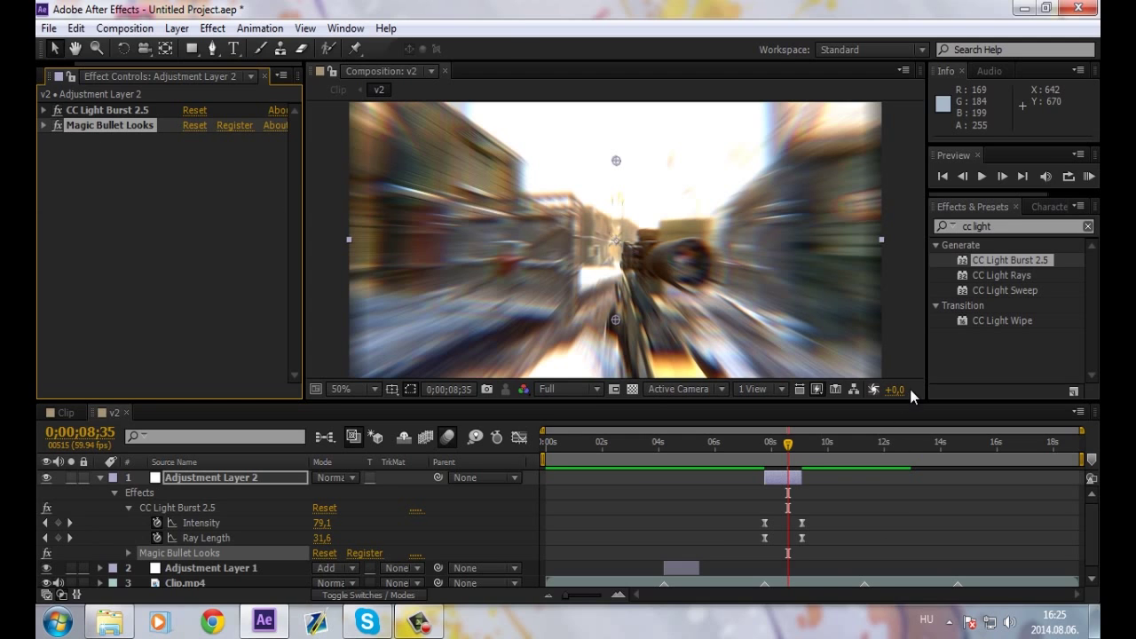
{"action": "left_click_drag", "start_coordinate": [788, 451], "coordinate": [786, 456]}
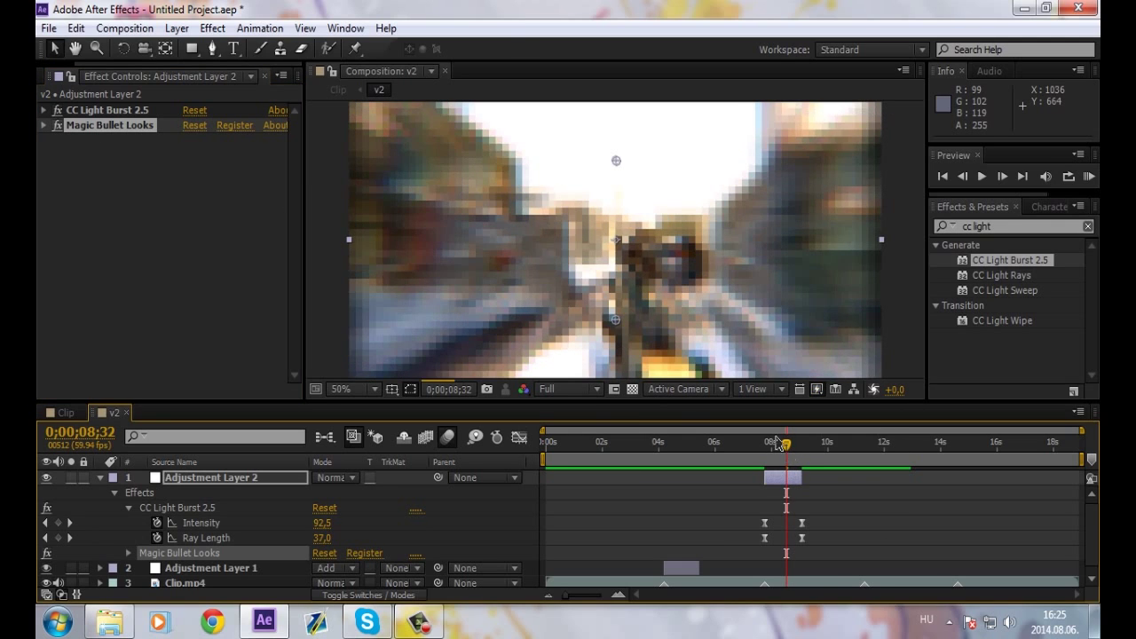
{"action": "left_click", "coordinate": [217, 249]}
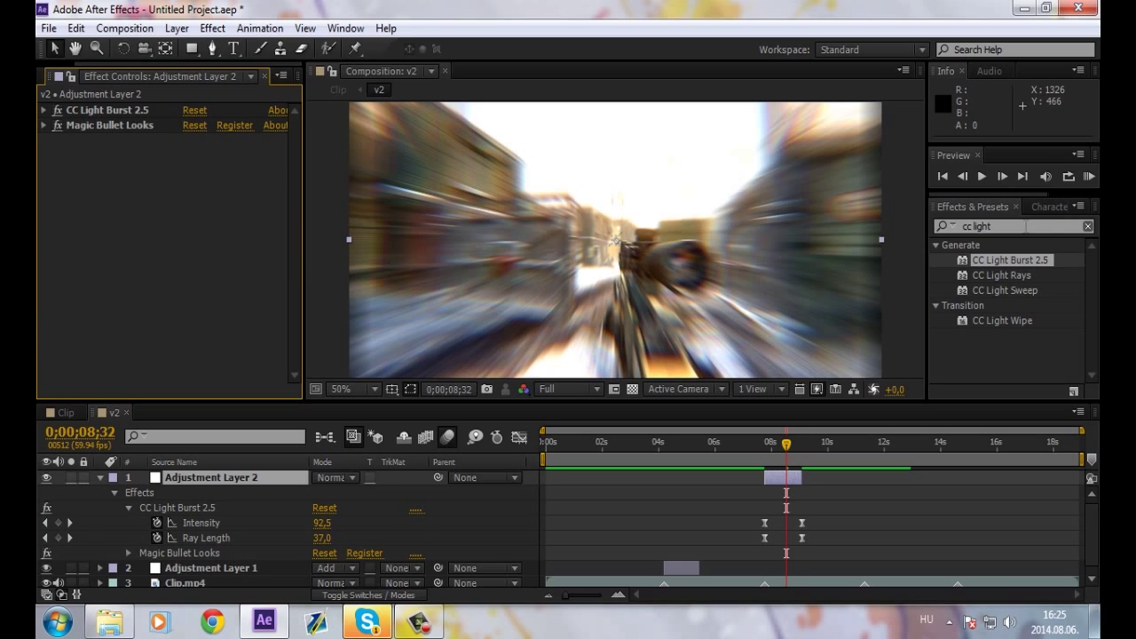
{"action": "double_click", "coordinate": [1031, 227]}
{"action": "key", "text": "BackSpace"}
{"action": "left_click", "coordinate": [945, 226]}
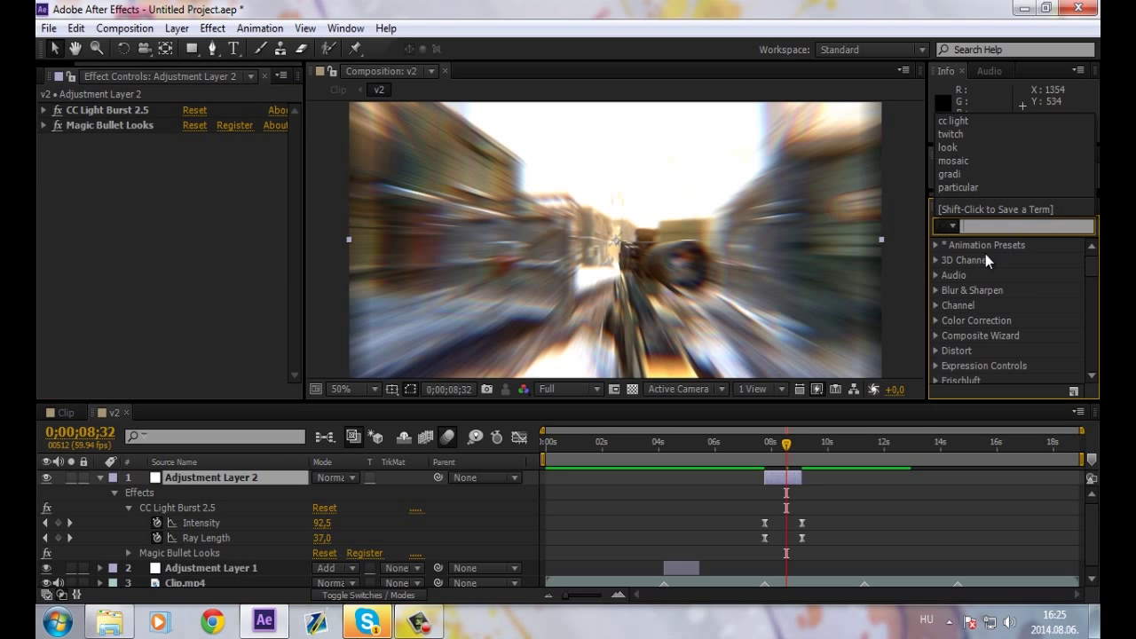
{"action": "left_click", "coordinate": [936, 289]}
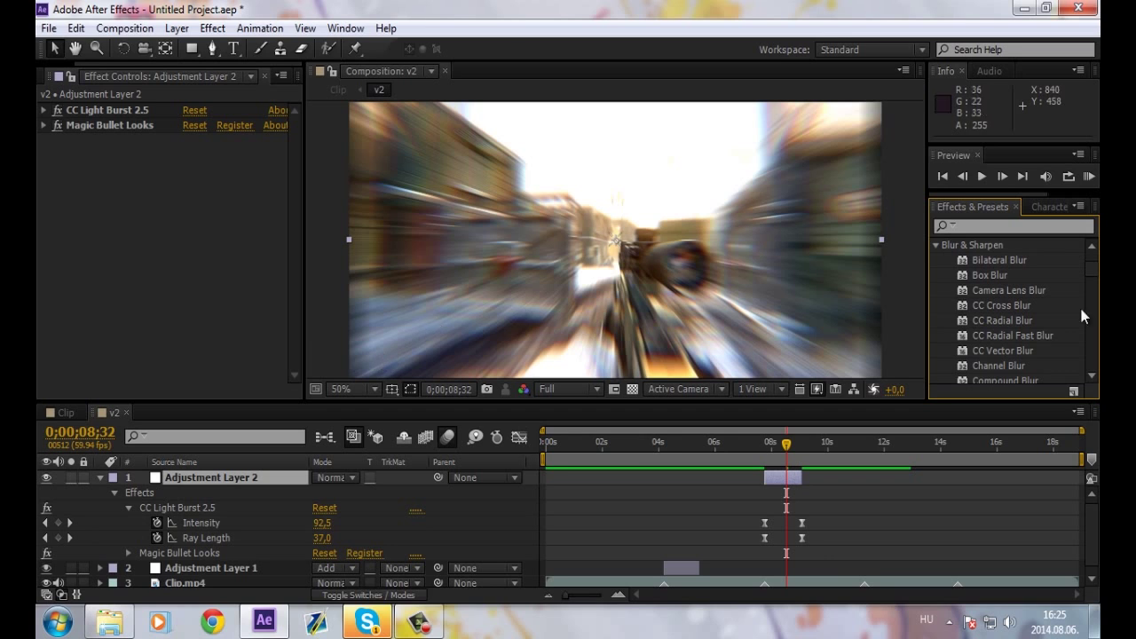
Jump the playhead with K to the Clip.mp4 keyframe at 0;00;11;18
{"action": "left_click", "coordinate": [834, 443]}
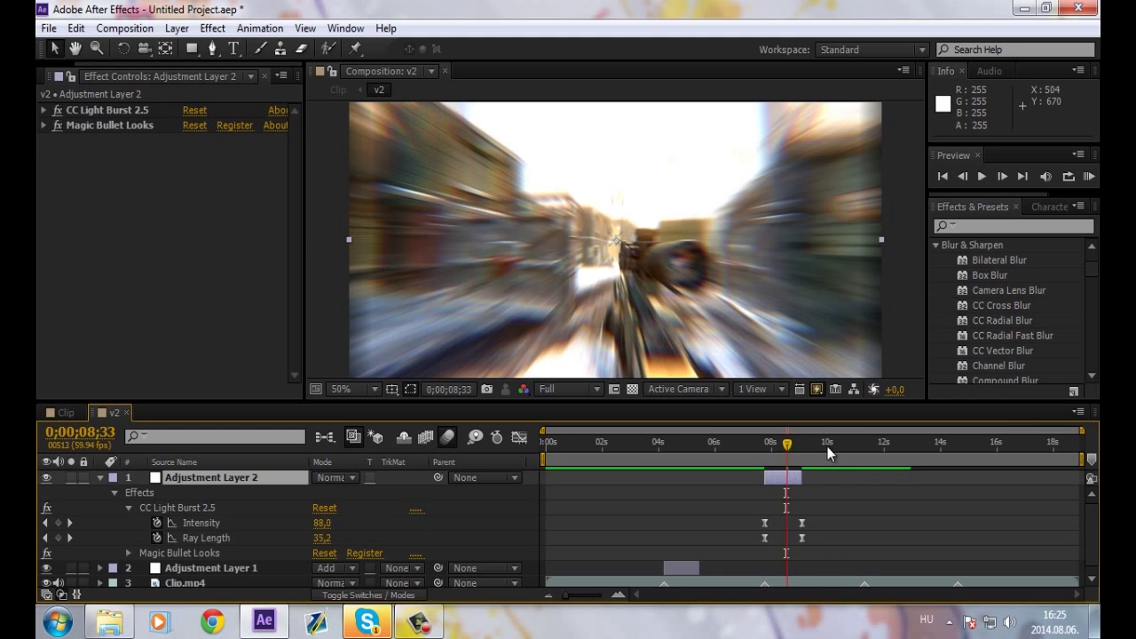
{"action": "left_click", "coordinate": [100, 477]}
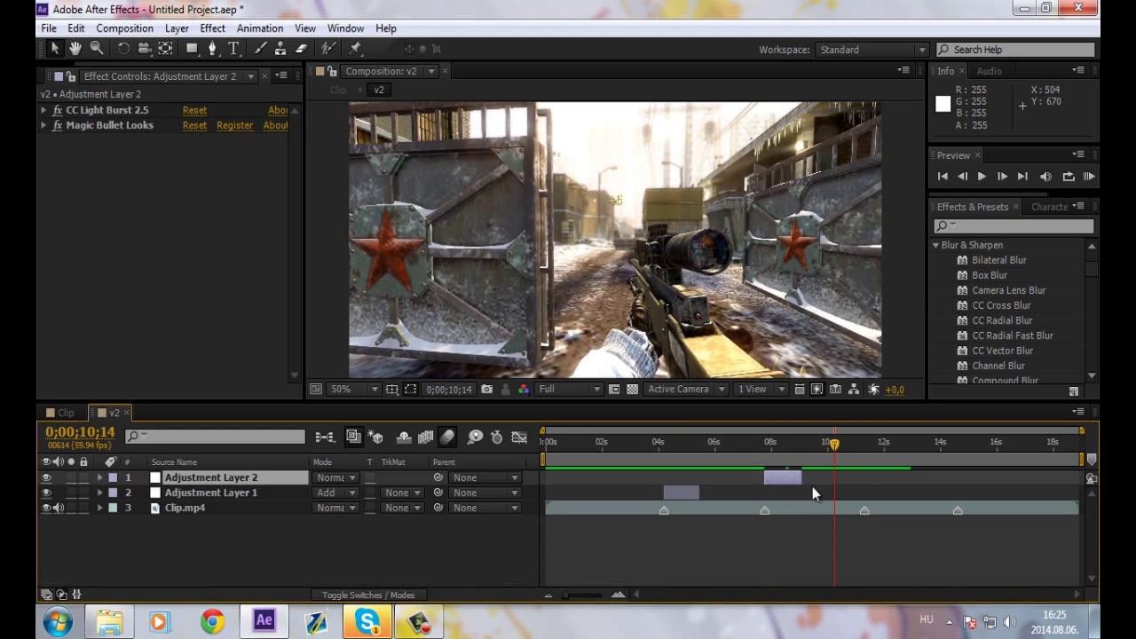
{"action": "left_click", "coordinate": [831, 443]}
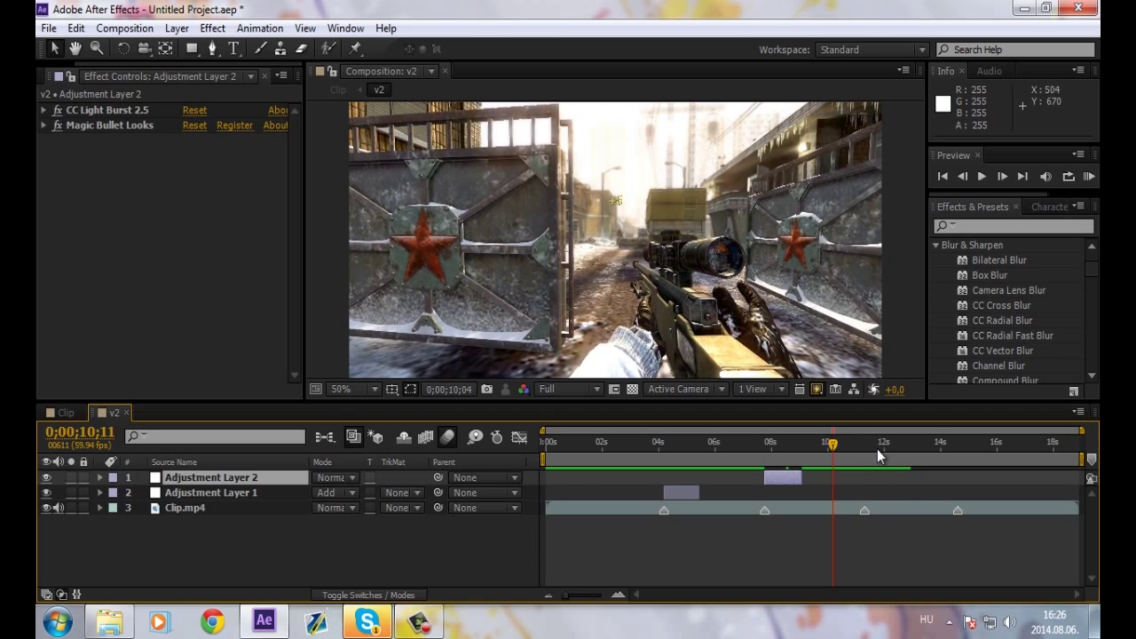
{"action": "key", "text": "k"}
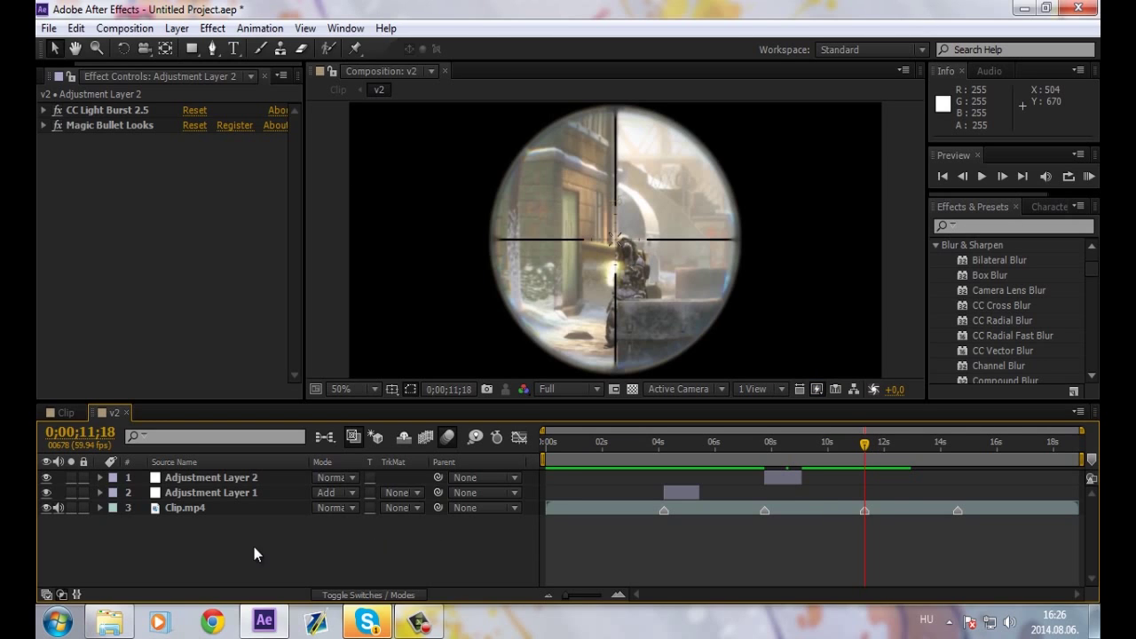
{"action": "right_click", "coordinate": [272, 530]}
{"action": "mouse_move", "coordinate": [342, 342]}
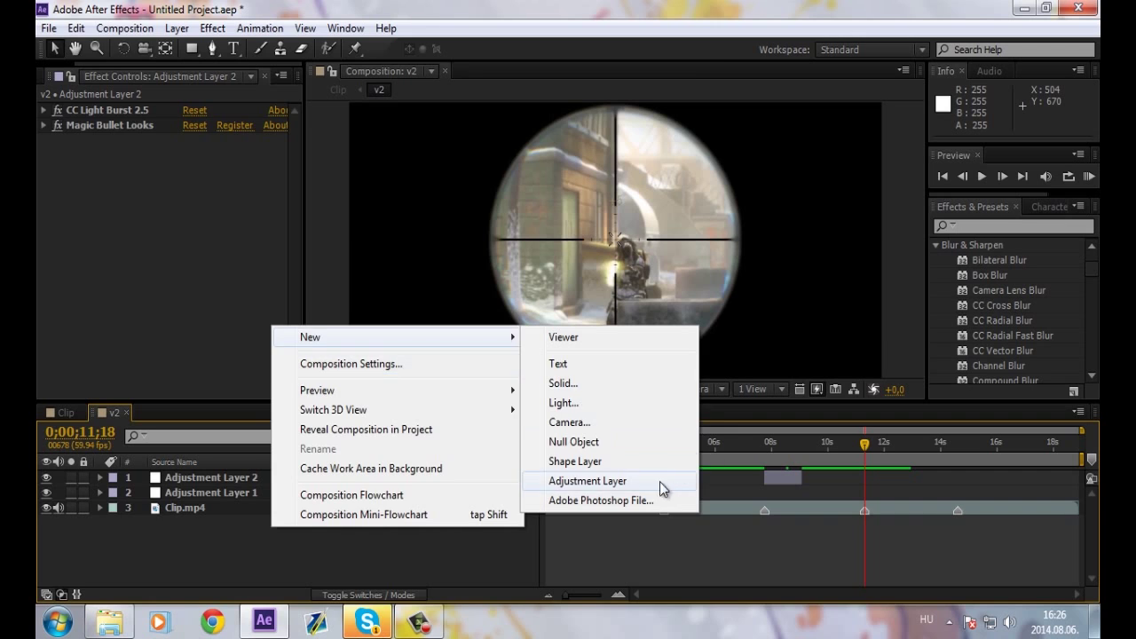
{"action": "left_click", "coordinate": [660, 482]}
{"action": "left_click_drag", "start_coordinate": [544, 478], "coordinate": [849, 477]}
{"action": "key", "text": "space"}
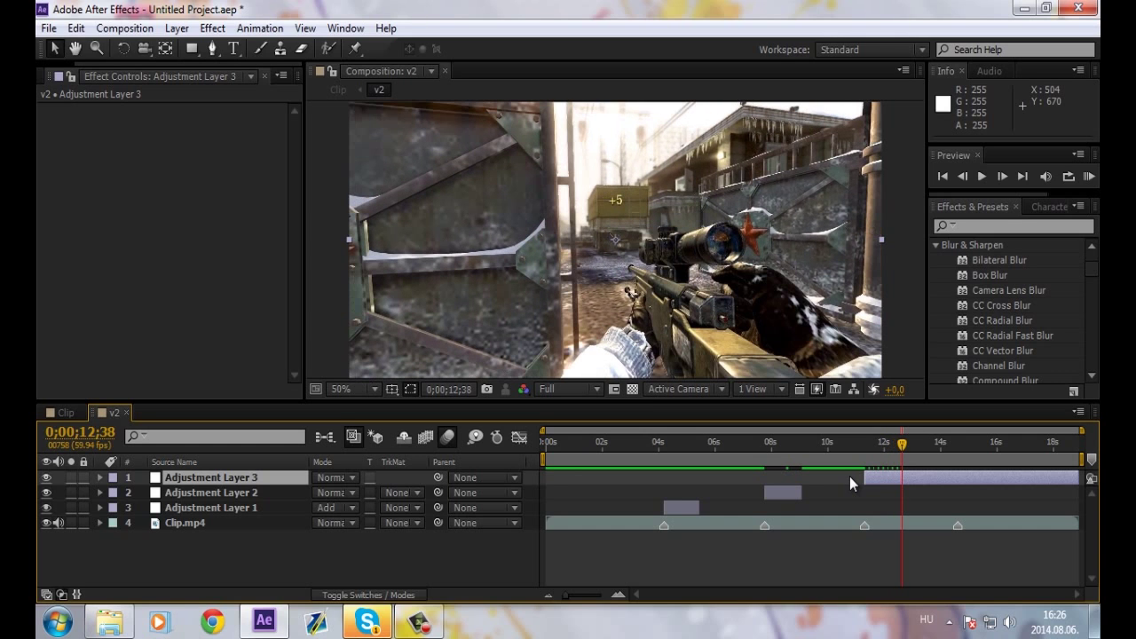
{"action": "mouse_move", "coordinate": [1077, 478]}
{"action": "left_mouse_down"}
{"action": "mouse_move", "coordinate": [902, 477]}
{"action": "mouse_move", "coordinate": [877, 444]}
{"action": "left_mouse_up"}
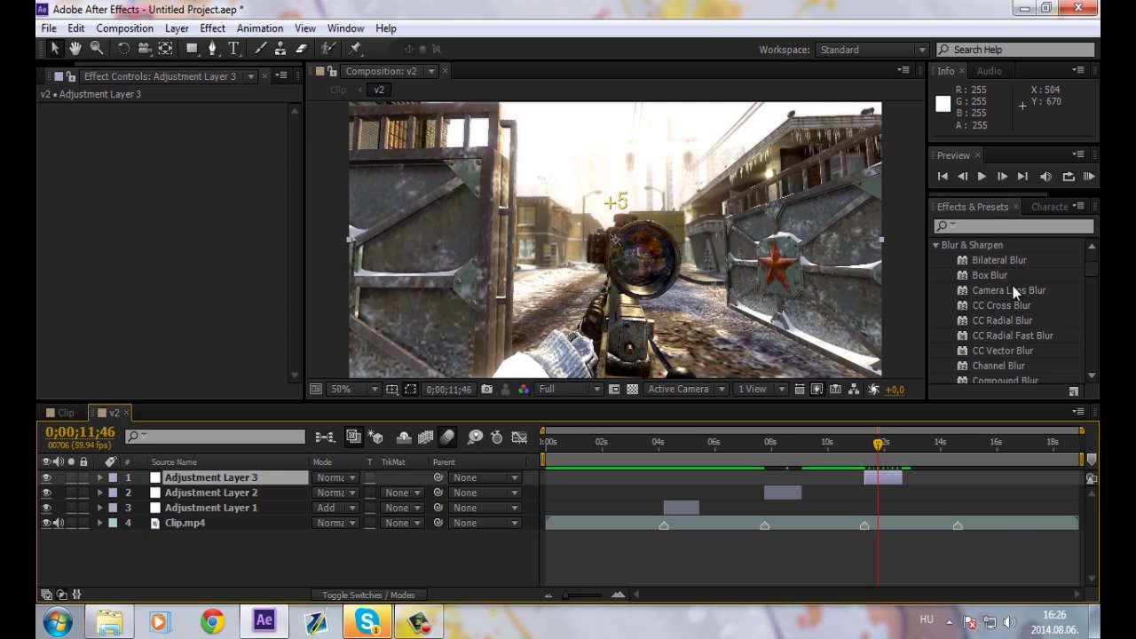
{"action": "left_click", "coordinate": [986, 227]}
{"action": "type", "text": "vector"}
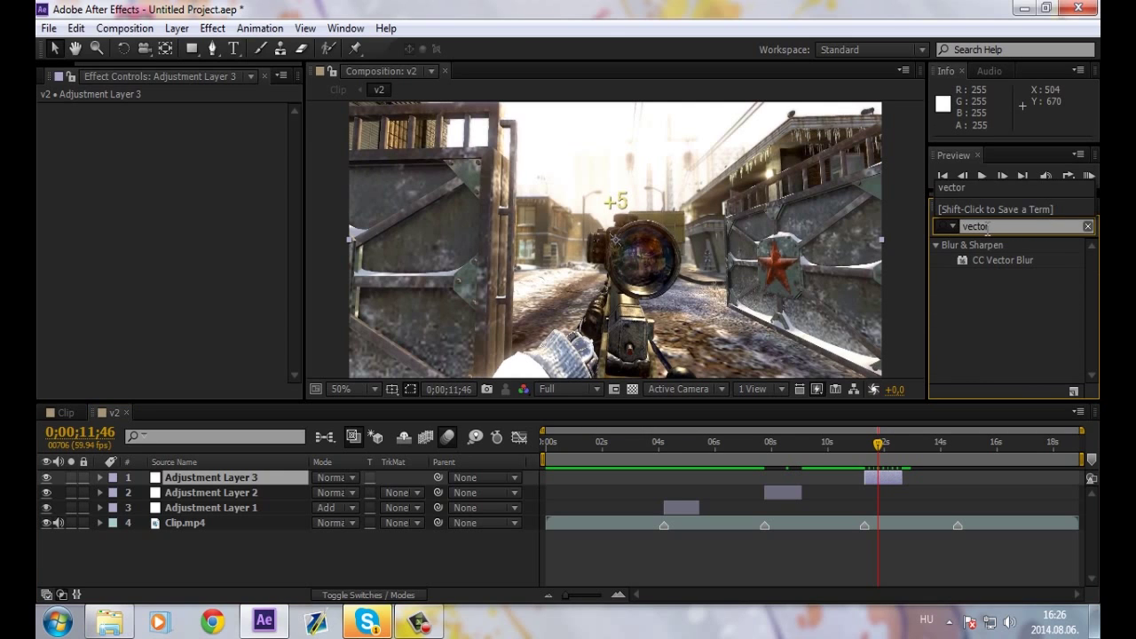
{"action": "left_click_drag", "start_coordinate": [987, 260], "coordinate": [885, 479]}
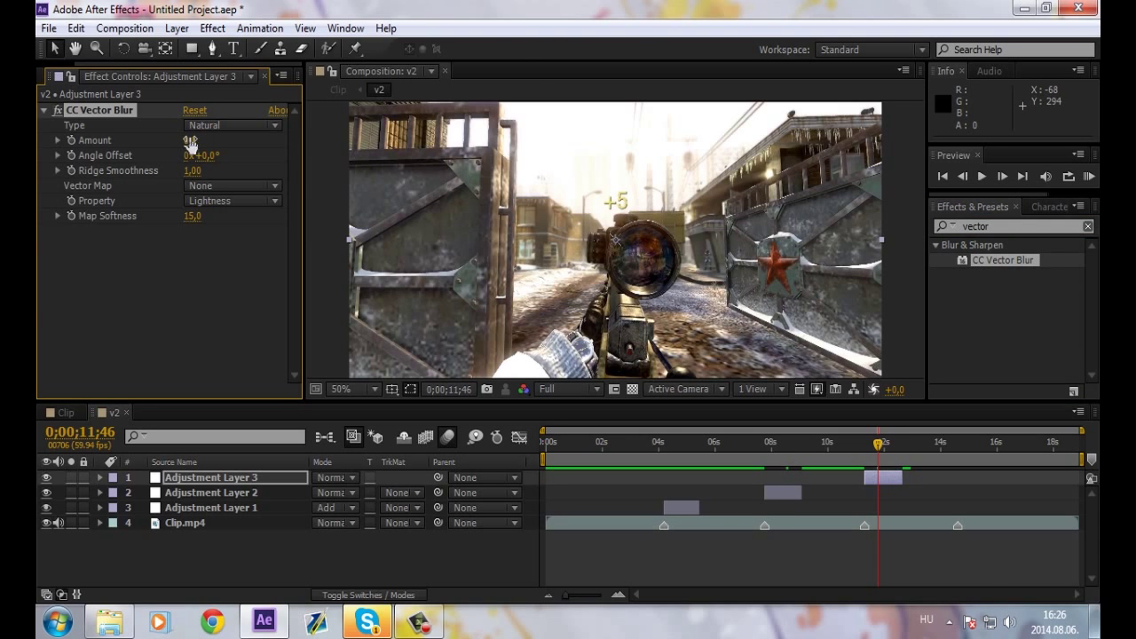
{"action": "left_click_drag", "start_coordinate": [189, 140], "coordinate": [300, 155]}
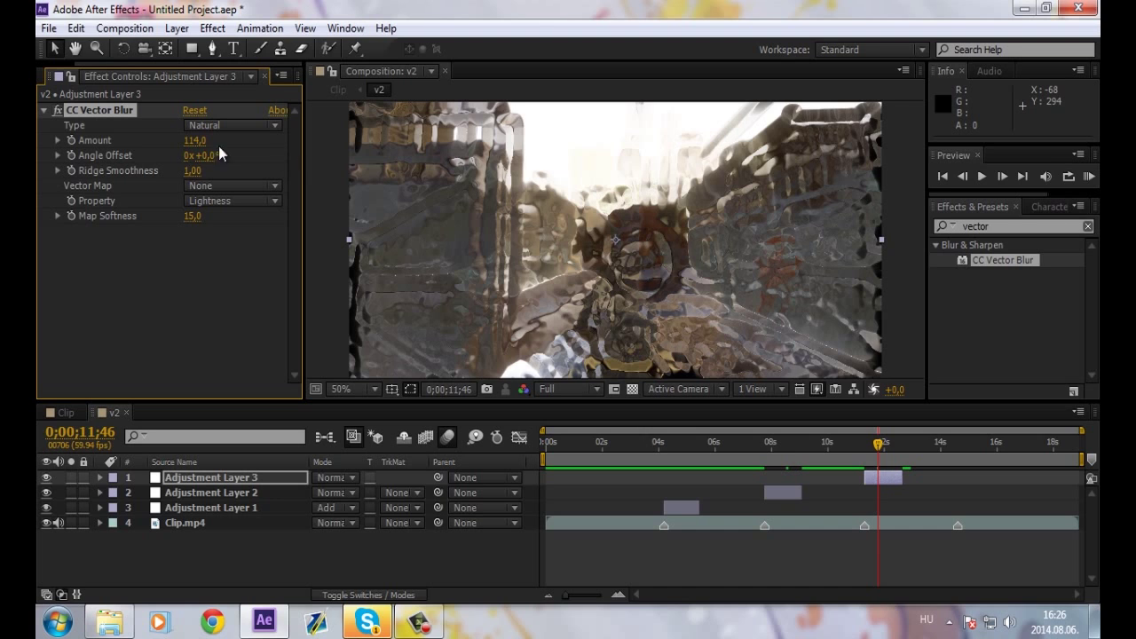
{"action": "mouse_move", "coordinate": [182, 143]}
{"action": "left_mouse_down"}
{"action": "mouse_move", "coordinate": [208, 154]}
{"action": "mouse_move", "coordinate": [164, 143]}
{"action": "left_mouse_up"}
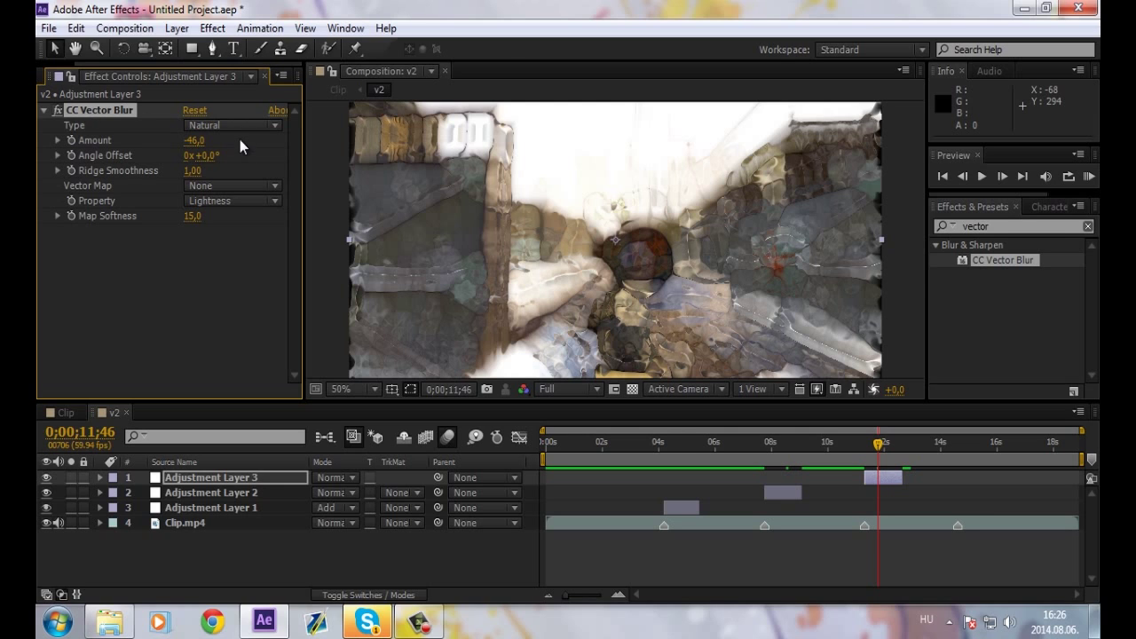
{"action": "key", "text": "Delete"}
{"action": "left_click", "coordinate": [1005, 227]}
{"action": "left_click", "coordinate": [935, 246]}
{"action": "left_click", "coordinate": [935, 246]}
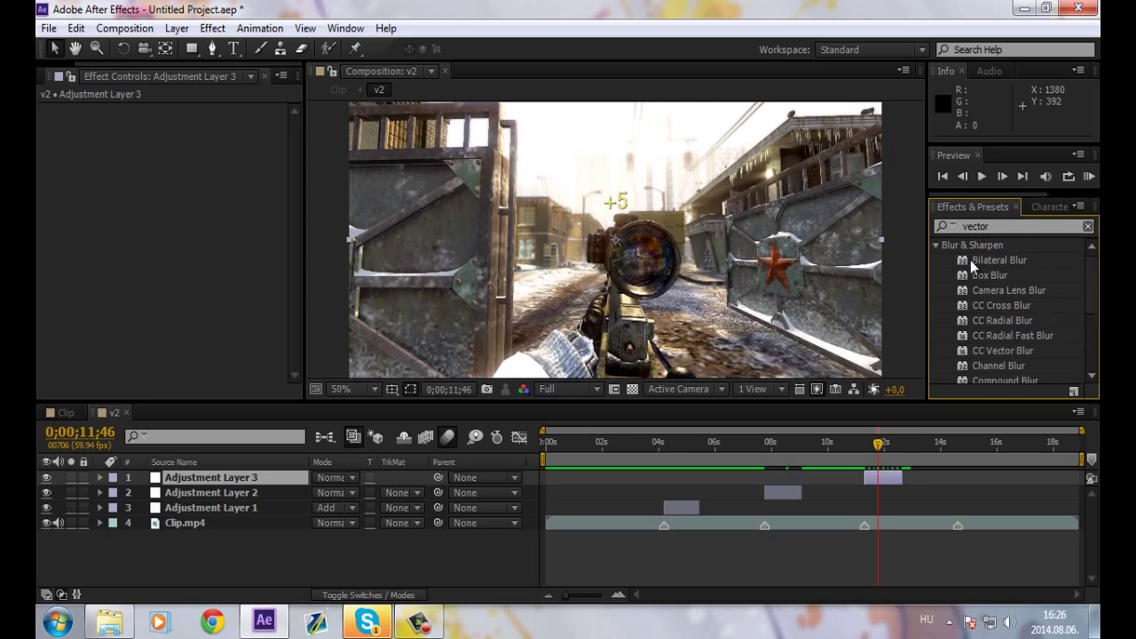
Search 'radial blu' and apply both Radial Blur and CC Radial Blur to Adjustment Layer 3
{"action": "type", "text": "radial"}
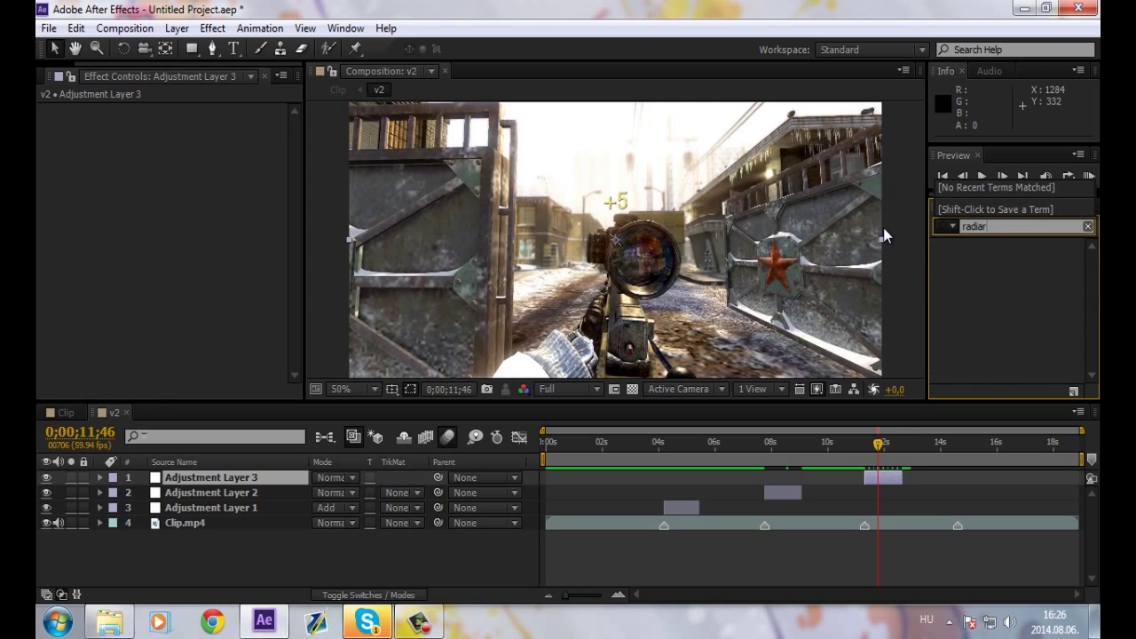
{"action": "type", "text": " blu"}
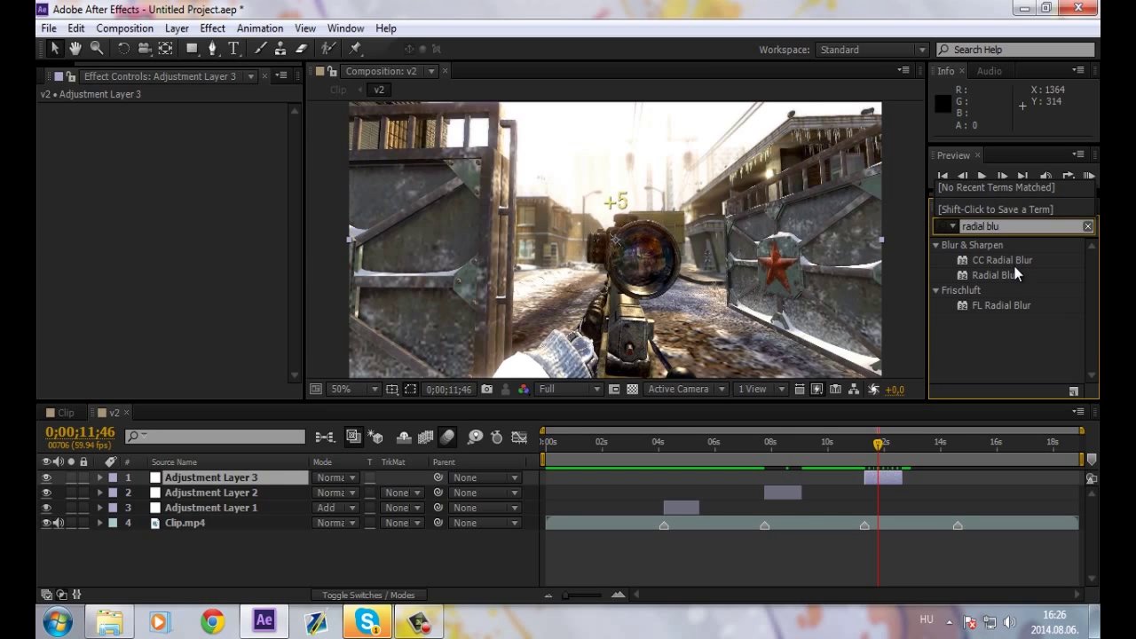
{"action": "left_click", "coordinate": [1011, 264]}
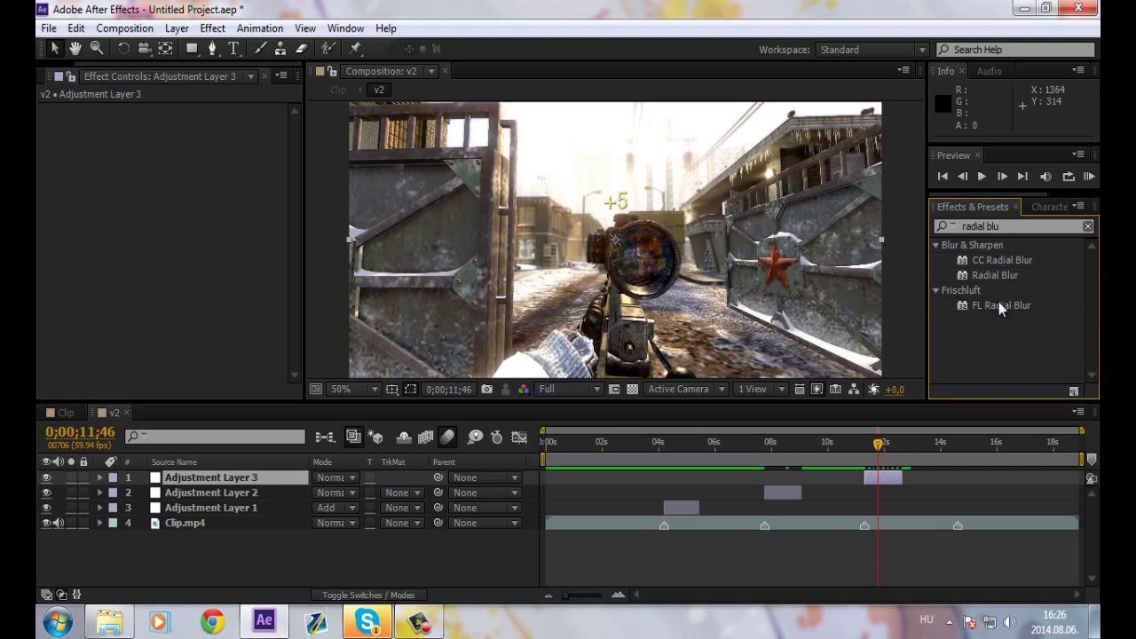
{"action": "double_click", "coordinate": [987, 275]}
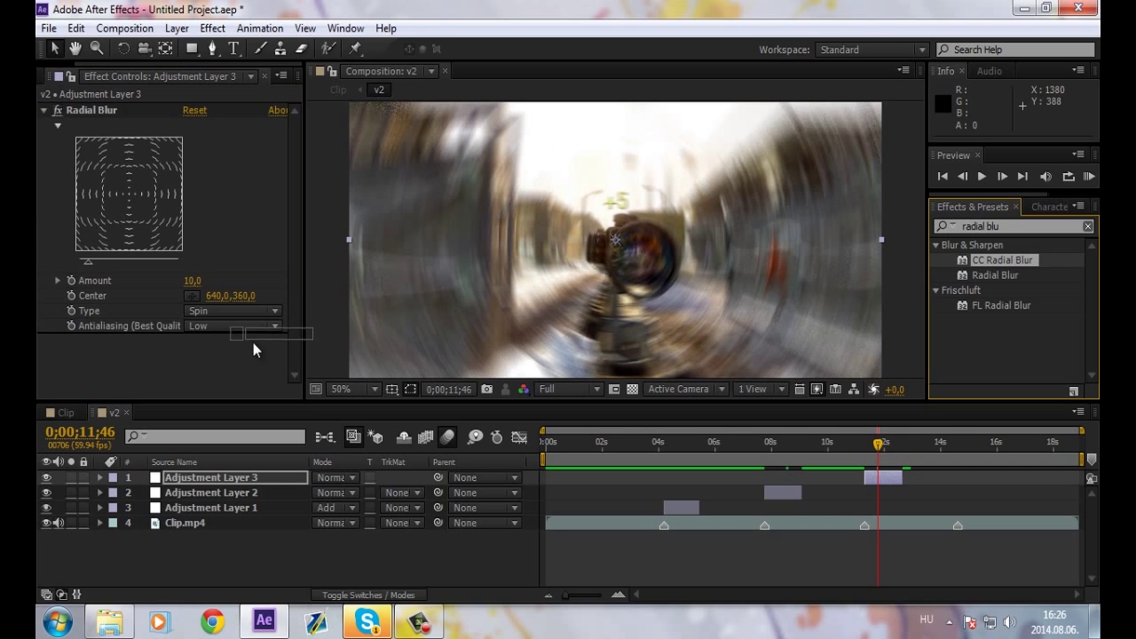
{"action": "left_click_drag", "start_coordinate": [1007, 262], "coordinate": [224, 349]}
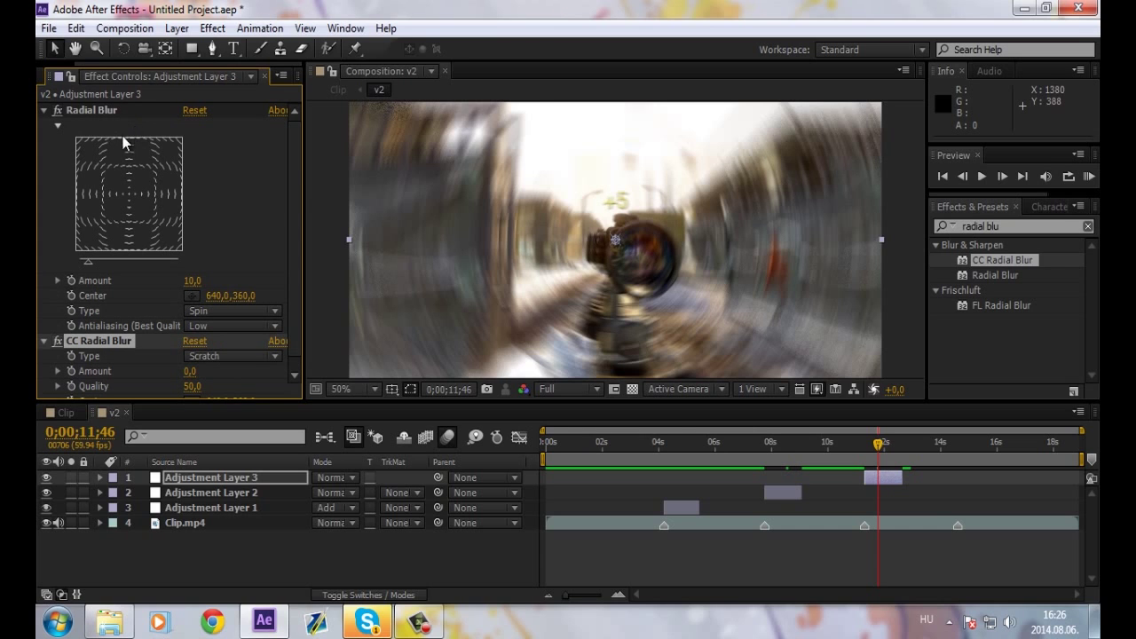
With Radial Blur disabled, try CC Radial Blur amounts of 10 and then 5
{"action": "left_click", "coordinate": [55, 111]}
{"action": "left_click", "coordinate": [44, 109]}
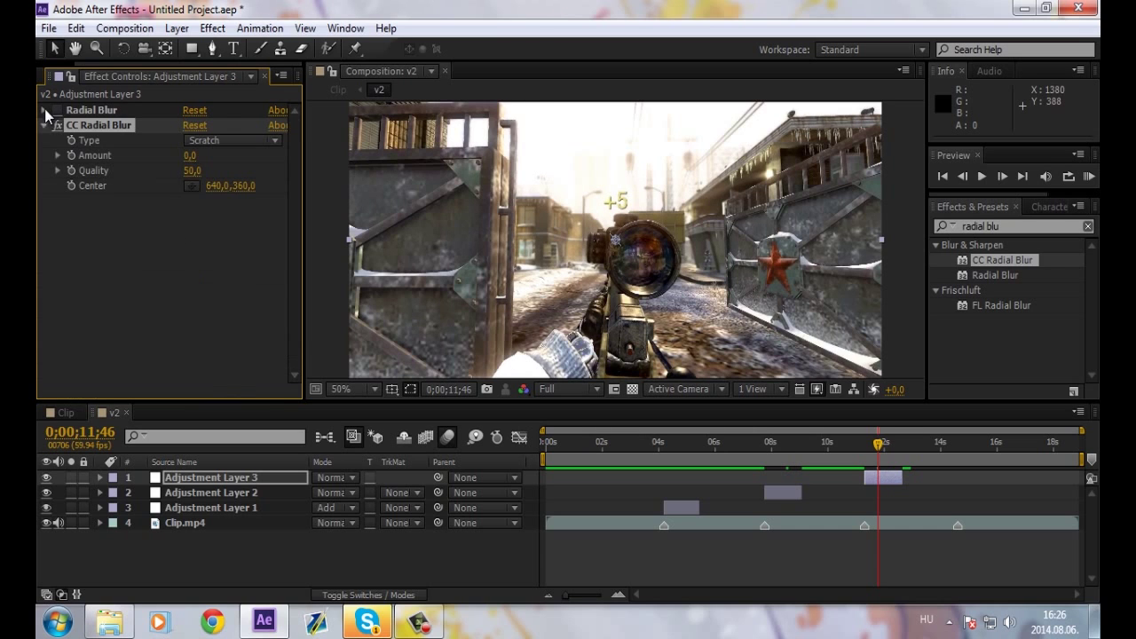
{"action": "mouse_move", "coordinate": [191, 156]}
{"action": "left_mouse_down"}
{"action": "mouse_move", "coordinate": [228, 157]}
{"action": "mouse_move", "coordinate": [197, 157]}
{"action": "left_mouse_up"}
{"action": "left_click", "coordinate": [194, 157]}
{"action": "type", "text": "10"}
{"action": "key", "text": "Return"}
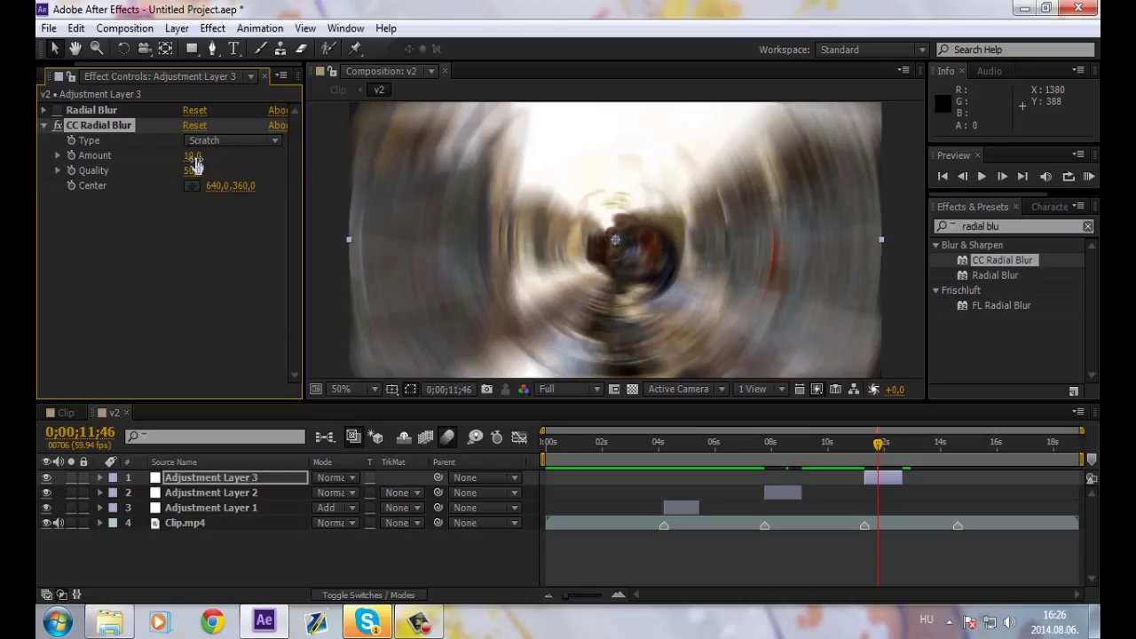
{"action": "left_click", "coordinate": [192, 157]}
{"action": "type", "text": "5"}
{"action": "key", "text": "Return"}
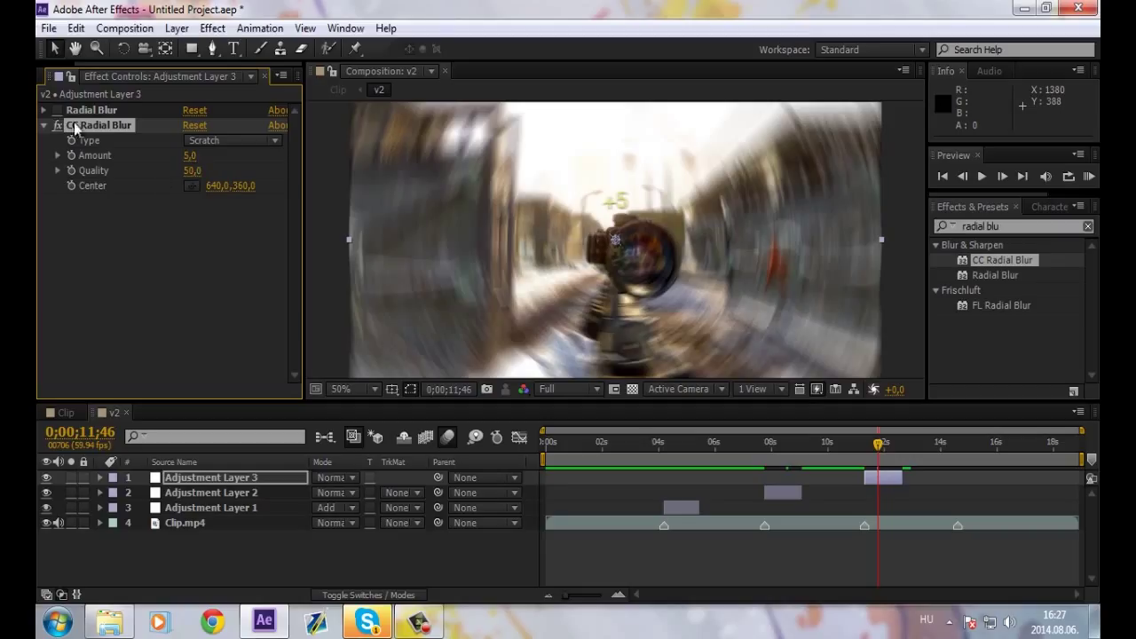
Re-enable Radial Blur and delete CC Radial Blur from the layer
{"action": "left_click", "coordinate": [57, 110]}
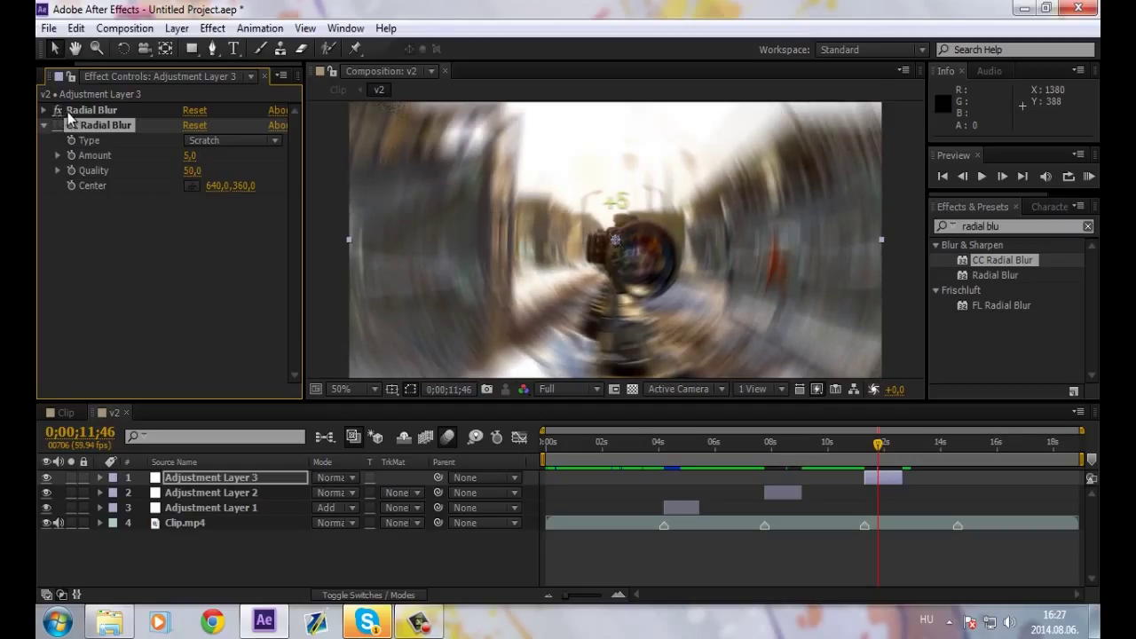
{"action": "left_click", "coordinate": [70, 112]}
{"action": "left_click", "coordinate": [43, 111]}
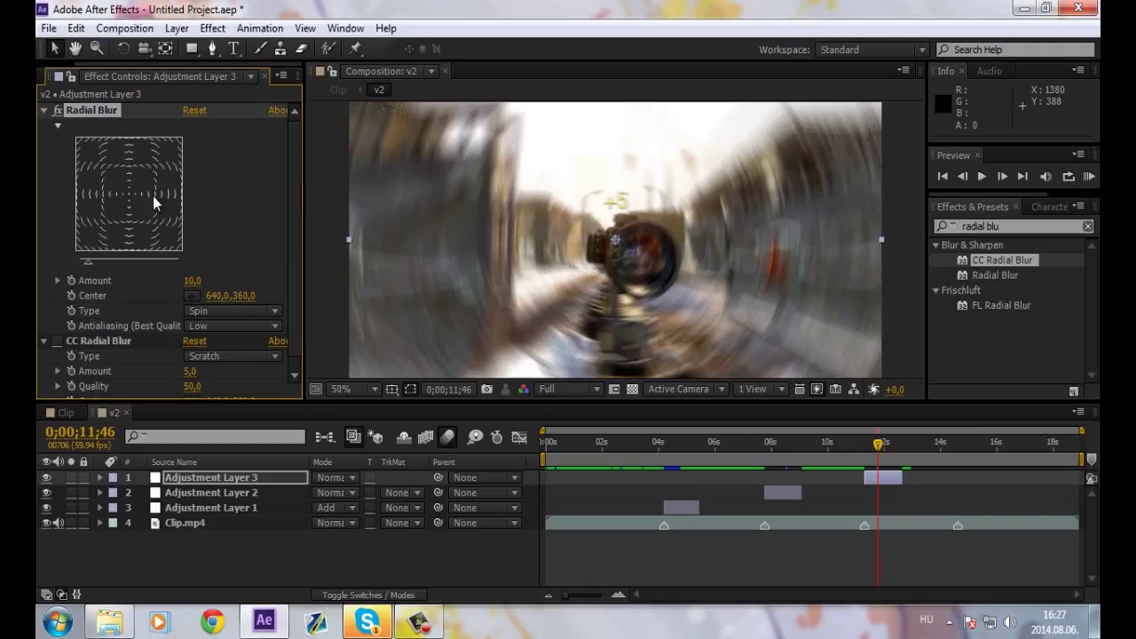
{"action": "scroll", "coordinate": [136, 193], "scroll_direction": "down", "scroll_amount": 1}
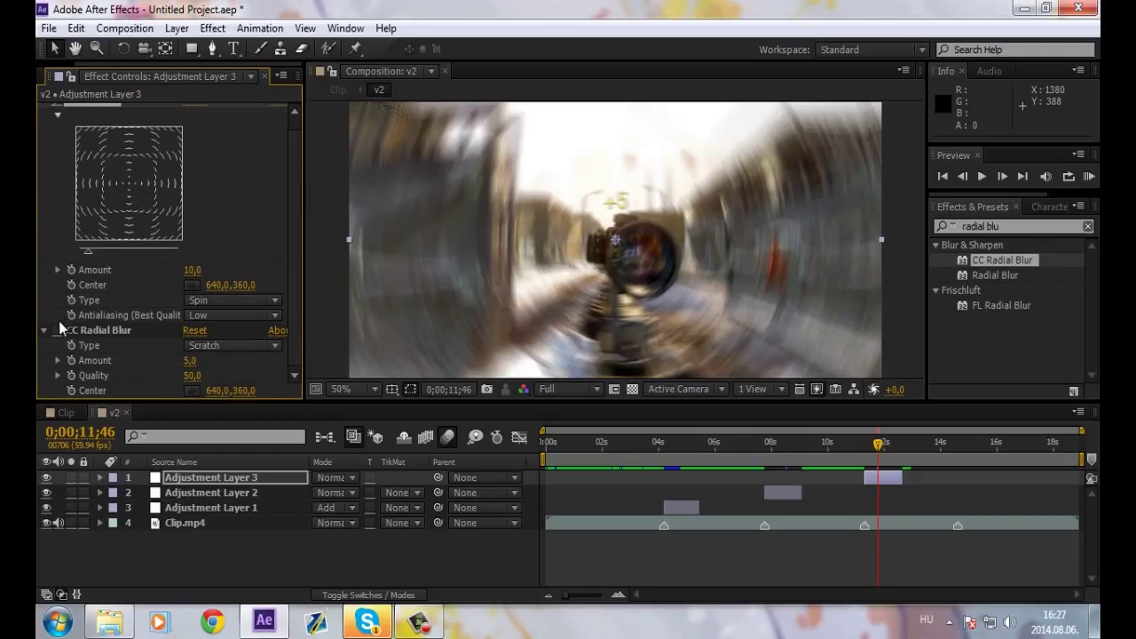
{"action": "left_click", "coordinate": [85, 329]}
{"action": "key", "text": "Delete"}
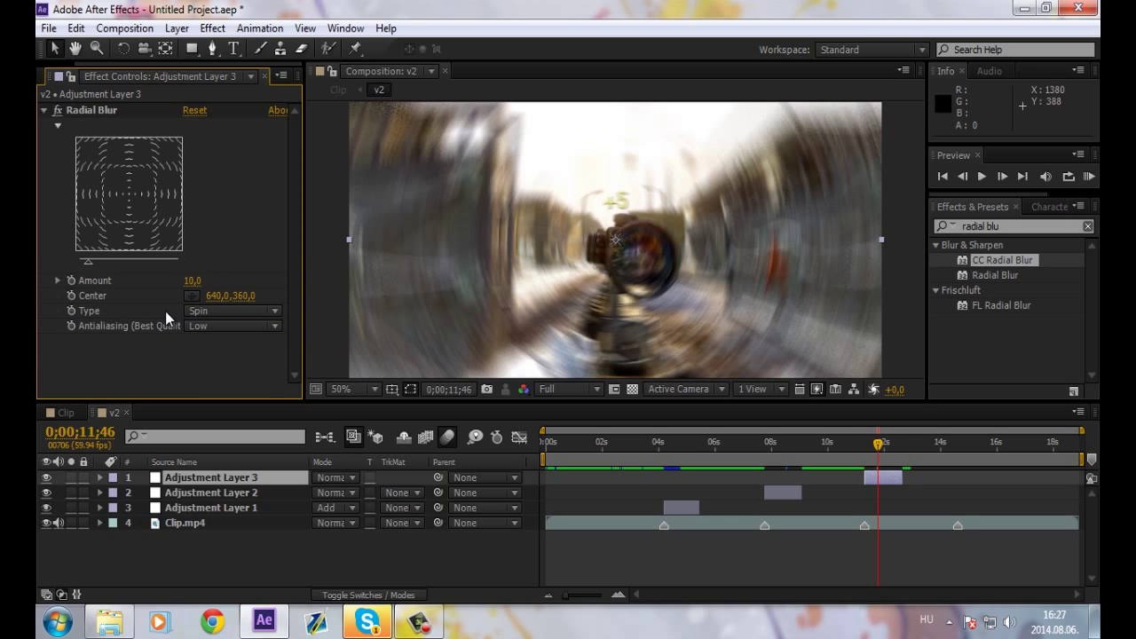
Set Radial Blur antialiasing to High and type to Zoom
{"action": "left_click", "coordinate": [210, 325]}
{"action": "left_click", "coordinate": [218, 360]}
{"action": "left_click", "coordinate": [218, 312]}
{"action": "left_click", "coordinate": [225, 349]}
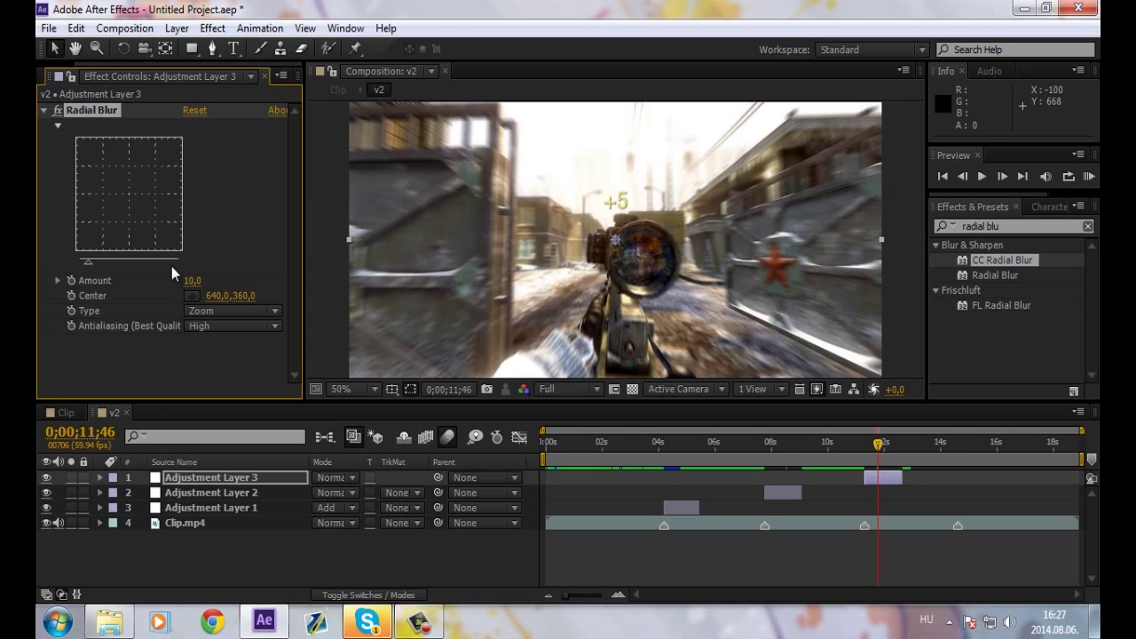
{"action": "left_click", "coordinate": [192, 280]}
Set the Radial Blur Amount to 50 and switch its type back to Spin
{"action": "type", "text": "50"}
{"action": "key", "text": "Return"}
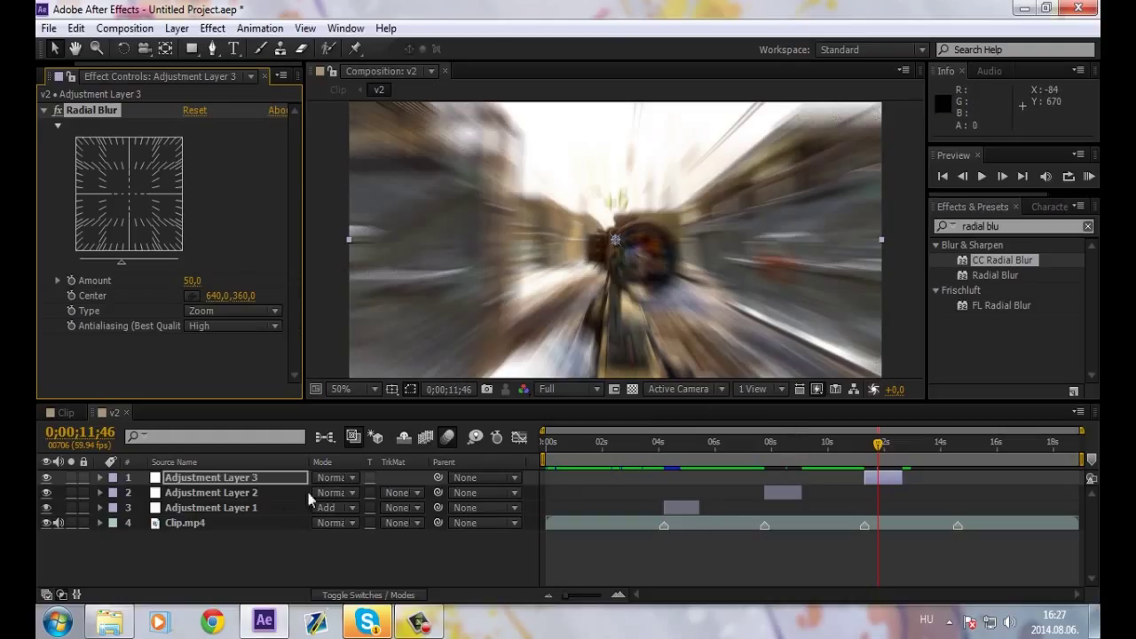
{"action": "left_click", "coordinate": [205, 496]}
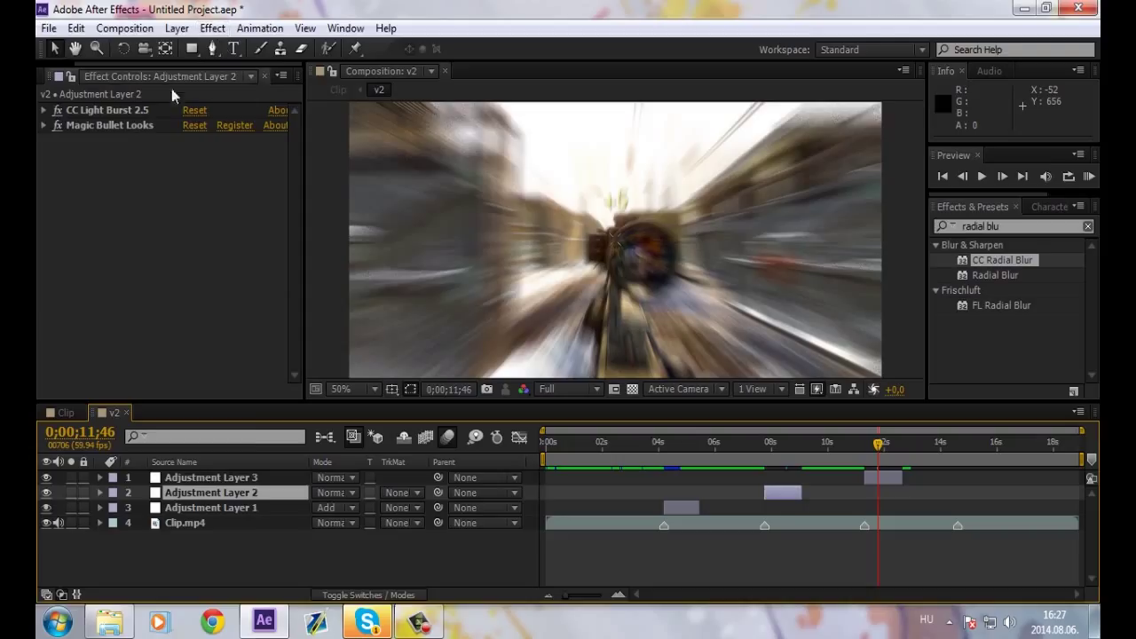
{"action": "left_click", "coordinate": [217, 477]}
{"action": "left_click", "coordinate": [195, 311]}
{"action": "left_click", "coordinate": [221, 329]}
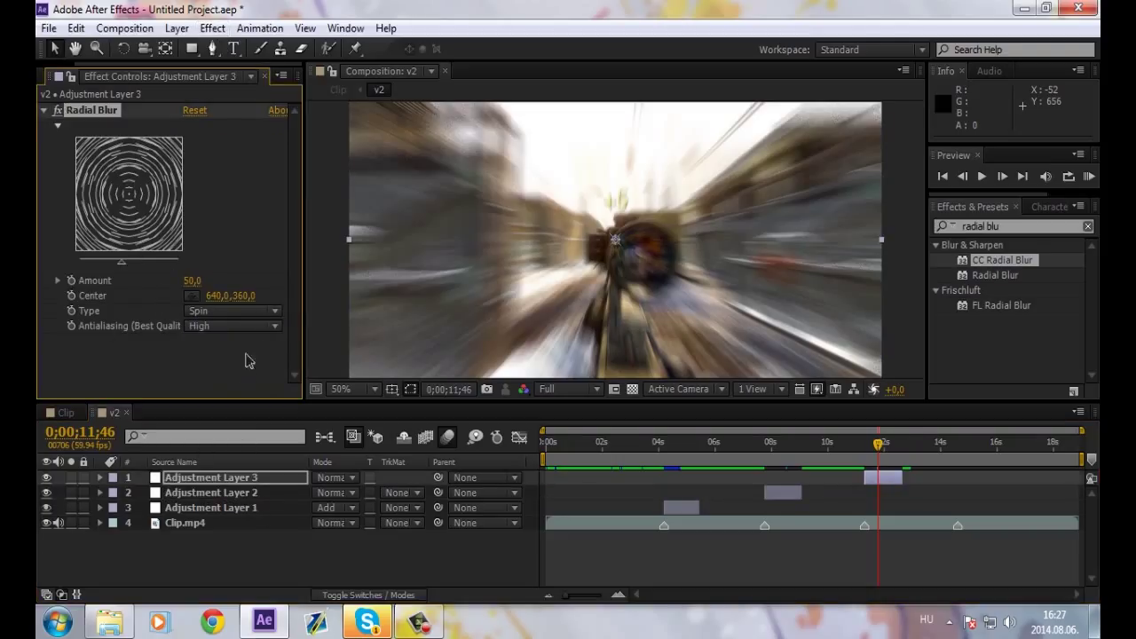
Set Amount to 10, then add an Amount keyframe of 0 at 0;00;11;18
{"action": "left_click", "coordinate": [192, 282]}
{"action": "type", "text": "10"}
{"action": "key", "text": "Return"}
{"action": "left_click_drag", "start_coordinate": [879, 453], "coordinate": [865, 449]}
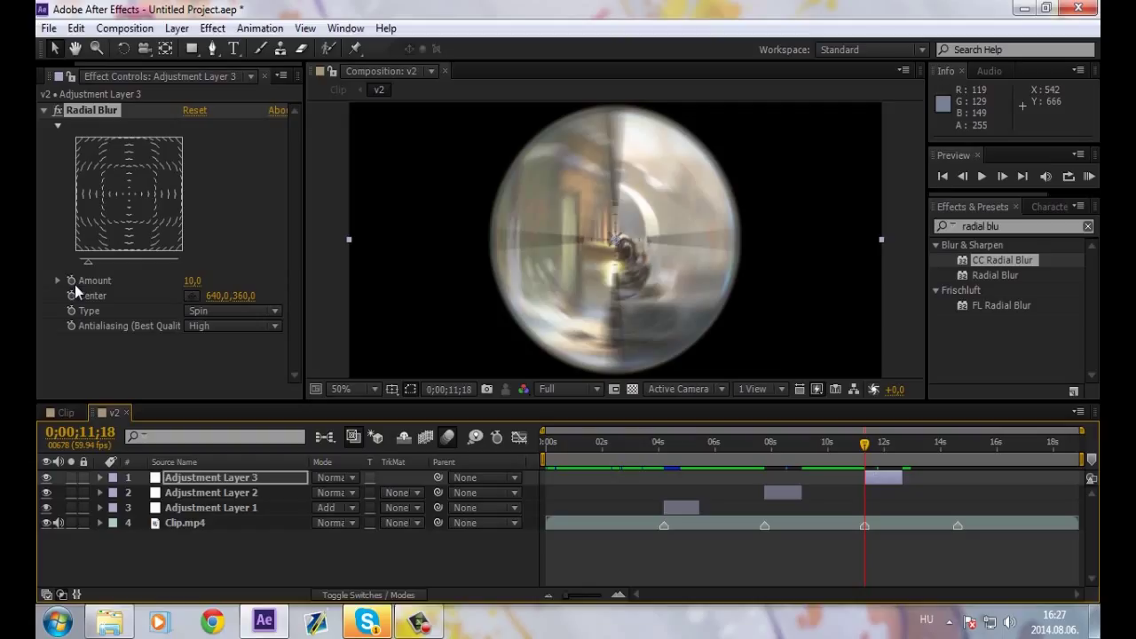
{"action": "left_click", "coordinate": [72, 281]}
{"action": "left_click", "coordinate": [188, 282]}
{"action": "type", "text": "0"}
{"action": "key", "text": "Return"}
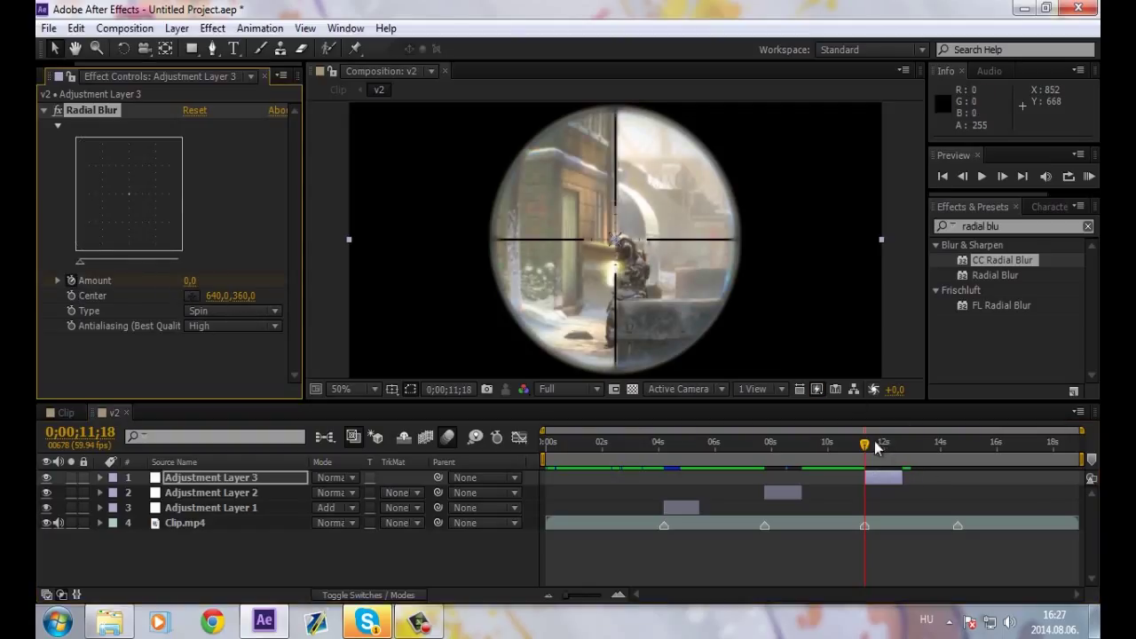
Keyframe the Radial Blur Amount at 20 at 0;00;11;38
{"action": "left_click_drag", "start_coordinate": [878, 450], "coordinate": [881, 440]}
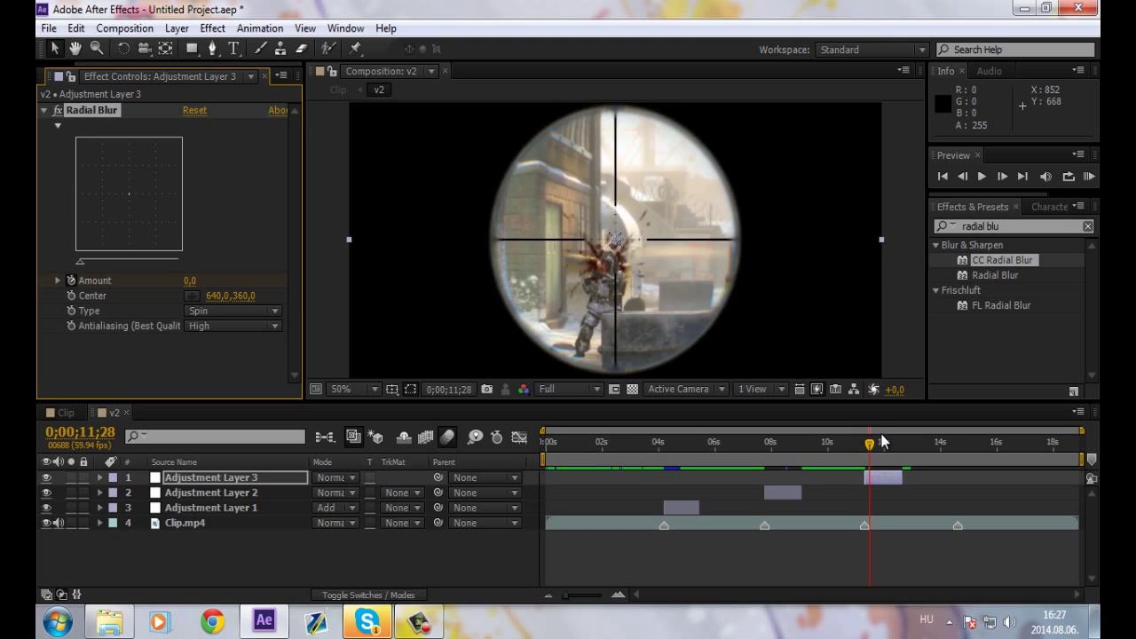
{"action": "key", "text": "shift+Page_Down"}
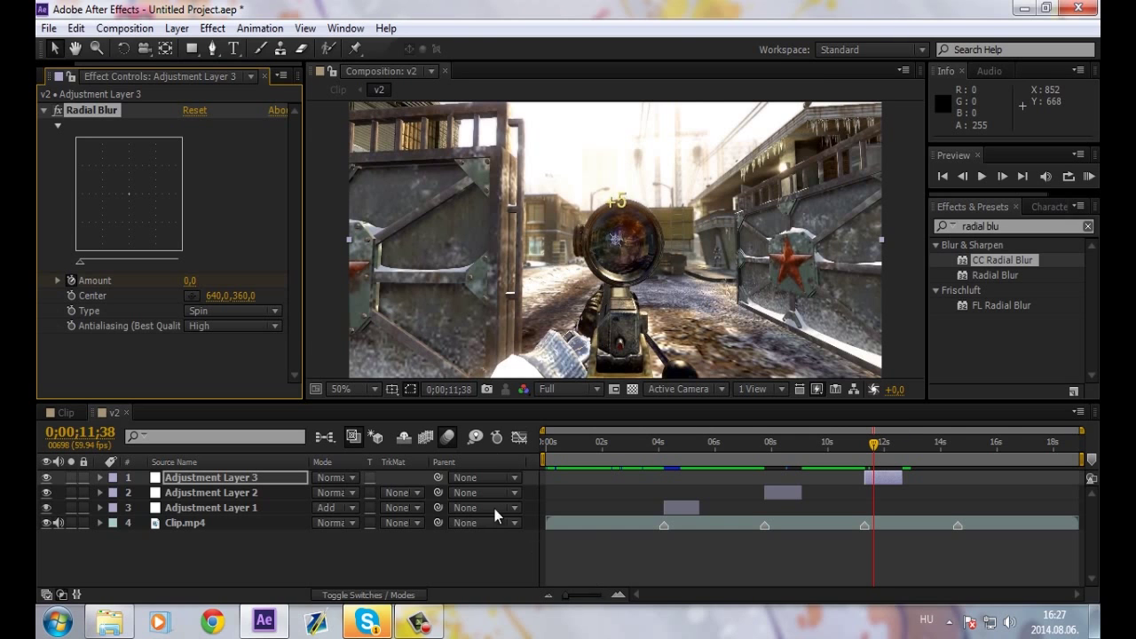
{"action": "left_click", "coordinate": [189, 280]}
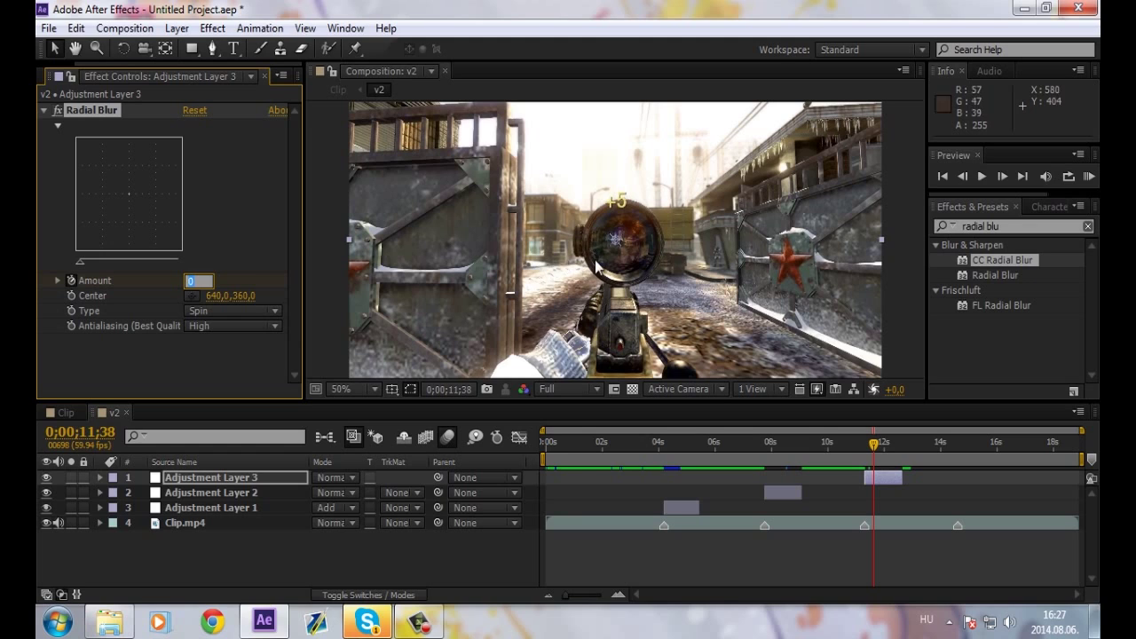
{"action": "type", "text": "10"}
{"action": "key", "text": "Return"}
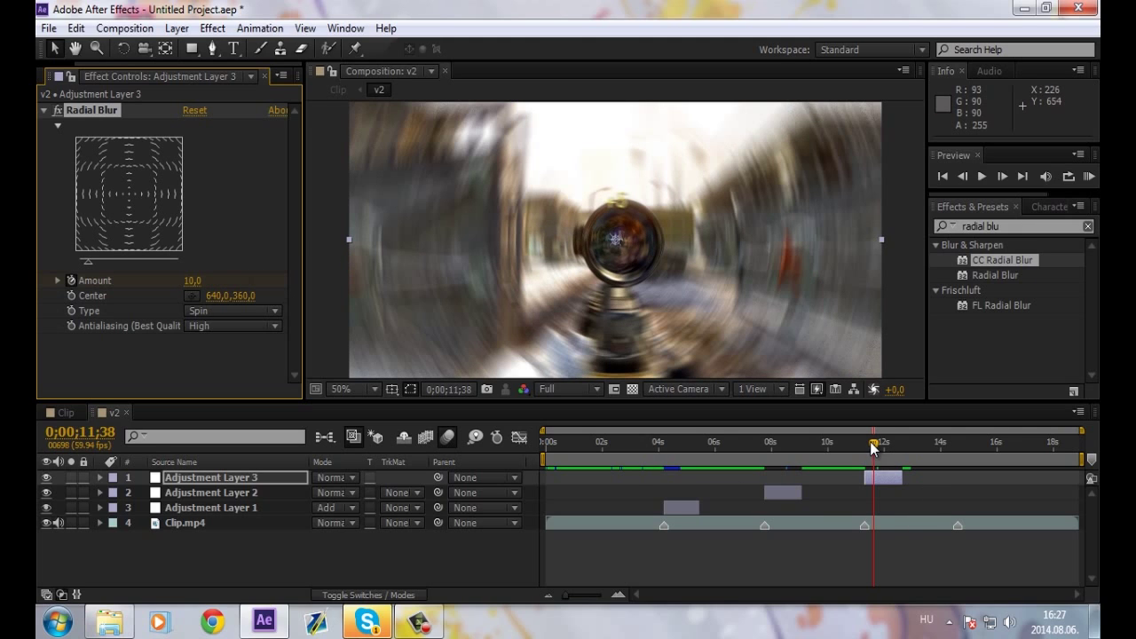
{"action": "left_click", "coordinate": [191, 281]}
{"action": "type", "text": "20"}
{"action": "key", "text": "Return"}
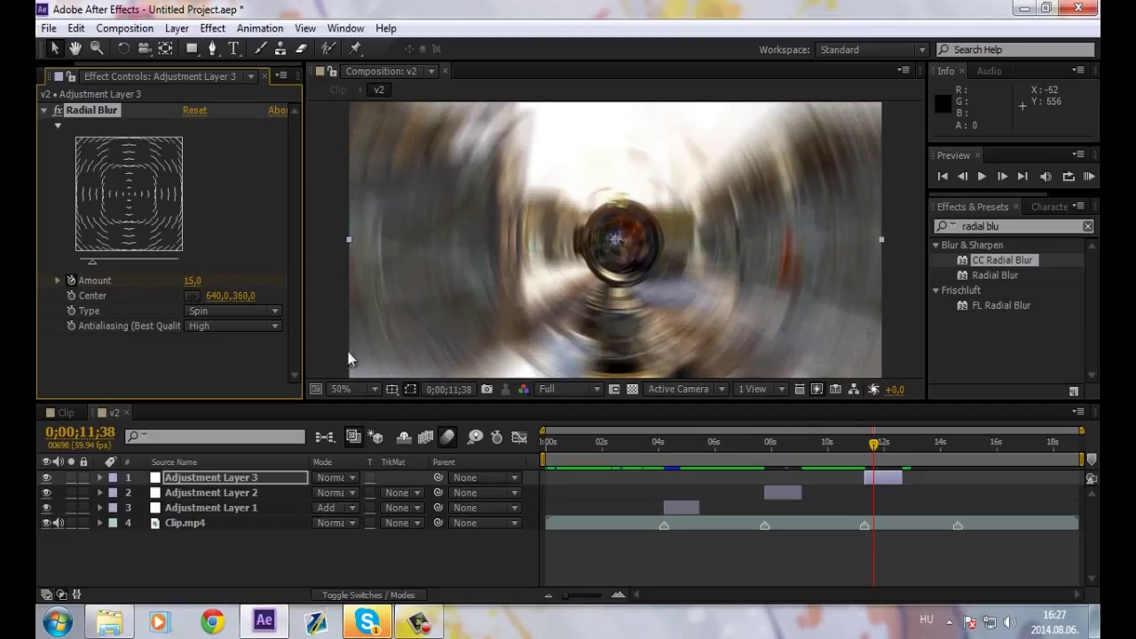
Add an Amount keyframe of 0 at 0;00;12;38 and reveal the keyframes with U
{"action": "left_click", "coordinate": [877, 442]}
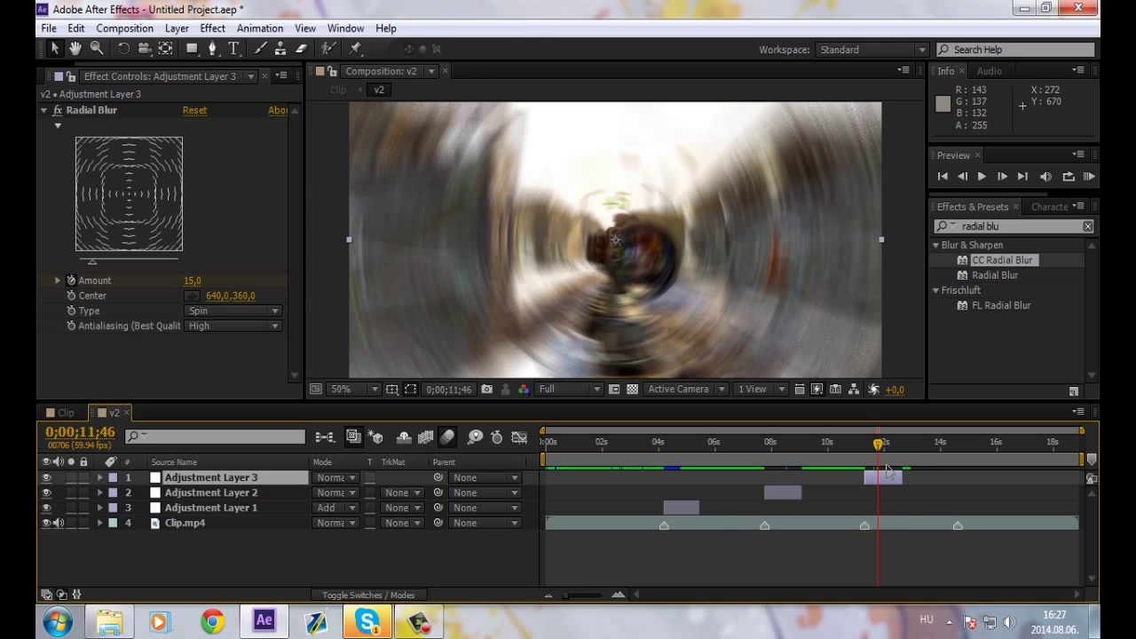
{"action": "left_click", "coordinate": [902, 443]}
{"action": "left_click", "coordinate": [192, 281]}
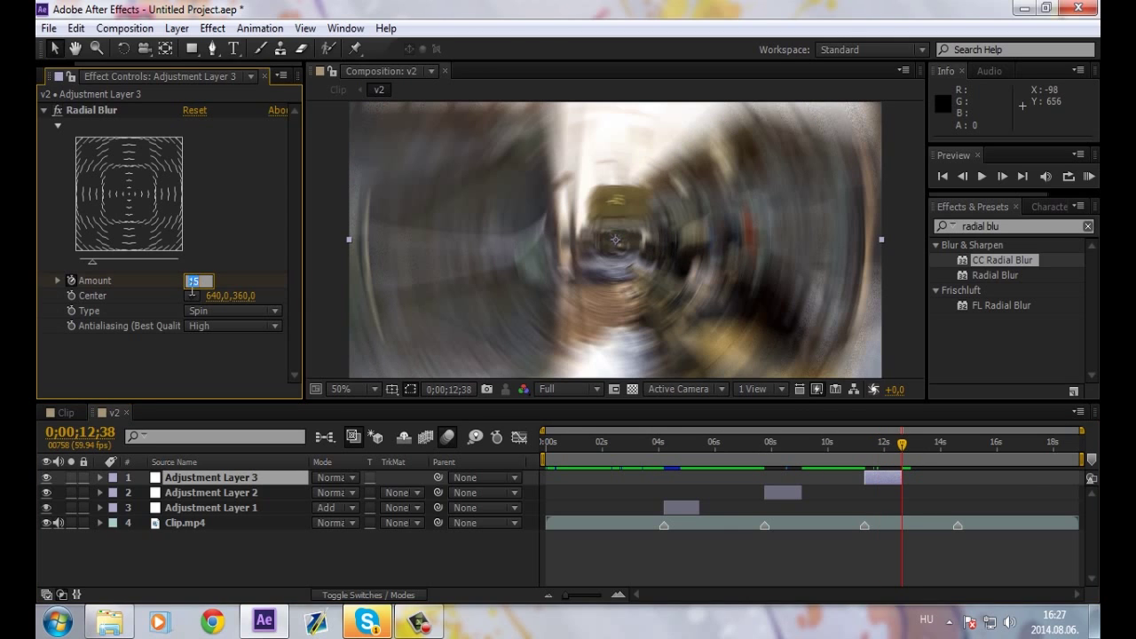
{"action": "type", "text": "0"}
{"action": "key", "text": "Return"}
{"action": "key", "text": "u"}
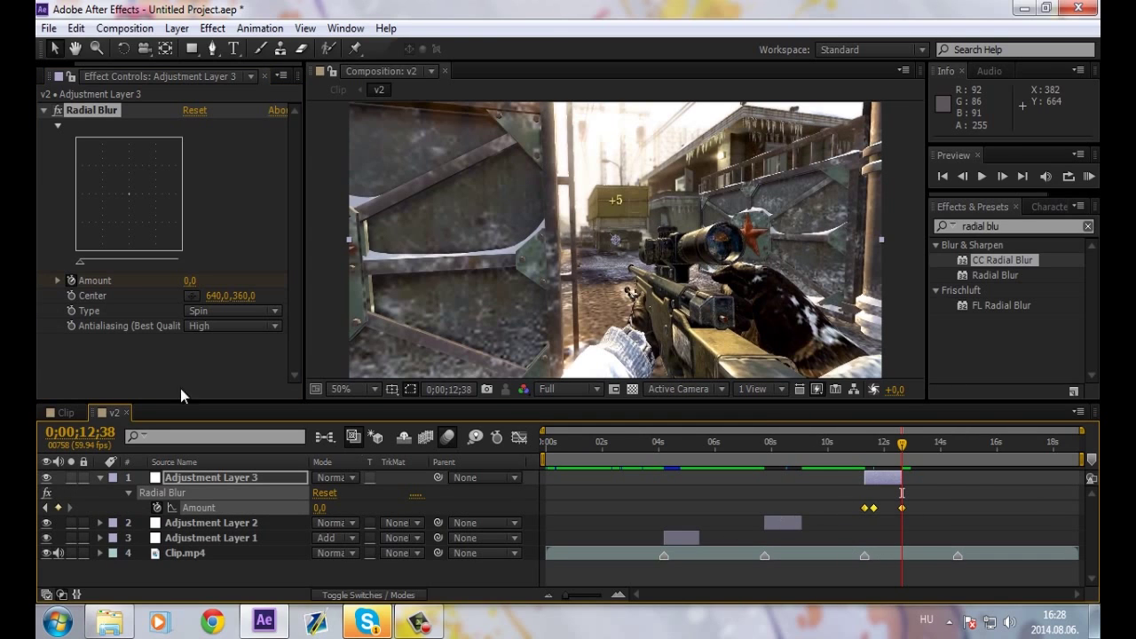
Try the Center crosshair picker, reset the blur center to 640,360, and preview
{"action": "left_click", "coordinate": [99, 478]}
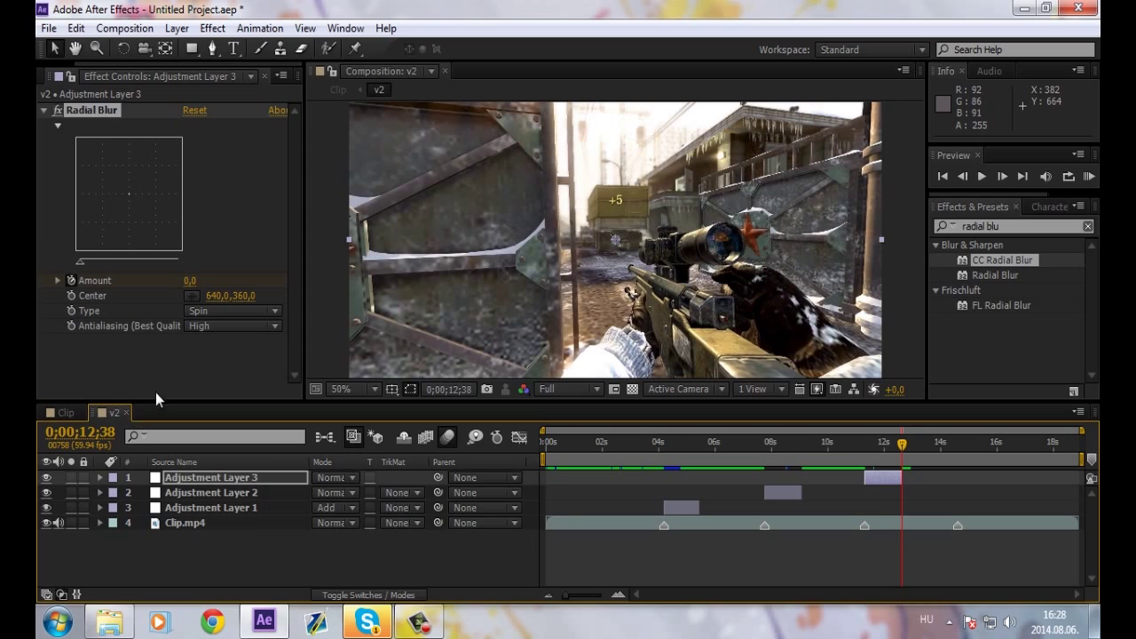
{"action": "left_click", "coordinate": [167, 326]}
{"action": "left_click", "coordinate": [193, 296]}
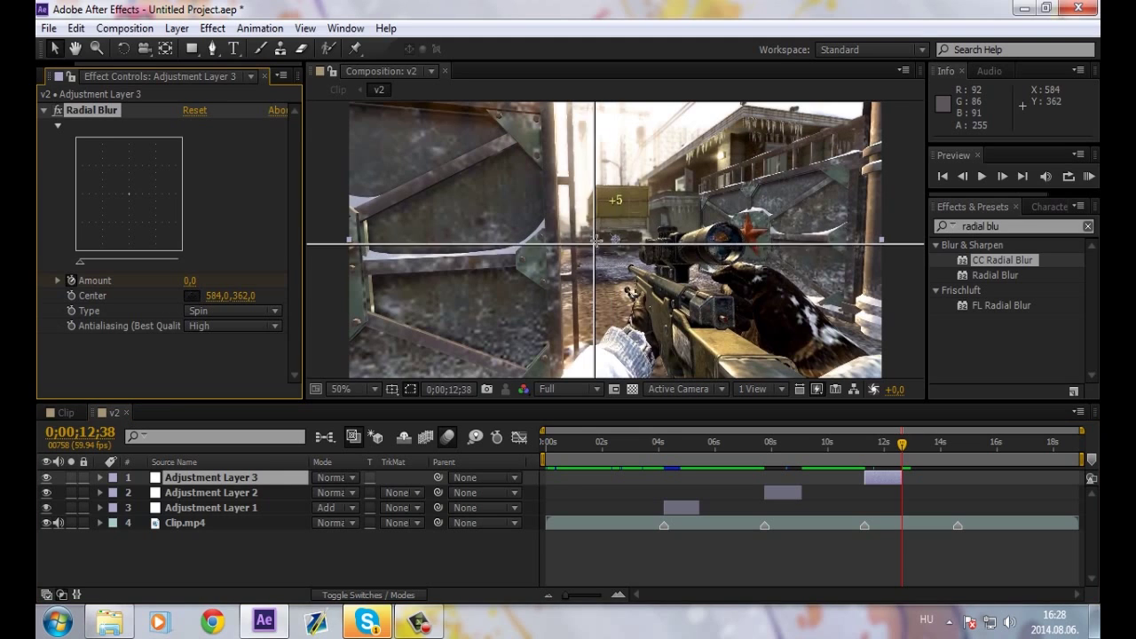
{"action": "left_click", "coordinate": [616, 240]}
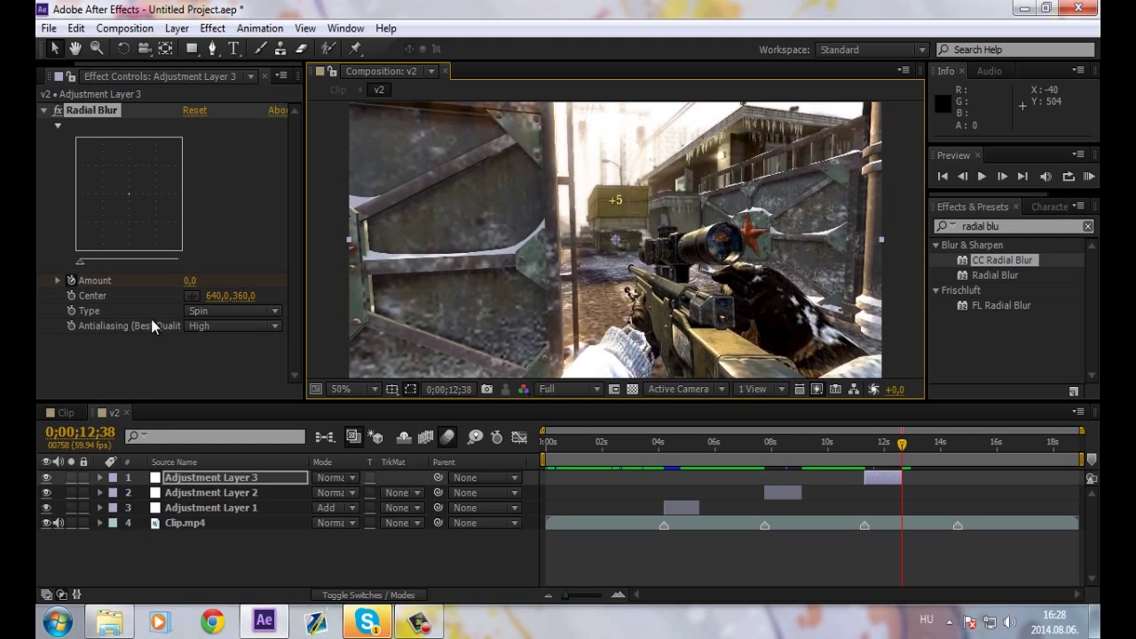
{"action": "left_click_drag", "start_coordinate": [123, 189], "coordinate": [128, 192]}
{"action": "left_click_drag", "start_coordinate": [128, 193], "coordinate": [129, 193]}
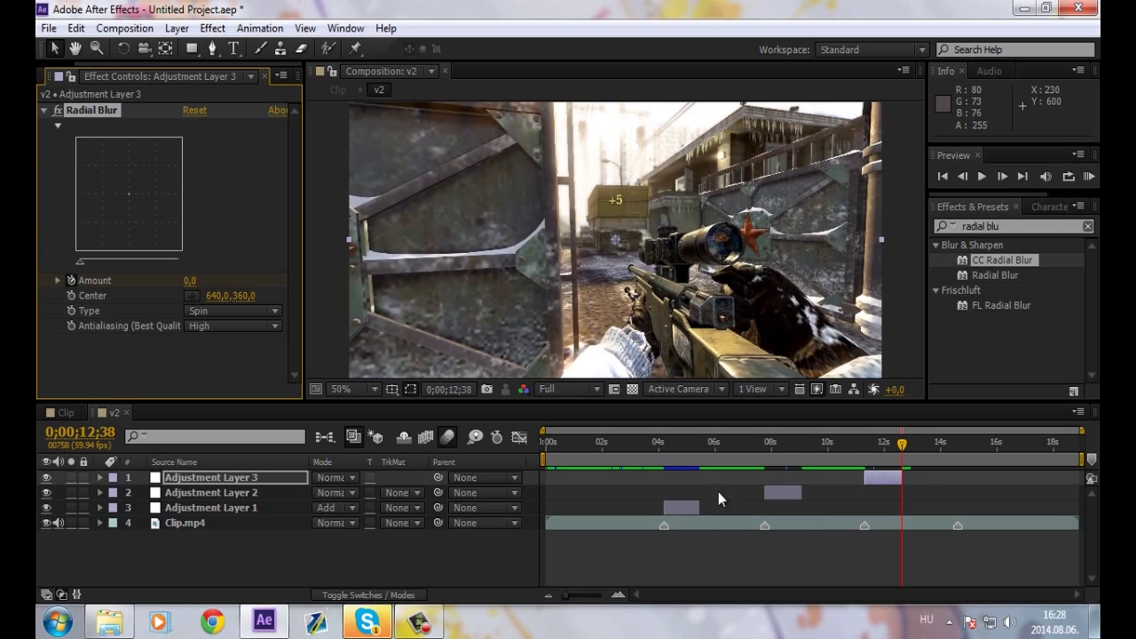
{"action": "left_click", "coordinate": [1091, 176]}
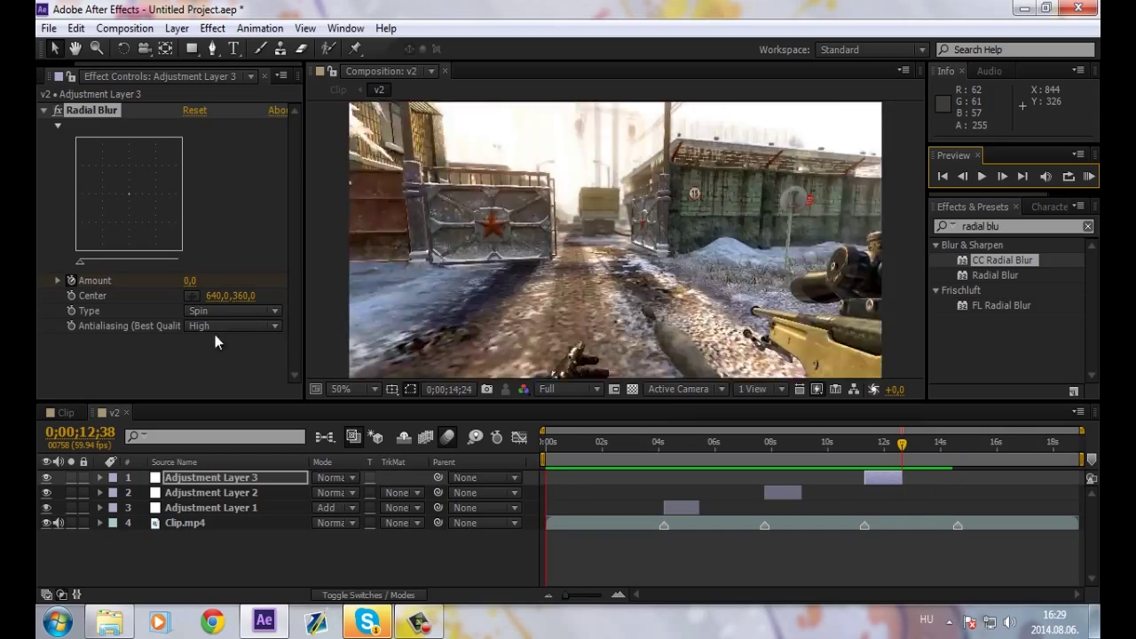
{"action": "key", "text": "space"}
At 14;38, add a new adjustment layer above Adjustment Layer 3
{"action": "left_click_drag", "start_coordinate": [922, 435], "coordinate": [958, 449]}
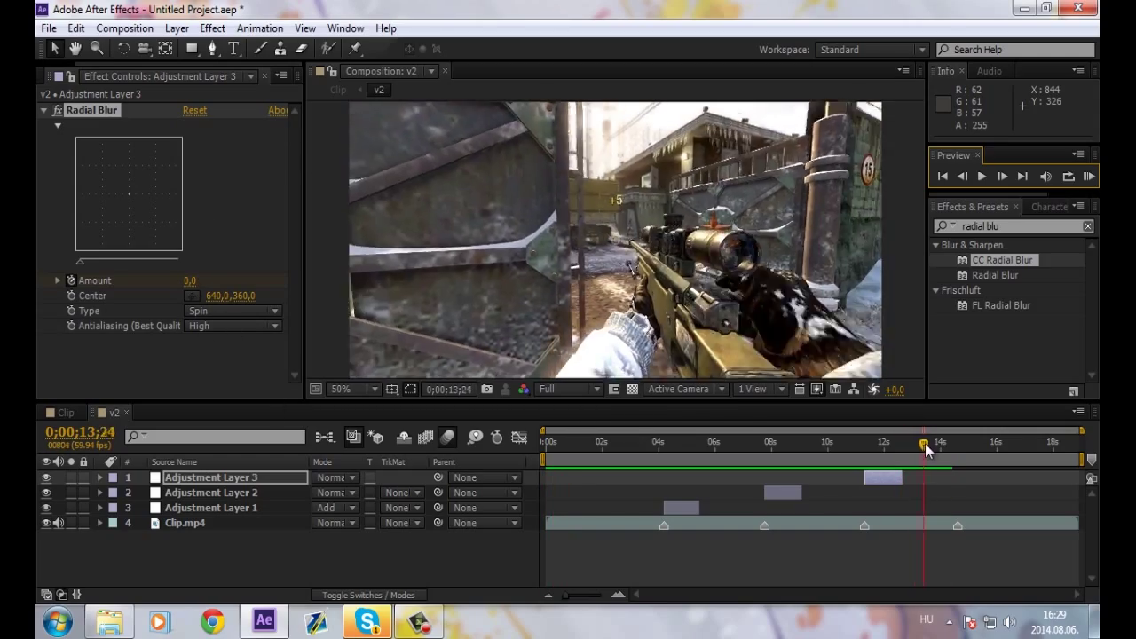
{"action": "key", "text": "Caps_Lock"}
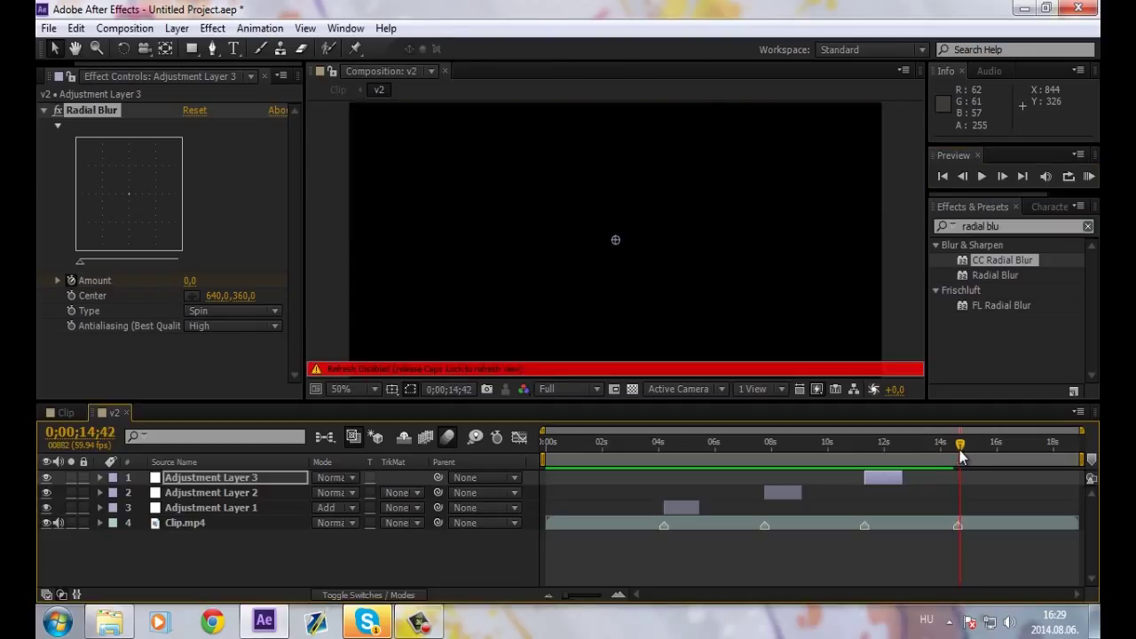
{"action": "key", "text": "Caps_Lock"}
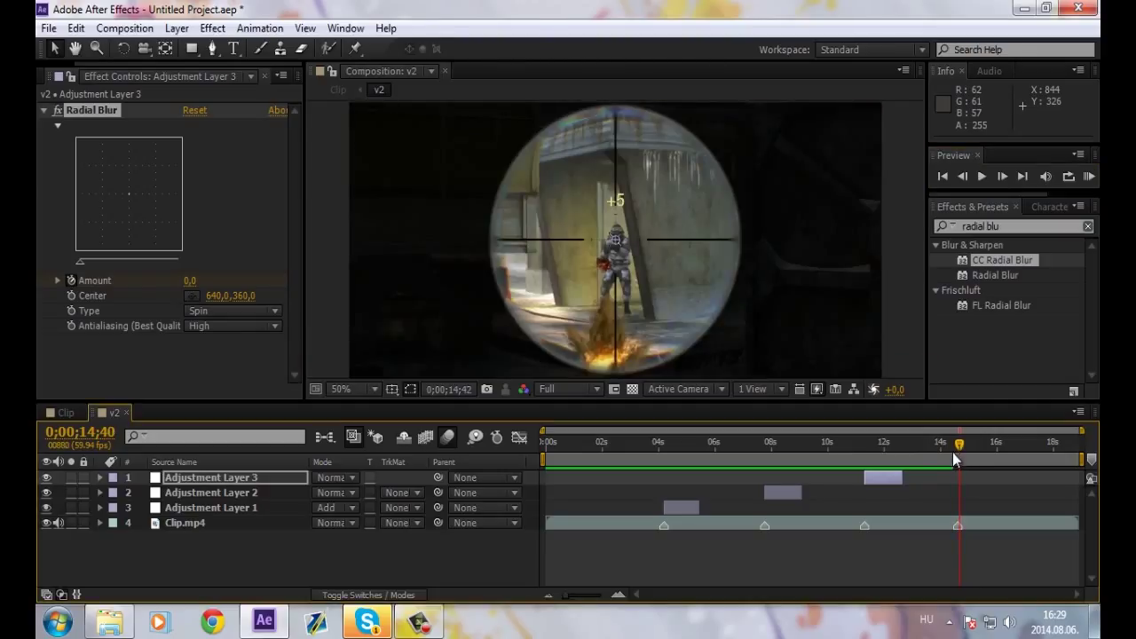
{"action": "left_click_drag", "start_coordinate": [952, 452], "coordinate": [955, 448]}
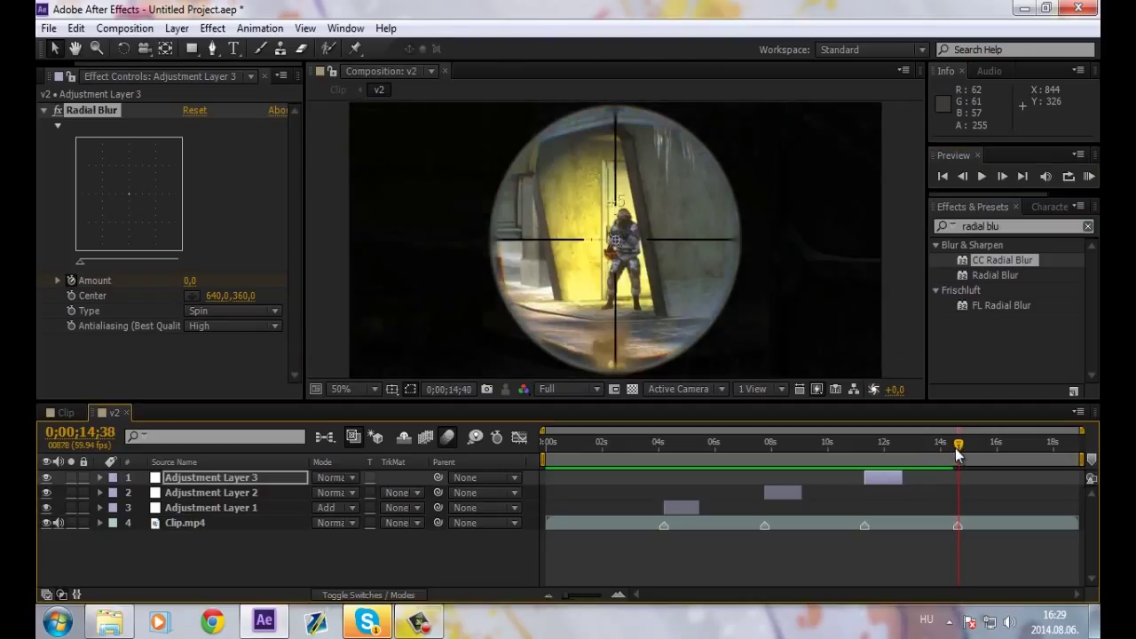
{"action": "left_click", "coordinate": [244, 481]}
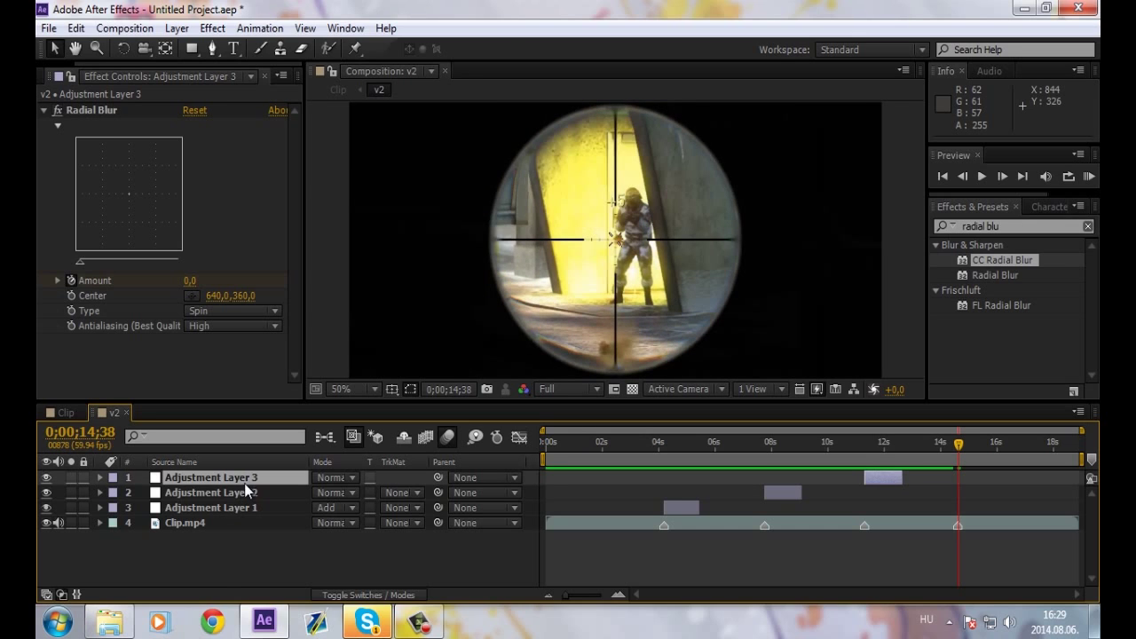
{"action": "right_click", "coordinate": [228, 560]}
{"action": "mouse_move", "coordinate": [385, 368]}
{"action": "left_click", "coordinate": [570, 510]}
{"action": "left_click", "coordinate": [422, 625]}
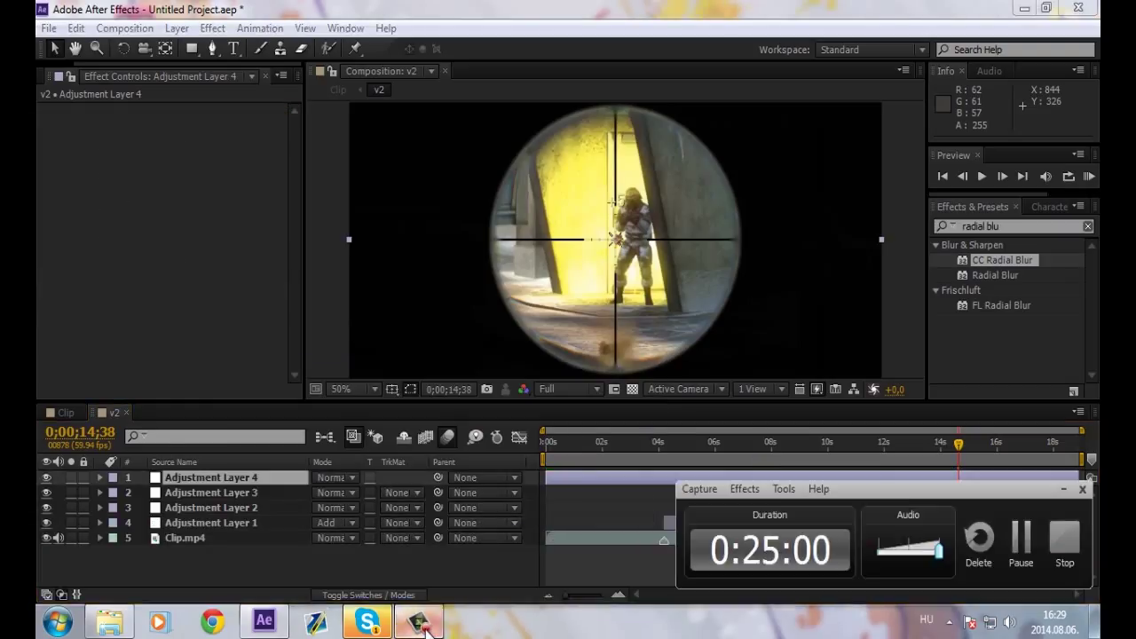
{"action": "left_click", "coordinate": [422, 624]}
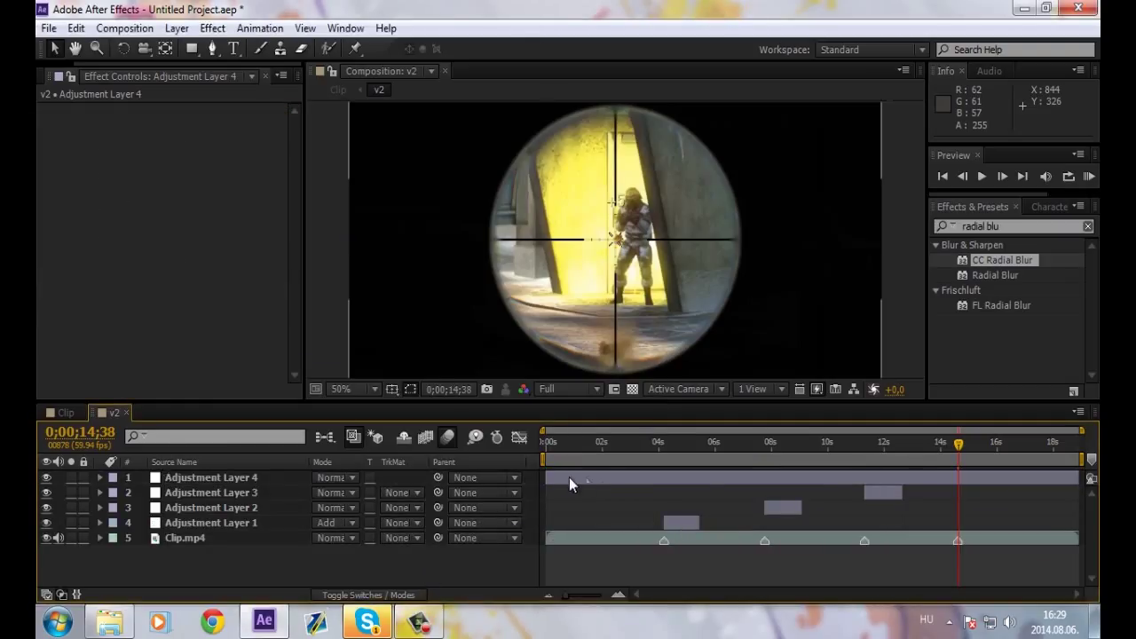
Trim Adjustment Layer 4 to start at 14;38 and end just past 15;38
{"action": "left_click_drag", "start_coordinate": [547, 477], "coordinate": [956, 479]}
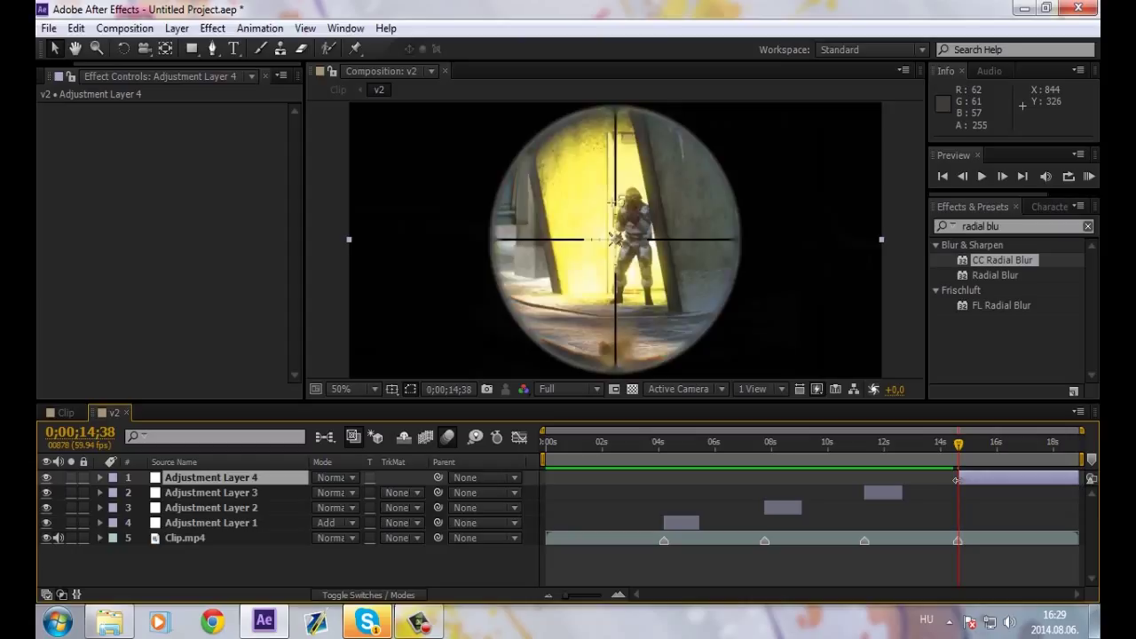
{"action": "key", "text": "shift+Page_Down"}
{"action": "key", "text": "Caps_Lock"}
{"action": "key", "text": "Caps_Lock"}
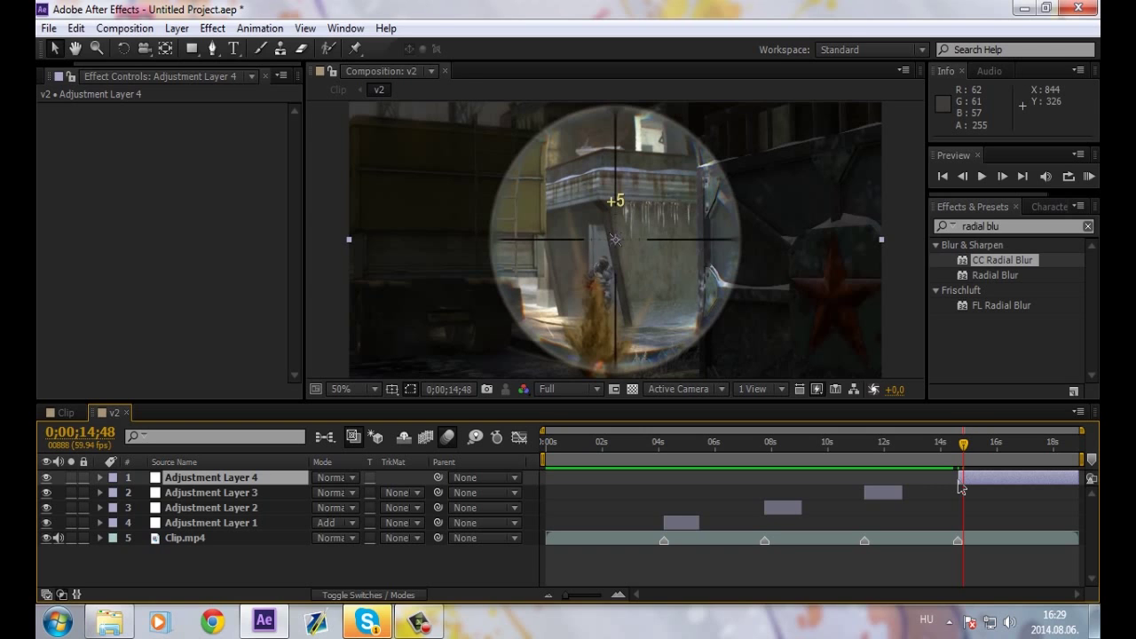
{"action": "key", "text": "shift+Page_Down"}
{"action": "key", "text": "shift+Page_Down"}
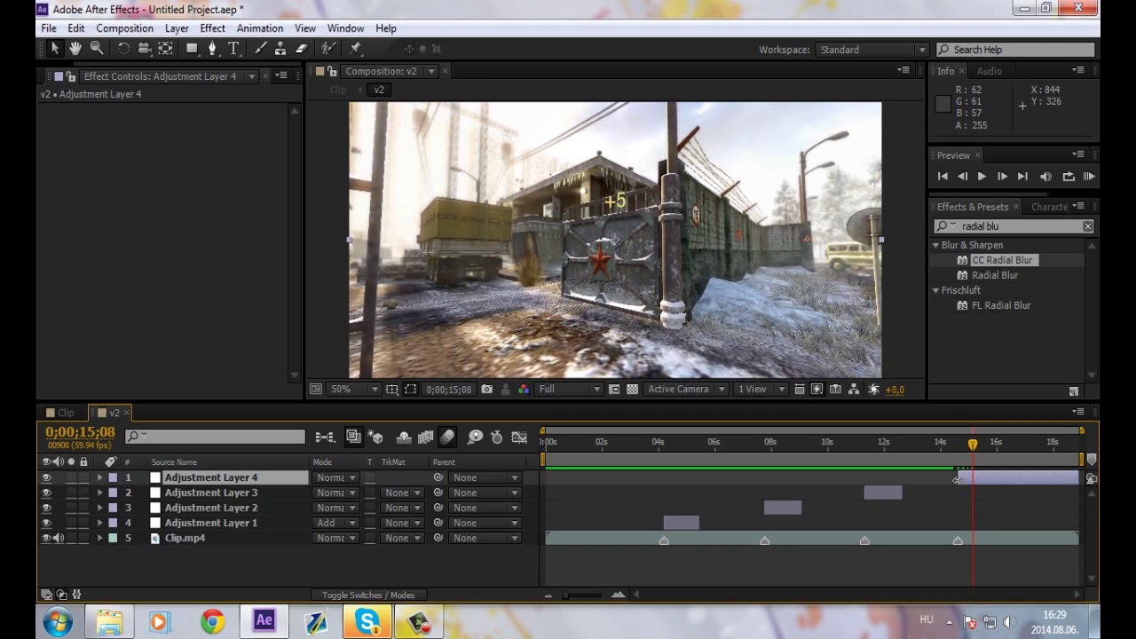
{"action": "key", "text": "shift+Page_Down"}
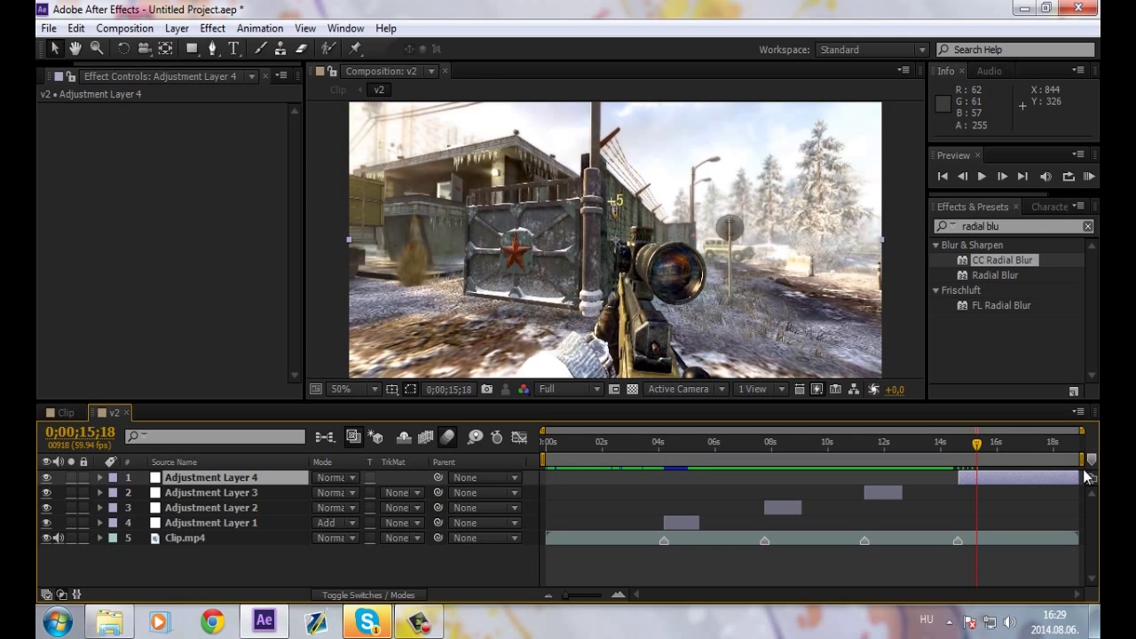
{"action": "key", "text": "shift+Page_Down"}
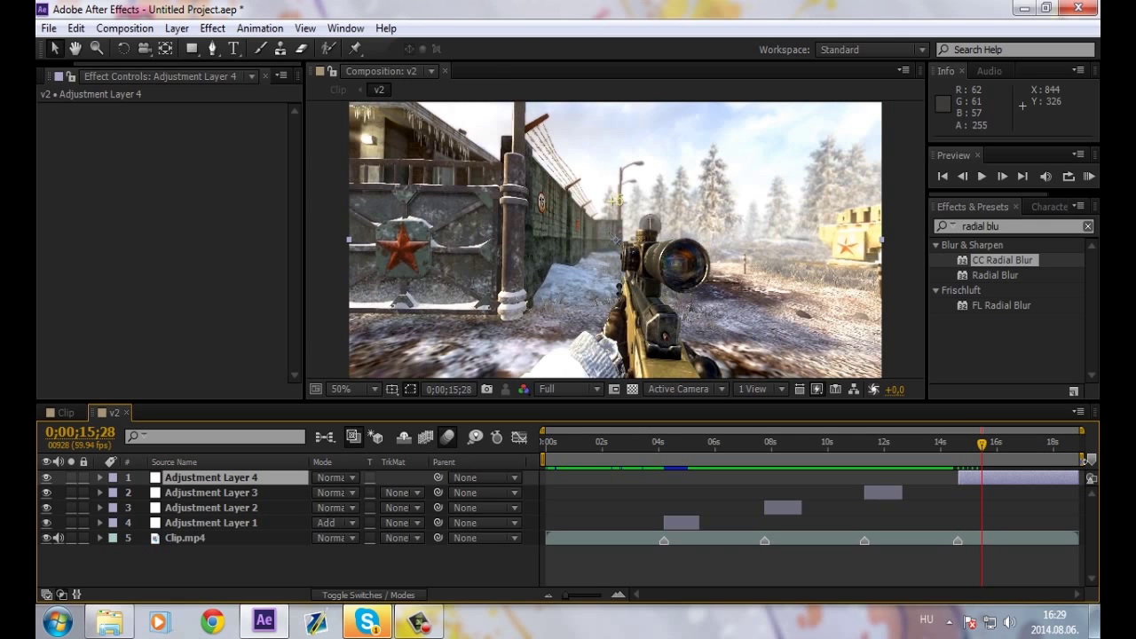
{"action": "key", "text": "shift+Page_Down"}
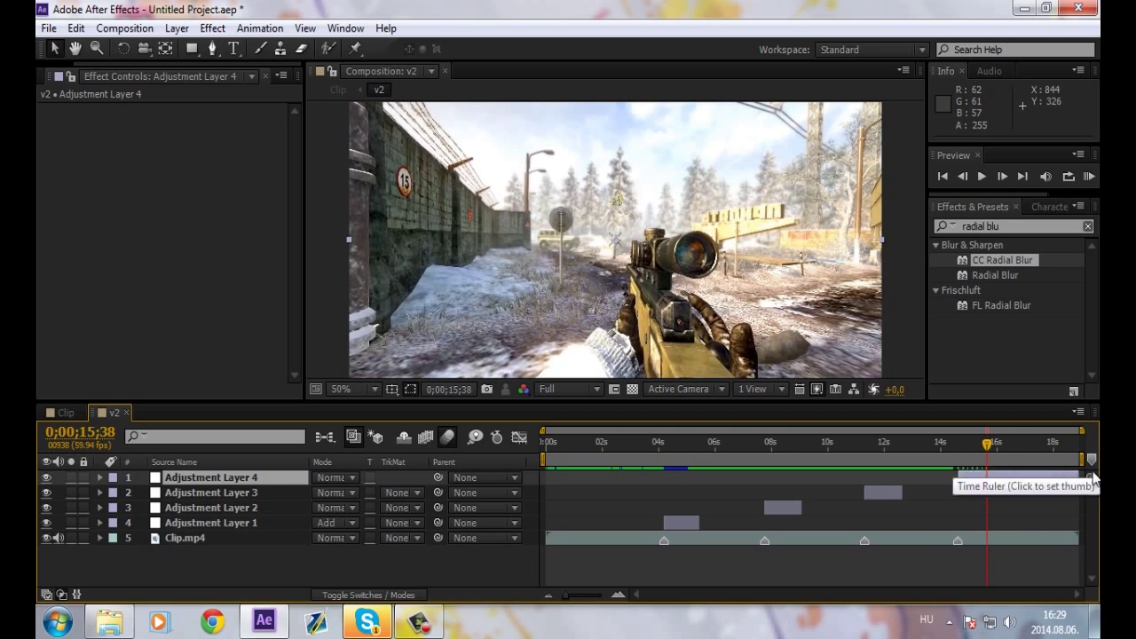
{"action": "left_click_drag", "start_coordinate": [1076, 479], "coordinate": [1000, 482]}
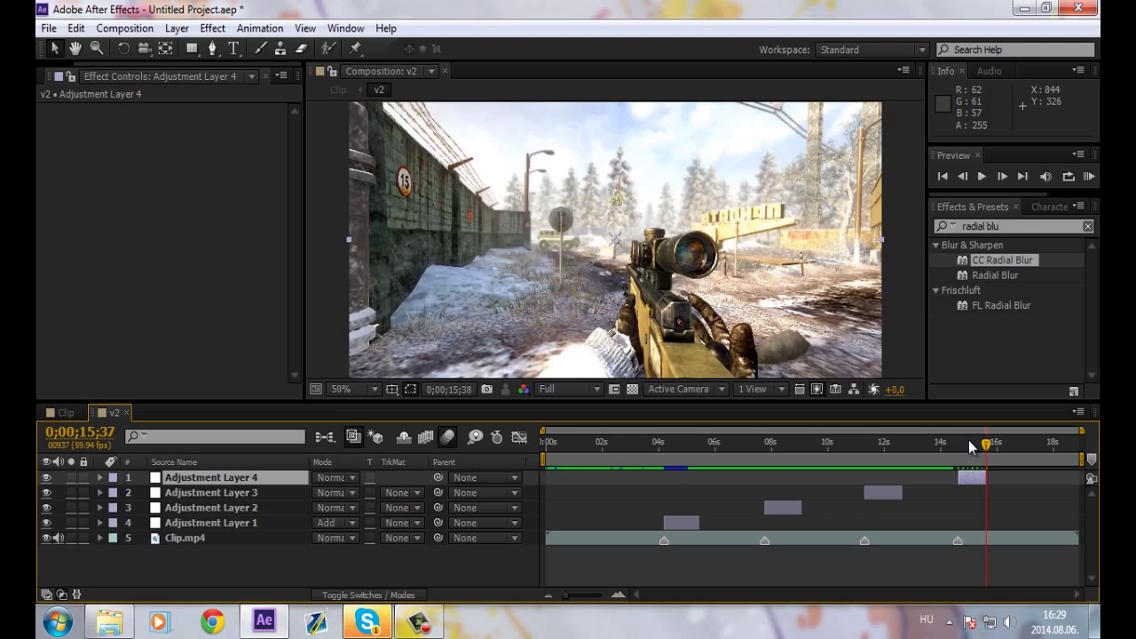
{"action": "left_click_drag", "start_coordinate": [968, 440], "coordinate": [976, 447]}
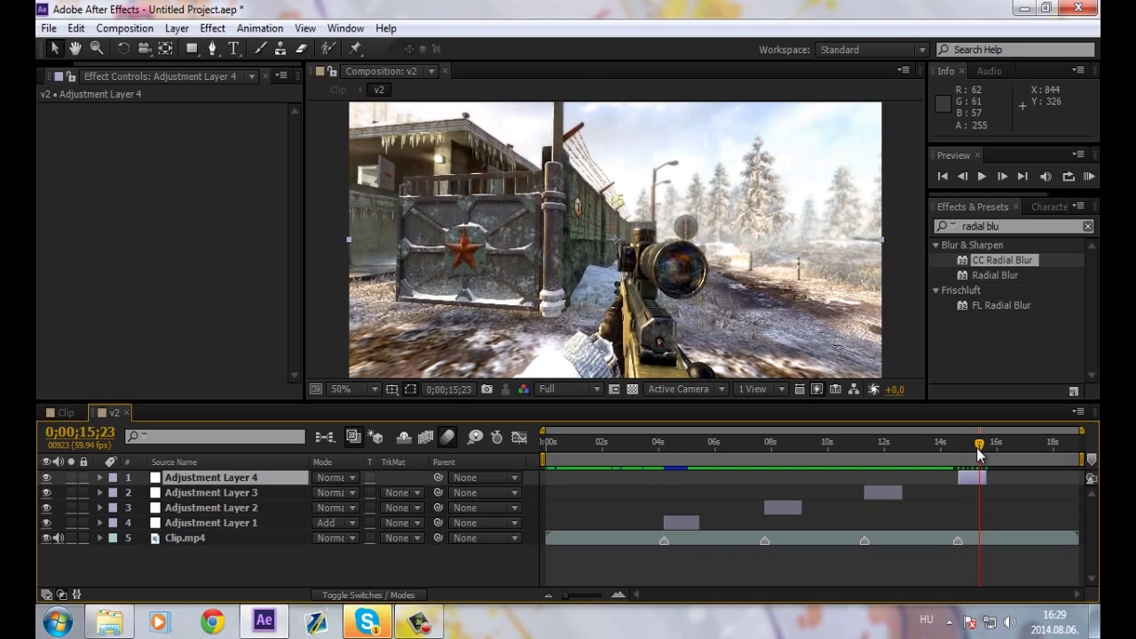
{"action": "left_click_drag", "start_coordinate": [974, 445], "coordinate": [984, 454]}
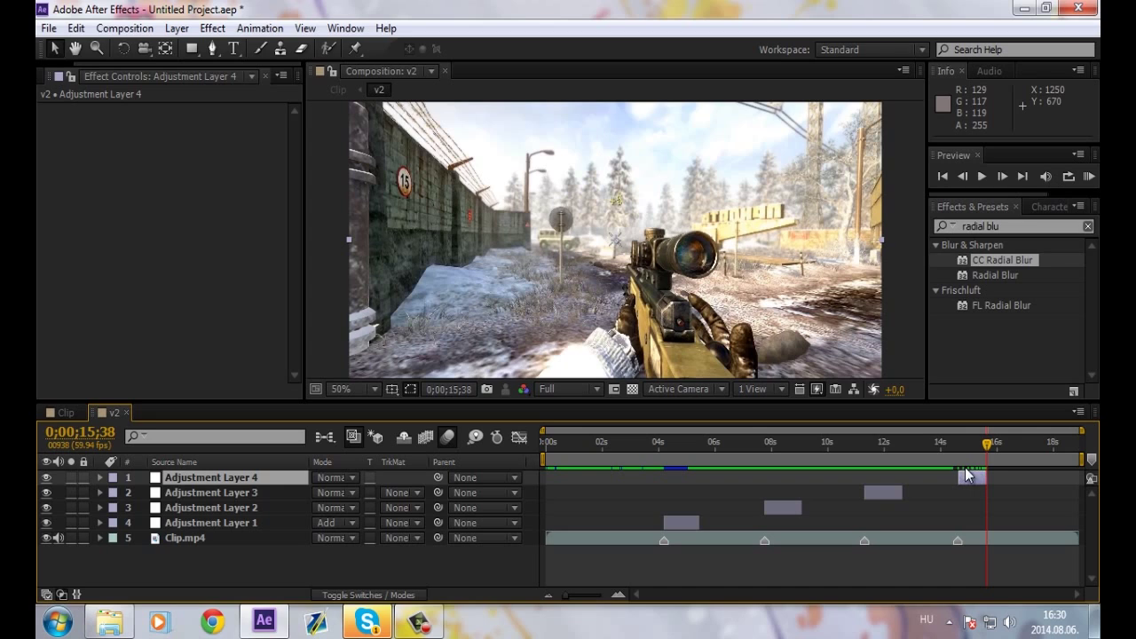
{"action": "left_click_drag", "start_coordinate": [991, 477], "coordinate": [1002, 477]}
Clear the effect search, pick the Pen tool, and zoom in on the gun
{"action": "left_click", "coordinate": [976, 227]}
{"action": "key", "text": "BackSpace"}
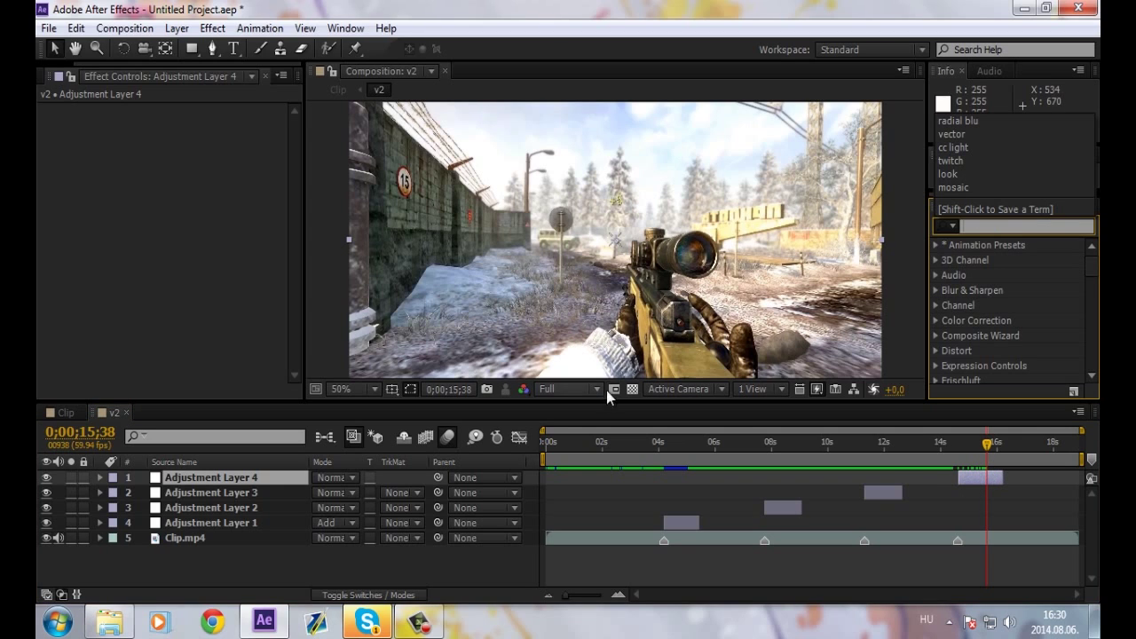
{"action": "left_click", "coordinate": [191, 48]}
{"action": "left_click", "coordinate": [212, 49]}
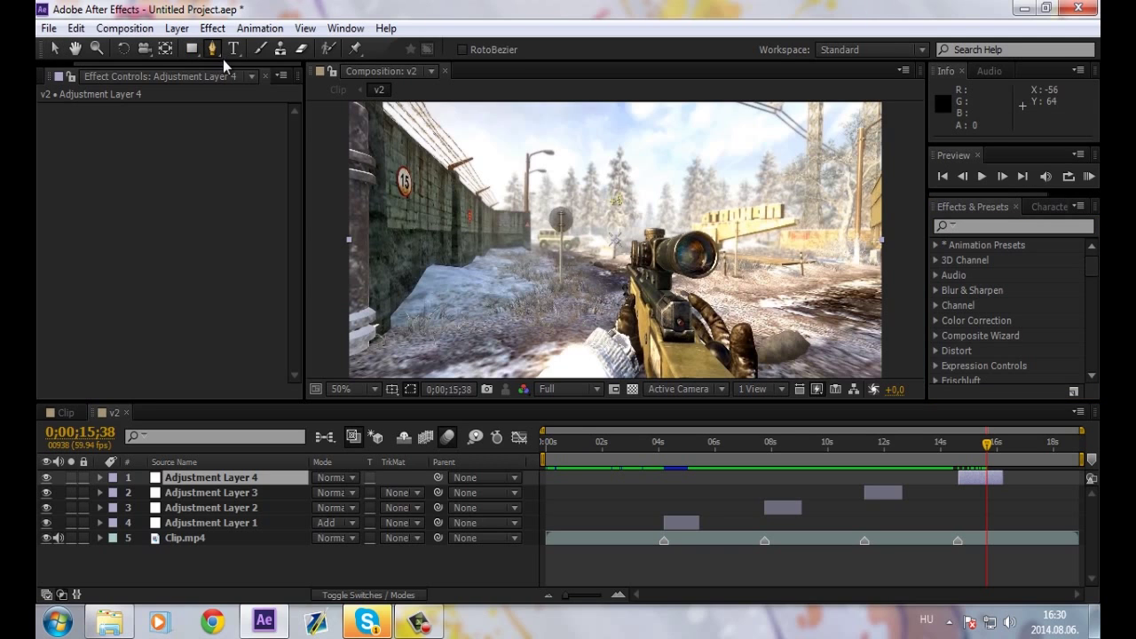
{"action": "scroll", "coordinate": [636, 267], "scroll_direction": "up", "scroll_amount": 2}
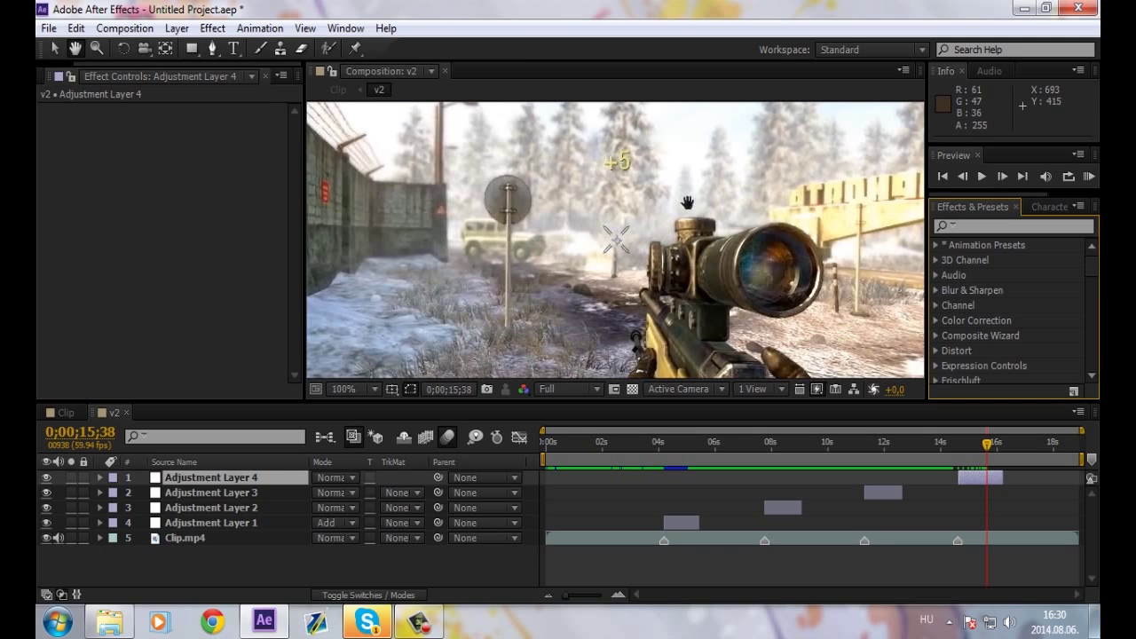
{"action": "left_click_drag", "start_coordinate": [634, 266], "coordinate": [687, 186]}
Start Adjustment Layer 4's mask, placing points along the gun and the frame's bottom edge
{"action": "left_click", "coordinate": [684, 181]}
{"action": "left_click", "coordinate": [693, 205]}
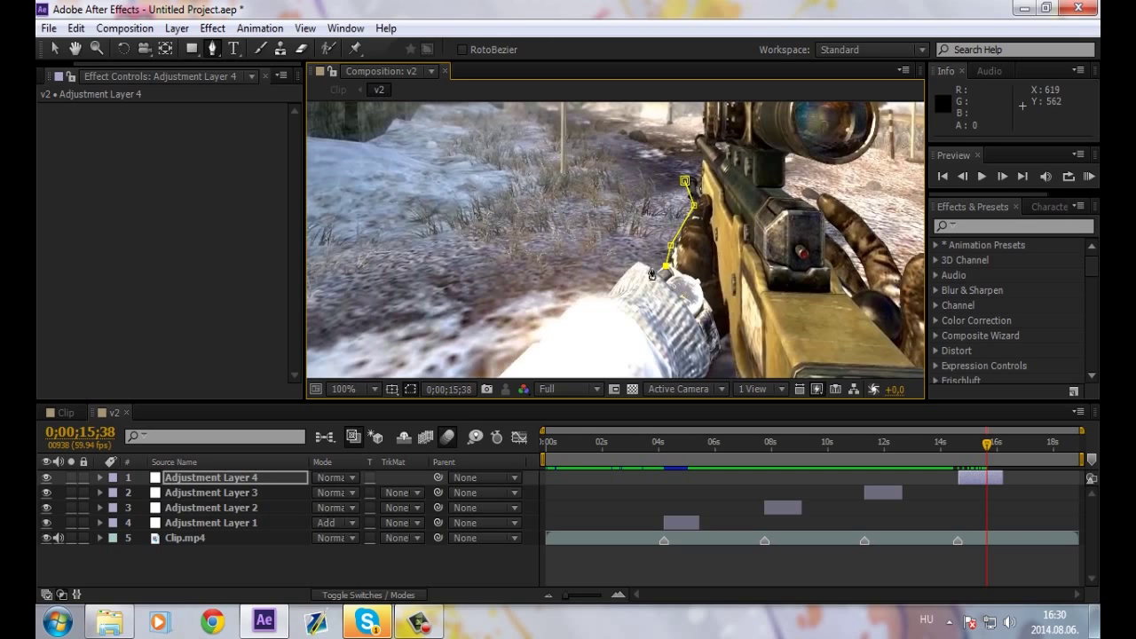
{"action": "left_click", "coordinate": [654, 267]}
{"action": "left_click", "coordinate": [638, 260]}
{"action": "left_click", "coordinate": [617, 278]}
{"action": "left_click", "coordinate": [604, 293]}
{"action": "left_click", "coordinate": [518, 355]}
{"action": "key", "text": "comma"}
{"action": "key", "text": "comma"}
{"action": "left_click", "coordinate": [534, 330]}
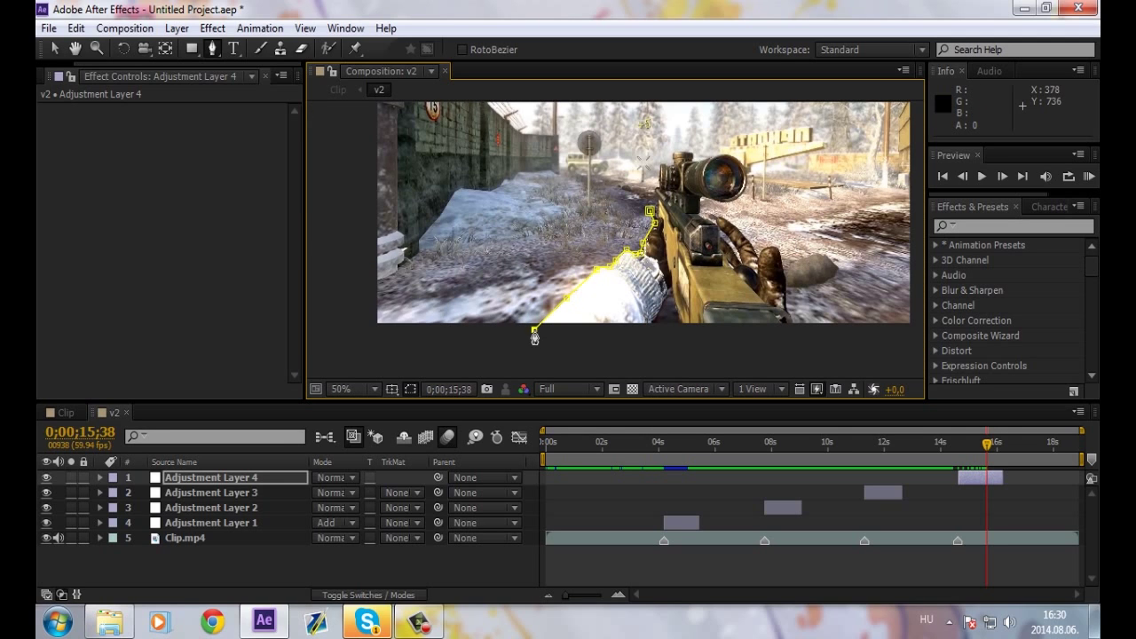
{"action": "left_click", "coordinate": [652, 331]}
{"action": "left_click", "coordinate": [666, 291]}
{"action": "left_click", "coordinate": [681, 327]}
{"action": "left_click", "coordinate": [805, 327]}
Nudge a mask point and trace the mask up the gun's right side
{"action": "scroll", "coordinate": [786, 297], "scroll_direction": "up", "scroll_amount": 1}
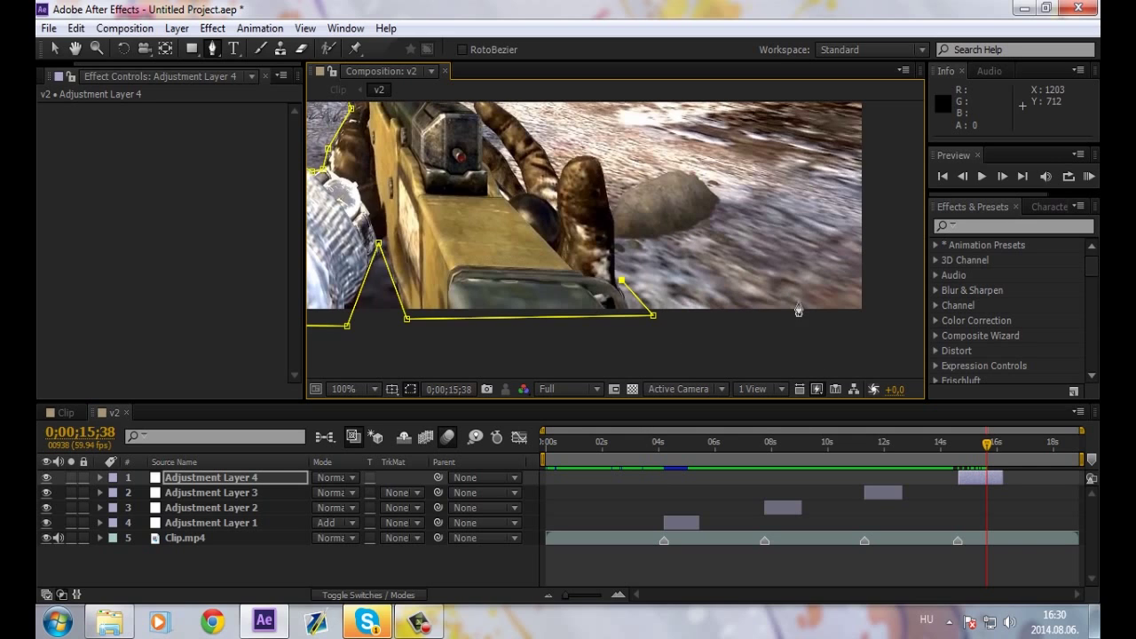
{"action": "scroll", "coordinate": [619, 250], "scroll_direction": "up", "scroll_amount": 1}
{"action": "left_click_drag", "start_coordinate": [623, 314], "coordinate": [619, 315]}
{"action": "left_click", "coordinate": [612, 291]}
{"action": "left_click", "coordinate": [615, 267]}
{"action": "left_click", "coordinate": [617, 243]}
{"action": "left_click", "coordinate": [613, 205]}
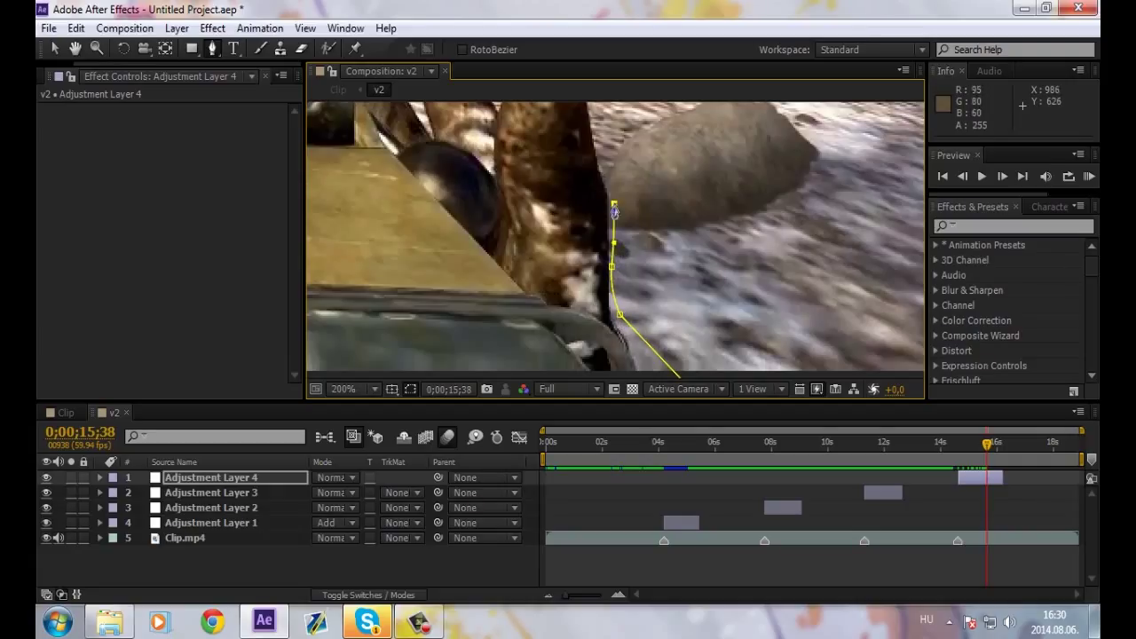
{"action": "left_click", "coordinate": [601, 154]}
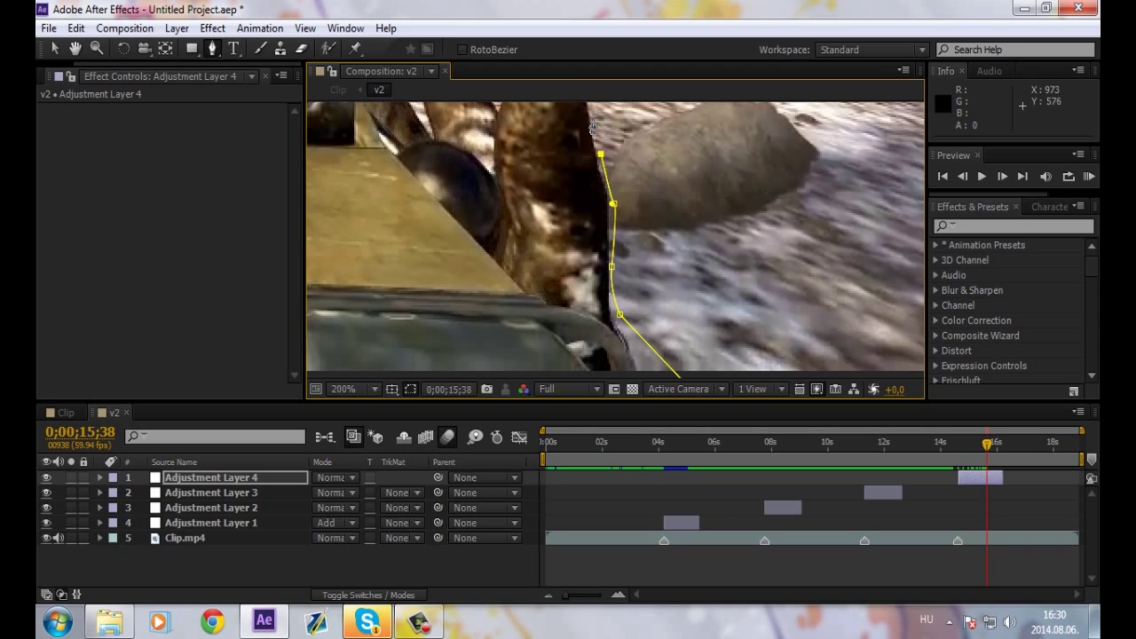
Pan the view, undo a misplaced point near the glove, and reselect Adjustment Layer 4
{"action": "key", "text": "h"}
{"action": "left_click_drag", "start_coordinate": [354, 116], "coordinate": [422, 258]}
{"action": "key", "text": "g"}
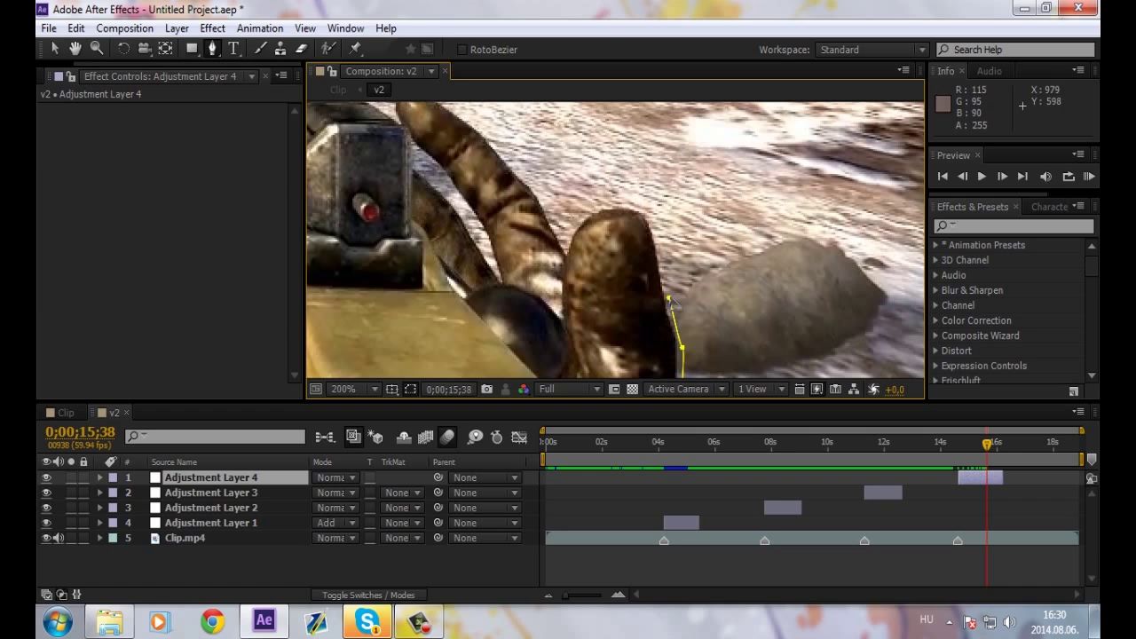
{"action": "left_click", "coordinate": [660, 245]}
{"action": "key", "text": "ctrl+z"}
{"action": "key", "text": "v"}
{"action": "left_click", "coordinate": [231, 492]}
{"action": "left_click", "coordinate": [196, 478]}
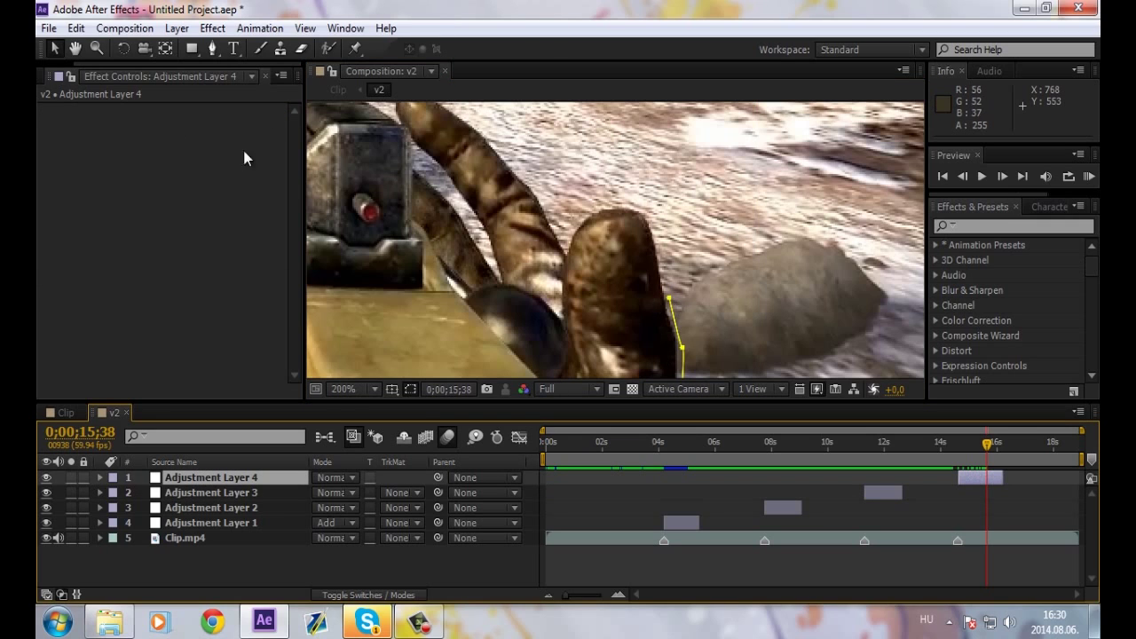
Continue the mask points up the gloved hand's edge, undoing one misplaced point
{"action": "left_click", "coordinate": [213, 48]}
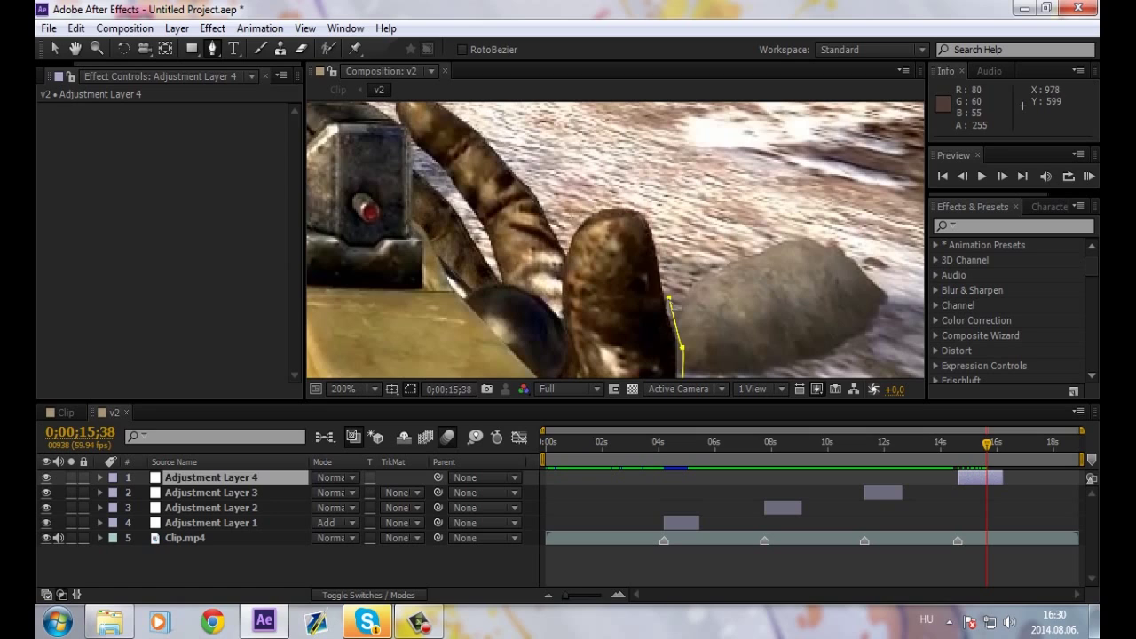
{"action": "left_click", "coordinate": [656, 252]}
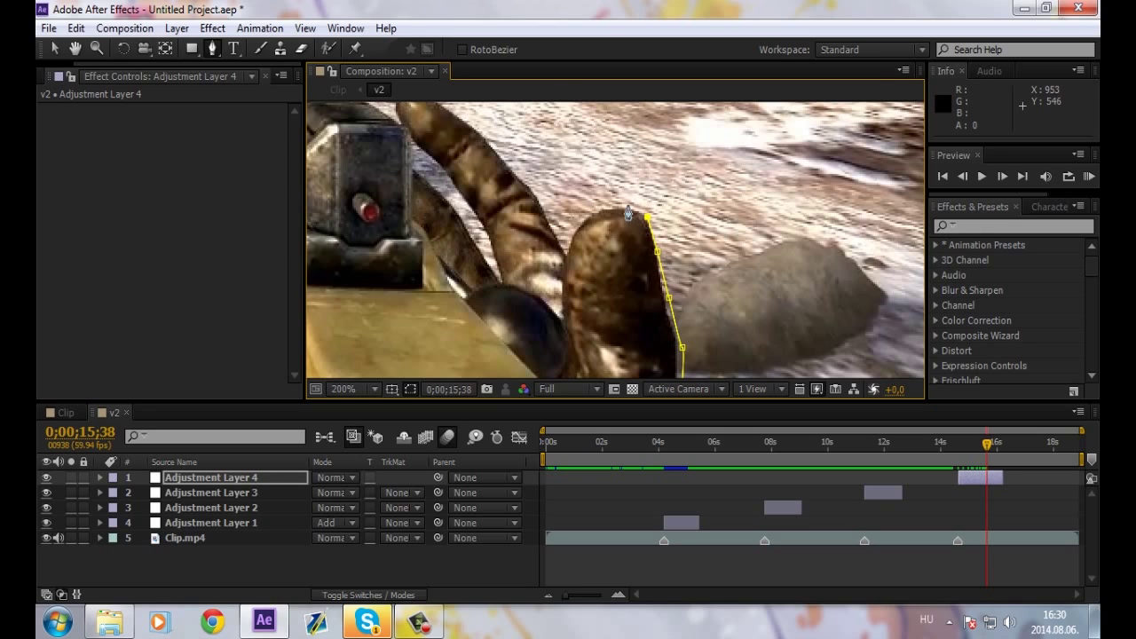
{"action": "left_click", "coordinate": [514, 173]}
{"action": "left_click_drag", "start_coordinate": [517, 175], "coordinate": [529, 170]}
{"action": "left_click", "coordinate": [499, 149]}
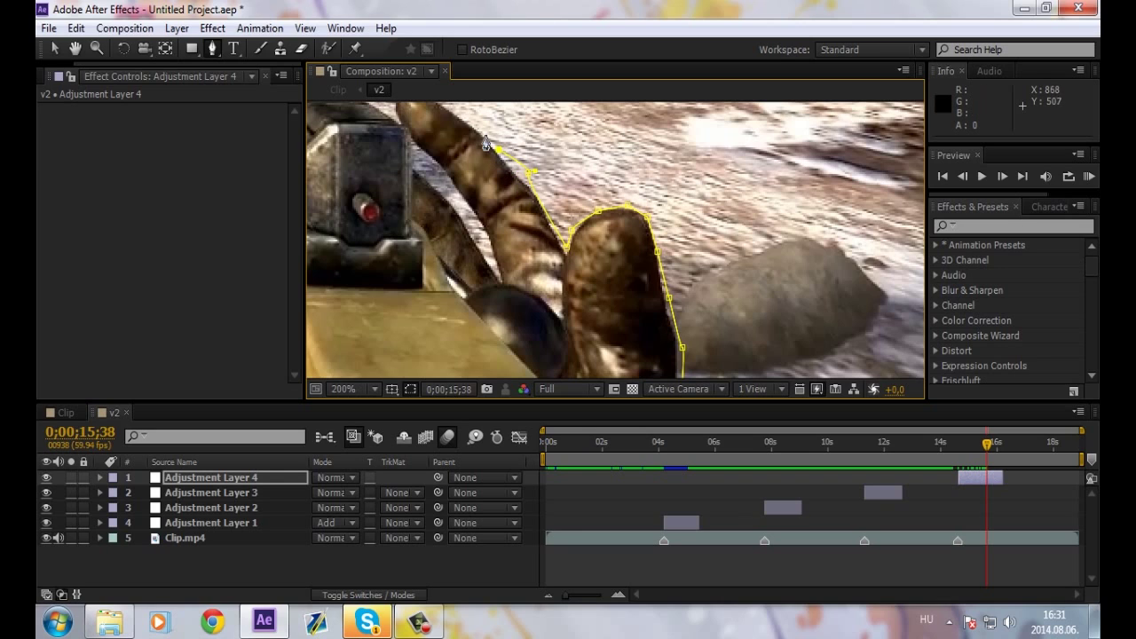
{"action": "key", "text": "ctrl+z"}
{"action": "key", "text": "ctrl+z"}
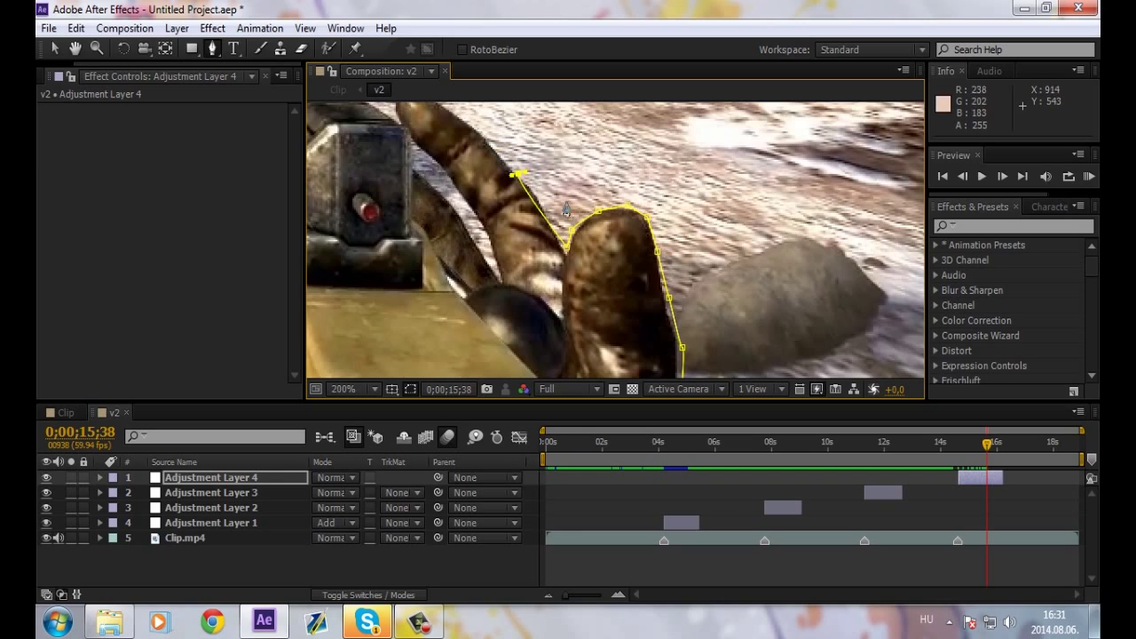
{"action": "left_click_drag", "start_coordinate": [544, 215], "coordinate": [531, 182]}
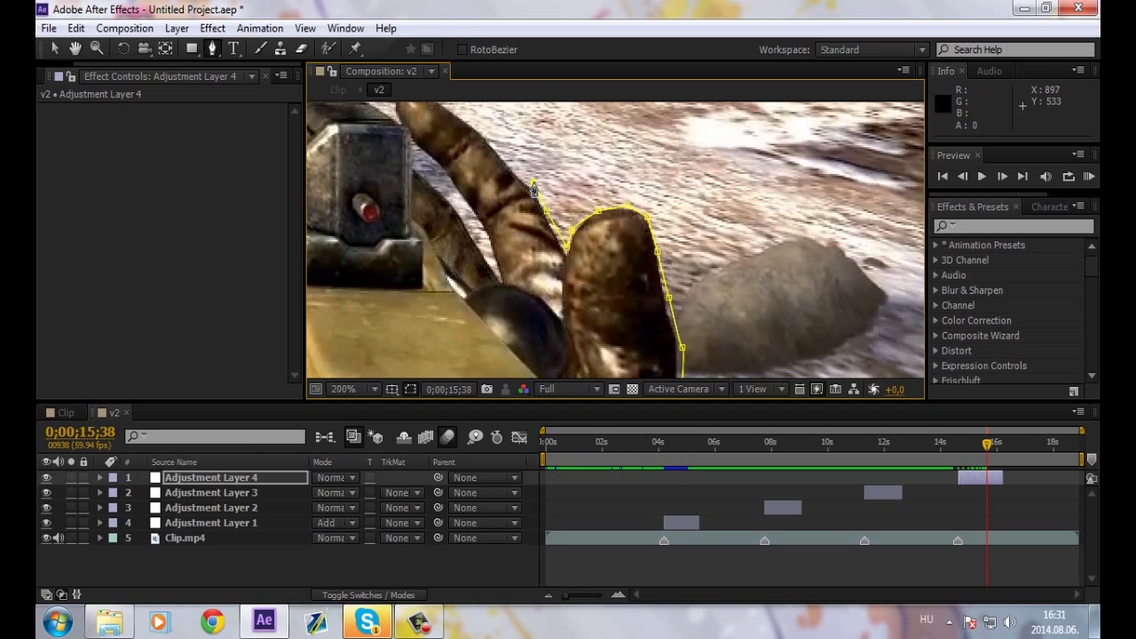
Zoom out to 100% and add mask points along the right hand up toward the scope
{"action": "scroll", "coordinate": [431, 108], "scroll_direction": "down", "scroll_amount": 1}
{"action": "scroll", "coordinate": [435, 115], "scroll_direction": "down", "scroll_amount": 2}
{"action": "scroll", "coordinate": [443, 129], "scroll_direction": "down", "scroll_amount": 1}
{"action": "scroll", "coordinate": [451, 140], "scroll_direction": "down", "scroll_amount": 1}
{"action": "left_click", "coordinate": [602, 245]}
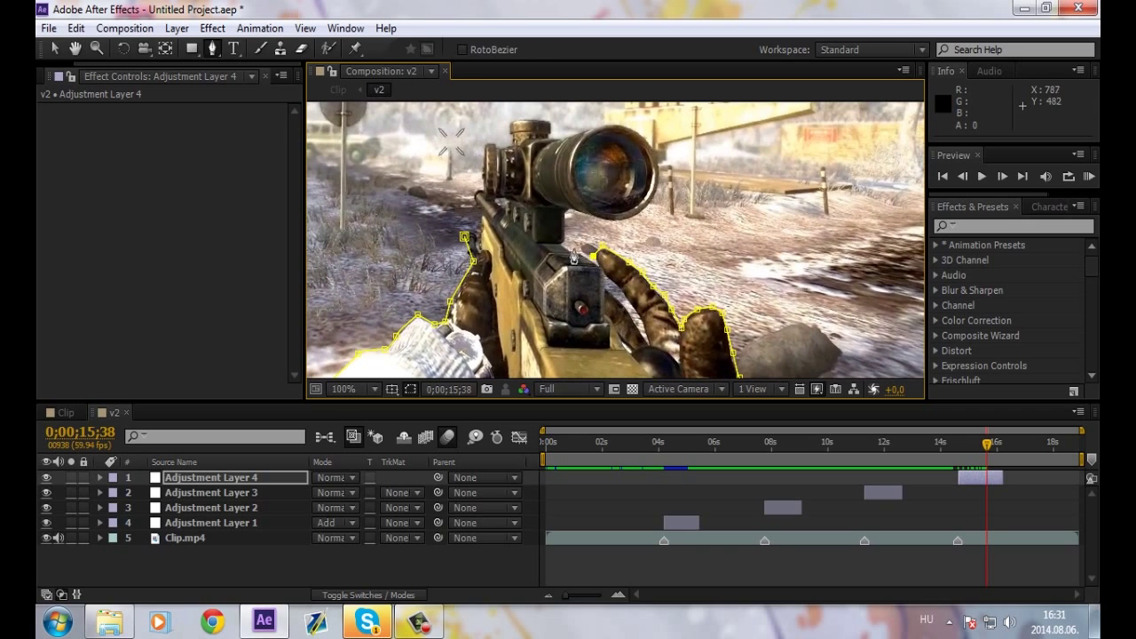
{"action": "left_click", "coordinate": [566, 238]}
{"action": "left_click", "coordinate": [610, 224]}
Trace the mask around the scope's right edge, across its top, and down the rifle's left side
{"action": "left_click", "coordinate": [657, 176]}
{"action": "left_click", "coordinate": [657, 153]}
{"action": "left_click", "coordinate": [637, 130]}
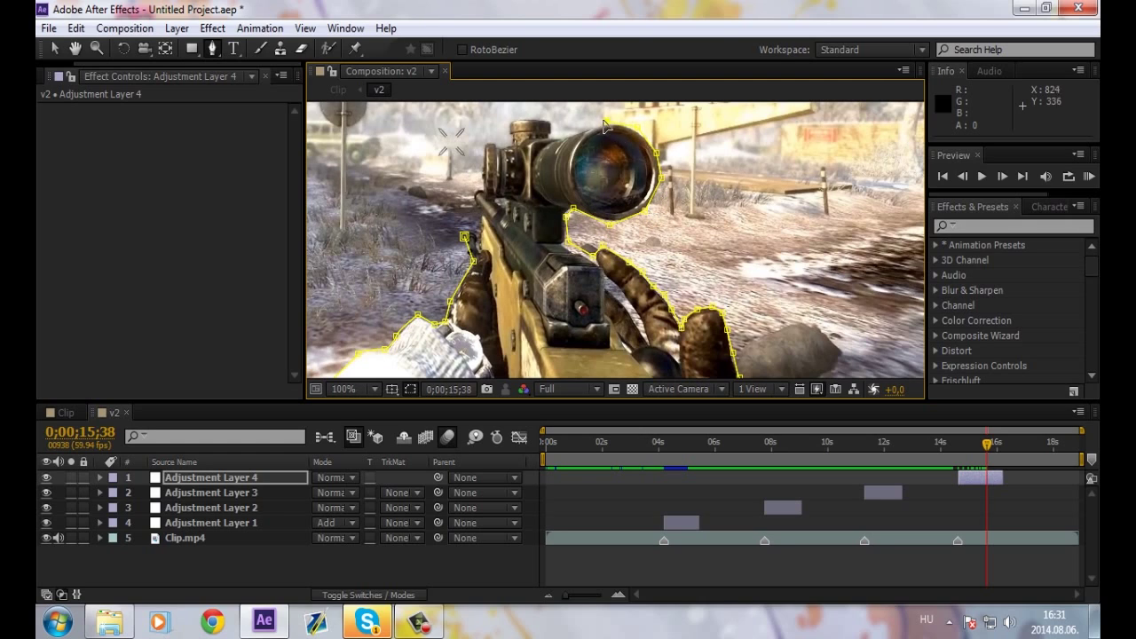
{"action": "left_click", "coordinate": [552, 124]}
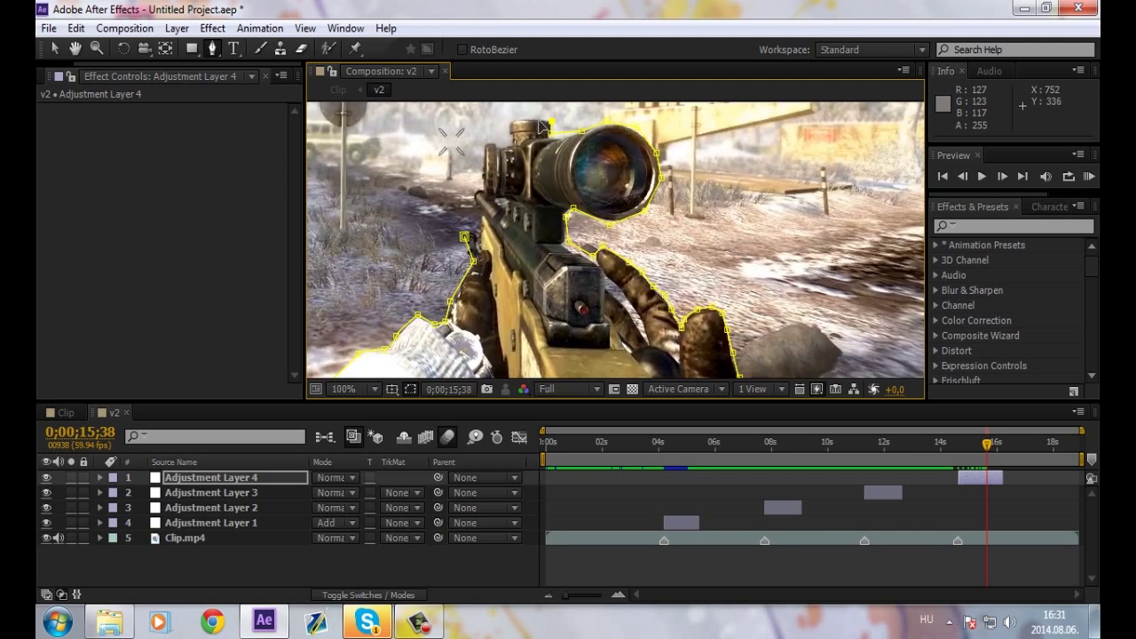
{"action": "left_click", "coordinate": [529, 121]}
{"action": "left_click", "coordinate": [510, 118]}
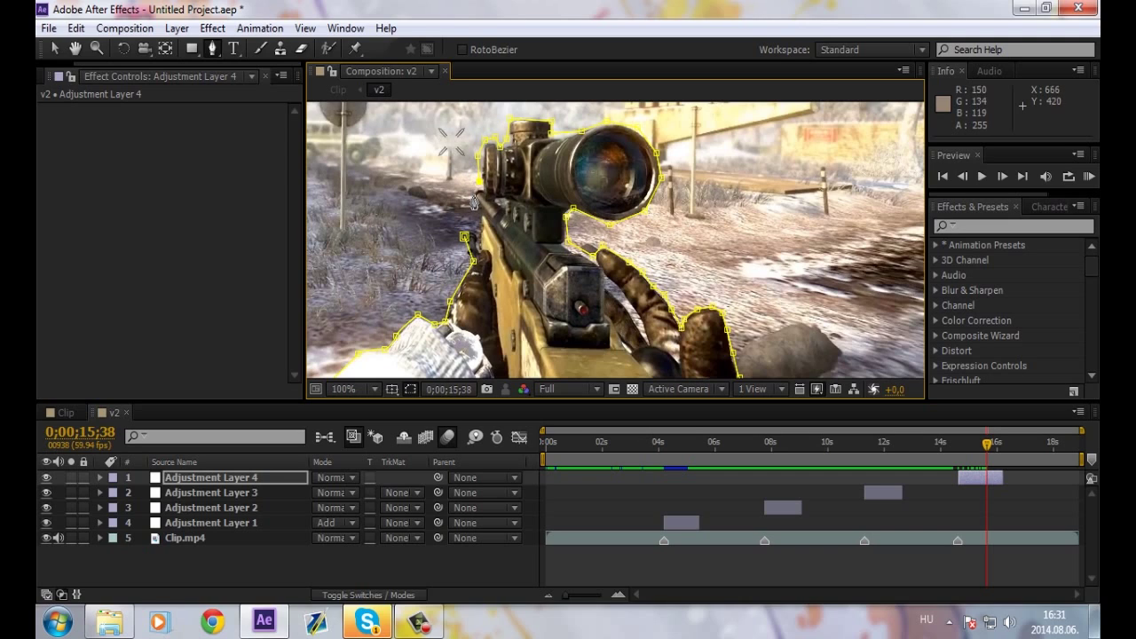
{"action": "left_click", "coordinate": [475, 206]}
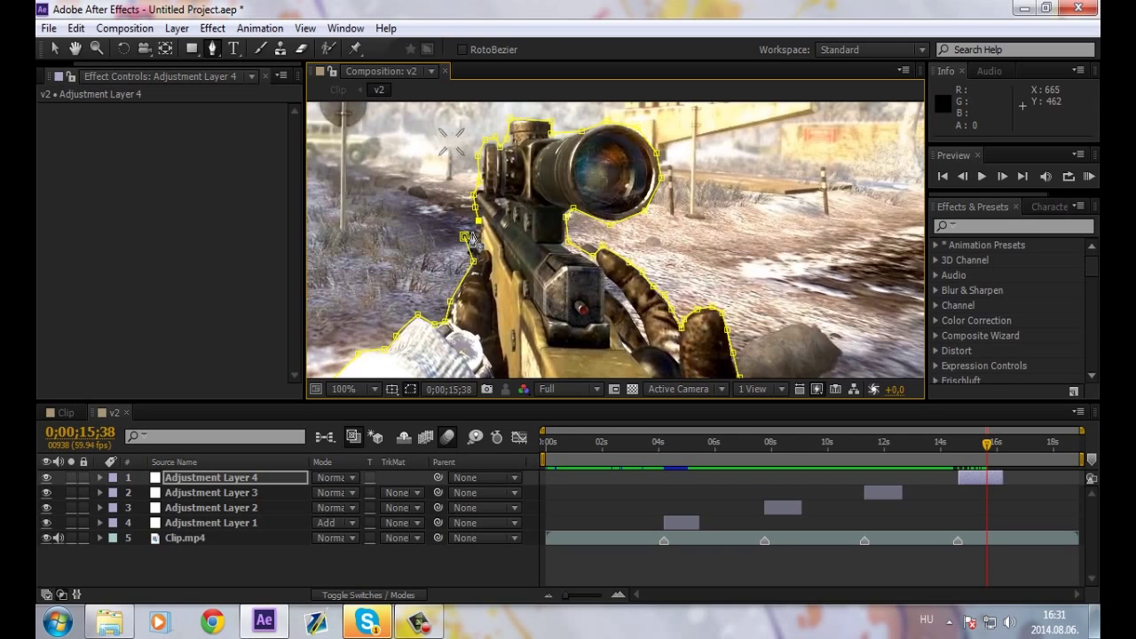
Reveal Adjustment Layer 4's Mask 1 properties and set Mask Feather to 250 pixels
{"action": "scroll", "coordinate": [466, 235], "scroll_direction": "down", "scroll_amount": 2}
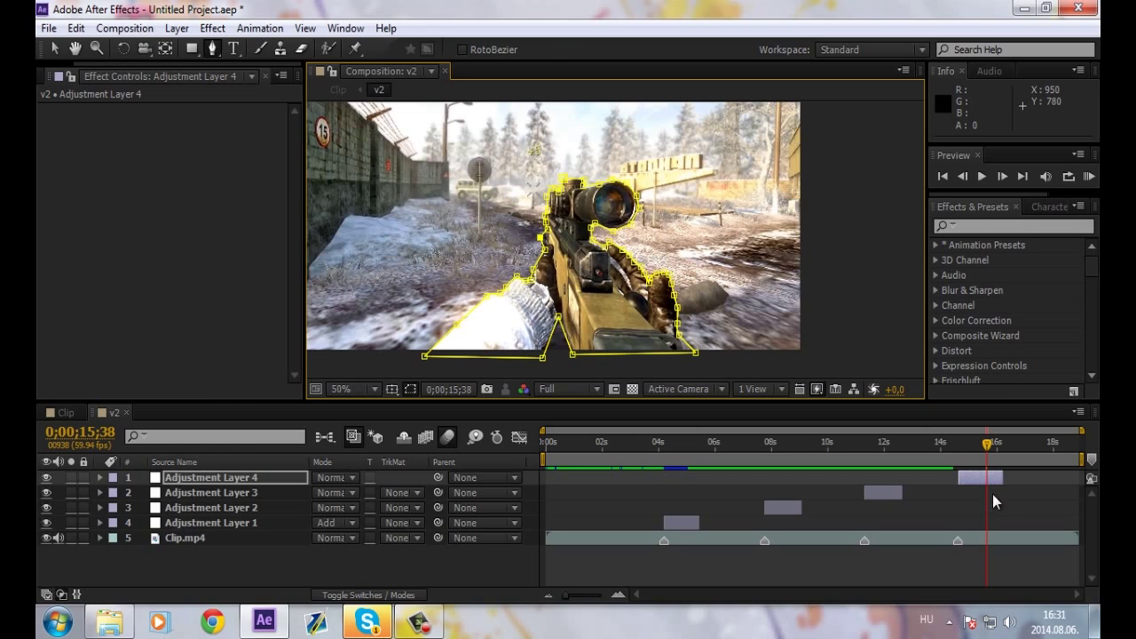
{"action": "left_click", "coordinate": [970, 225]}
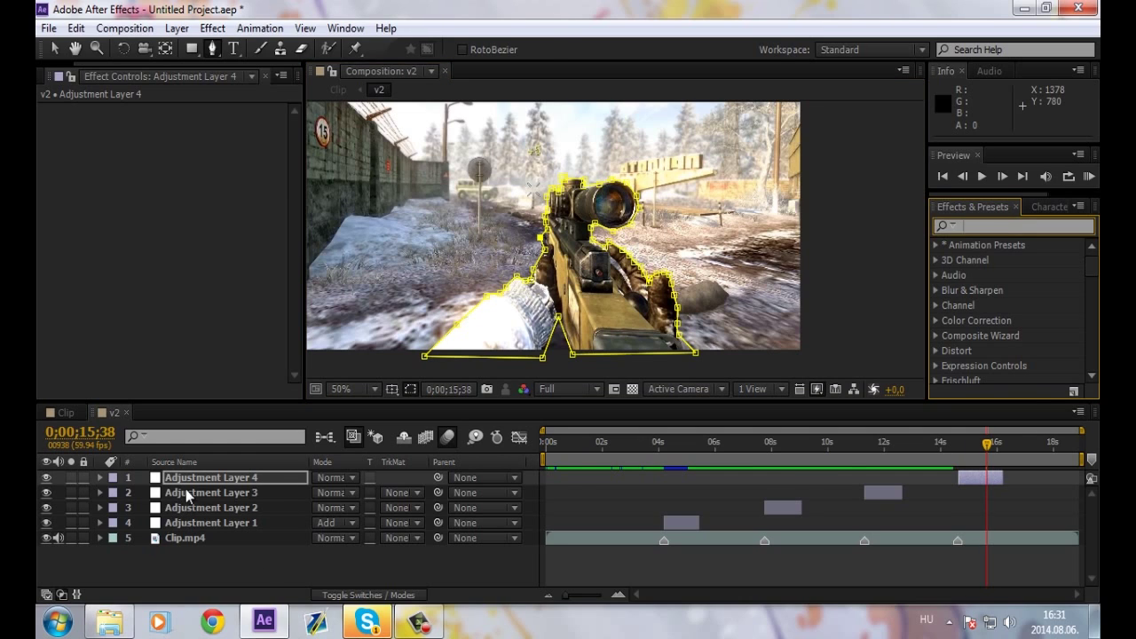
{"action": "type", "text": "m"}
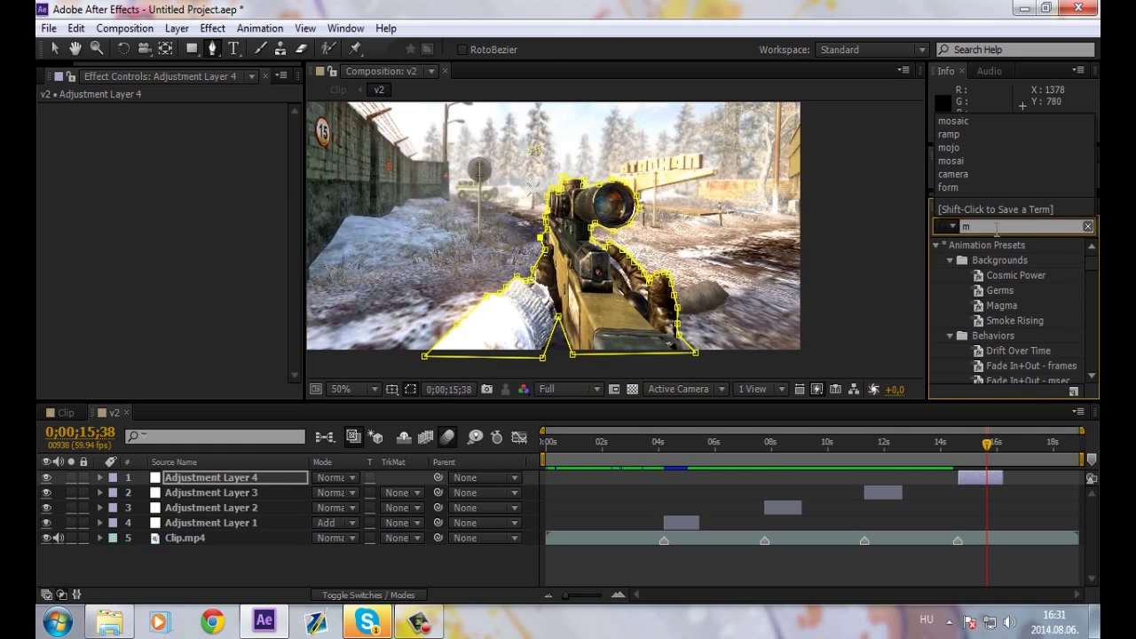
{"action": "key", "text": "BackSpace"}
{"action": "left_click", "coordinate": [246, 475]}
{"action": "key", "text": "m"}
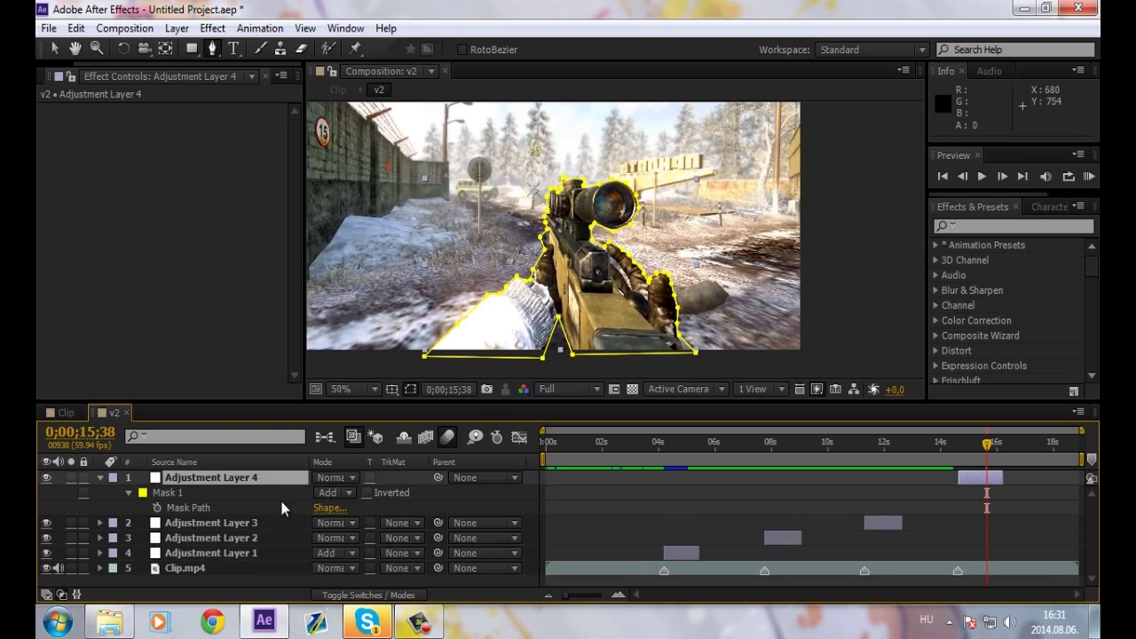
{"action": "left_click", "coordinate": [129, 493]}
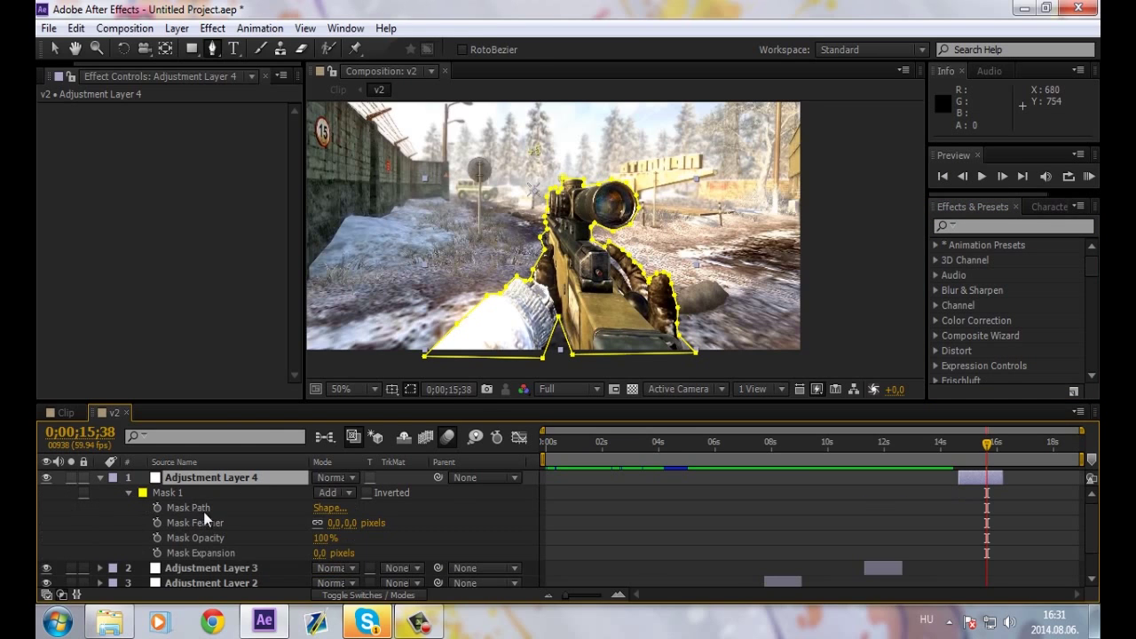
{"action": "left_click", "coordinate": [335, 524]}
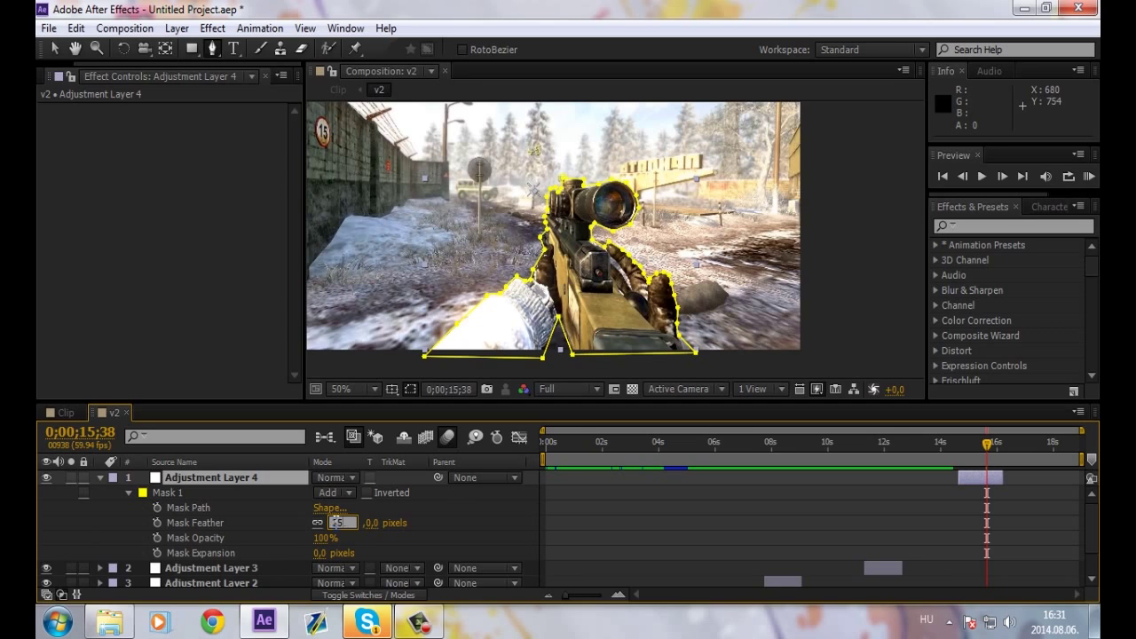
{"action": "type", "text": "0"}
{"action": "key", "text": "Return"}
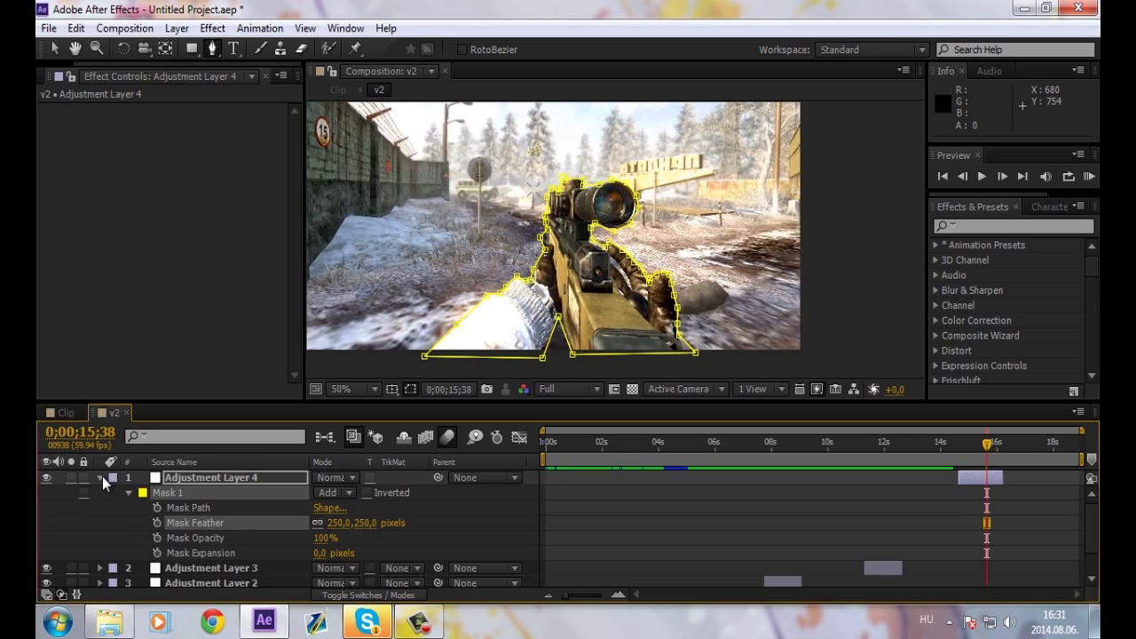
Collapse the layer and search the effects for 'fractal'
{"action": "left_click", "coordinate": [100, 477]}
{"action": "left_click", "coordinate": [1011, 226]}
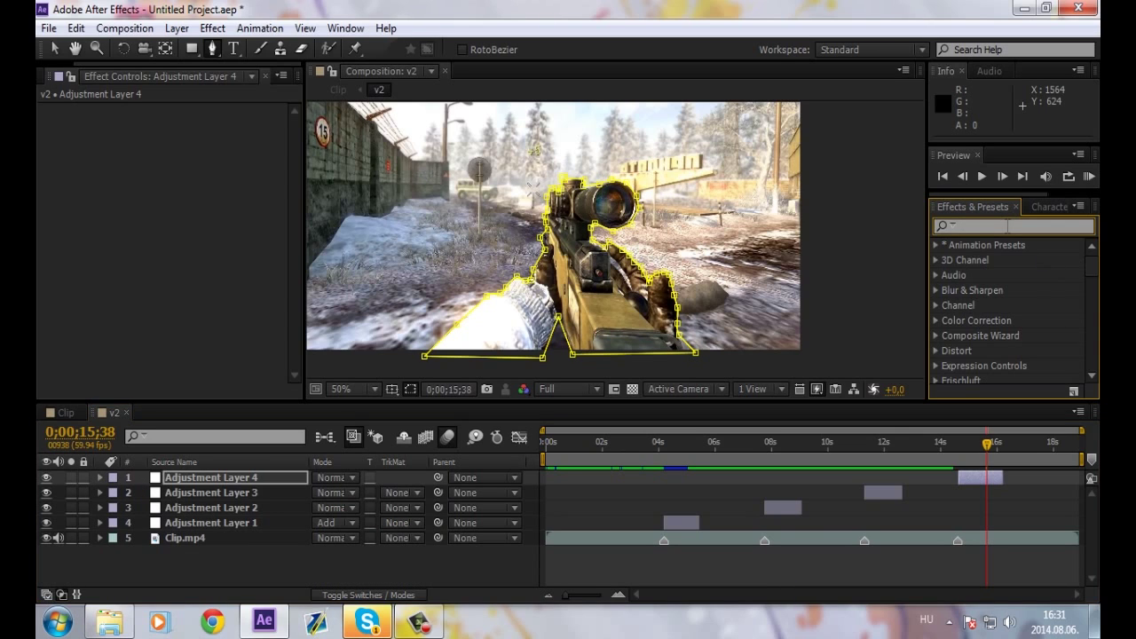
{"action": "type", "text": "fractal"}
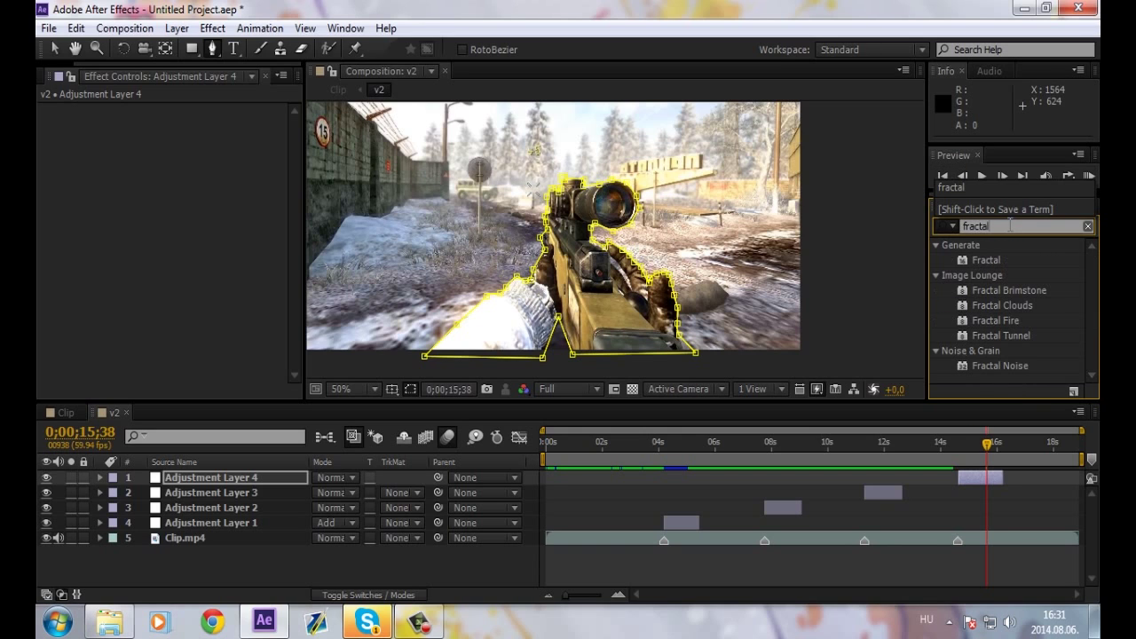
Apply Fractal Noise to Adjustment Layer 4 and fit the whole frame in the viewer
{"action": "left_click_drag", "start_coordinate": [1000, 365], "coordinate": [970, 479]}
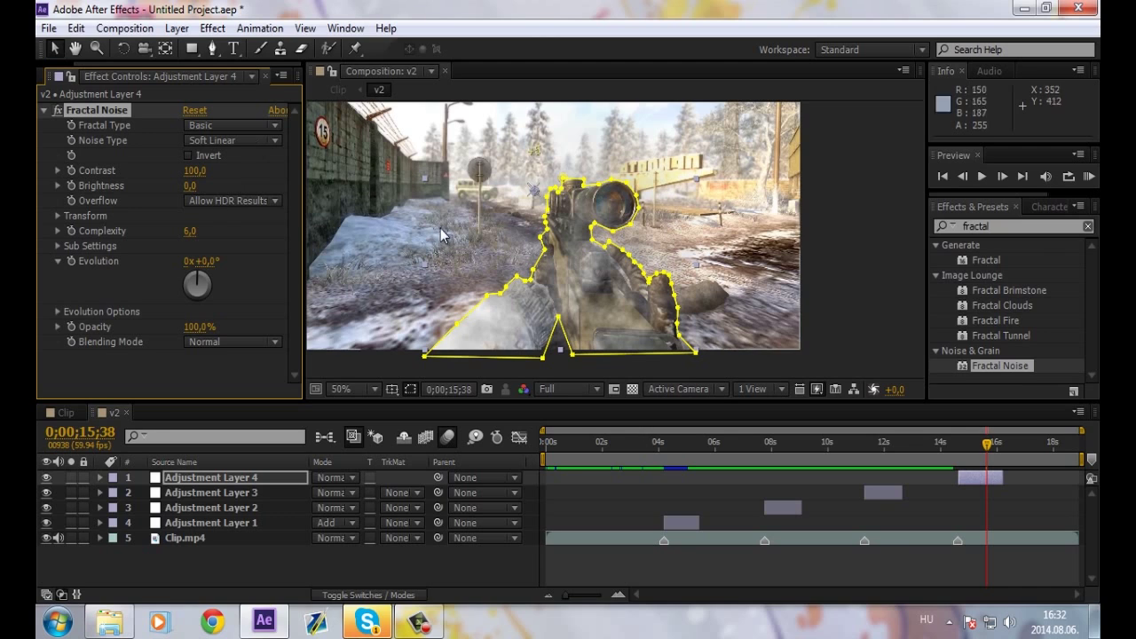
{"action": "left_click", "coordinate": [189, 484]}
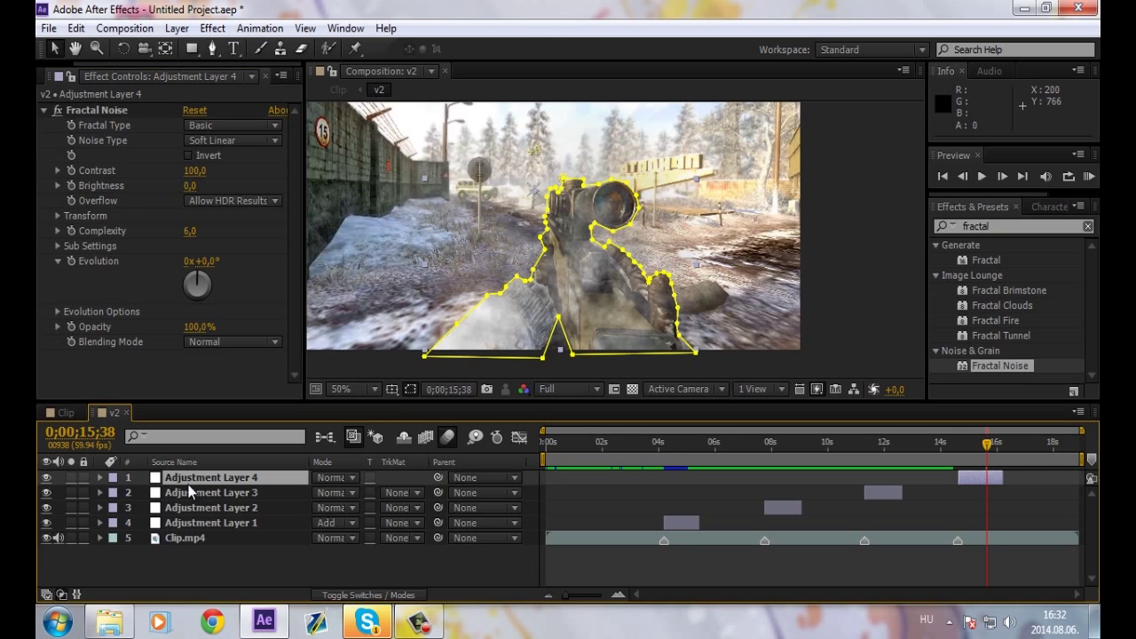
{"action": "key", "text": "m"}
{"action": "key", "text": "comma"}
{"action": "left_click", "coordinate": [355, 388]}
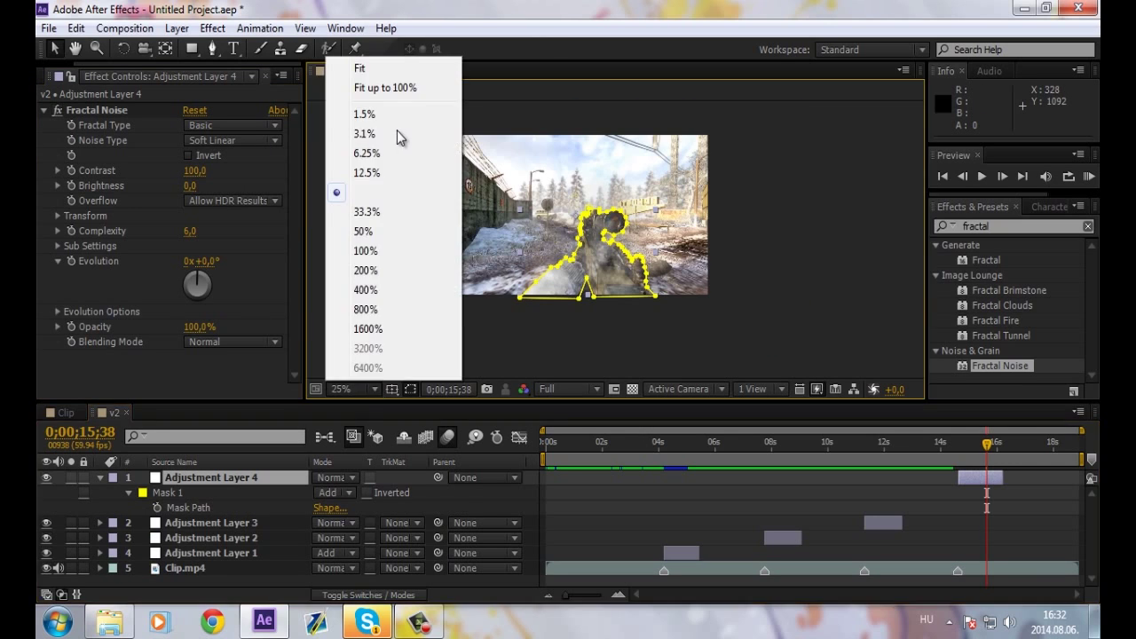
{"action": "left_click", "coordinate": [377, 86]}
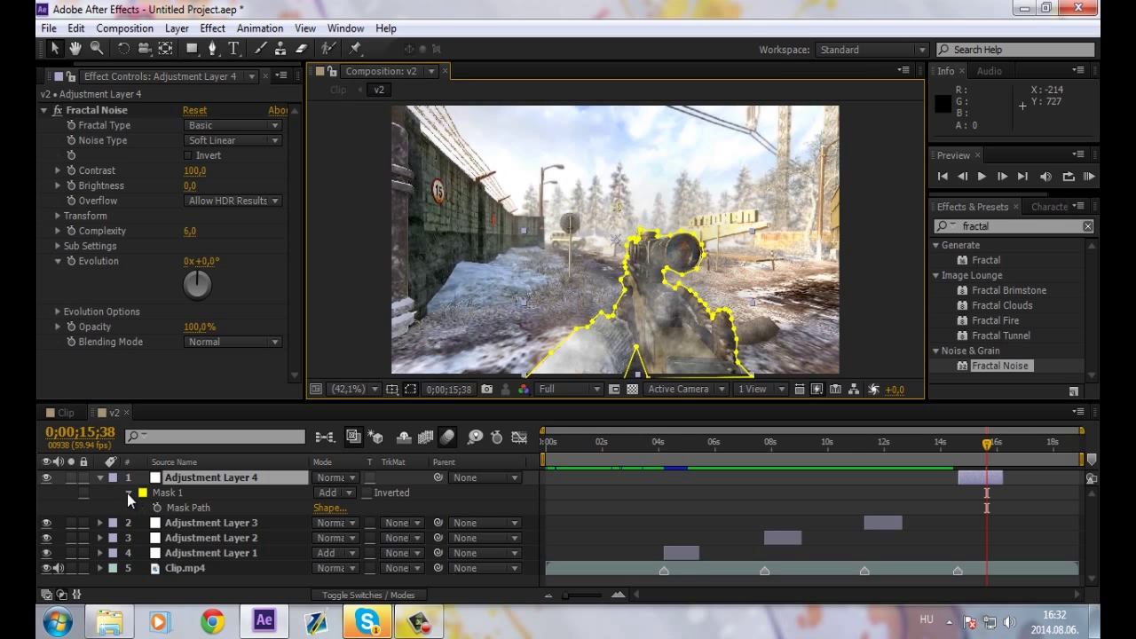
Set Mask 1's feather to 250 pixels, restoring the gun mask after an accidental deletion
{"action": "left_click", "coordinate": [128, 493]}
{"action": "left_click", "coordinate": [129, 493]}
{"action": "left_click", "coordinate": [337, 523]}
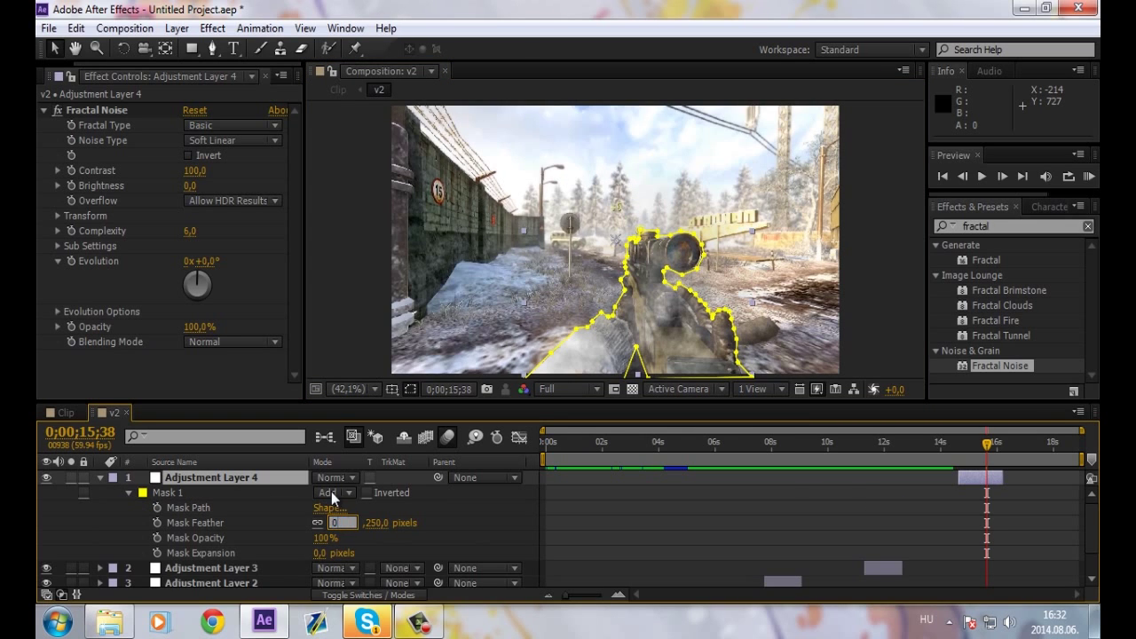
{"action": "key", "text": "Return"}
{"action": "key", "text": "Delete"}
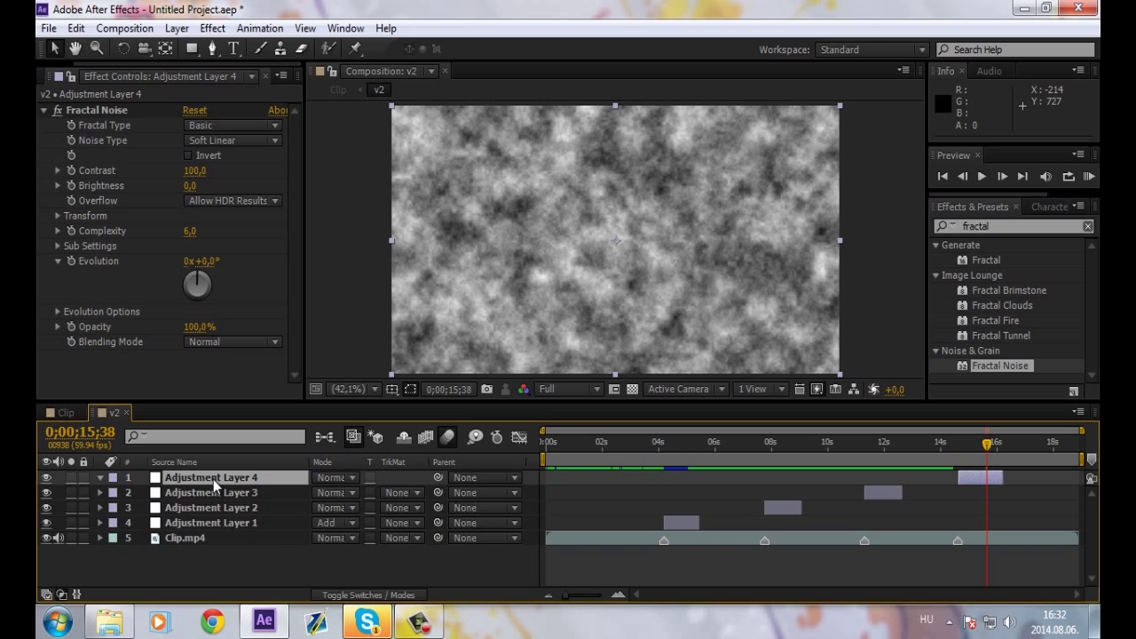
{"action": "key", "text": "ctrl+z"}
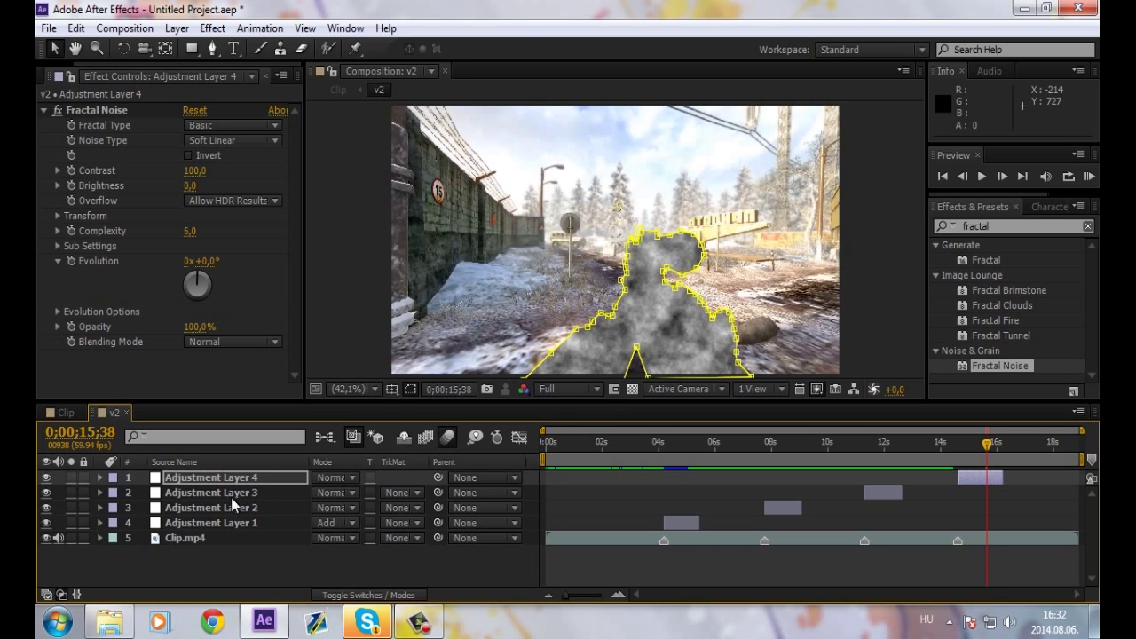
{"action": "key", "text": "m"}
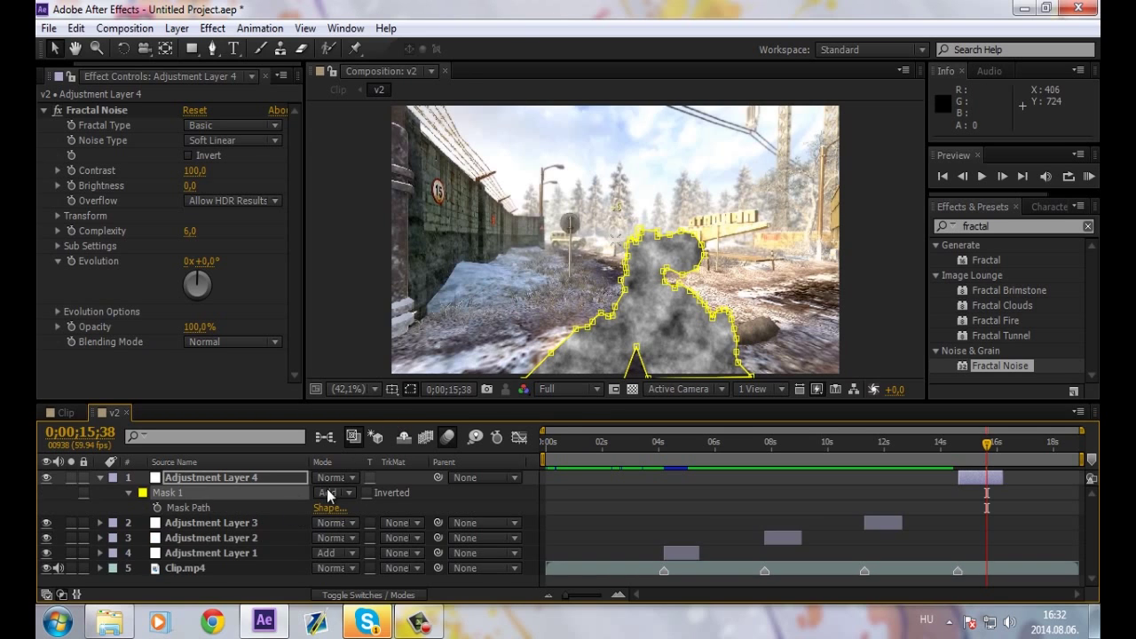
{"action": "key", "text": "m"}
{"action": "left_click", "coordinate": [304, 520]}
{"action": "left_click", "coordinate": [334, 524]}
{"action": "type", "text": "250"}
{"action": "key", "text": "Return"}
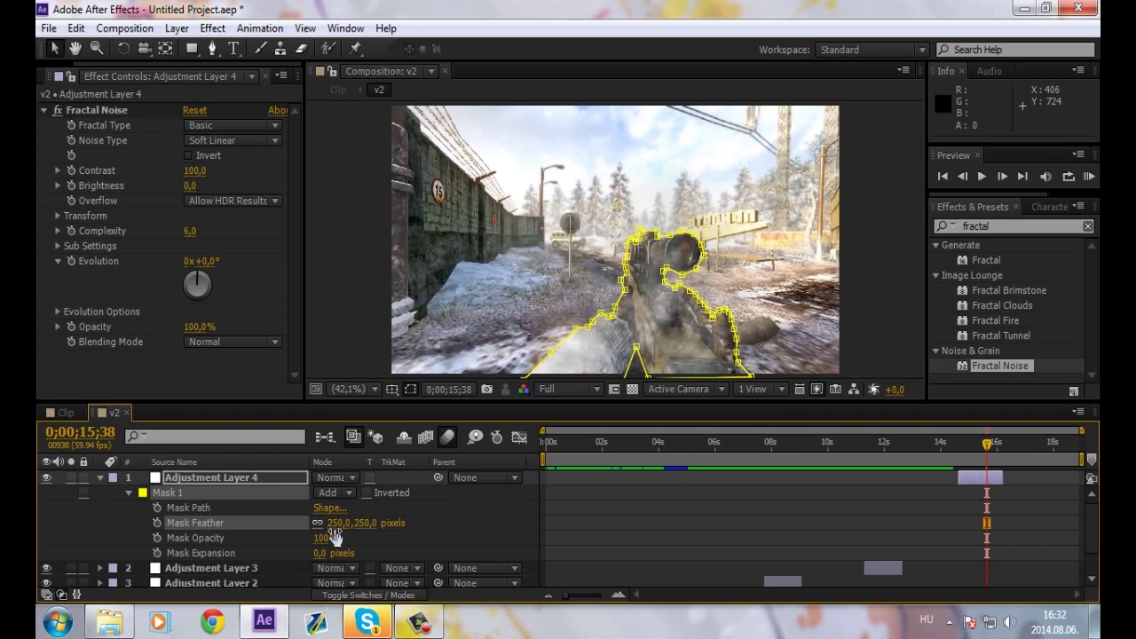
Set Fractal Noise Contrast to 200 and Brightness to -20, leaving Invert off, and clear the effects search
{"action": "left_click", "coordinate": [100, 477]}
{"action": "left_click", "coordinate": [194, 170]}
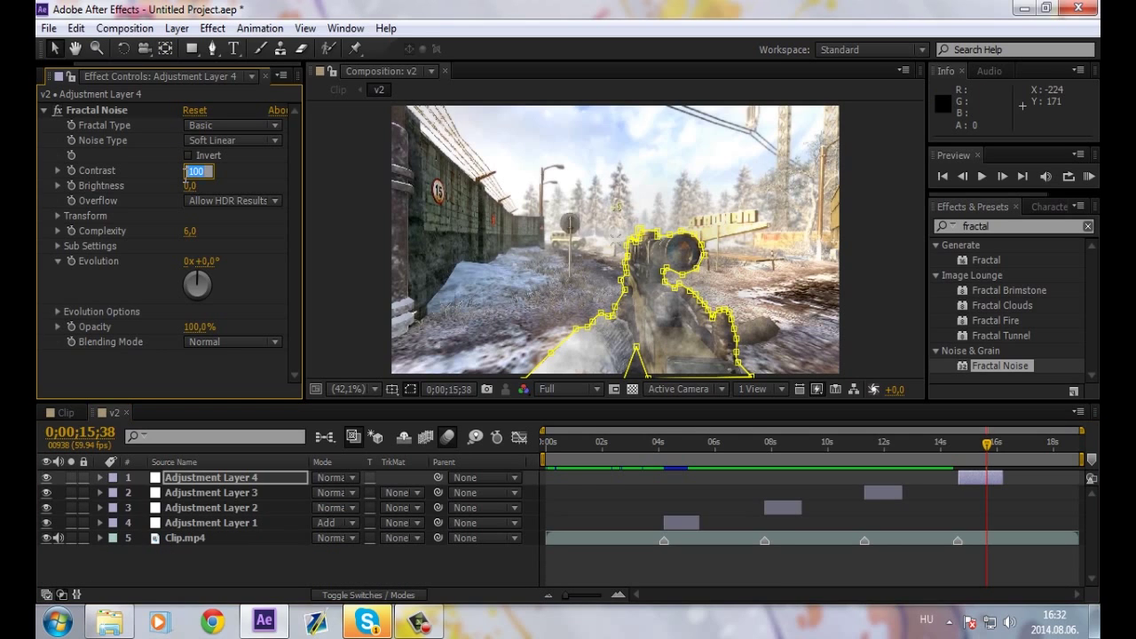
{"action": "type", "text": "200"}
{"action": "key", "text": "Return"}
{"action": "left_click", "coordinate": [189, 185]}
{"action": "key", "text": "Return"}
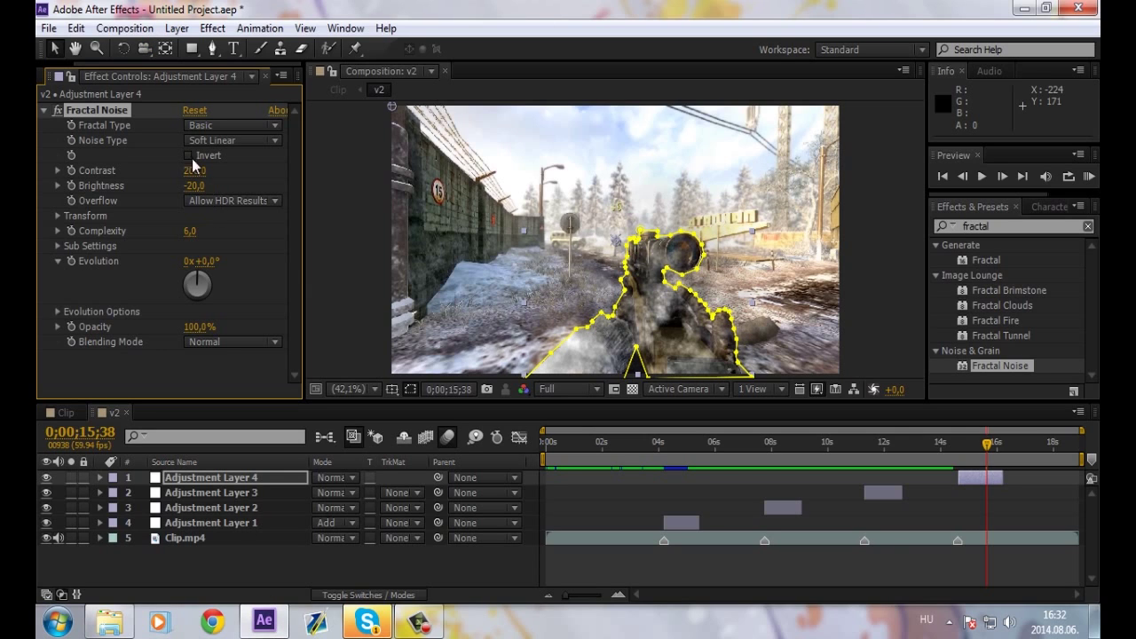
{"action": "left_click", "coordinate": [188, 155]}
{"action": "left_click", "coordinate": [188, 155]}
{"action": "left_click", "coordinate": [42, 110]}
{"action": "key", "text": "ctrl+5"}
{"action": "key", "text": "BackSpace"}
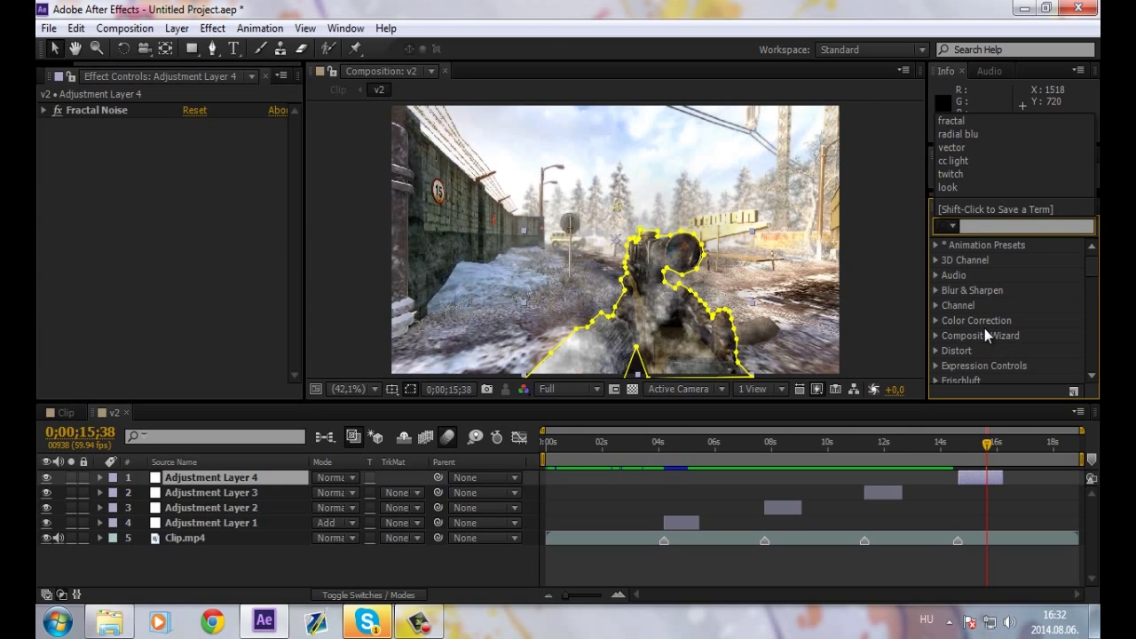
{"action": "key", "text": "Escape"}
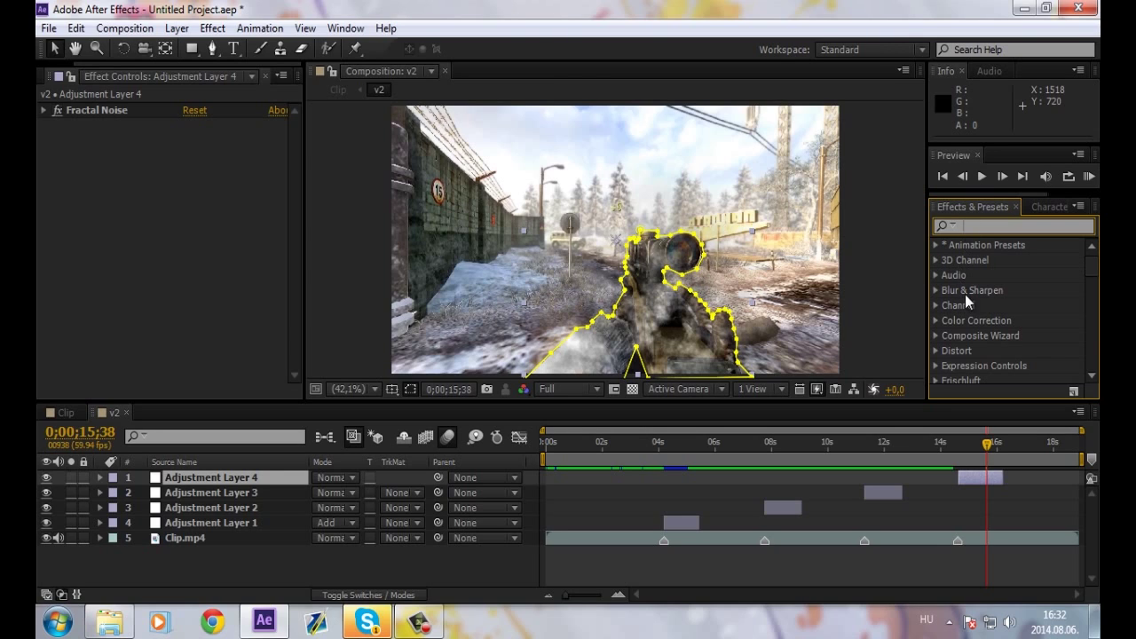
{"action": "type", "text": "glow"}
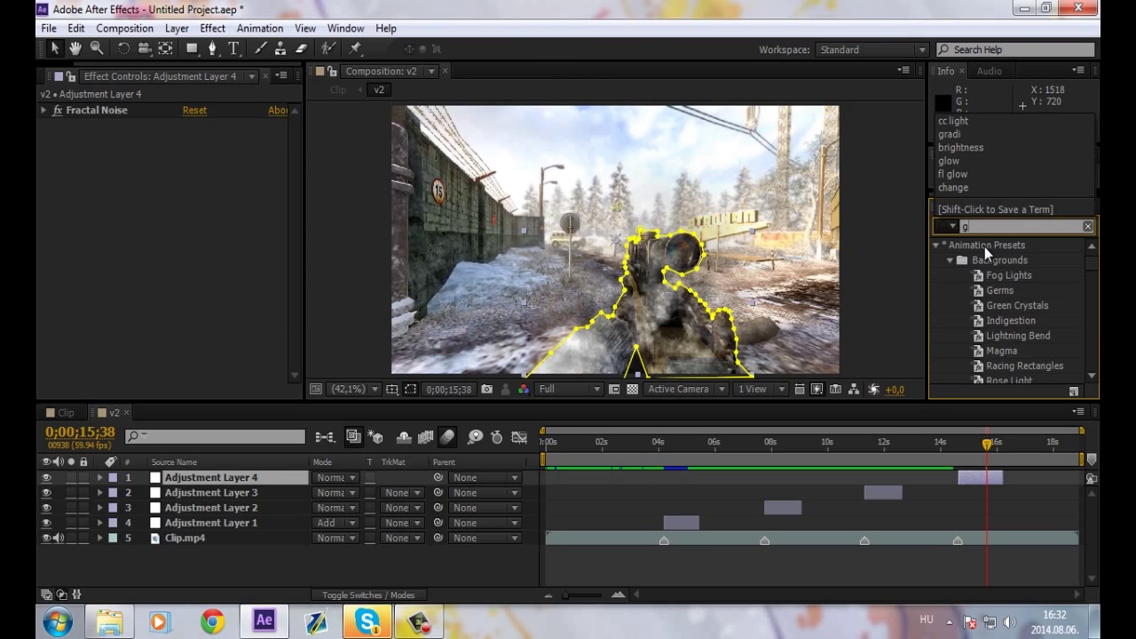
{"action": "scroll", "coordinate": [1000, 280], "scroll_direction": "down", "scroll_amount": 5}
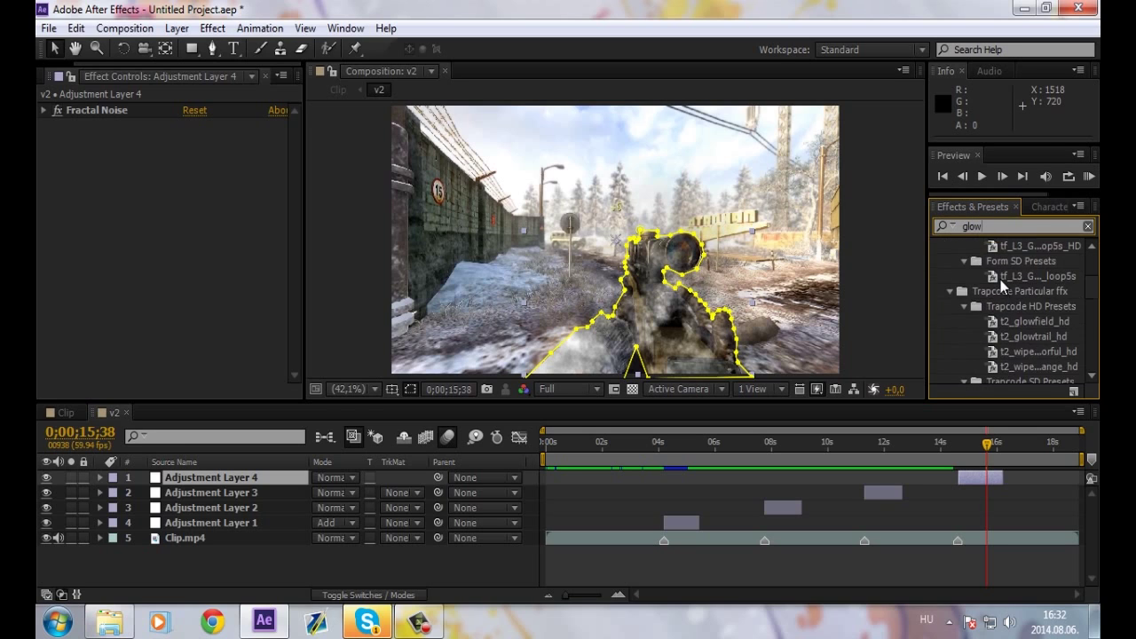
{"action": "scroll", "coordinate": [1009, 295], "scroll_direction": "down", "scroll_amount": 5}
{"action": "scroll", "coordinate": [990, 346], "scroll_direction": "down", "scroll_amount": 3}
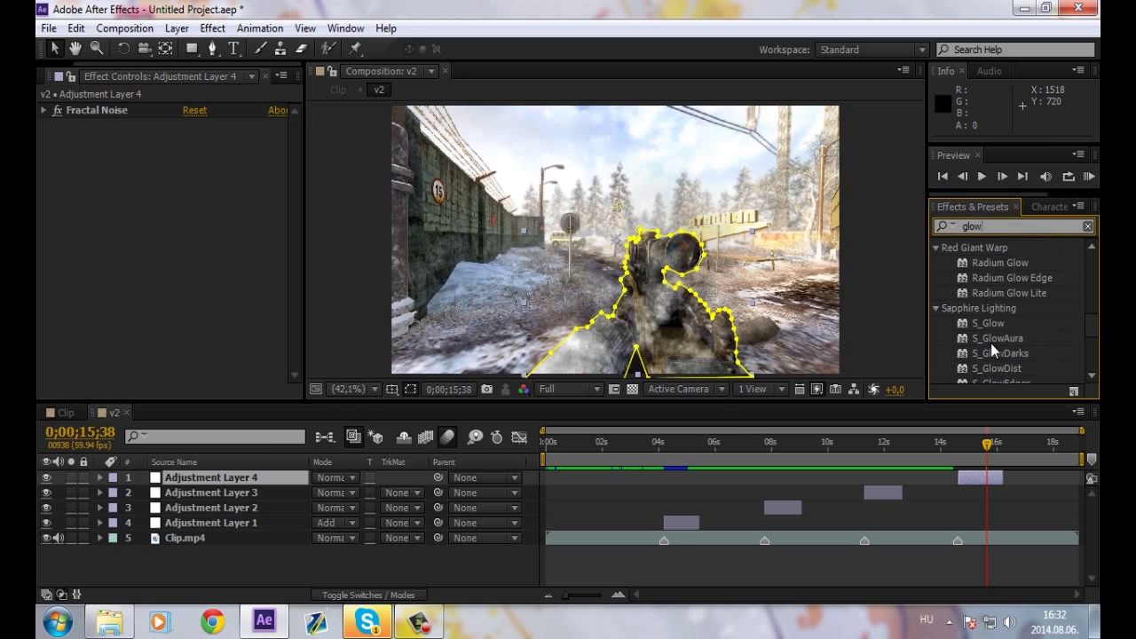
{"action": "scroll", "coordinate": [990, 339], "scroll_direction": "down", "scroll_amount": 3}
{"action": "scroll", "coordinate": [991, 334], "scroll_direction": "down", "scroll_amount": 2}
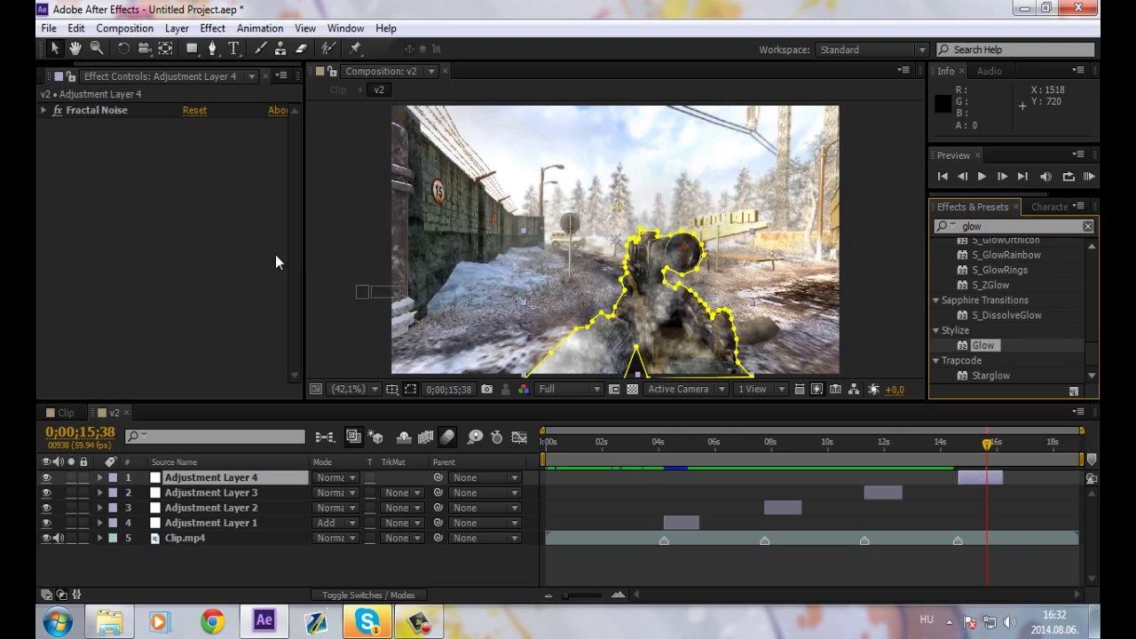
{"action": "left_click_drag", "start_coordinate": [989, 345], "coordinate": [275, 254]}
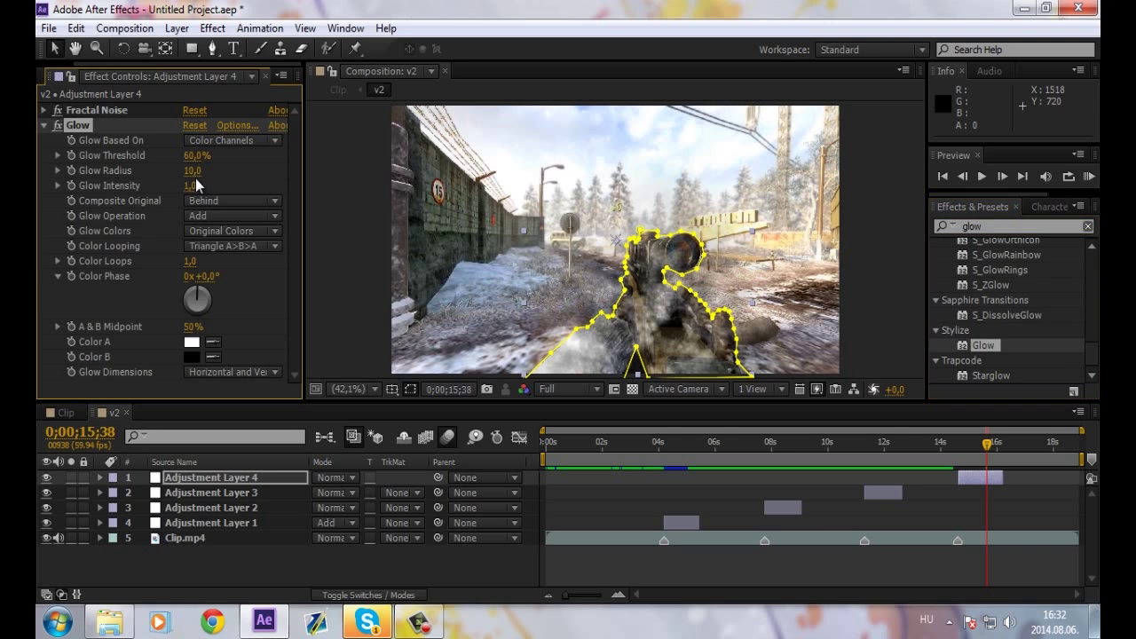
{"action": "left_click", "coordinate": [85, 124]}
{"action": "key", "text": "Delete"}
Start Animation > Apply Animation Preset and browse up through the preset folders
{"action": "left_click", "coordinate": [259, 28]}
{"action": "left_click", "coordinate": [302, 65]}
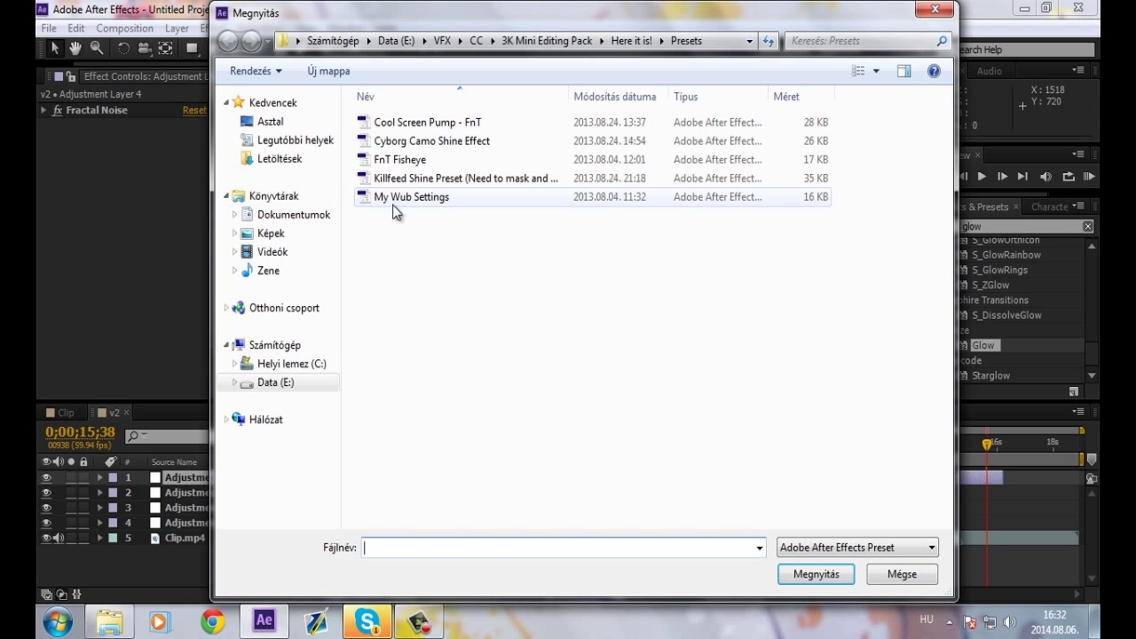
{"action": "left_click", "coordinate": [631, 41]}
{"action": "left_click", "coordinate": [511, 41]}
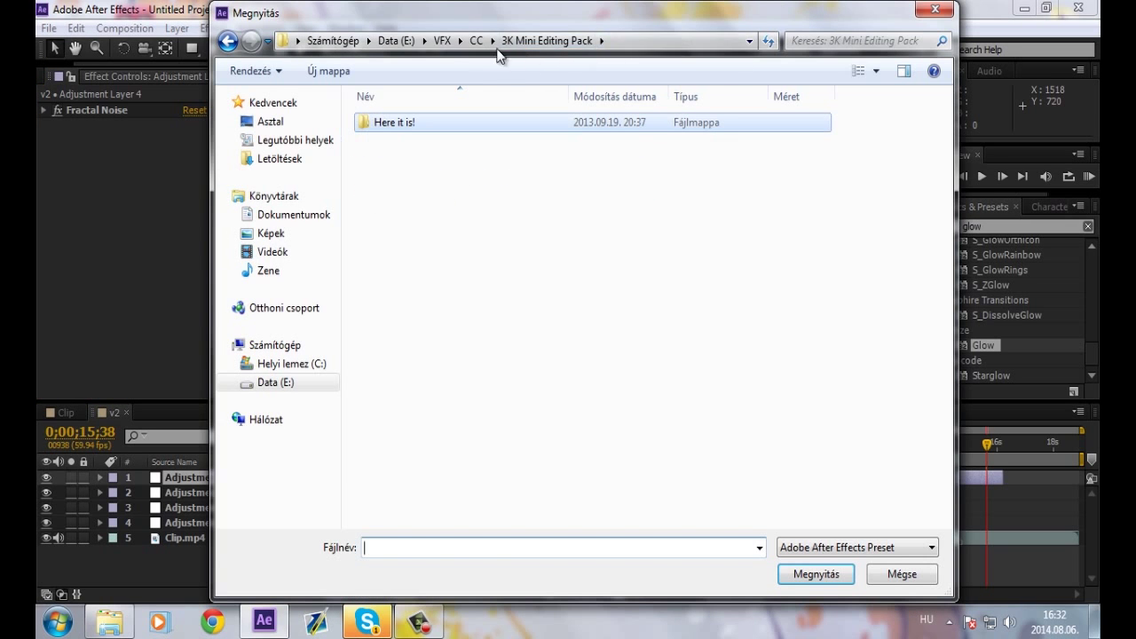
{"action": "left_click", "coordinate": [476, 41]}
{"action": "left_click", "coordinate": [425, 194]}
{"action": "double_click", "coordinate": [425, 193]}
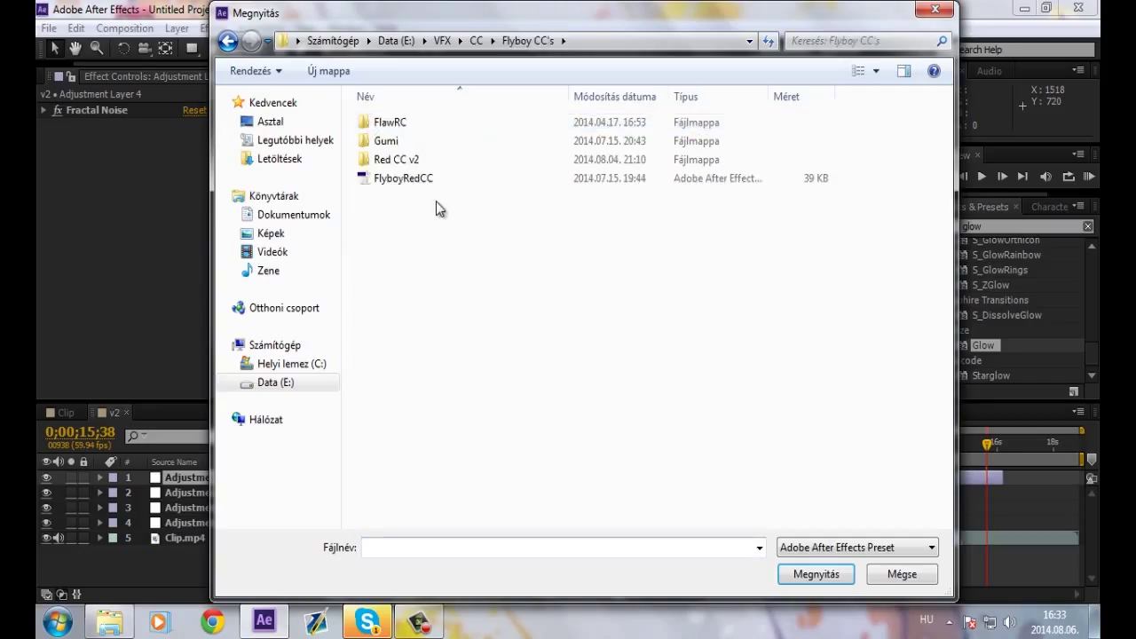
{"action": "key", "text": "BackSpace"}
{"action": "key", "text": "BackSpace"}
{"action": "key", "text": "BackSpace"}
{"action": "key", "text": "Return"}
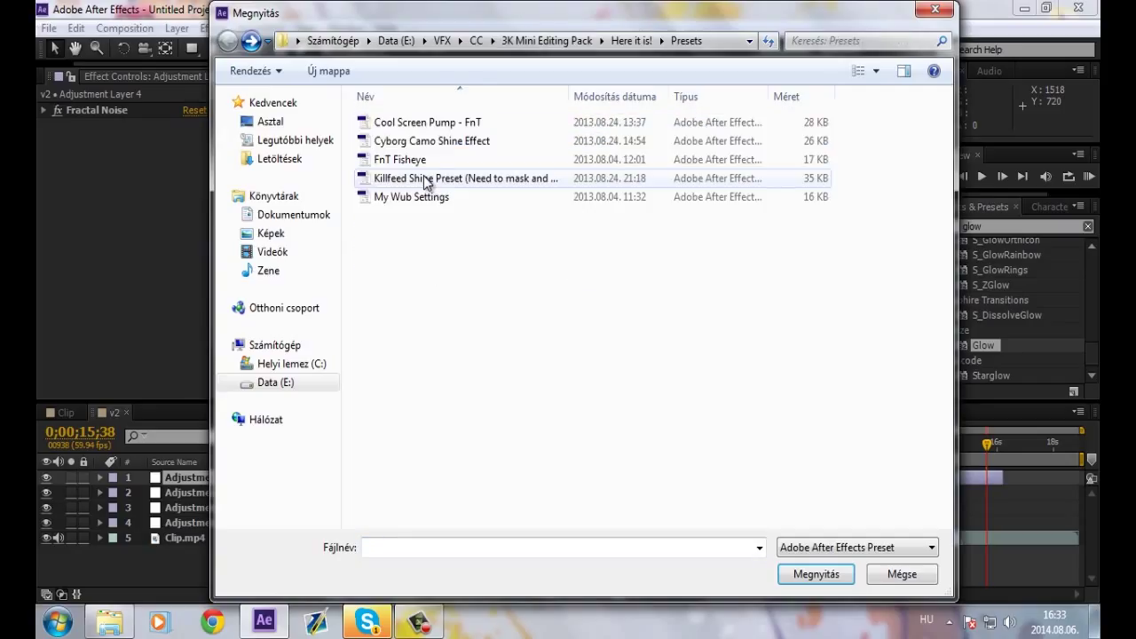
Load holy_moly_gun_effect from VFX > Flyboy > My Editing Pack > Effects
{"action": "left_click", "coordinate": [442, 41]}
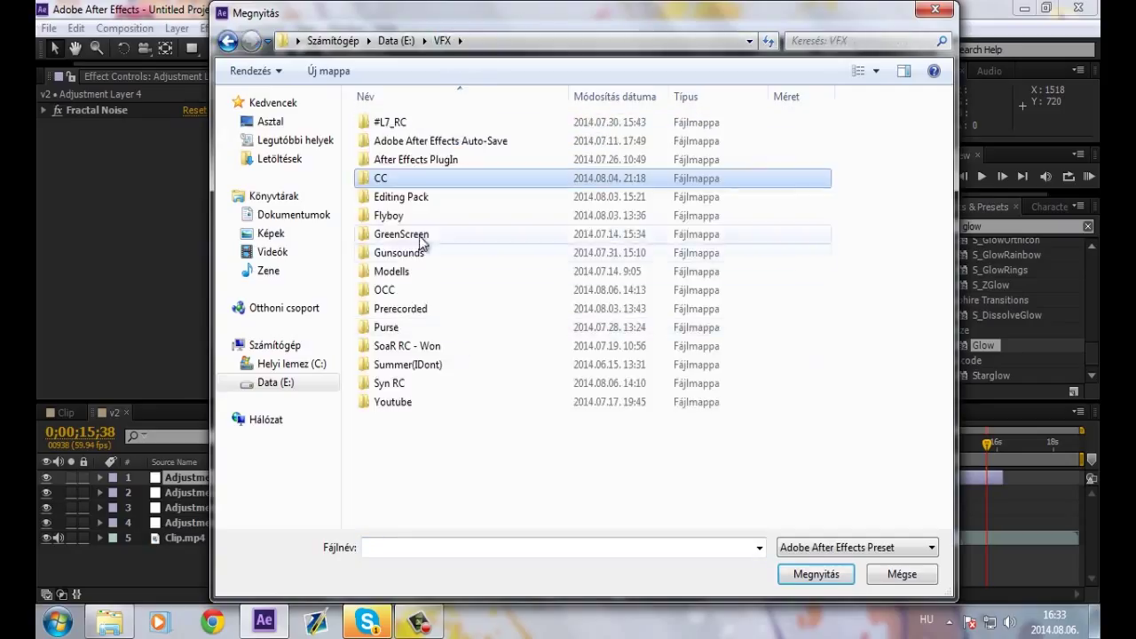
{"action": "double_click", "coordinate": [410, 215]}
{"action": "key", "text": "Down"}
{"action": "key", "text": "Return"}
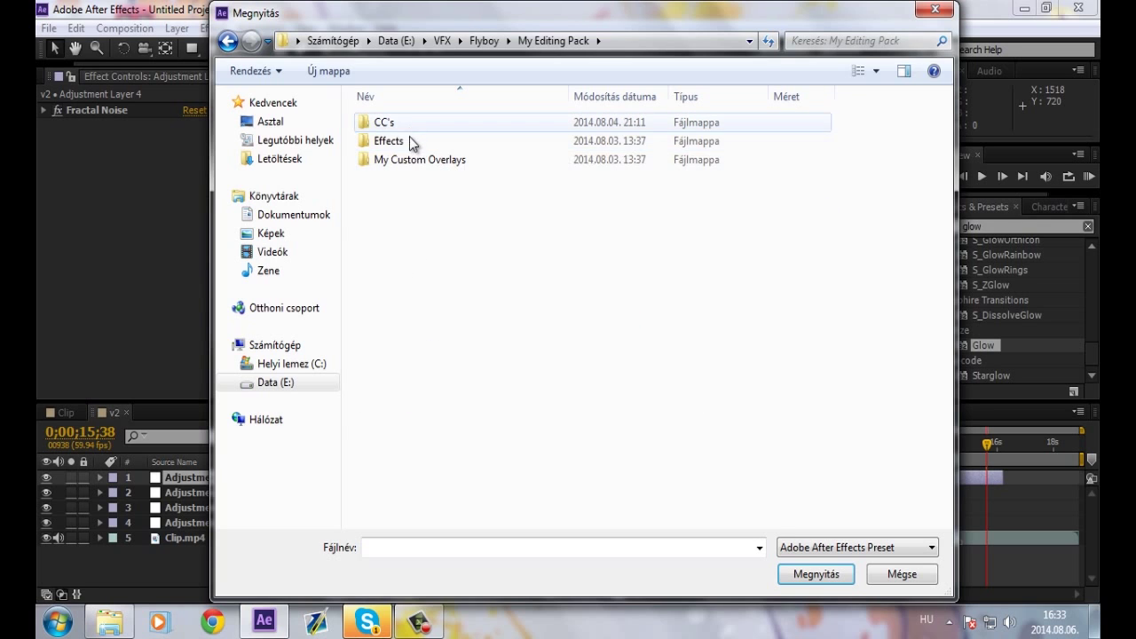
{"action": "double_click", "coordinate": [409, 139]}
{"action": "left_click", "coordinate": [449, 131]}
{"action": "left_click", "coordinate": [787, 577]}
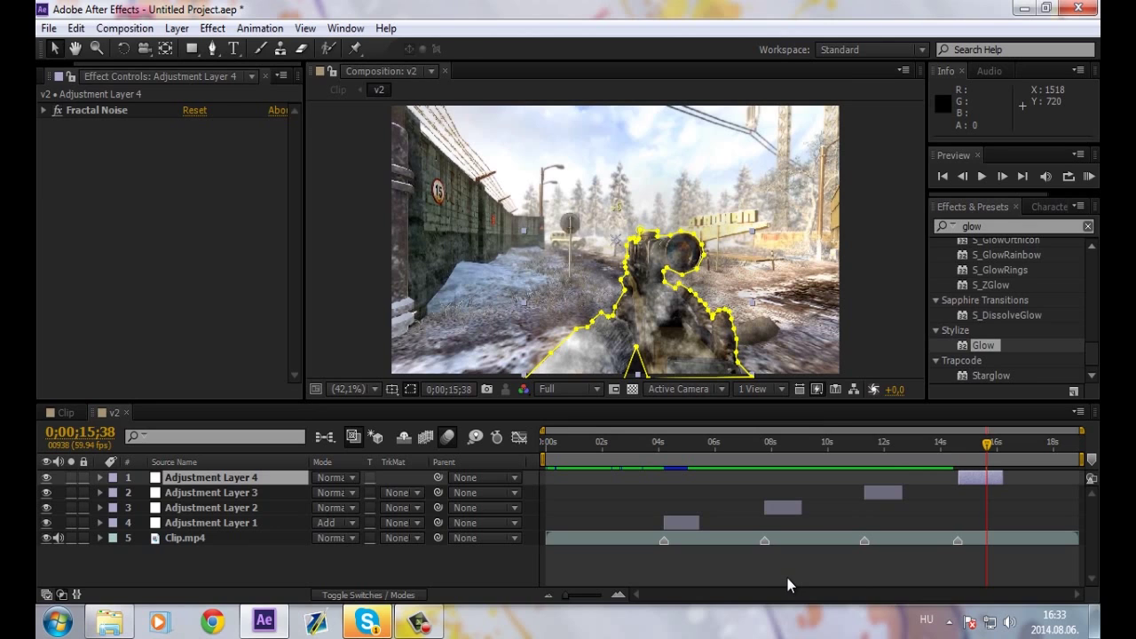
Collapse every effect in the stack, undoing an accidental Fractal Noise deletion
{"action": "left_click", "coordinate": [99, 110]}
{"action": "key", "text": "Delete"}
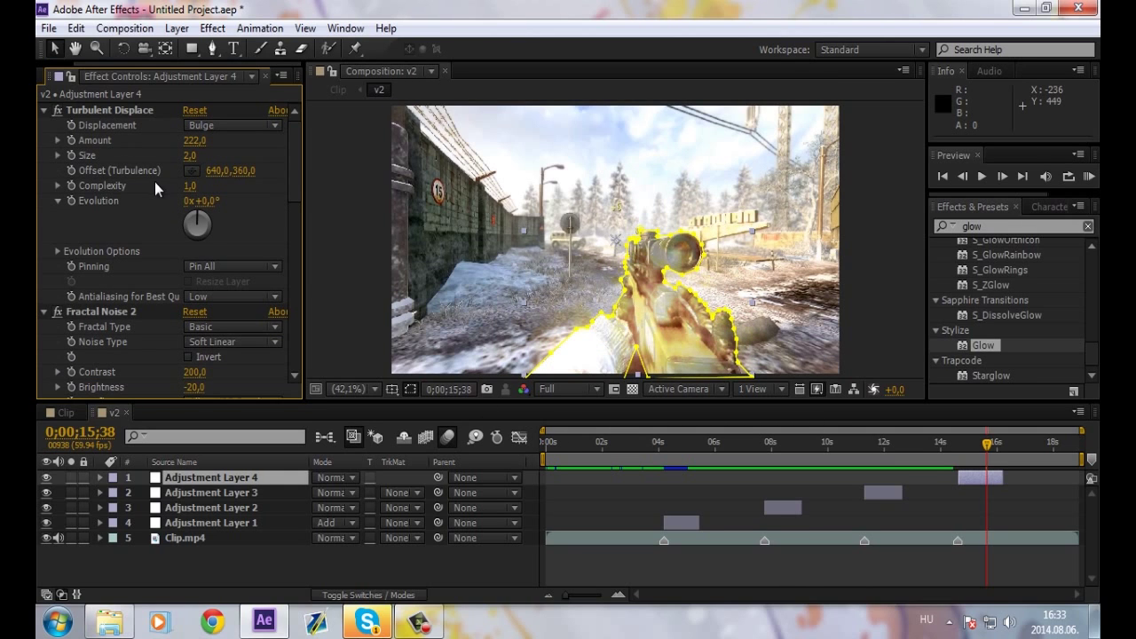
{"action": "key", "text": "ctrl+z"}
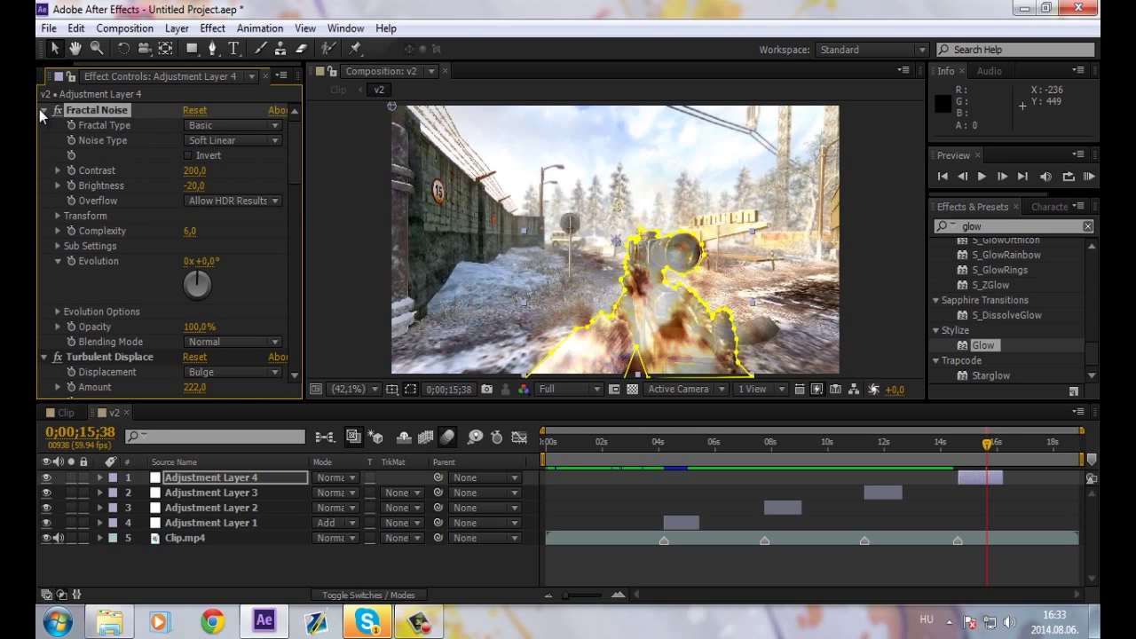
{"action": "left_click", "coordinate": [44, 110]}
{"action": "left_click", "coordinate": [45, 125]}
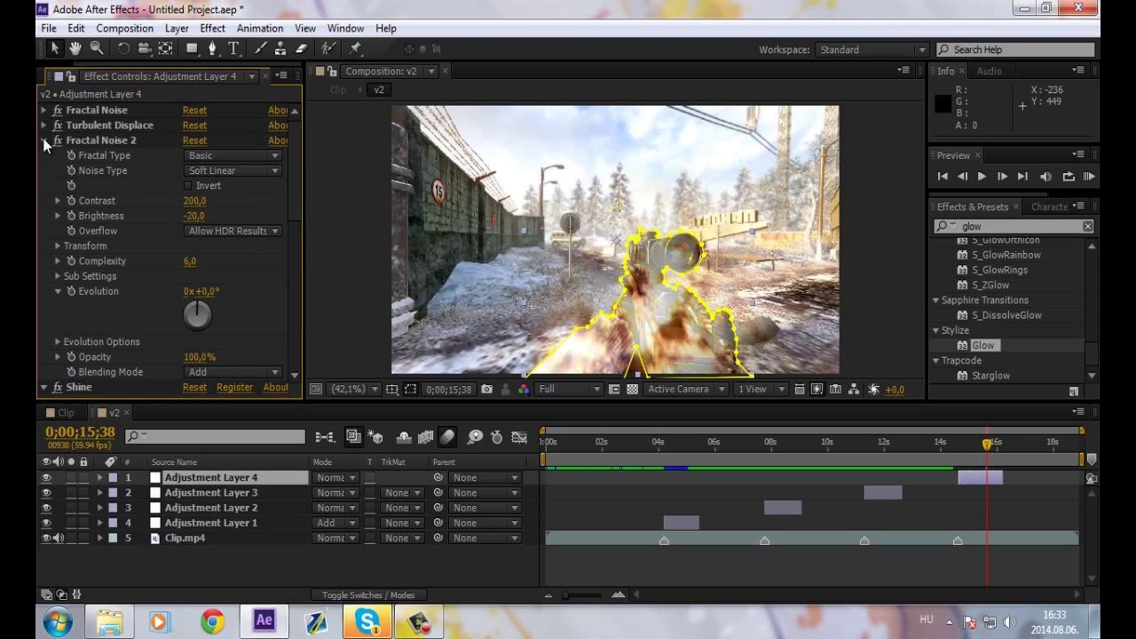
{"action": "left_click", "coordinate": [44, 140]}
{"action": "left_click", "coordinate": [44, 155]}
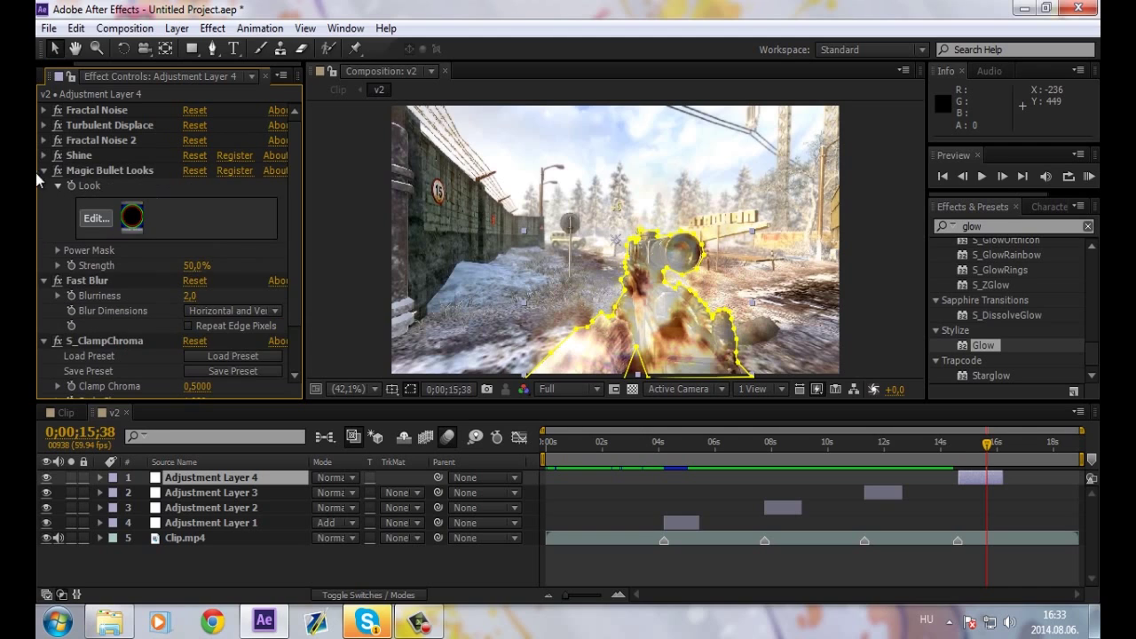
{"action": "left_click", "coordinate": [44, 170]}
Delete Fractal Noise 2 and collapse the Fast Blur and S_ClampChroma effects
{"action": "left_click", "coordinate": [82, 139]}
{"action": "key", "text": "Delete"}
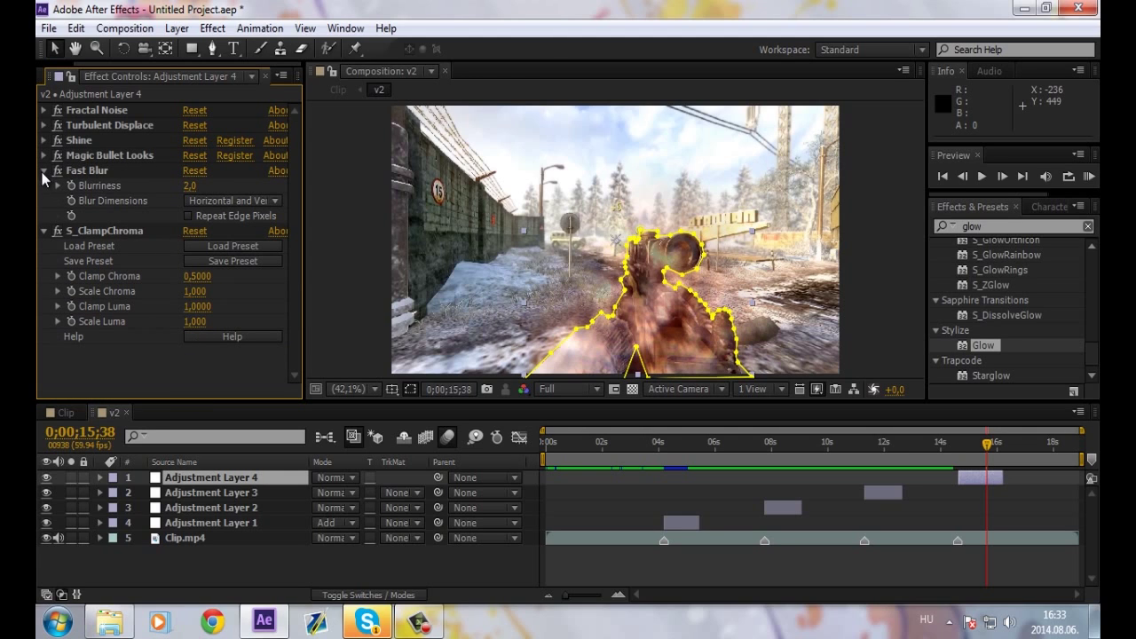
{"action": "left_click", "coordinate": [44, 172]}
{"action": "left_click", "coordinate": [45, 185]}
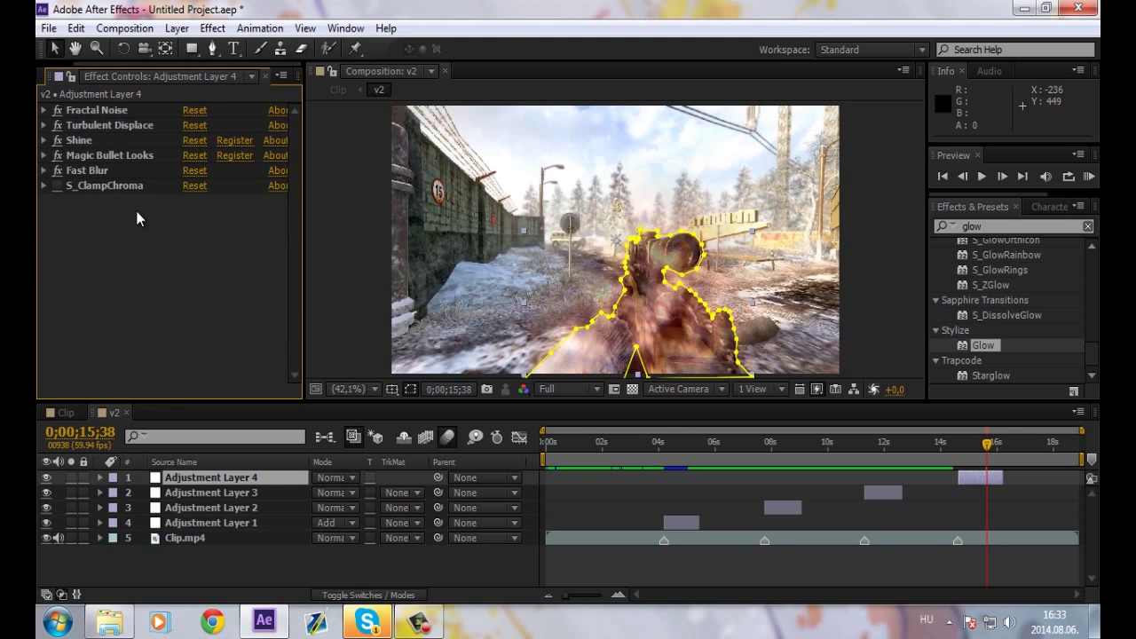
Review the Fractal Noise and Shine settings, including Shine's colorize options
{"action": "left_click", "coordinate": [94, 170]}
{"action": "left_click", "coordinate": [90, 112]}
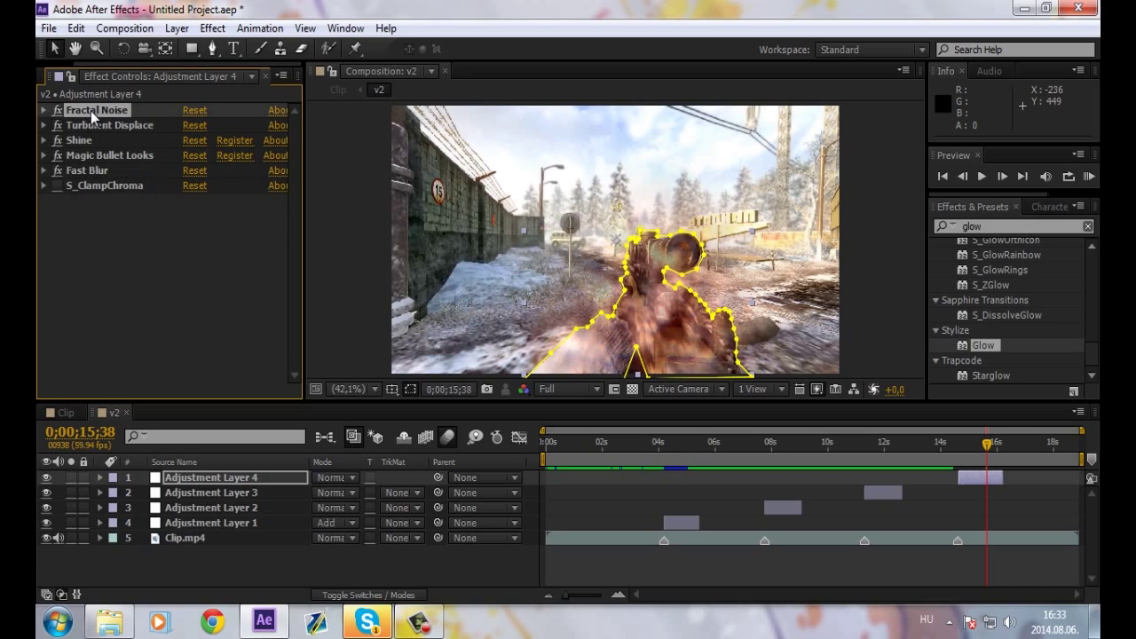
{"action": "left_click", "coordinate": [44, 109]}
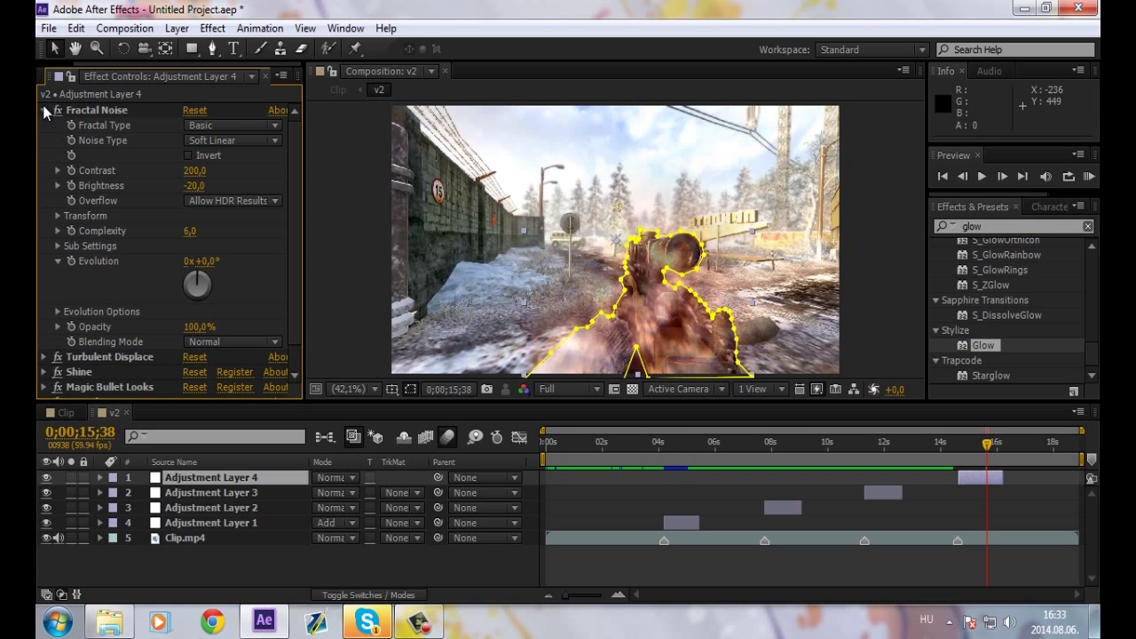
{"action": "left_click", "coordinate": [41, 111]}
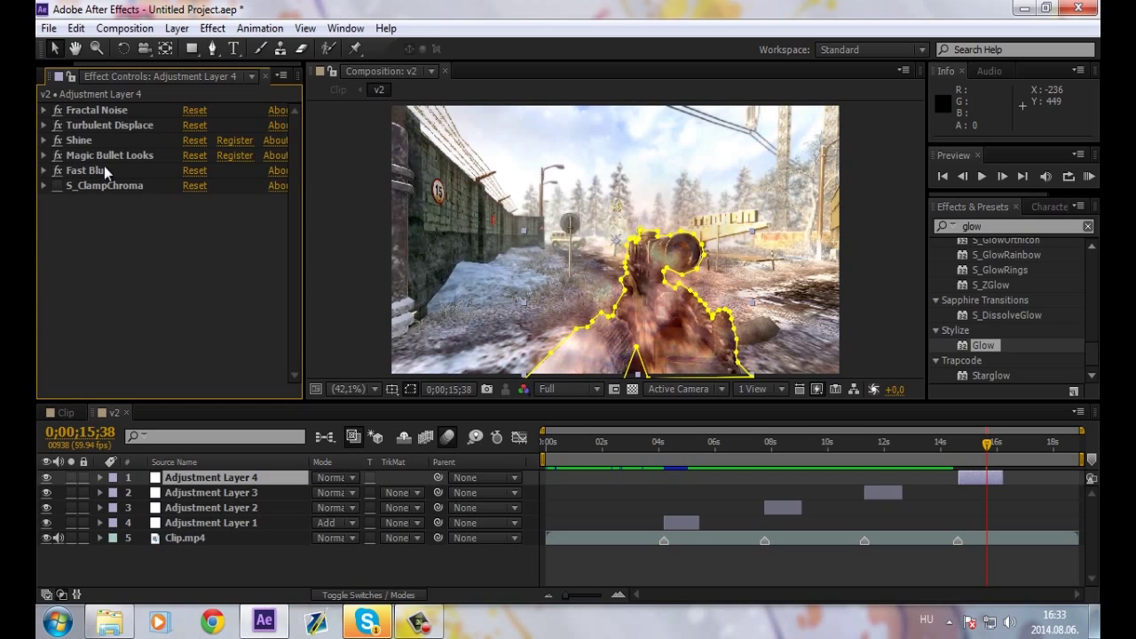
{"action": "left_click", "coordinate": [66, 140]}
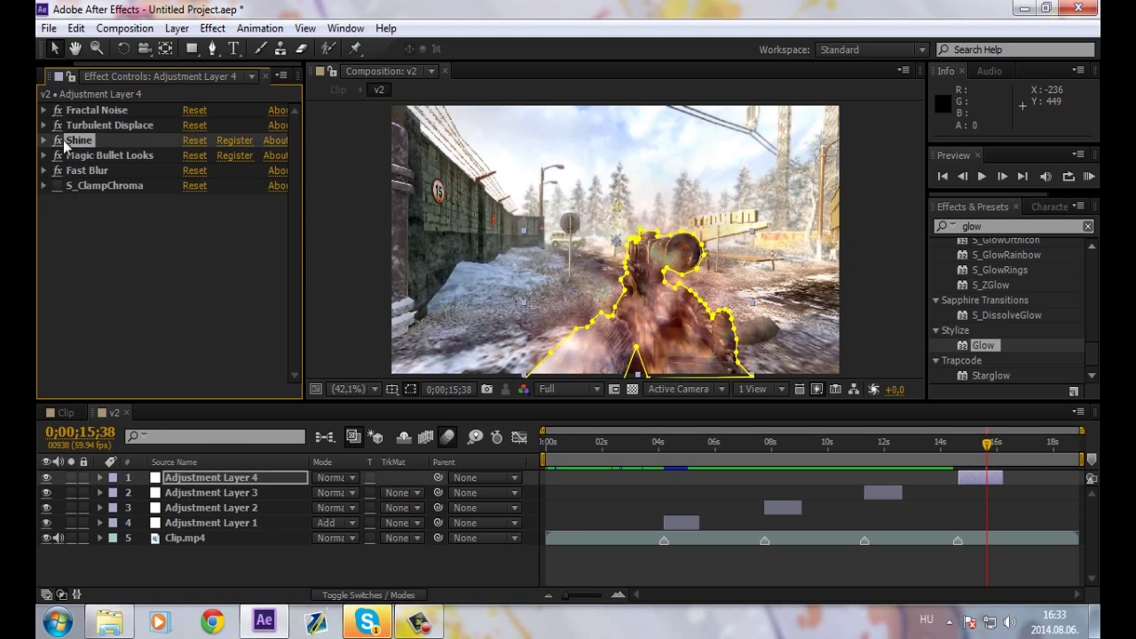
{"action": "left_click", "coordinate": [42, 140]}
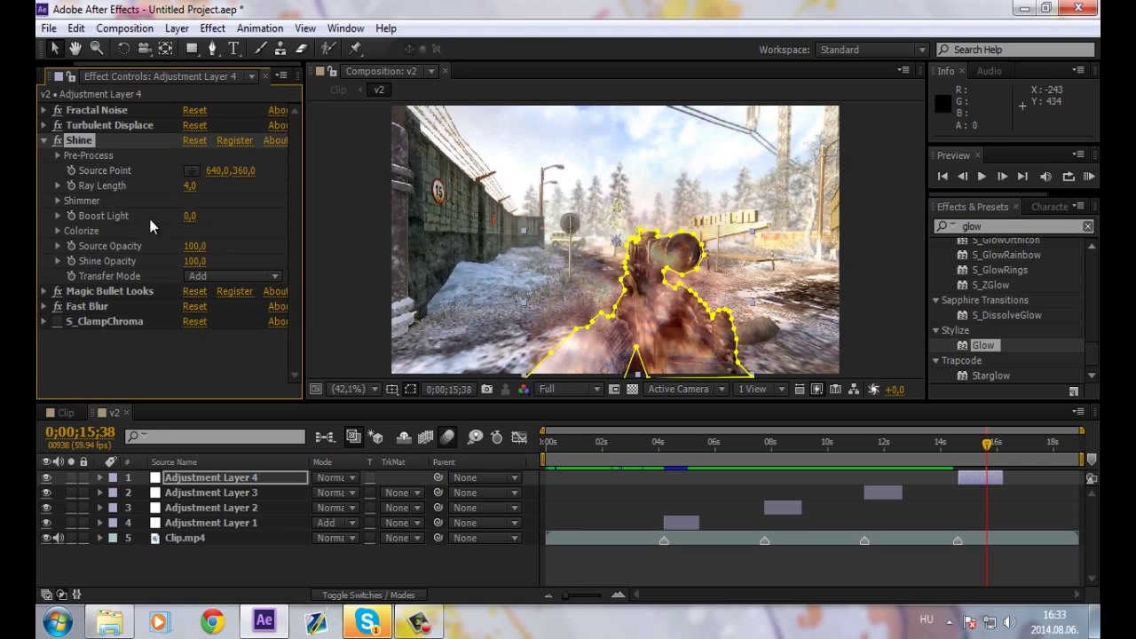
{"action": "left_click", "coordinate": [56, 230]}
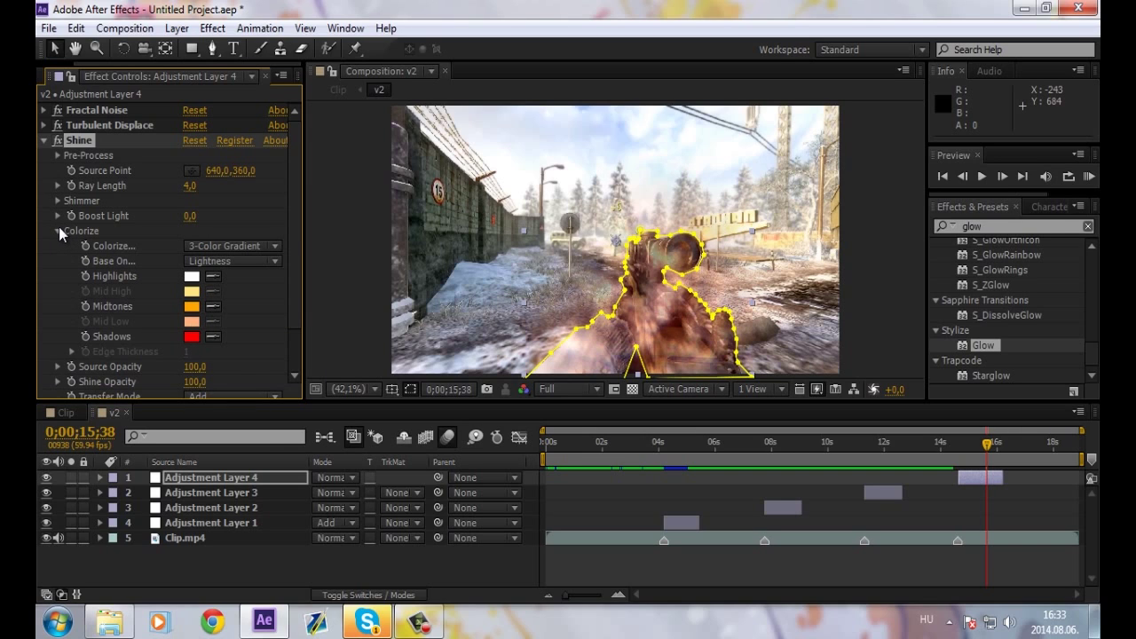
{"action": "left_click", "coordinate": [58, 230]}
{"action": "left_click", "coordinate": [44, 140]}
Set Turbulent Displace's antialiasing quality to High, keeping Bulge displacement
{"action": "left_click", "coordinate": [96, 126]}
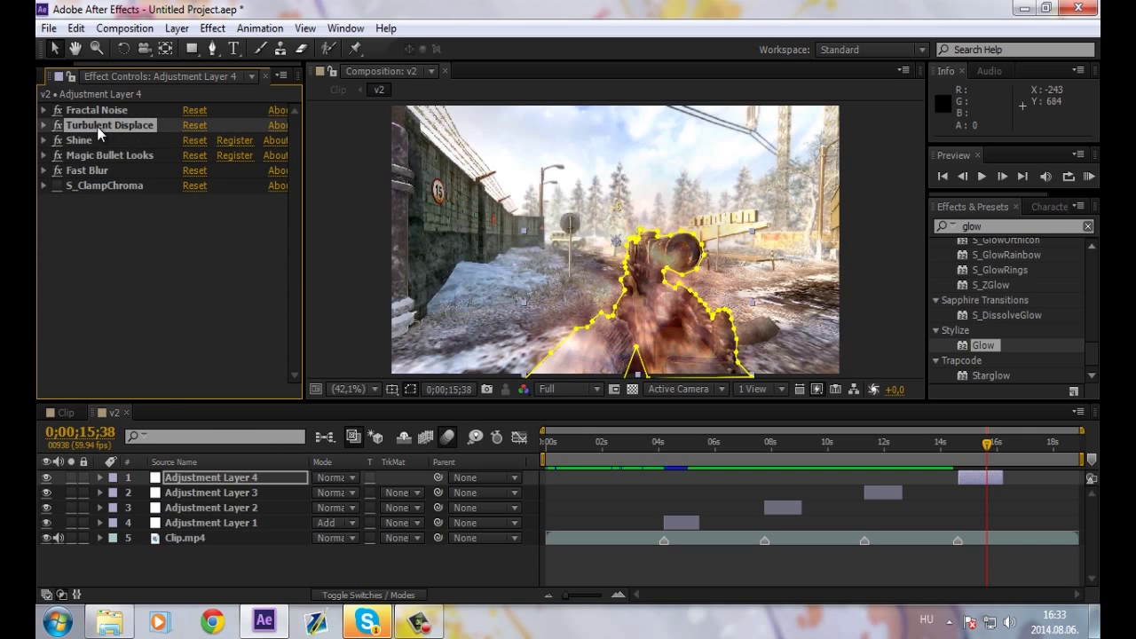
{"action": "left_click", "coordinate": [43, 125]}
{"action": "left_click_drag", "start_coordinate": [200, 157], "coordinate": [204, 158]}
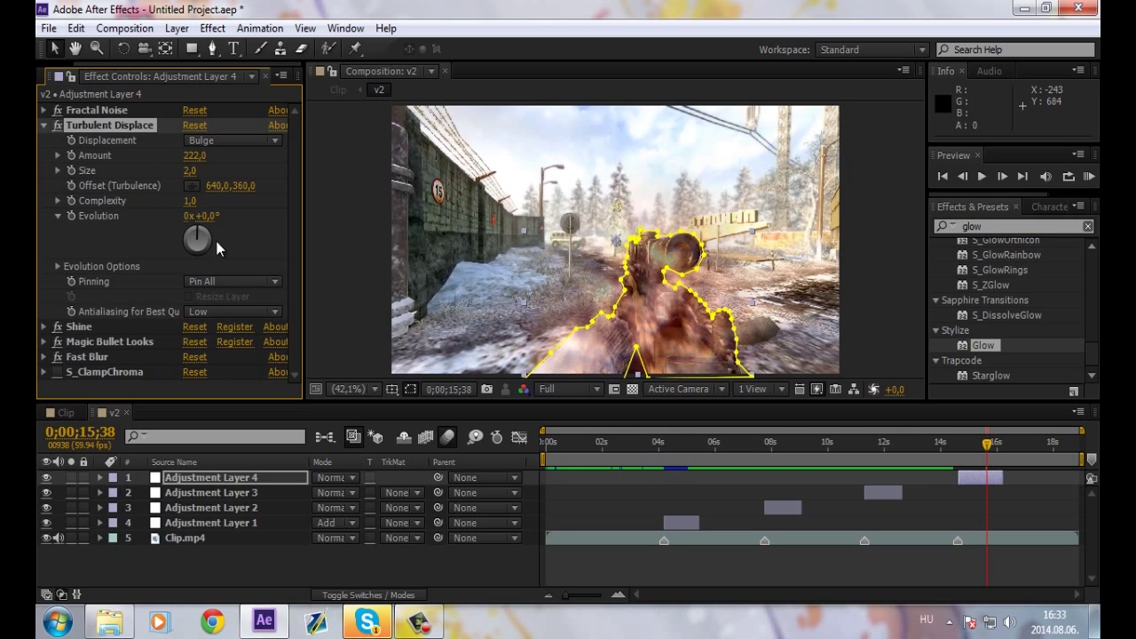
{"action": "left_click", "coordinate": [211, 310]}
{"action": "left_click", "coordinate": [222, 350]}
{"action": "left_click", "coordinate": [248, 142]}
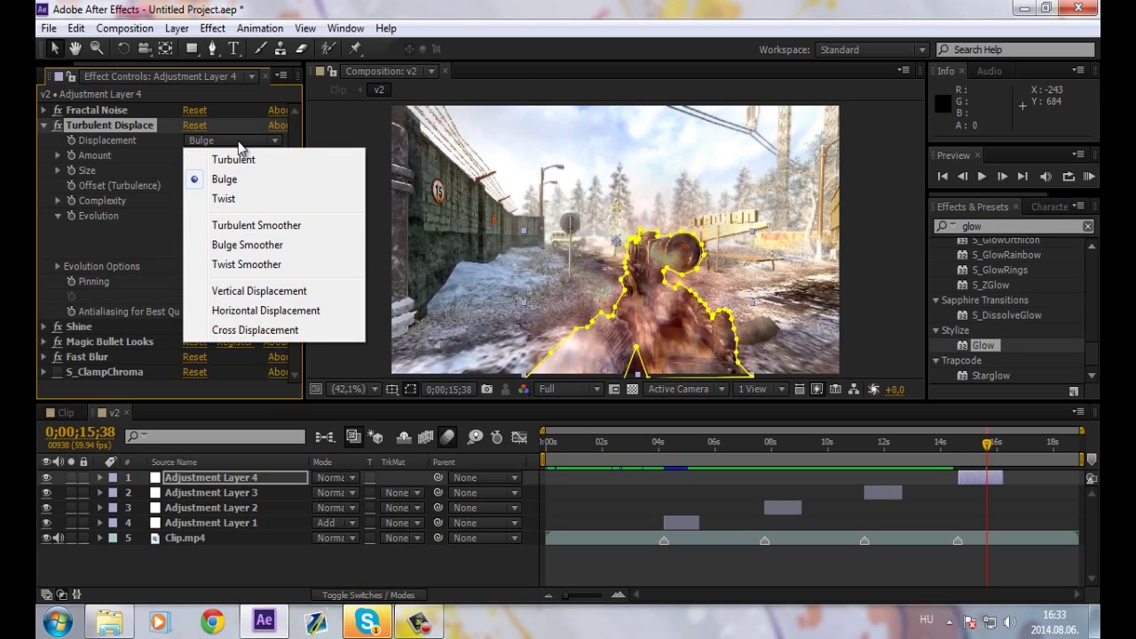
{"action": "left_click", "coordinate": [42, 126]}
Inspect the Magic Bullet Looks settings and expand Fast Blur
{"action": "left_click", "coordinate": [92, 152]}
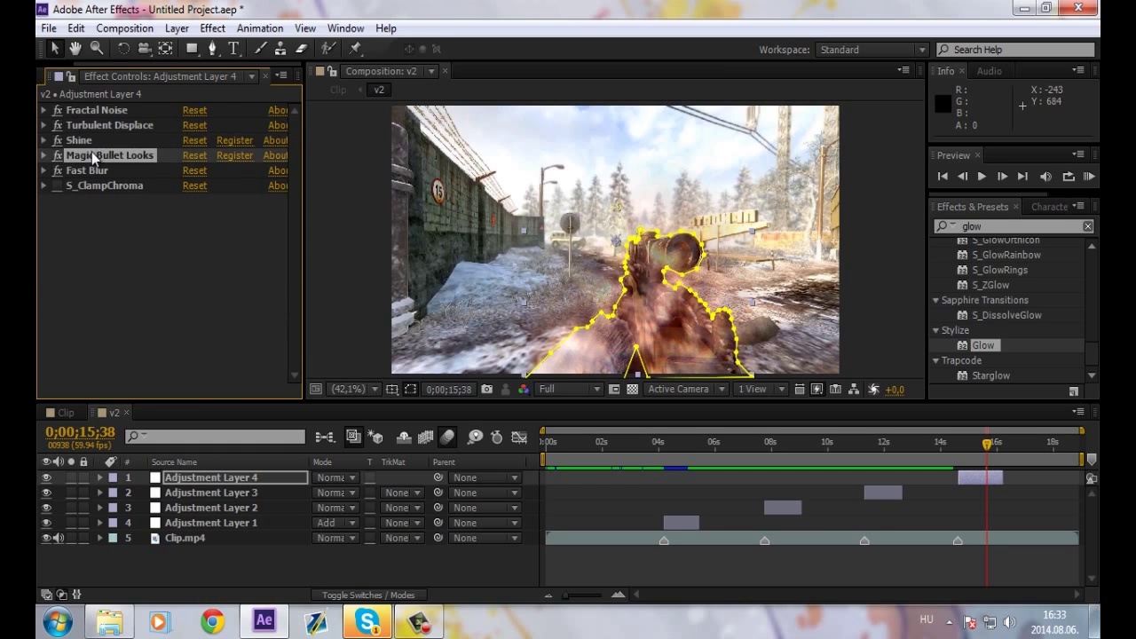
{"action": "left_click", "coordinate": [42, 156]}
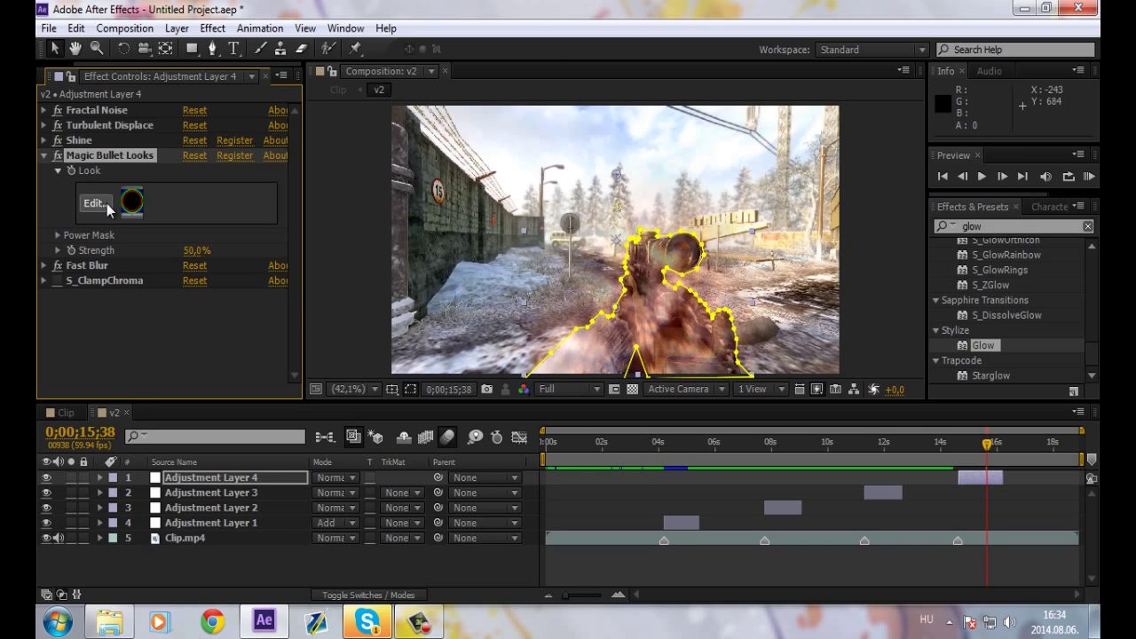
{"action": "left_click", "coordinate": [44, 156]}
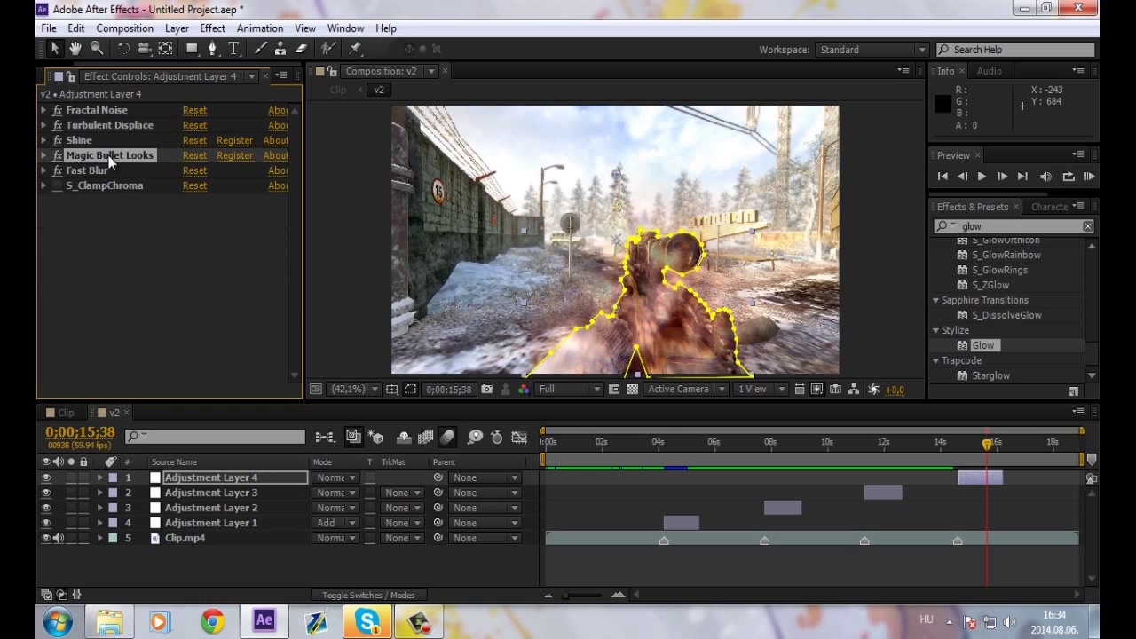
{"action": "left_click", "coordinate": [42, 155]}
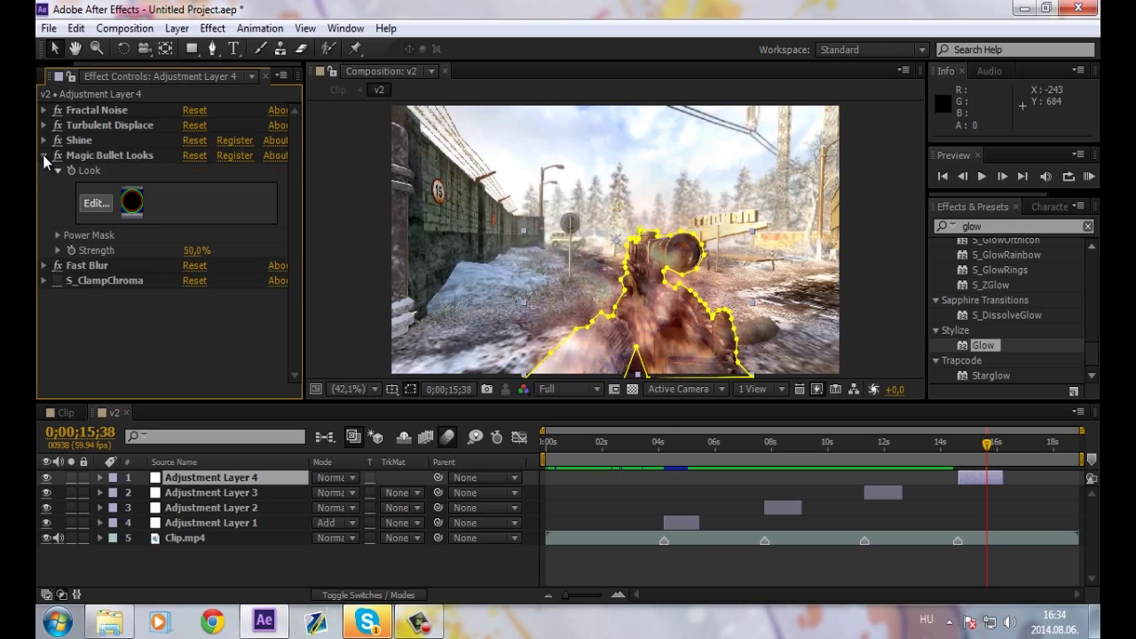
{"action": "left_click", "coordinate": [44, 155]}
{"action": "left_click", "coordinate": [87, 170]}
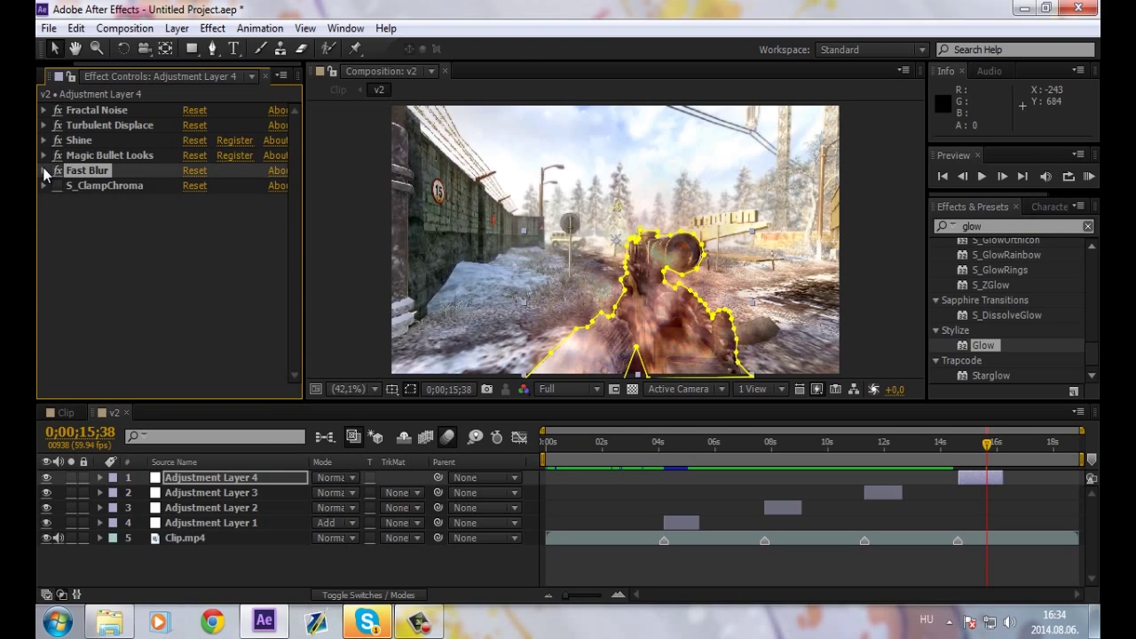
{"action": "left_click", "coordinate": [43, 170]}
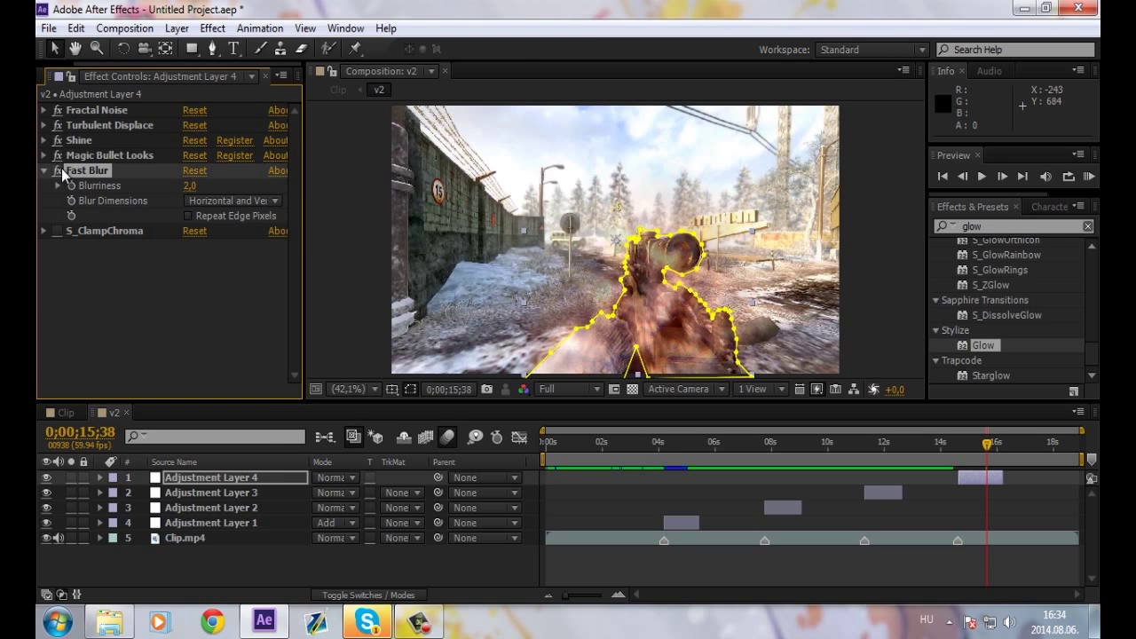
{"action": "scroll", "coordinate": [554, 230], "scroll_direction": "up", "scroll_amount": 1}
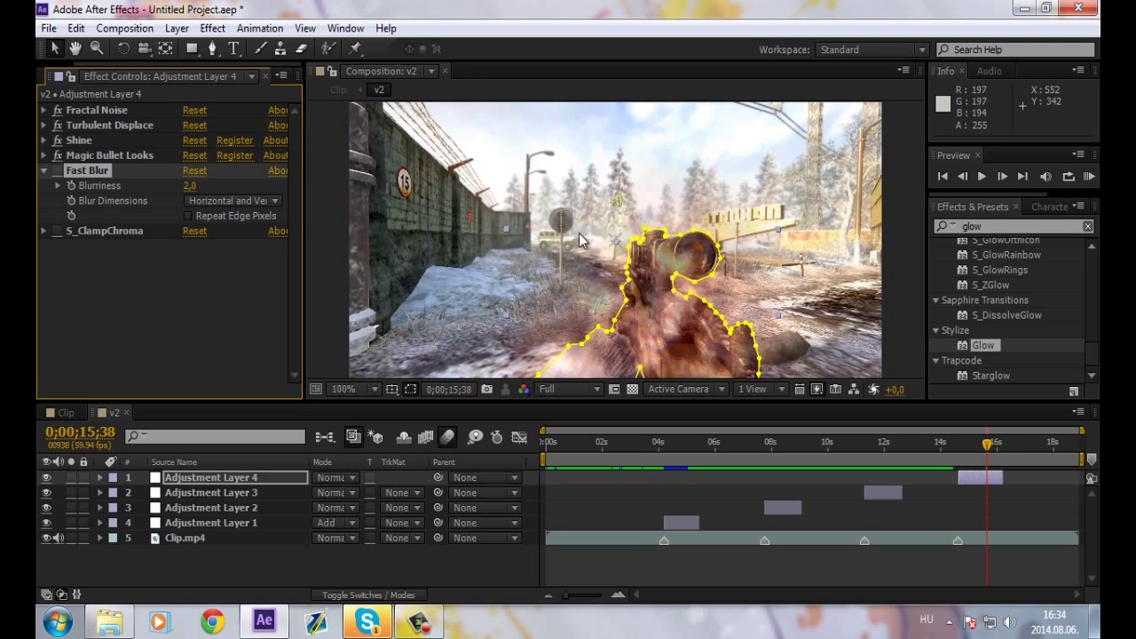
{"action": "scroll", "coordinate": [578, 232], "scroll_direction": "up", "scroll_amount": 2}
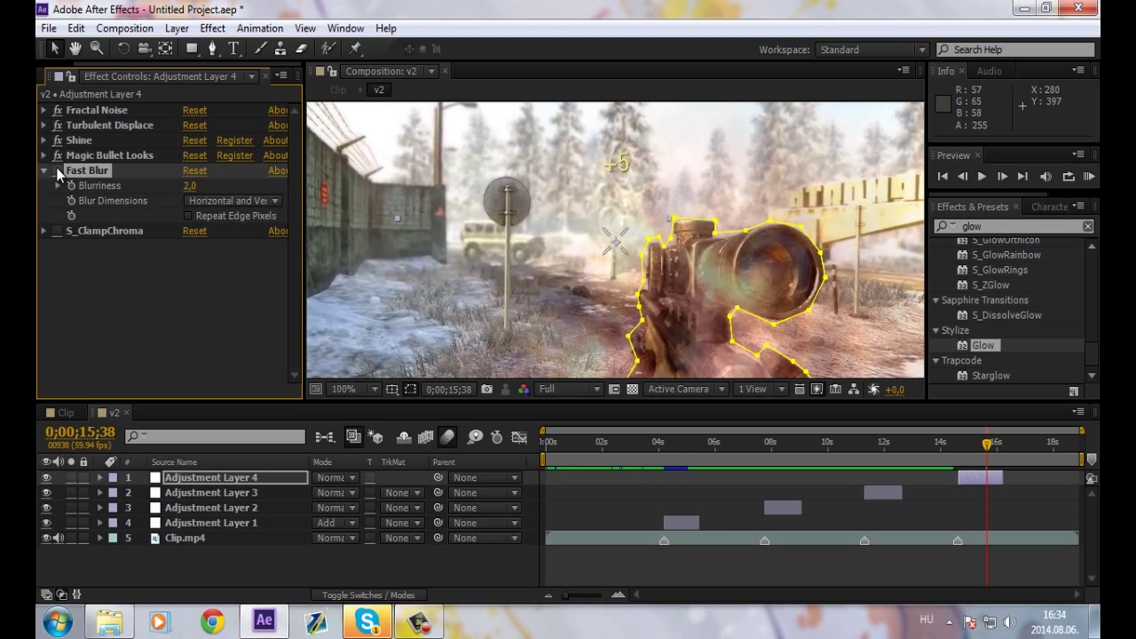
{"action": "scroll", "coordinate": [586, 241], "scroll_direction": "down", "scroll_amount": 2}
{"action": "scroll", "coordinate": [587, 241], "scroll_direction": "down", "scroll_amount": 2}
{"action": "scroll", "coordinate": [553, 268], "scroll_direction": "up", "scroll_amount": 2}
{"action": "left_click", "coordinate": [195, 327]}
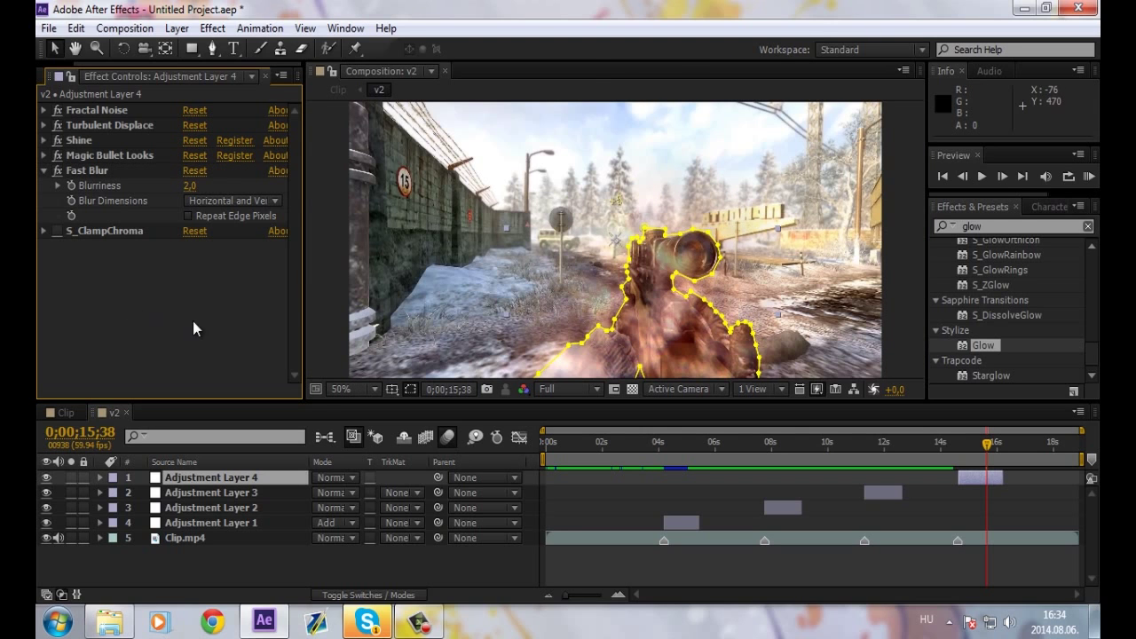
{"action": "left_click", "coordinate": [88, 234]}
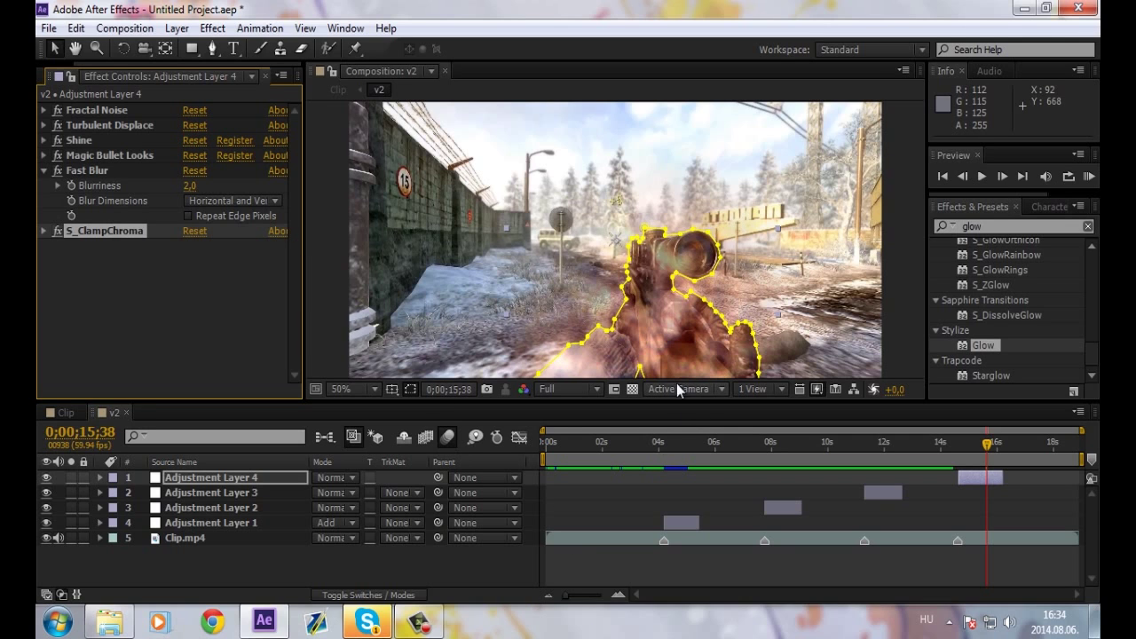
{"action": "scroll", "coordinate": [759, 287], "scroll_direction": "down", "scroll_amount": 2}
{"action": "left_click", "coordinate": [346, 389]}
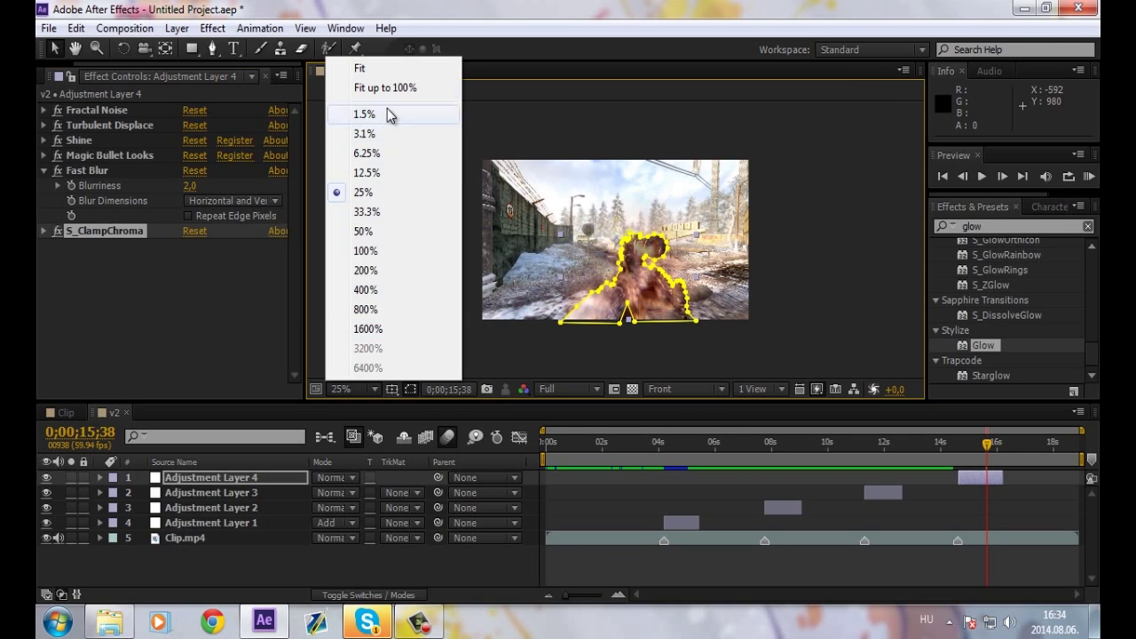
{"action": "left_click", "coordinate": [360, 69]}
{"action": "left_click", "coordinate": [861, 246]}
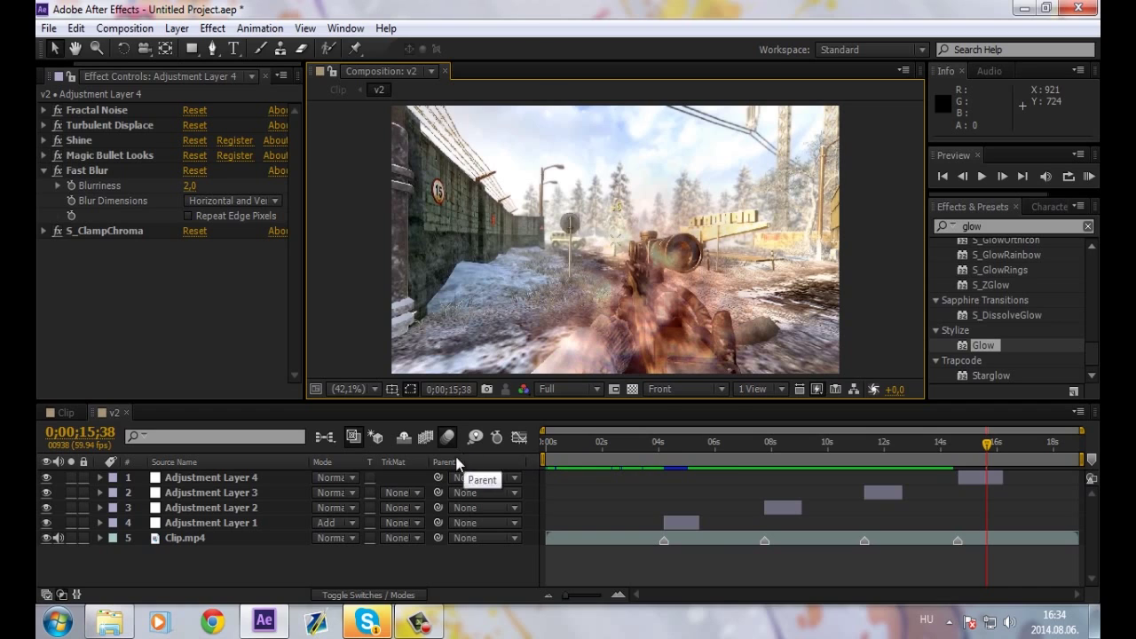
{"action": "left_click", "coordinate": [240, 484]}
Keyframe the gun mask path at 15;38 and move its points onto the gun at 15;48
{"action": "key", "text": "m"}
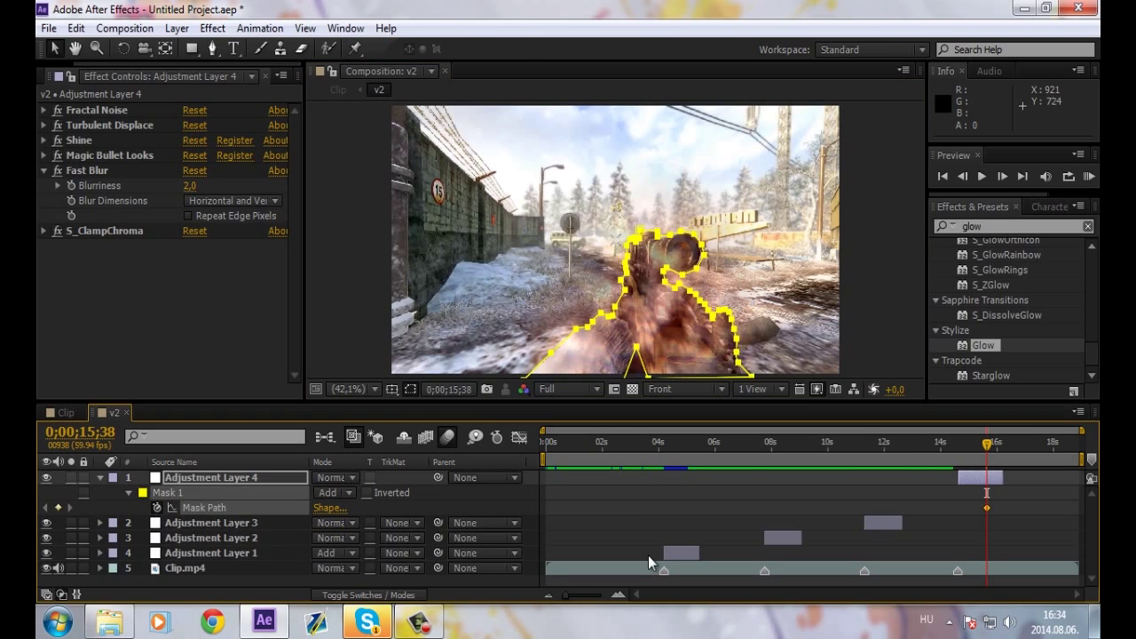
{"action": "left_click", "coordinate": [157, 508]}
{"action": "key", "text": "shift+Page_Down"}
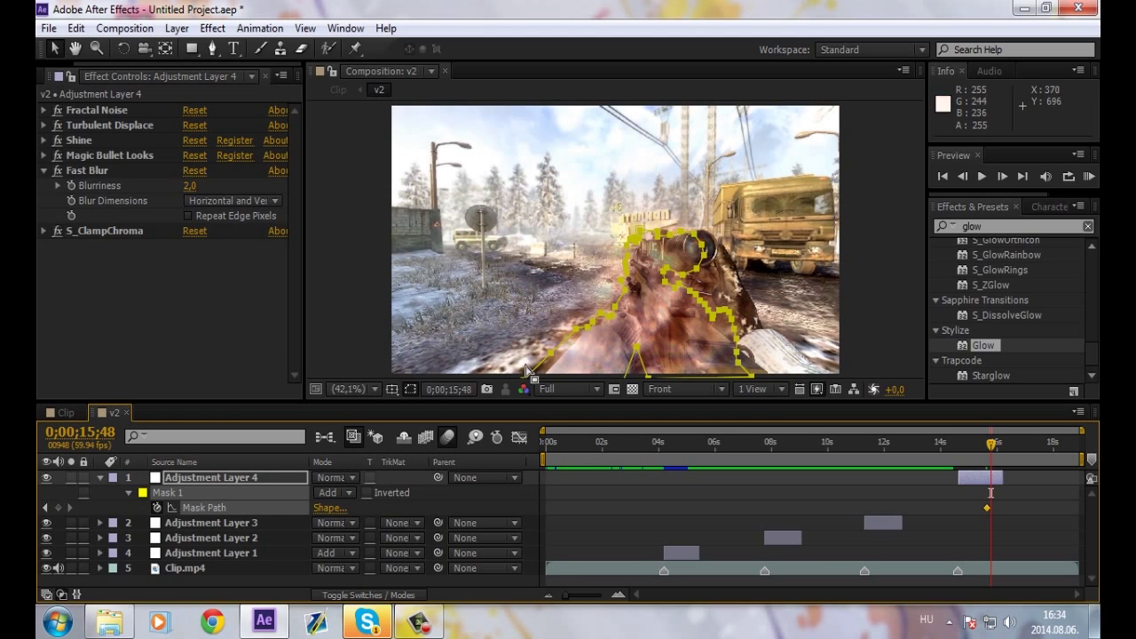
{"action": "key", "text": "comma"}
{"action": "key", "text": "comma"}
{"action": "left_click_drag", "start_coordinate": [720, 357], "coordinate": [718, 381]}
{"action": "left_click_drag", "start_coordinate": [547, 208], "coordinate": [718, 369]}
{"action": "left_click_drag", "start_coordinate": [674, 282], "coordinate": [689, 275]}
{"action": "key", "text": "period"}
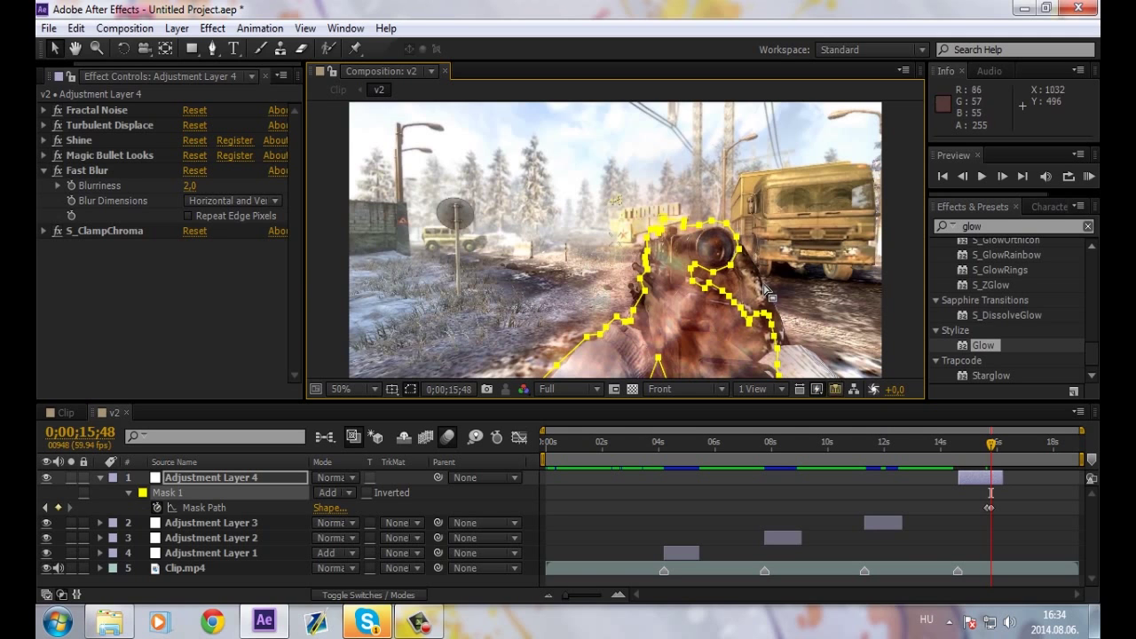
{"action": "key", "text": "comma"}
{"action": "key", "text": "period"}
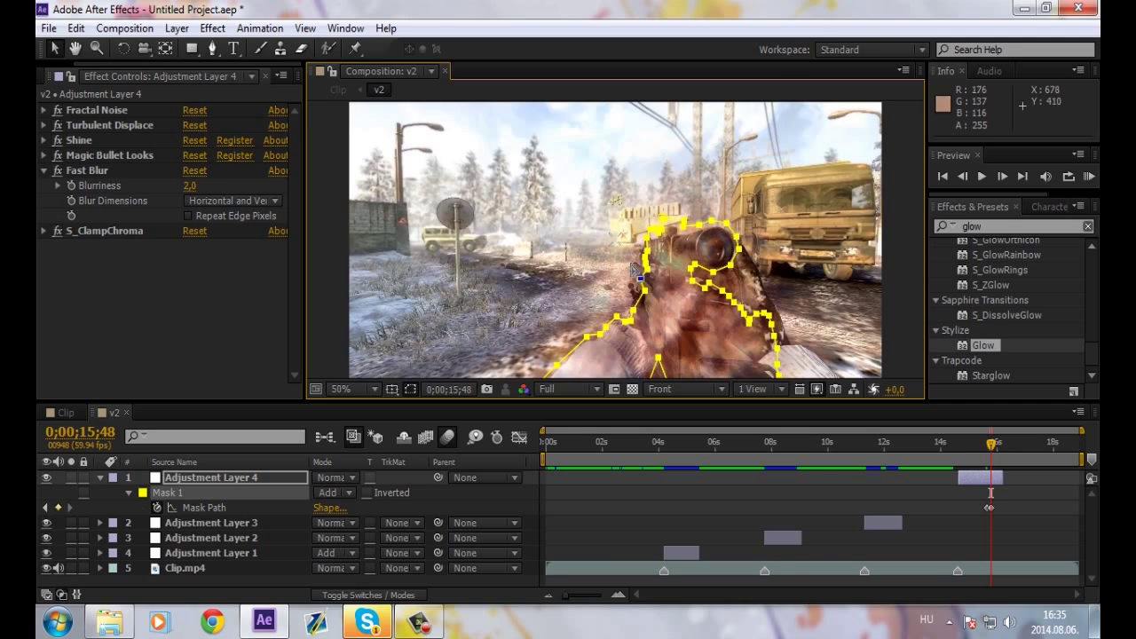
{"action": "key", "text": "comma"}
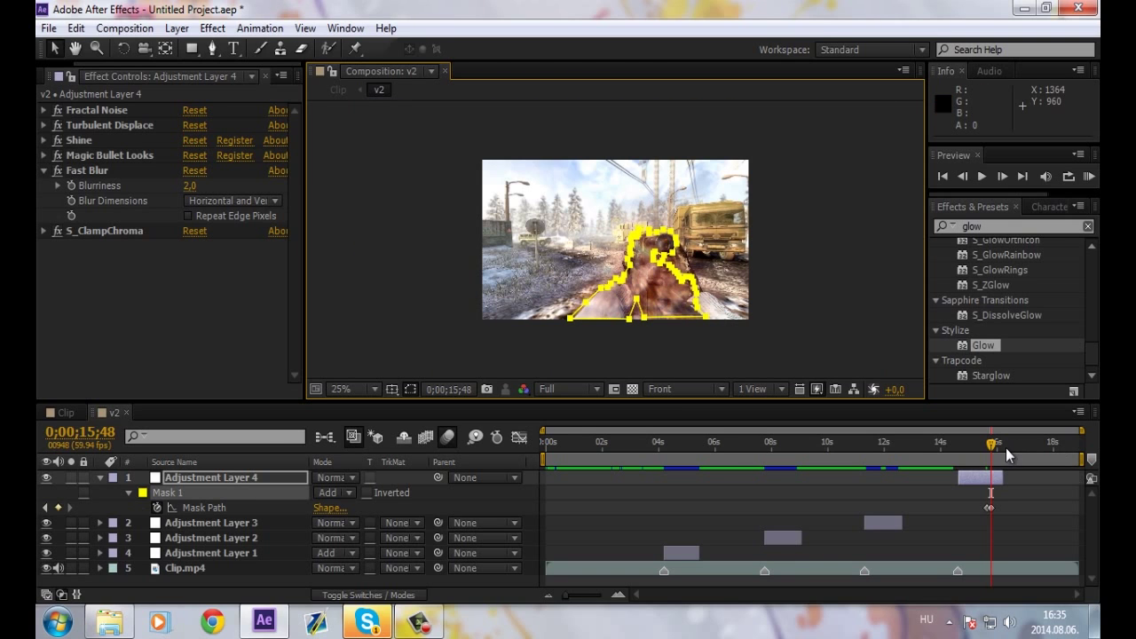
At 15;58, scale the gun mask up in free-transform mode to fit the gun
{"action": "left_click", "coordinate": [995, 442]}
{"action": "left_click", "coordinate": [212, 49]}
{"action": "left_click", "coordinate": [657, 344]}
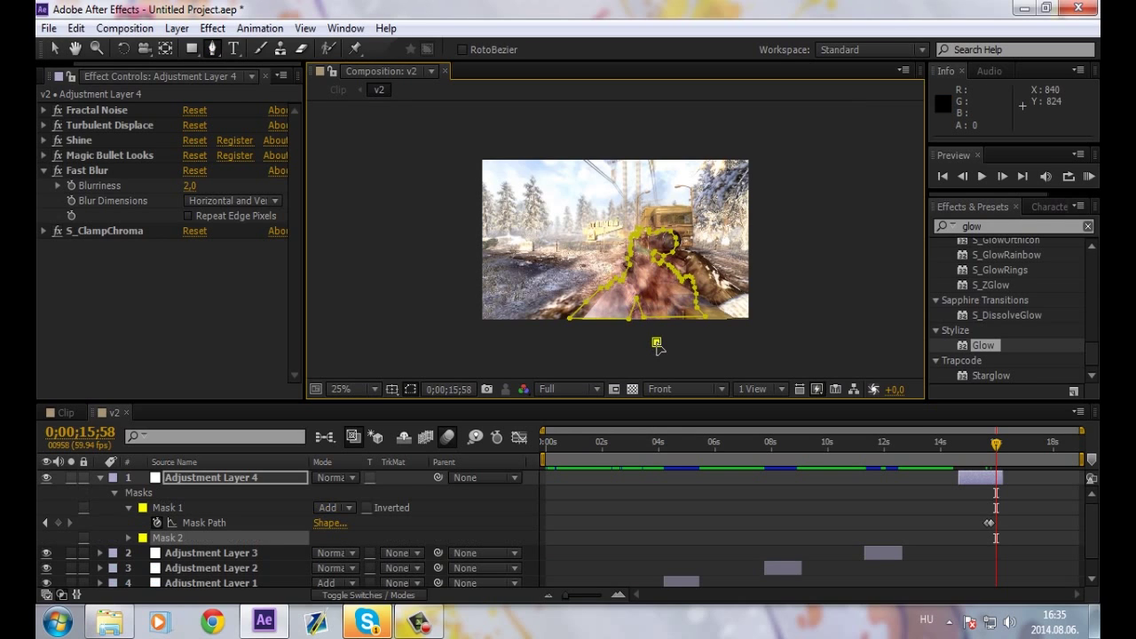
{"action": "key", "text": "ctrl+z"}
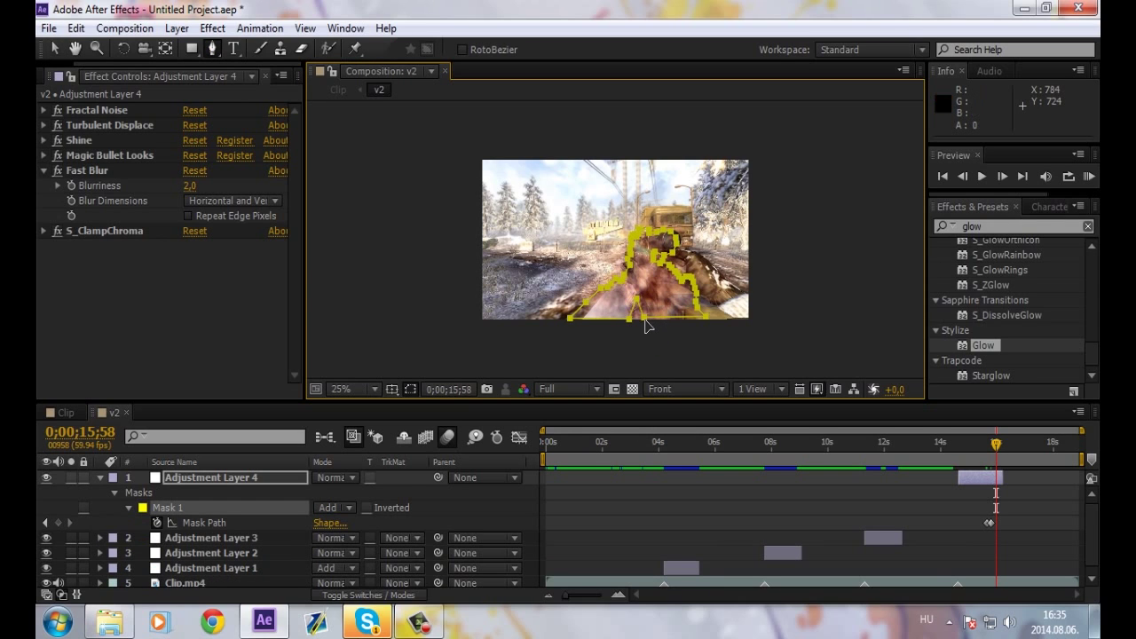
{"action": "key", "text": "v"}
{"action": "double_click", "coordinate": [685, 277]}
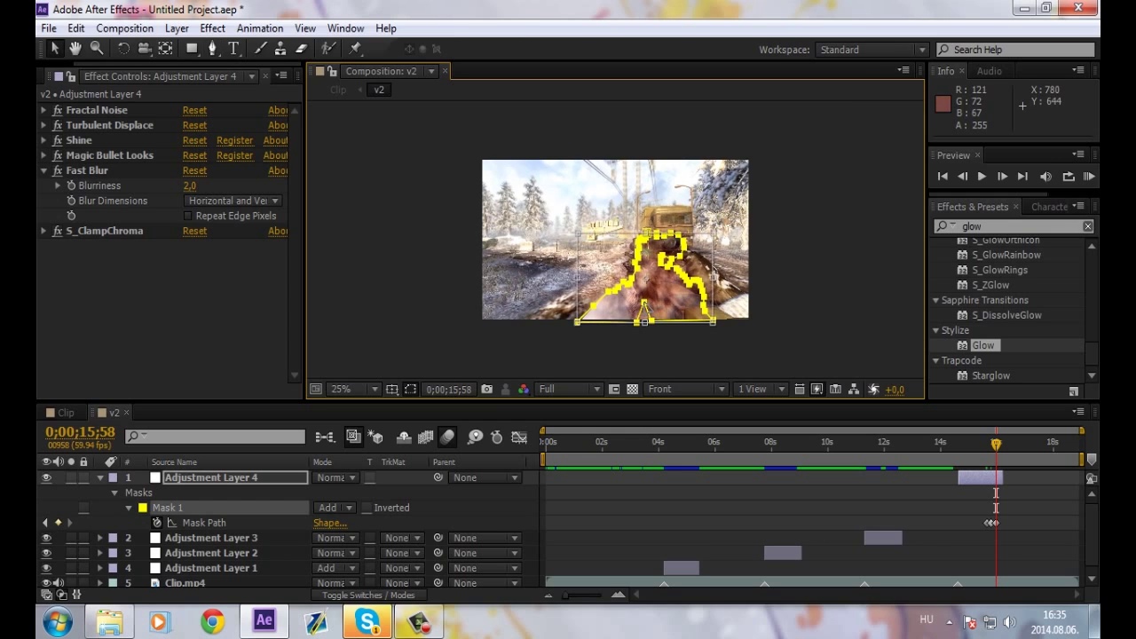
{"action": "left_click_drag", "start_coordinate": [577, 232], "coordinate": [575, 221]}
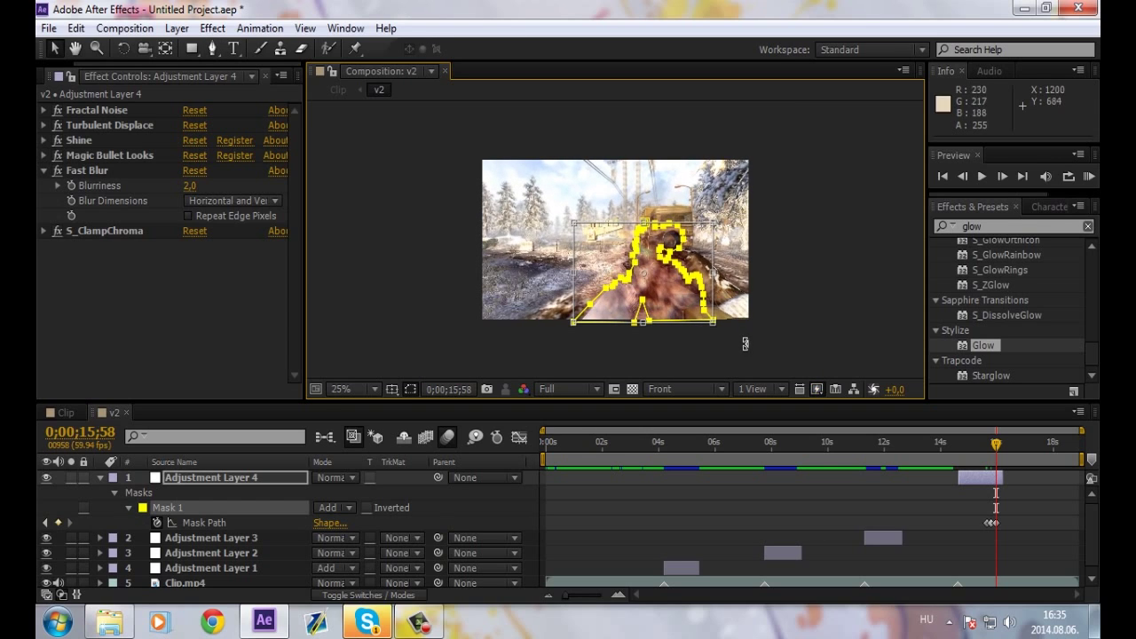
{"action": "left_click", "coordinate": [185, 532]}
Shift the mask to line up with the gun at 15;58, then return to 15;38
{"action": "left_click", "coordinate": [456, 477]}
{"action": "left_click", "coordinate": [212, 49]}
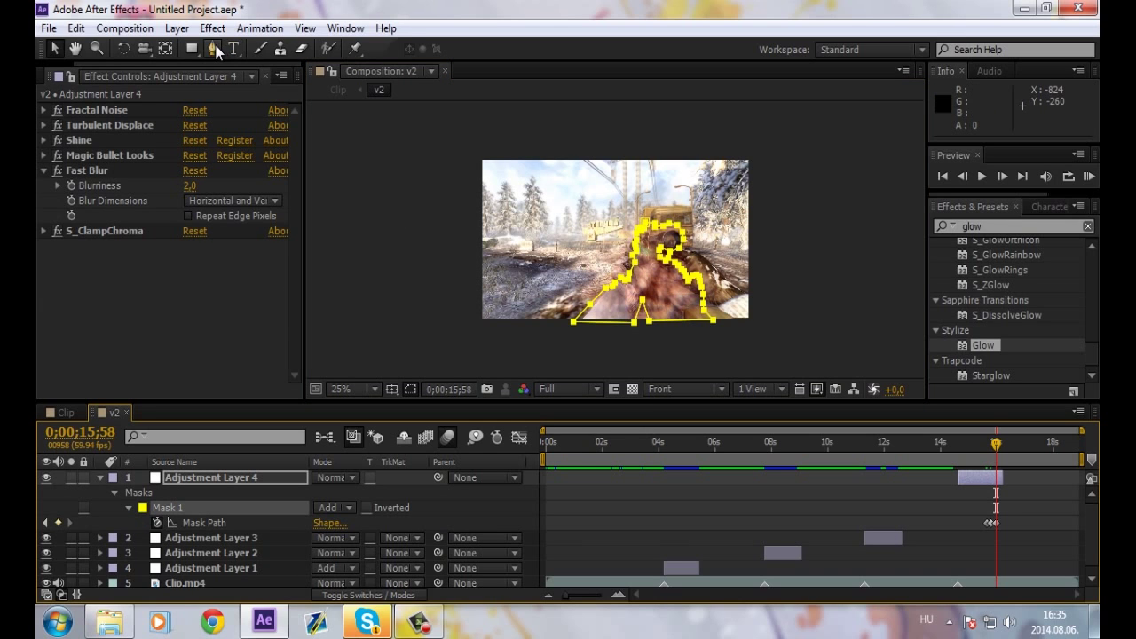
{"action": "key", "text": "period"}
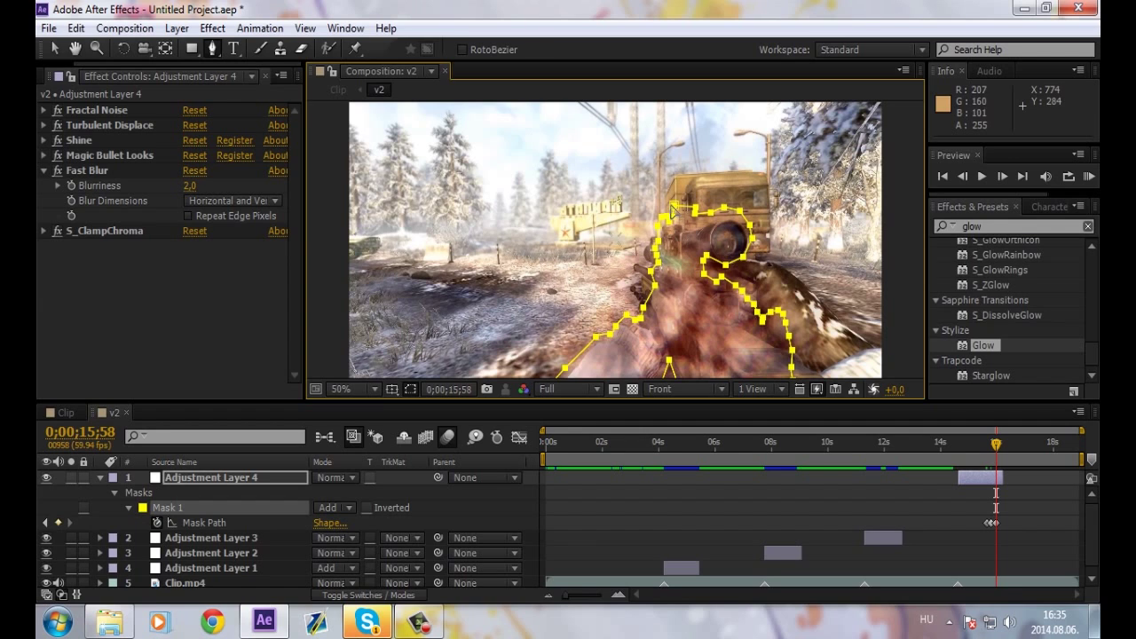
{"action": "left_click_drag", "start_coordinate": [673, 213], "coordinate": [671, 212]}
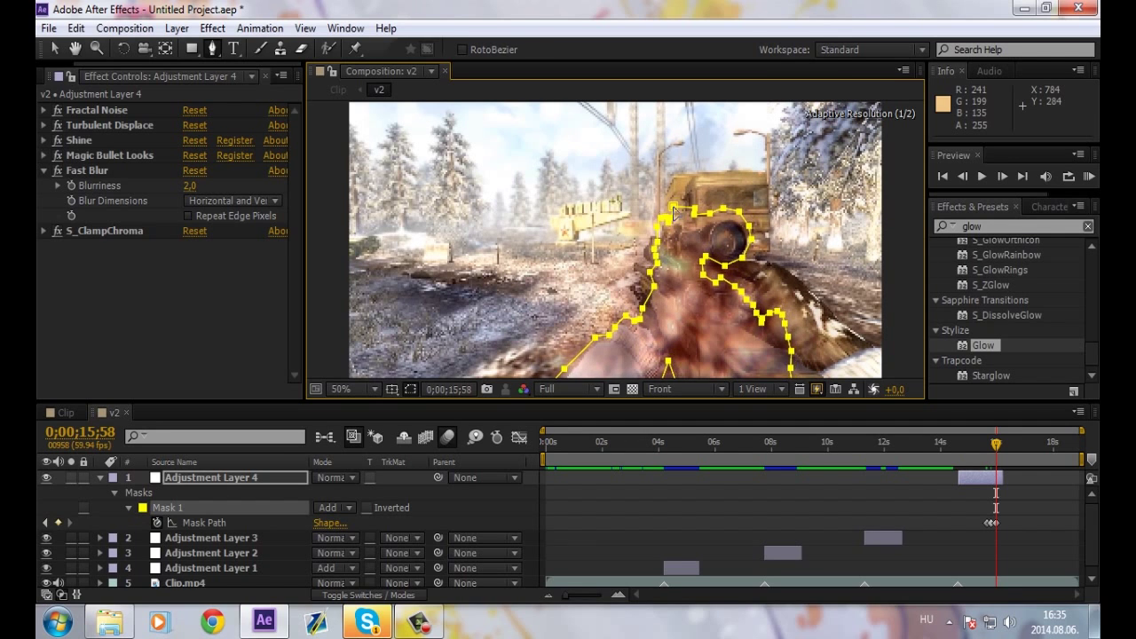
{"action": "double_click", "coordinate": [672, 211]}
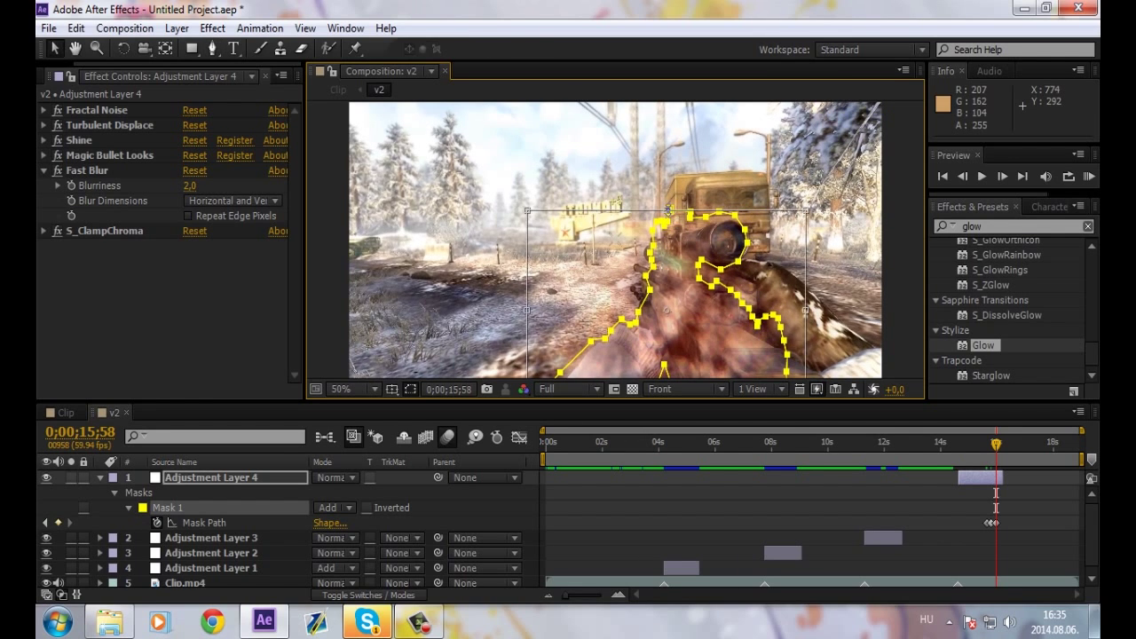
{"action": "left_click_drag", "start_coordinate": [672, 211], "coordinate": [685, 220]}
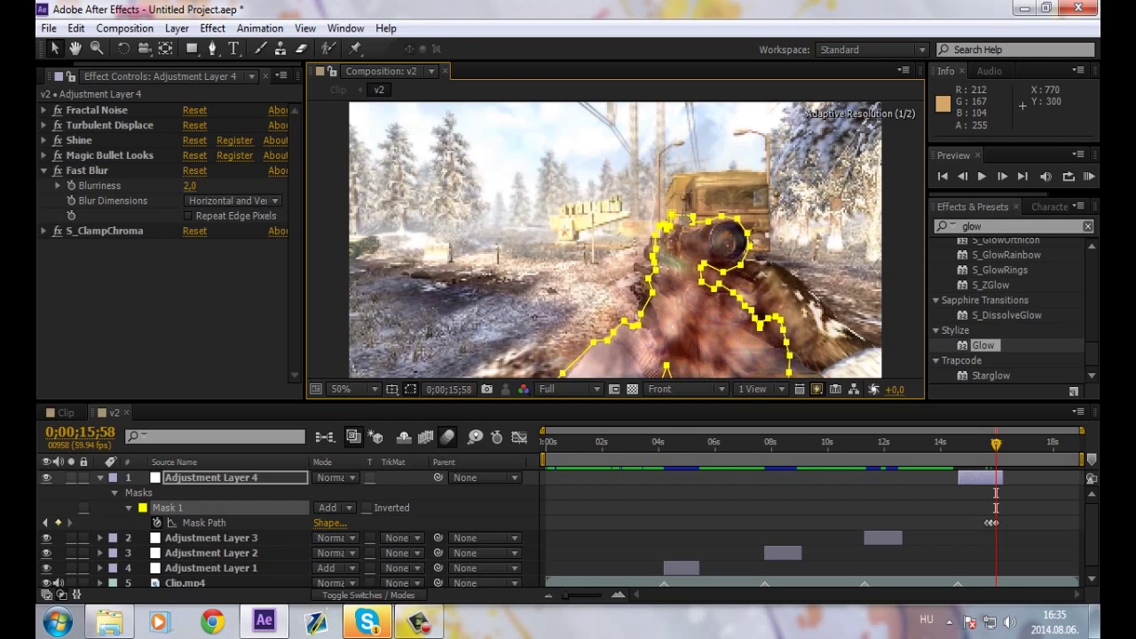
{"action": "key", "text": "comma"}
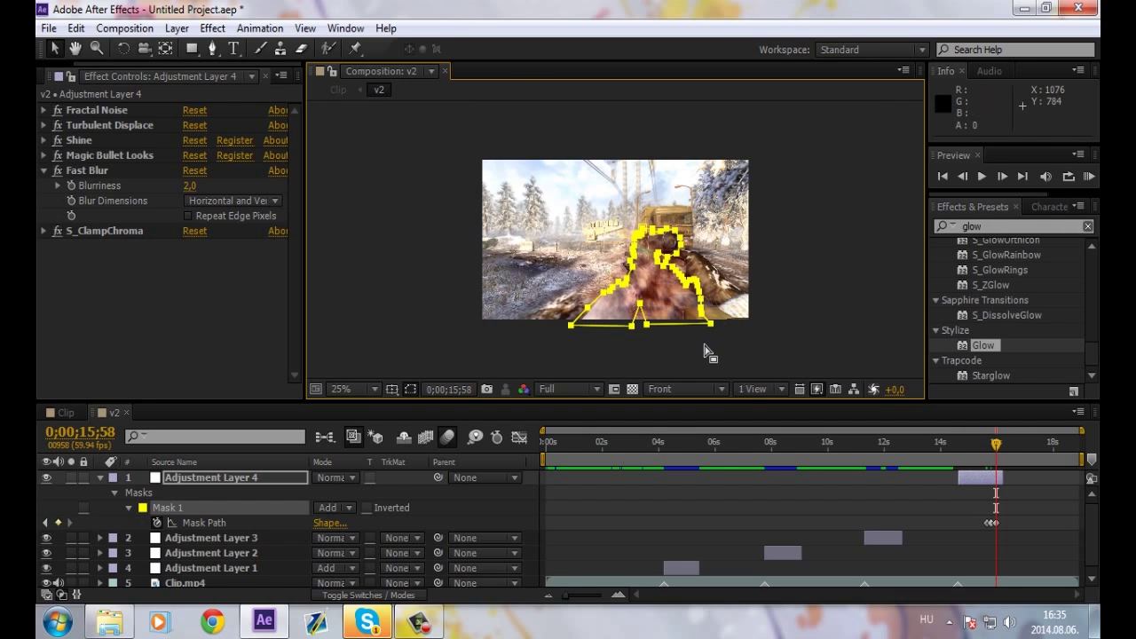
{"action": "left_click", "coordinate": [210, 477]}
{"action": "left_click", "coordinate": [99, 477]}
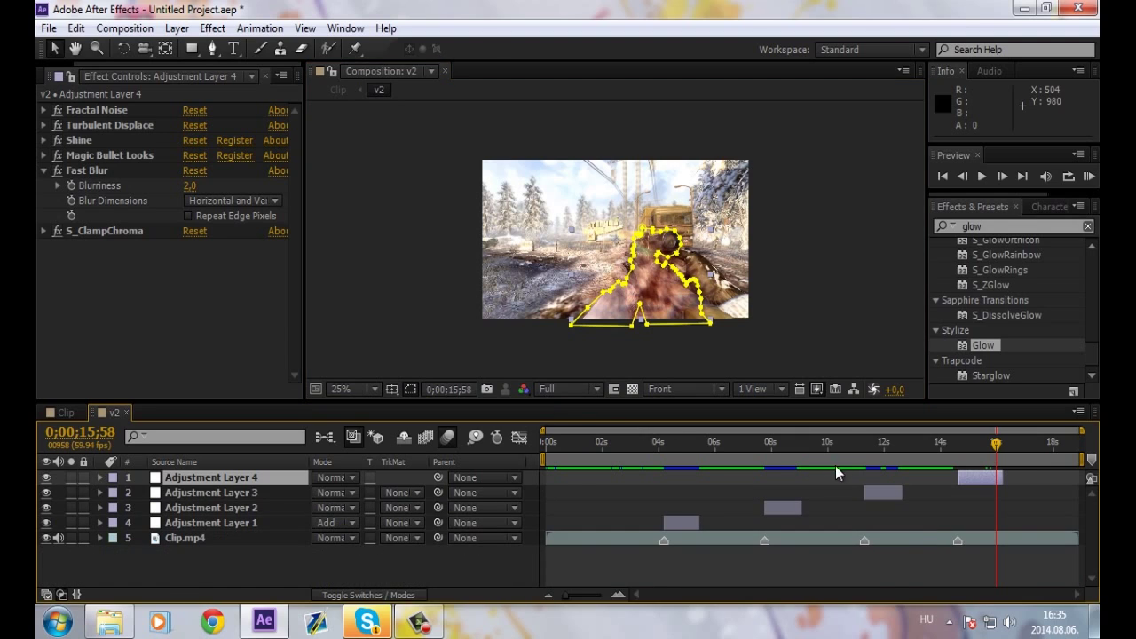
{"action": "key", "text": "shift+Page_Up"}
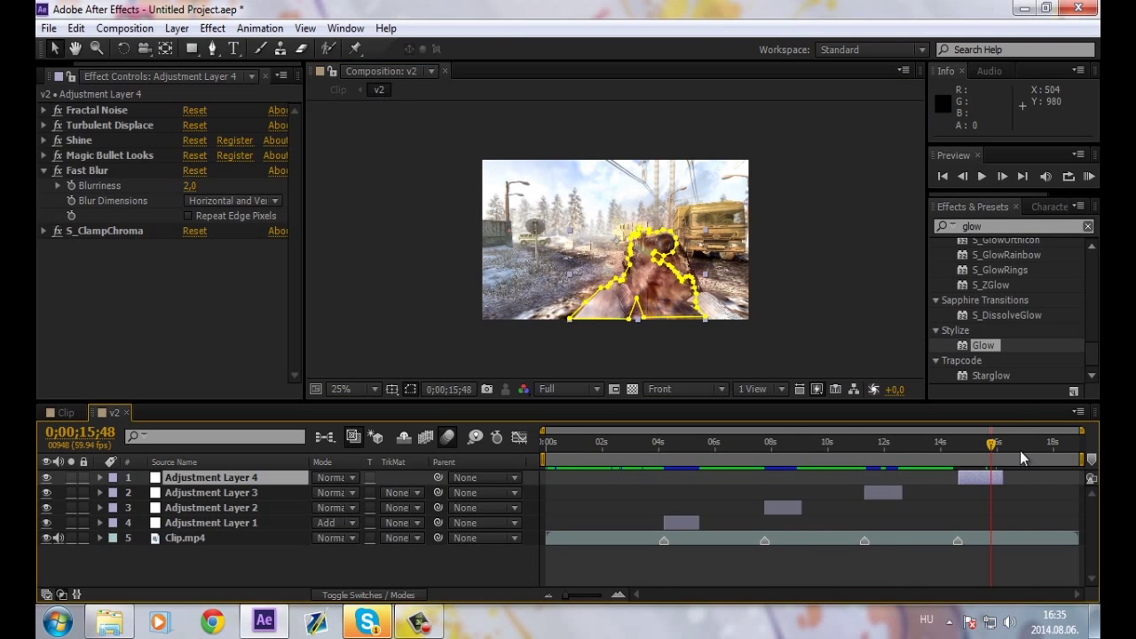
{"action": "key", "text": "shift+Page_Up"}
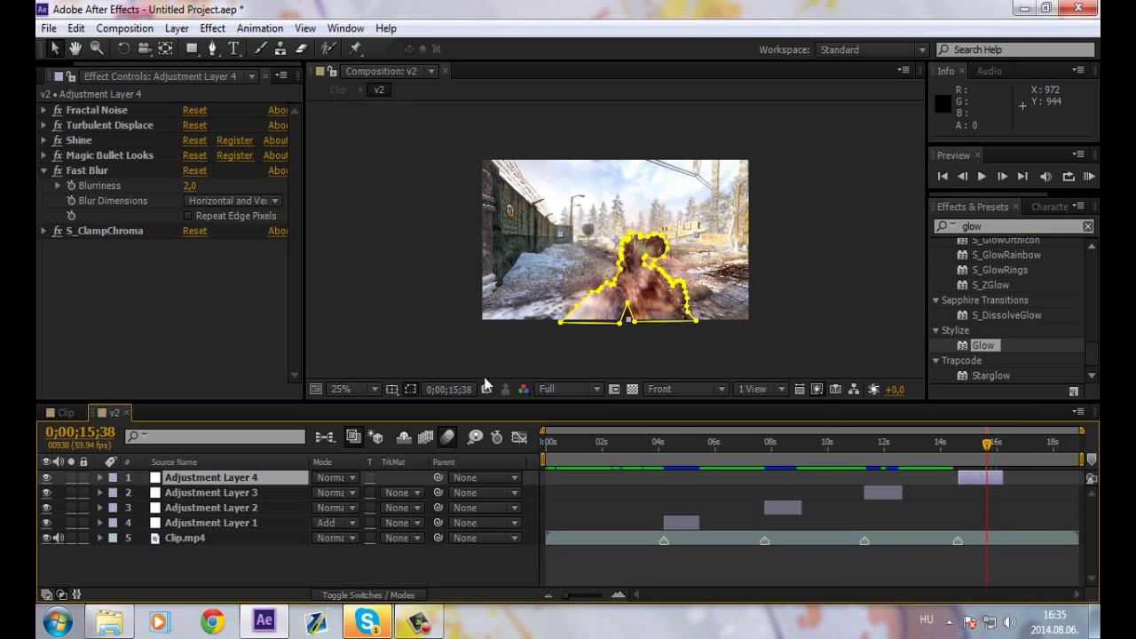
{"action": "left_click", "coordinate": [341, 388]}
Fit the frame in the viewer, collapse Fast Blur, and deselect Adjustment Layer 4
{"action": "left_click", "coordinate": [359, 87]}
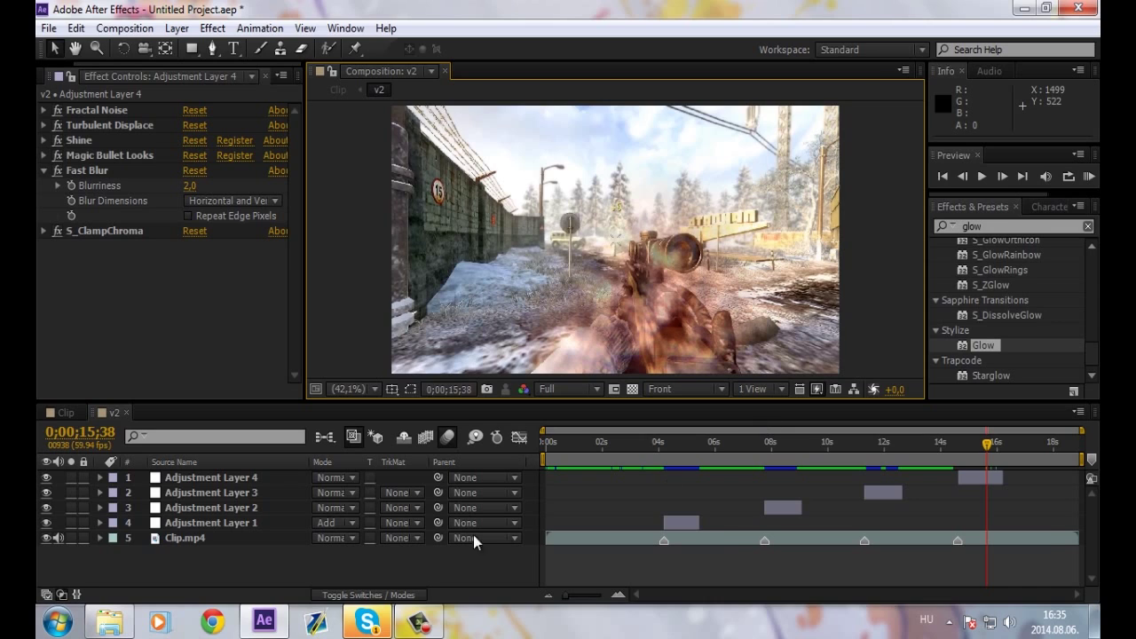
{"action": "left_click", "coordinate": [475, 563]}
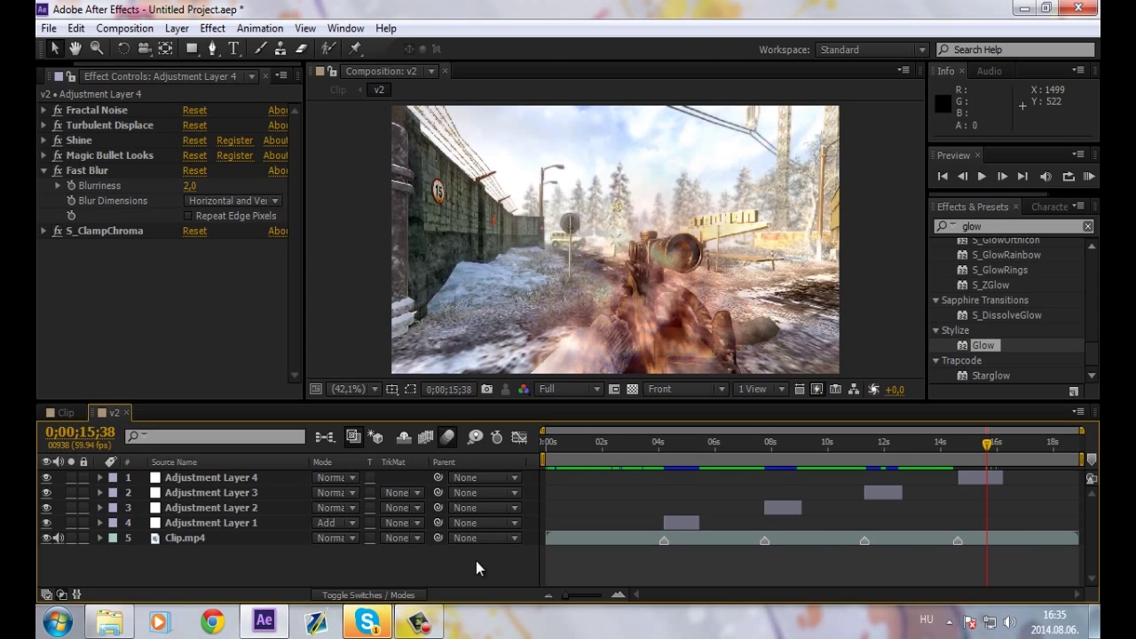
{"action": "left_click", "coordinate": [43, 168]}
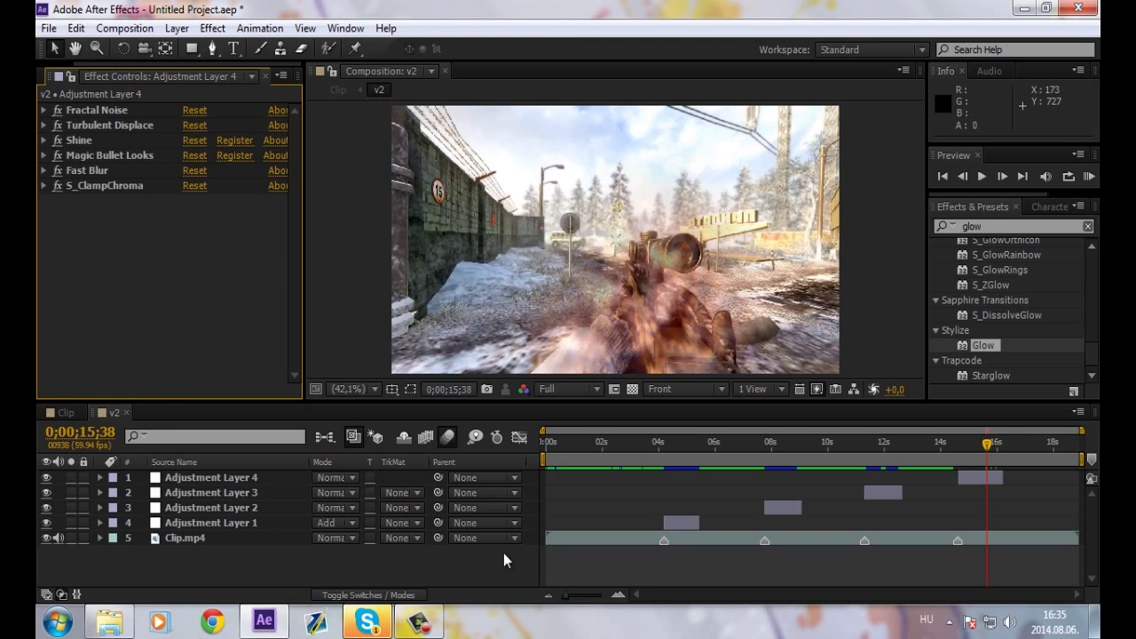
{"action": "left_click", "coordinate": [73, 411]}
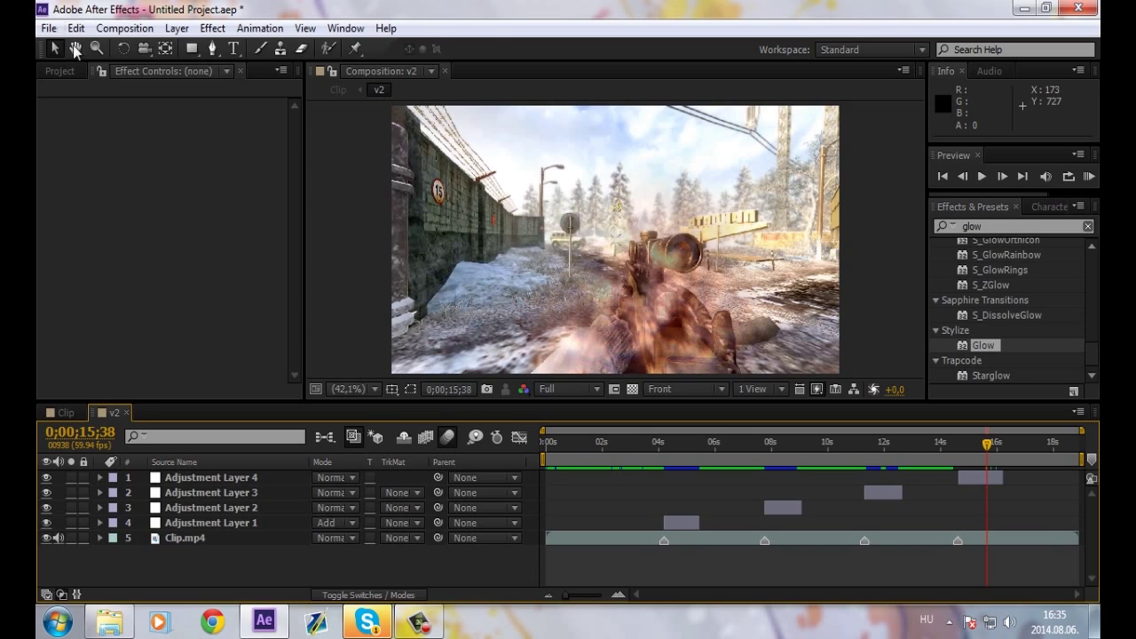
{"action": "left_click", "coordinate": [418, 621]}
{"action": "left_click", "coordinate": [1056, 548]}
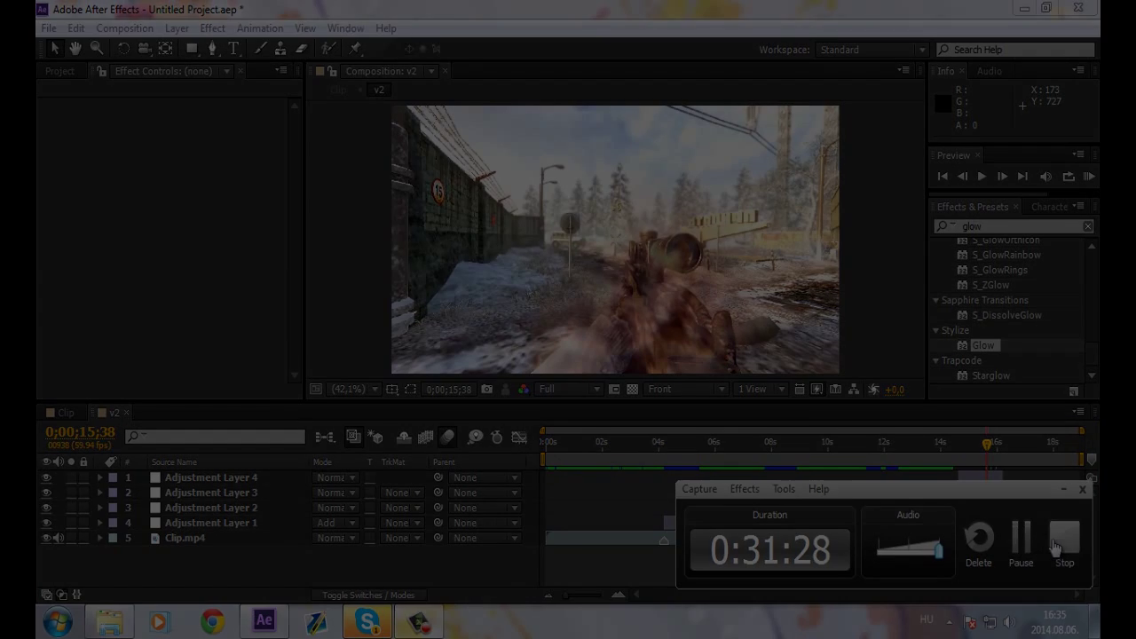